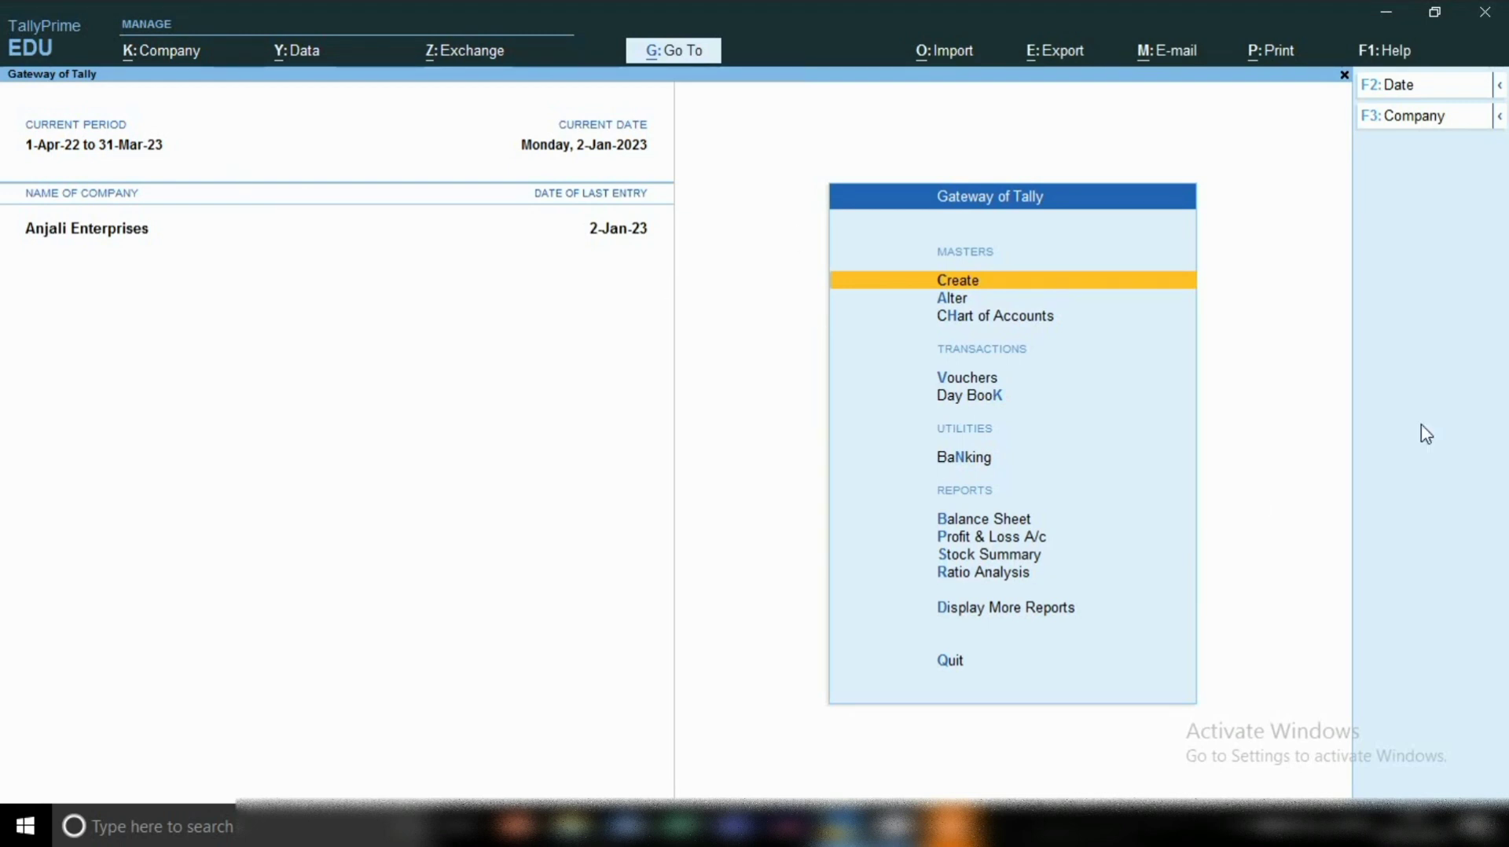
- Open the creation form for a new inventory unit
click(1034, 289)
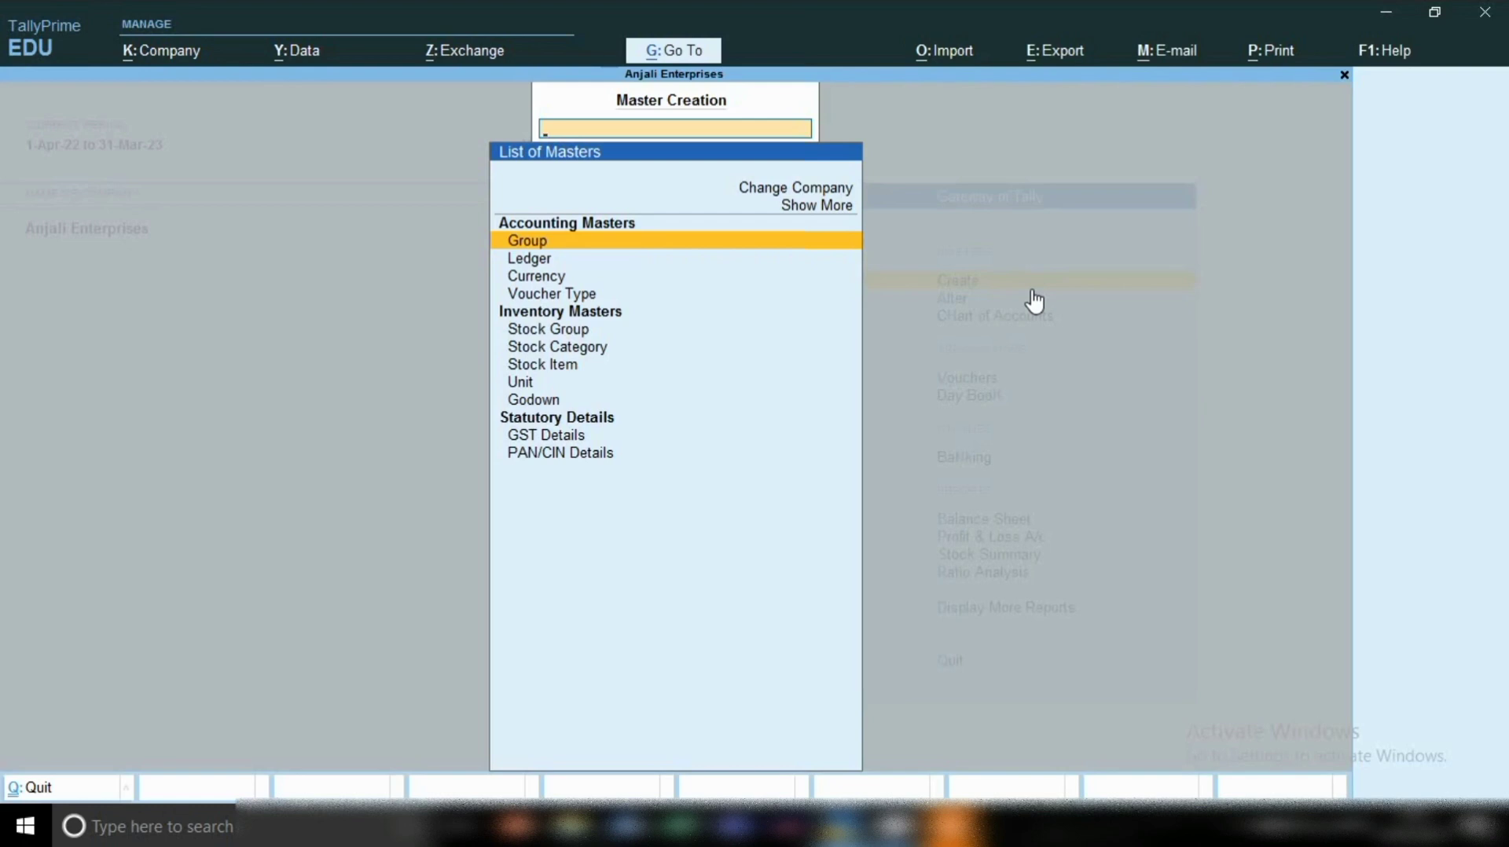
key(Down)
key(Down)
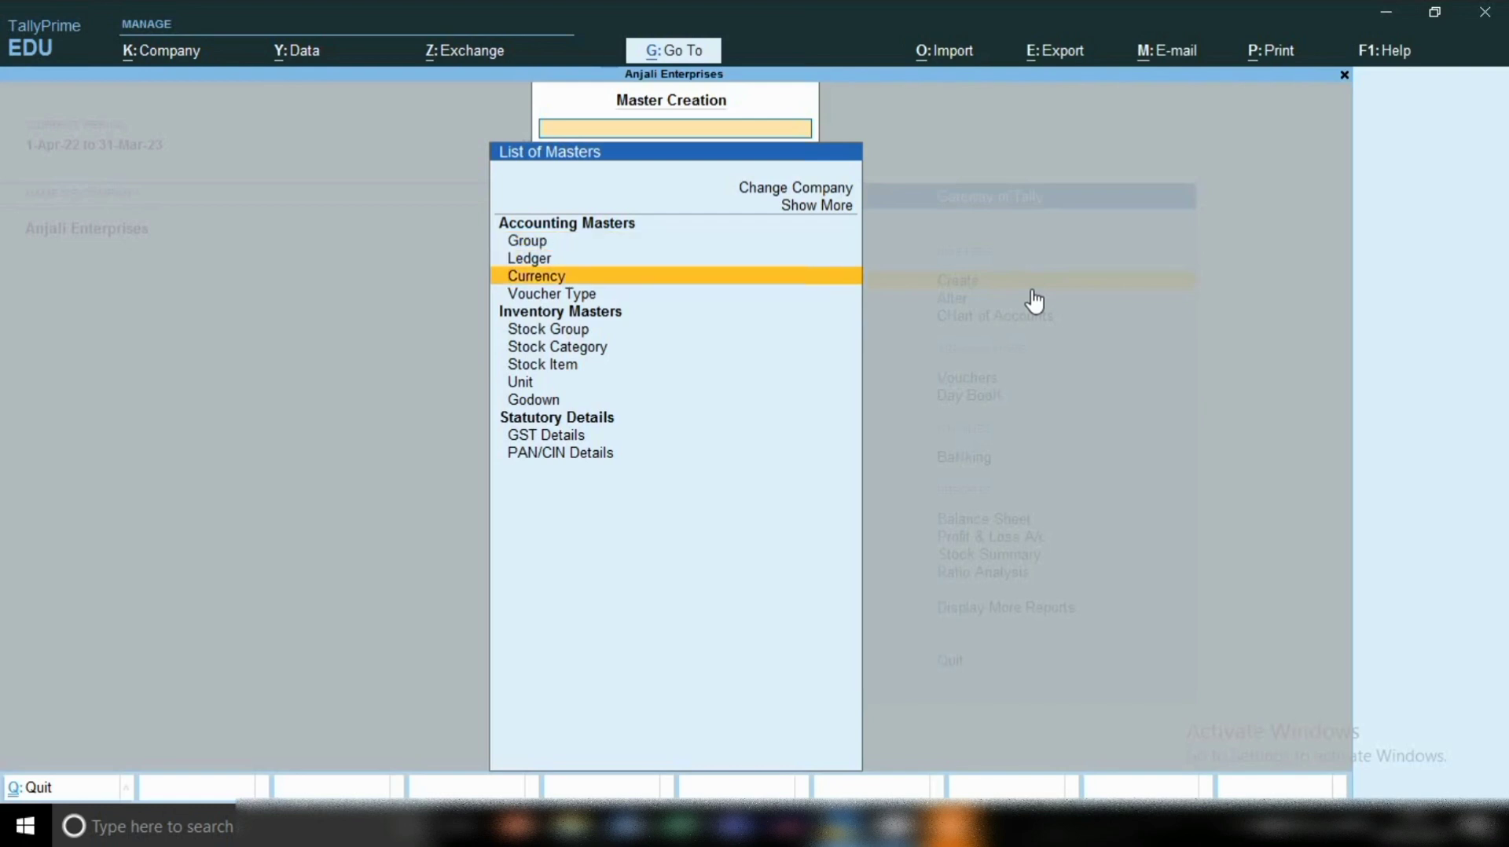
key(Down)
key(Down)
key(Down)
key(Down)
key(Down)
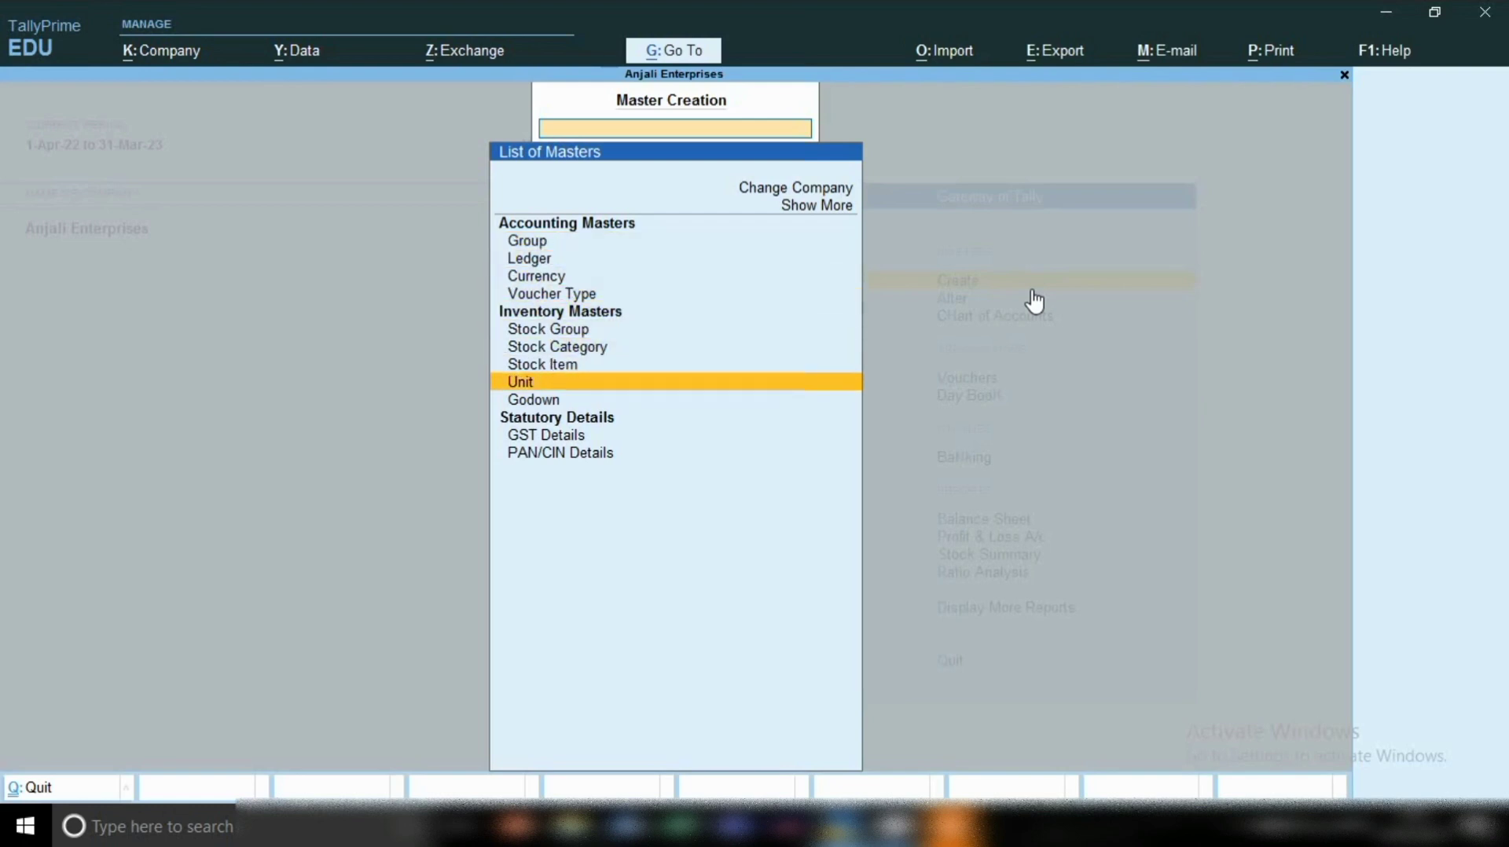
key(Return)
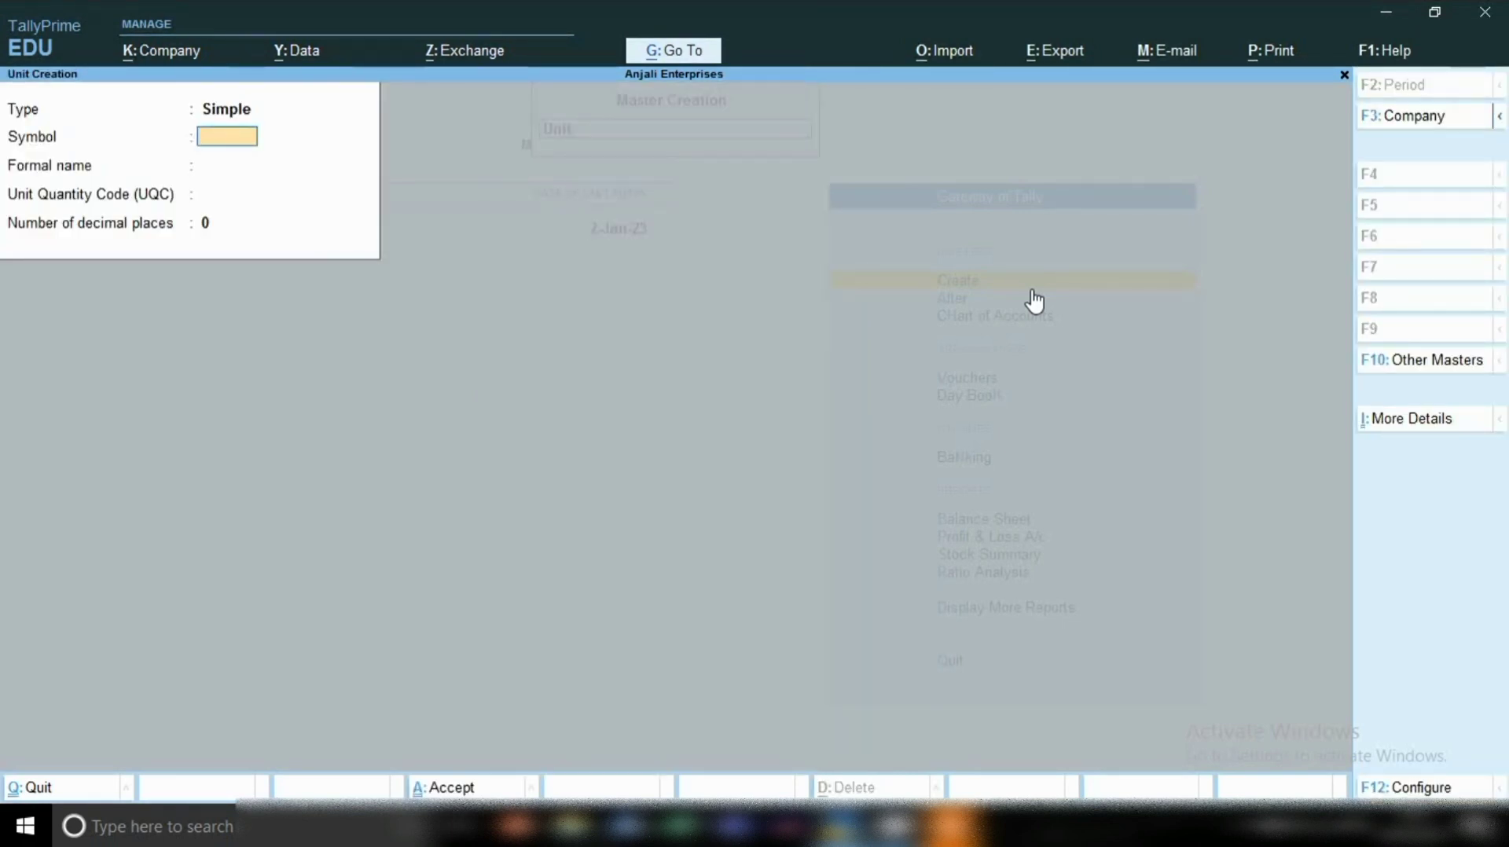
- Try to use kg as the new simple unit's symbol, and clear the entry
text(kg)
key(Return)
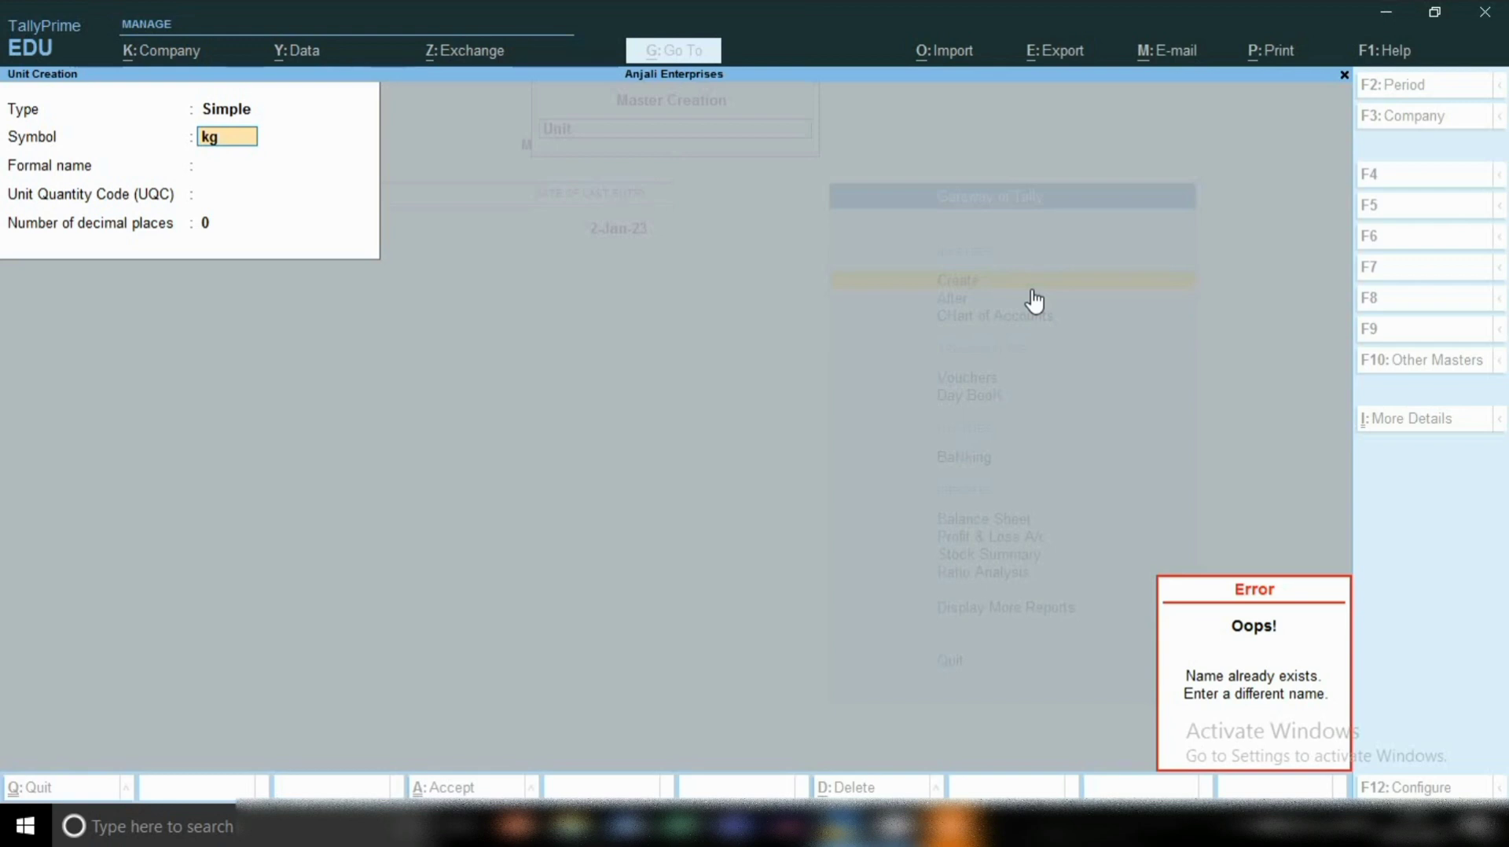
key(Escape)
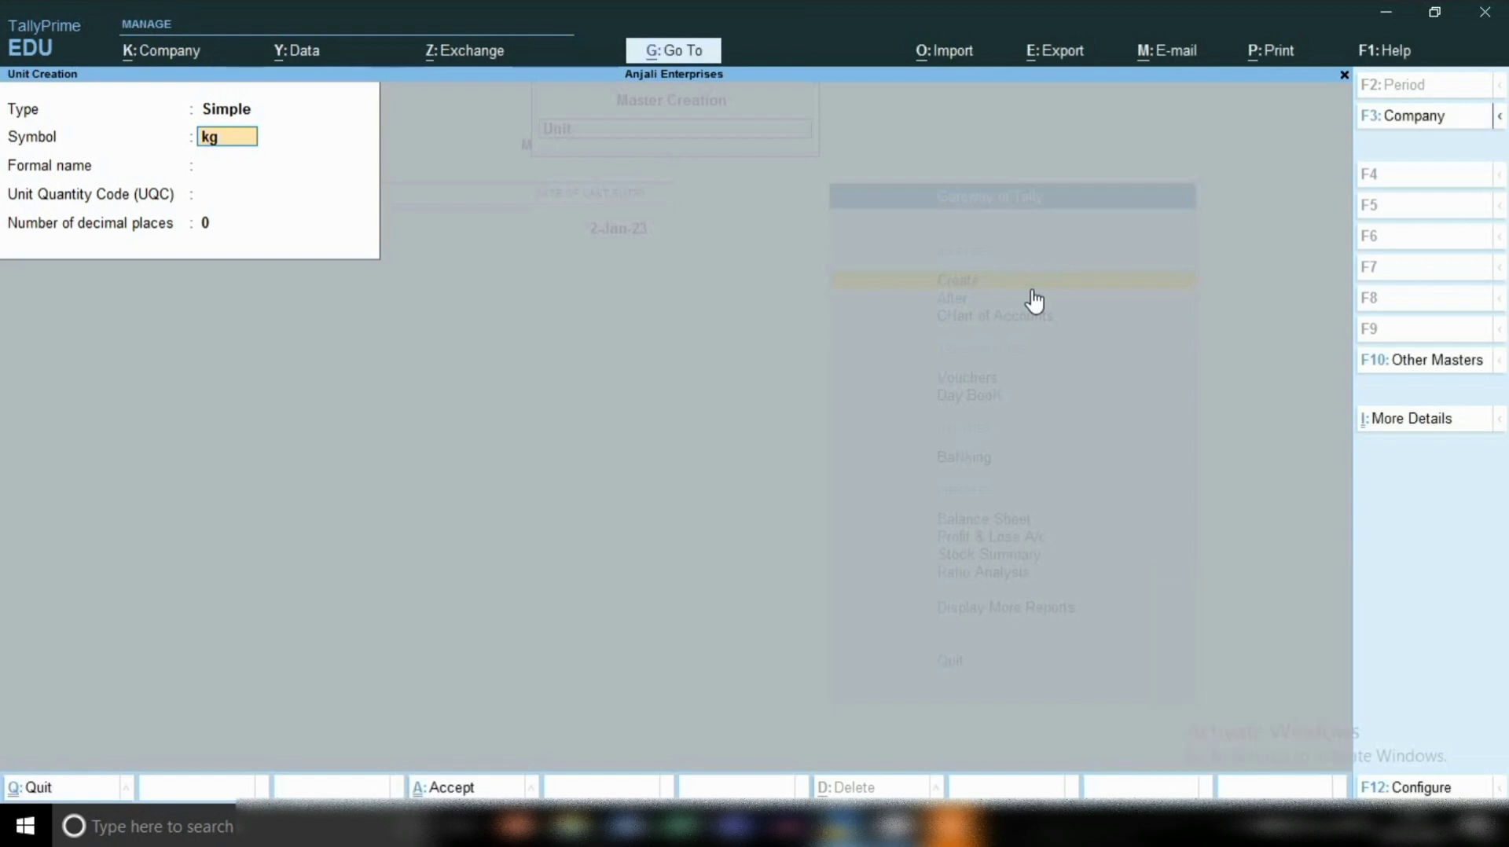
key(BackSpace)
key(BackSpace)
- Create a simple unit with symbol set, formal name Sete, quantity code SET-SETS and 0 decimal places
text(se)
key(Return)
text(Set)
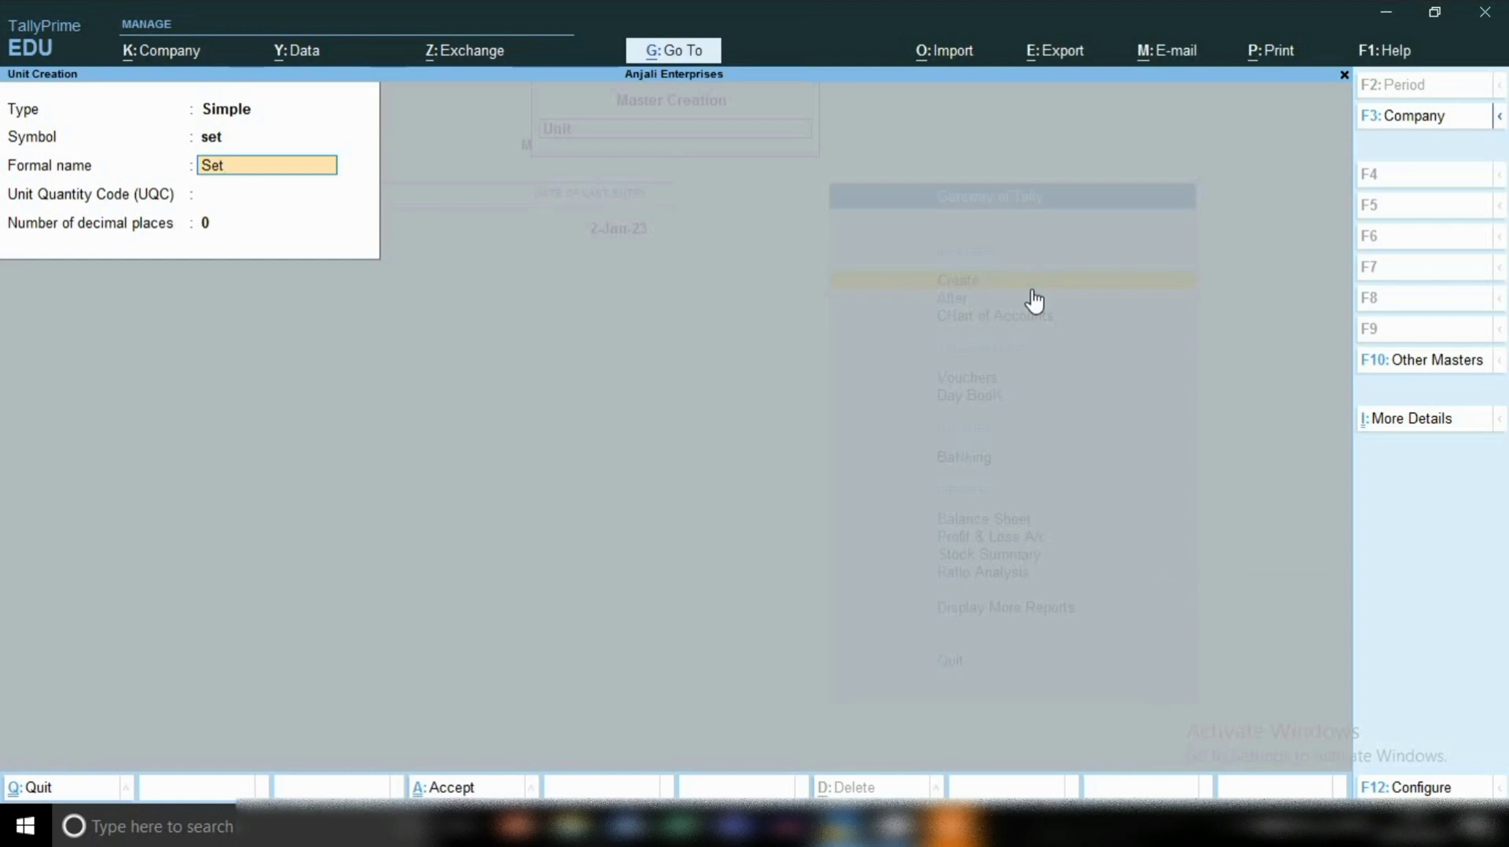
text(e)
key(Return)
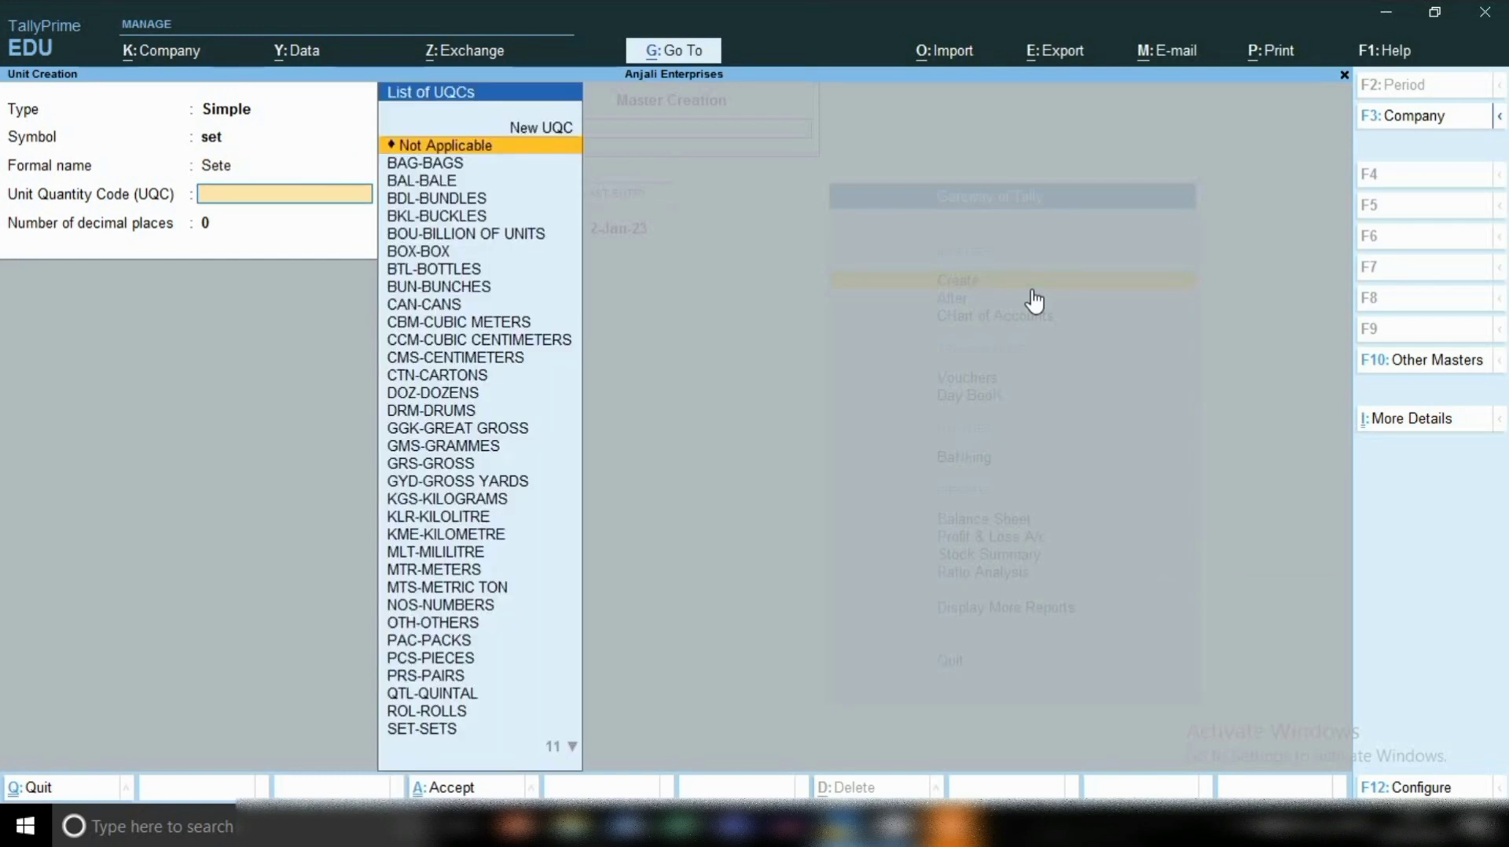
text(set)
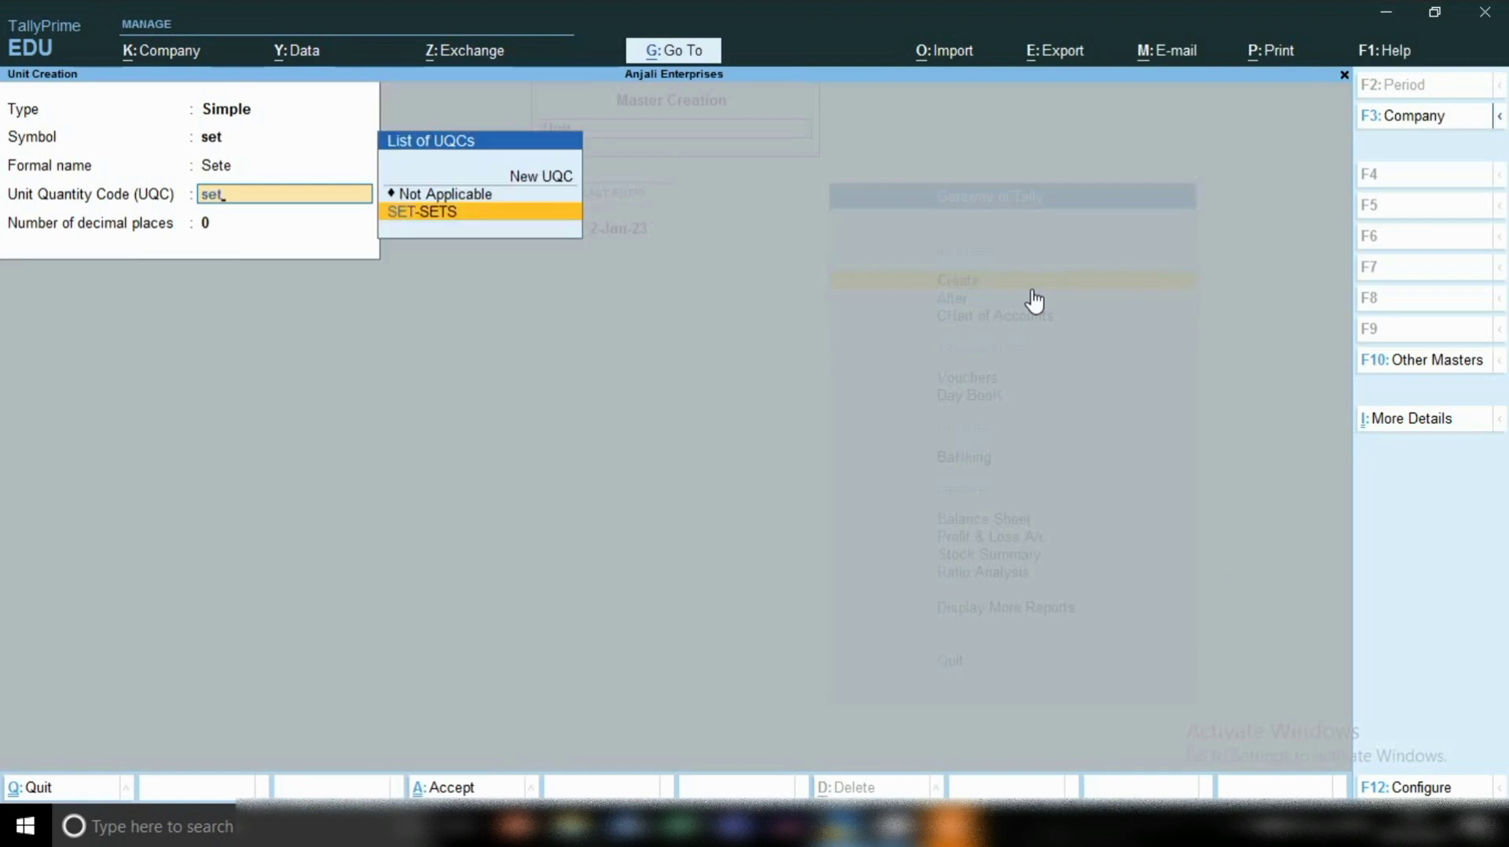
key(Return)
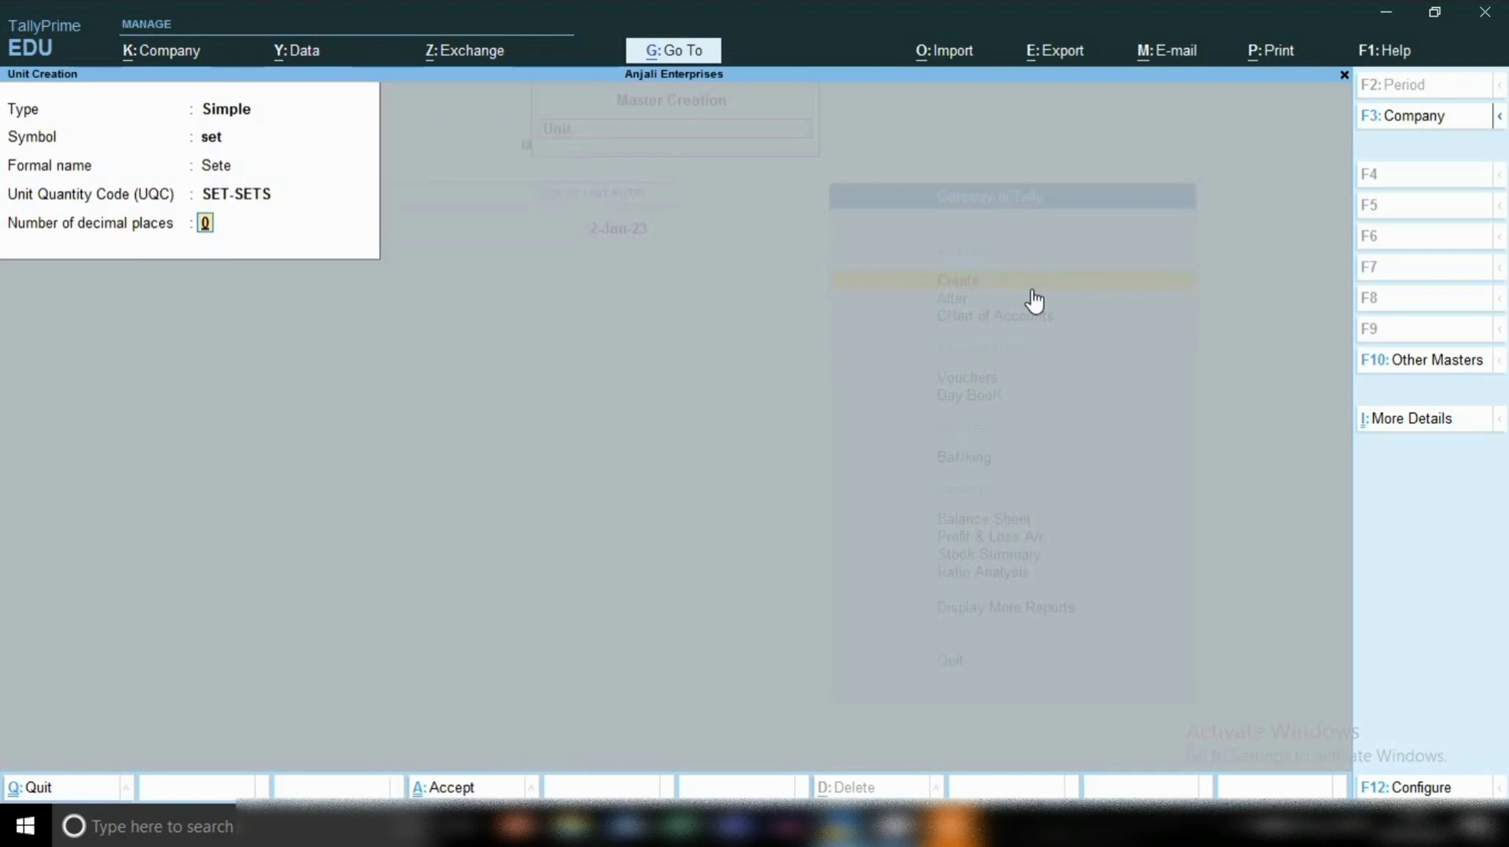
key(Return)
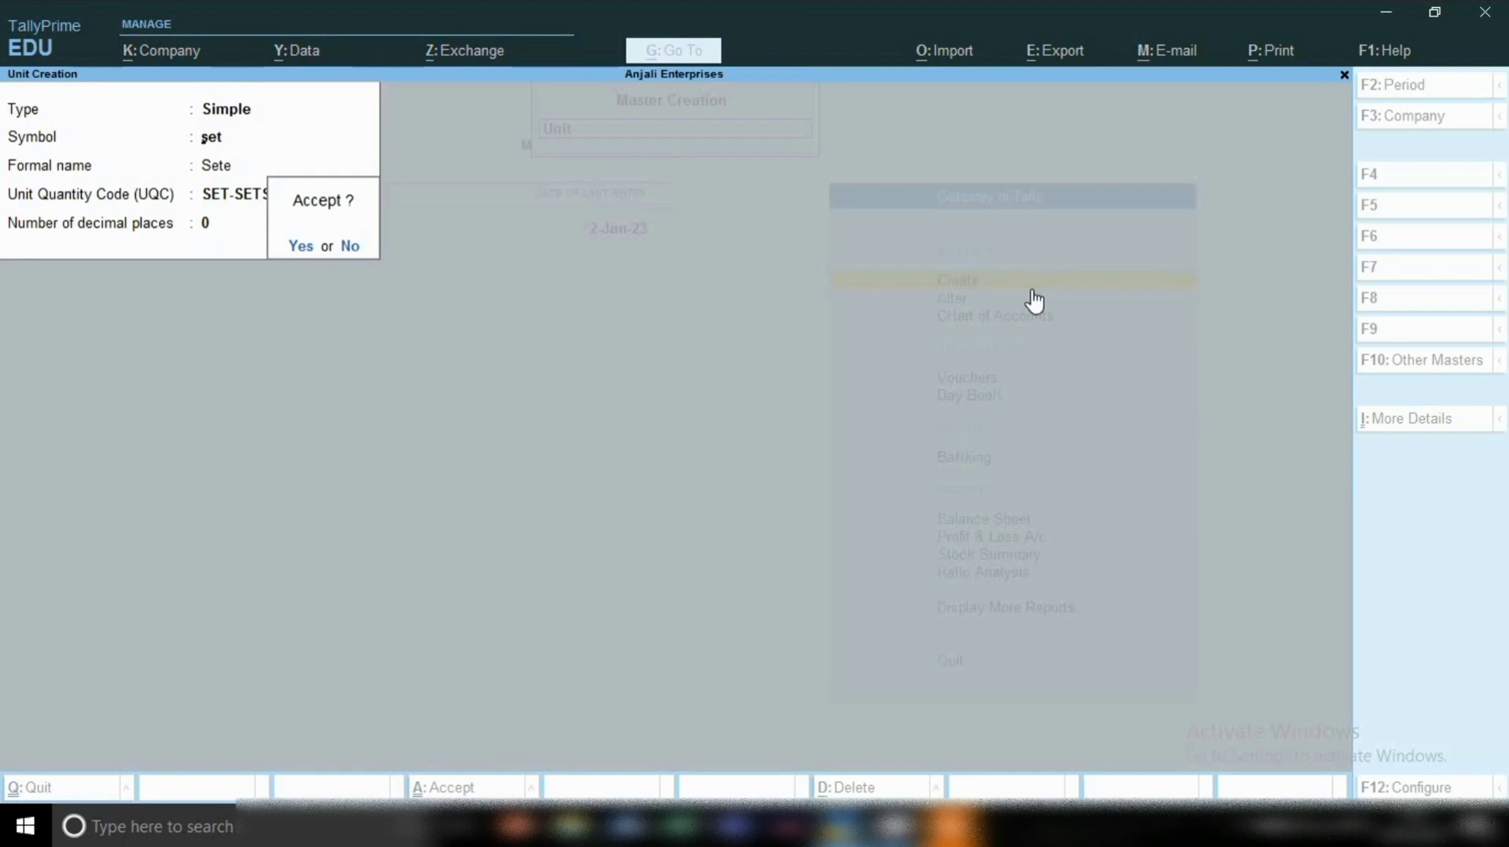
key(Return)
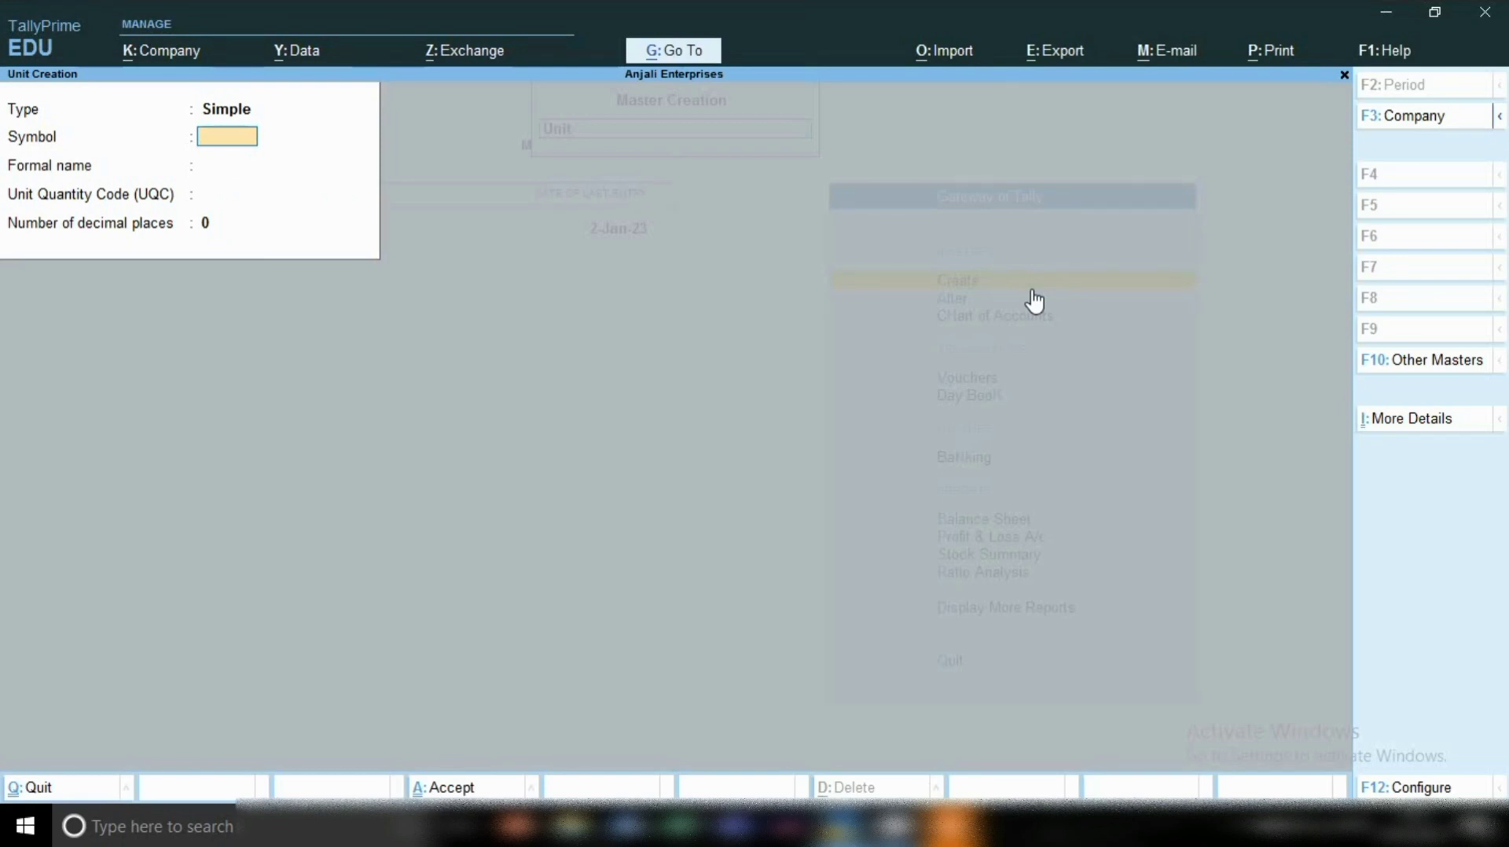
- Set the type of the next new unit to Compound and choose KG as its first unit
key(BackSpace)
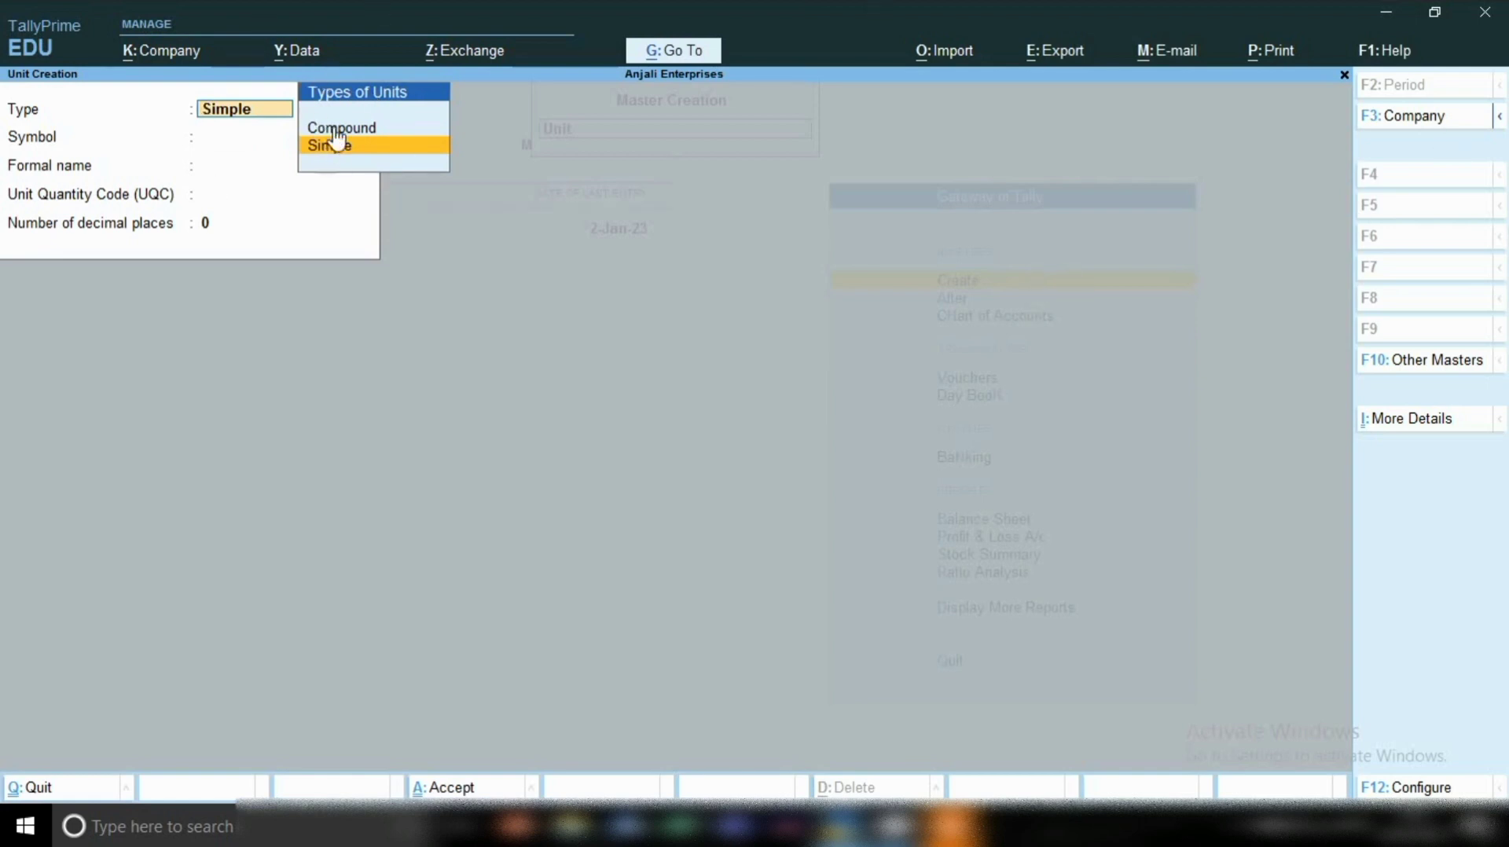
key(Up)
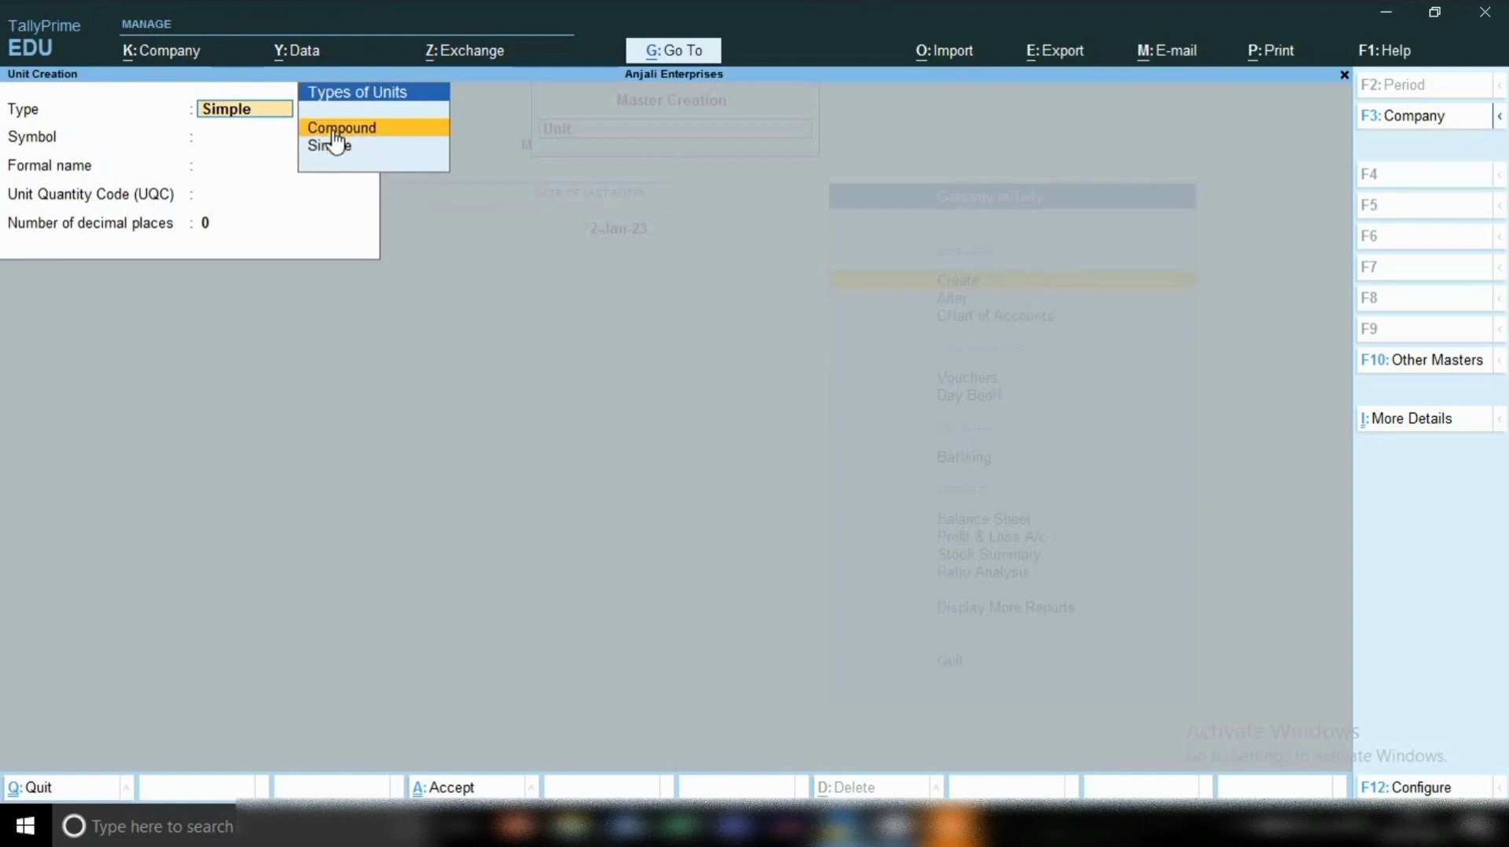
key(Return)
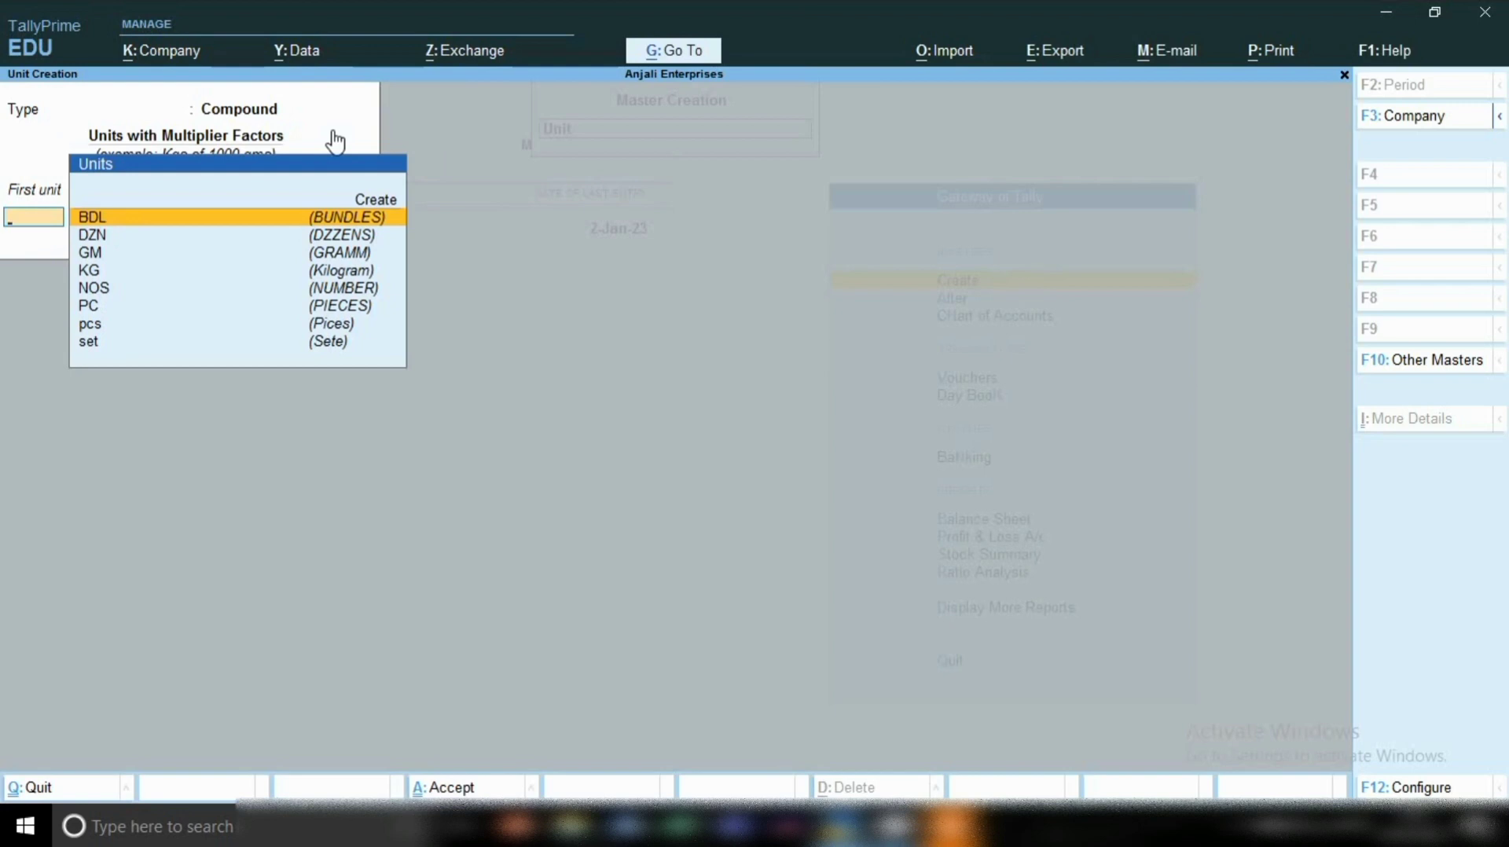
key(Down)
key(Down)
key(Down)
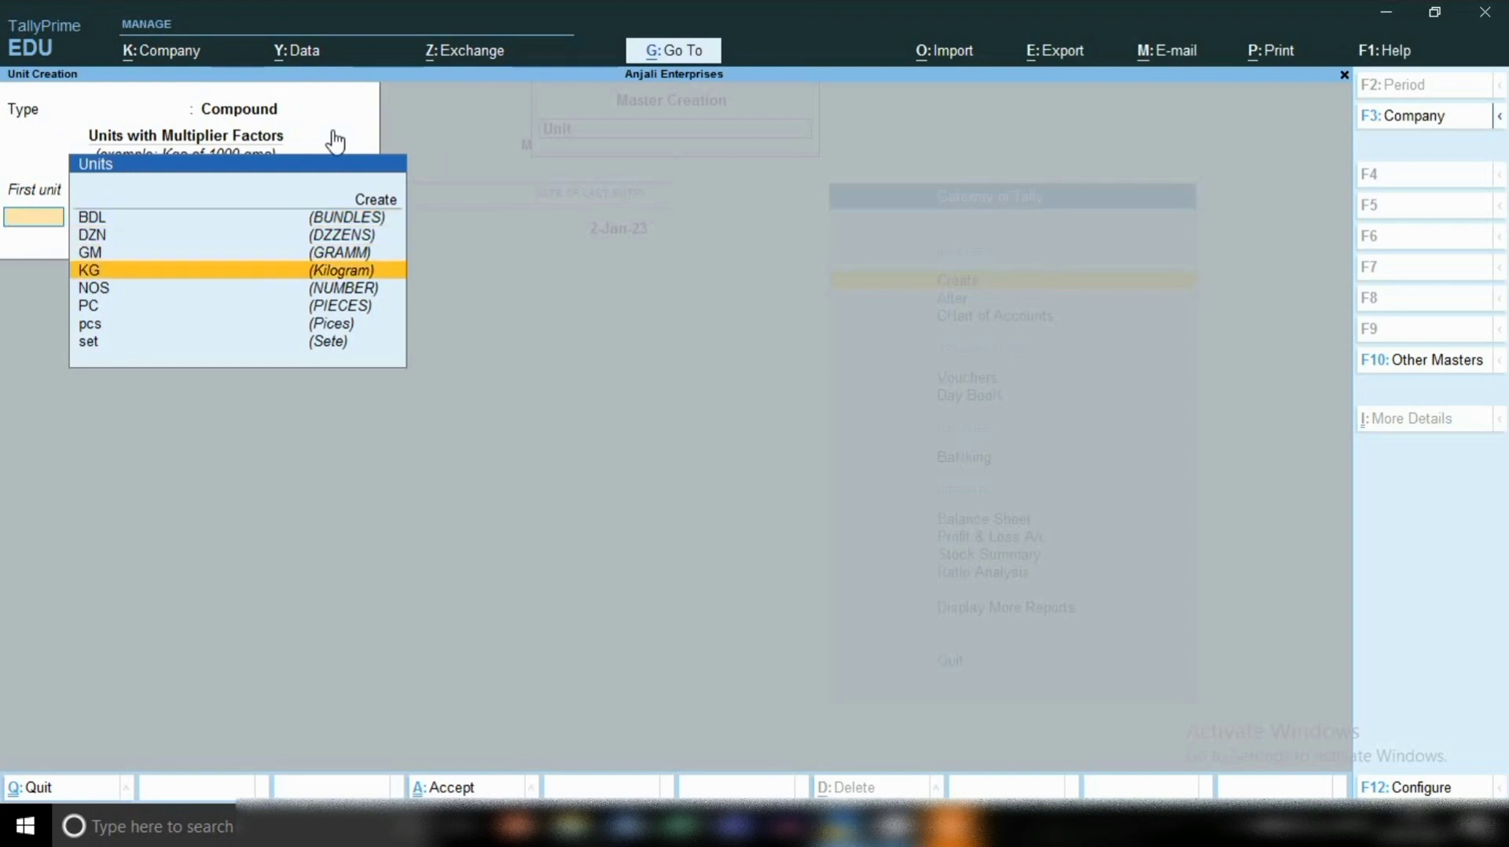
key(Return)
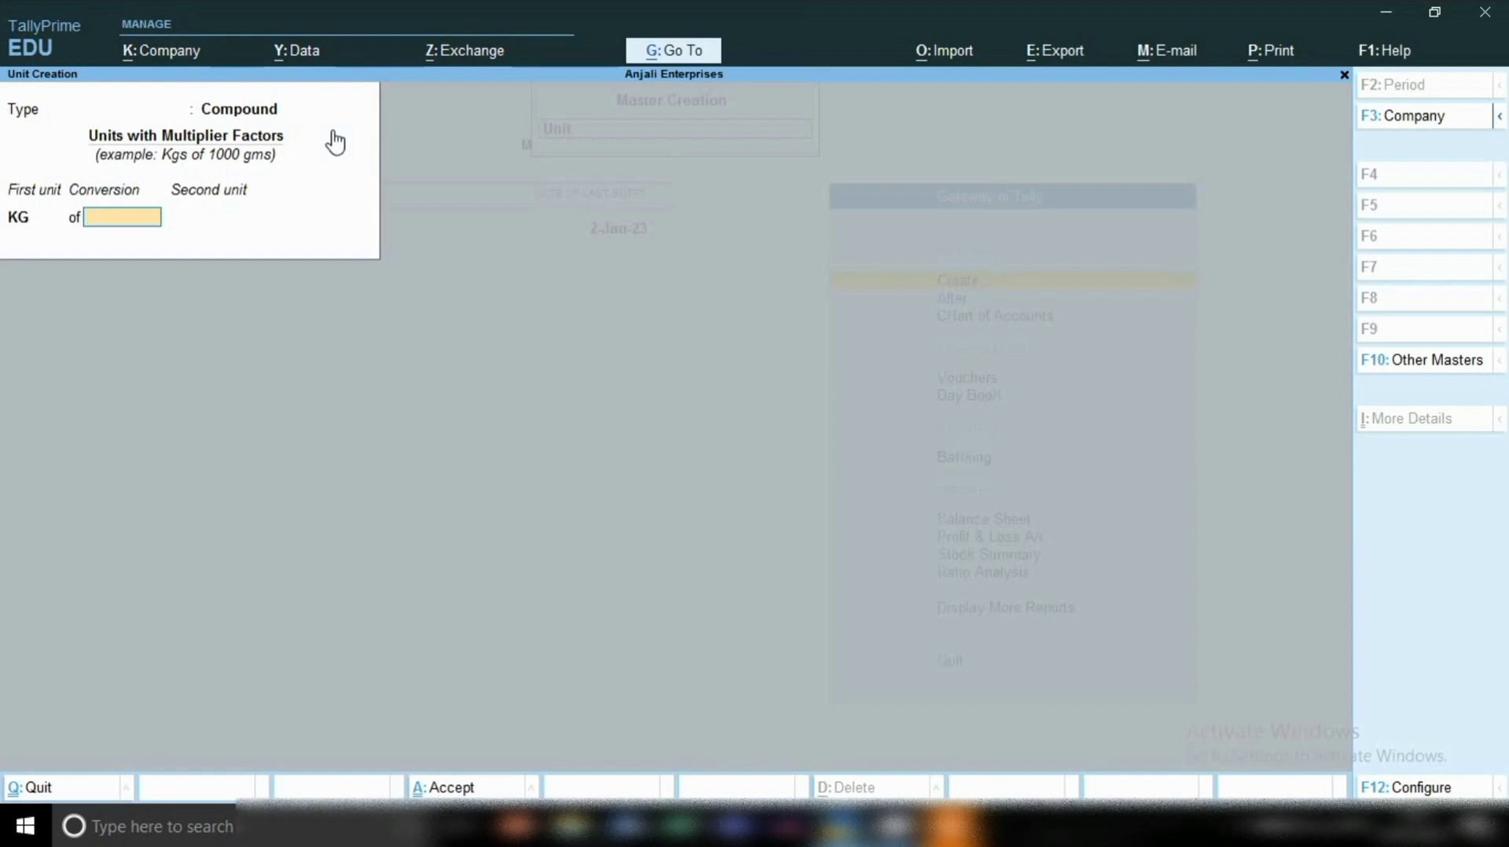
- Give the compound unit a conversion factor of 10 with set as second unit, save it and return to the Gateway of Tally
text(10)
key(Return)
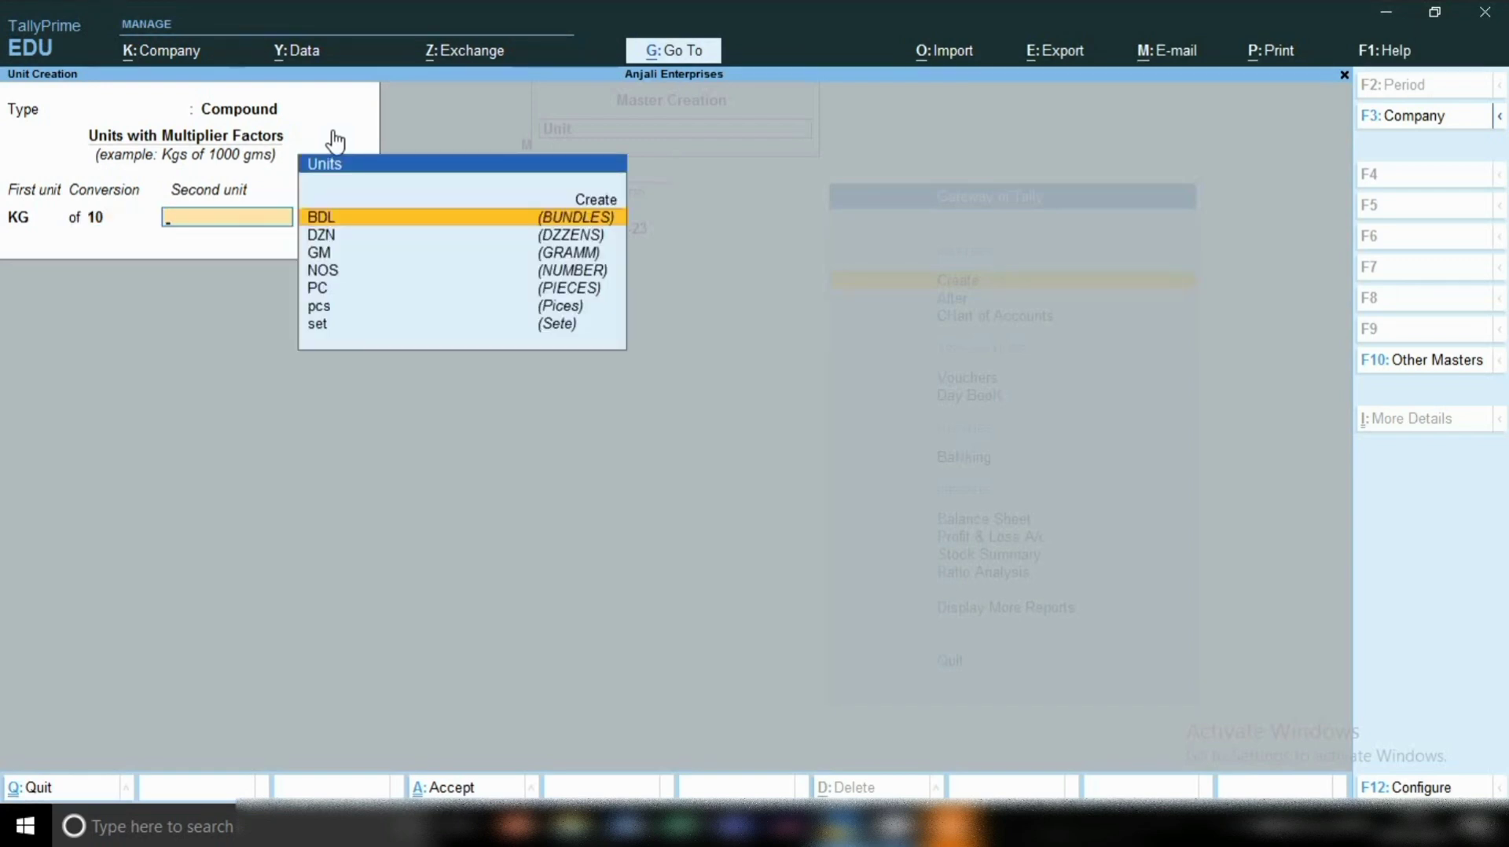
key(Down)
key(Down)
key(Down)
key(Down)
key(Down)
key(Down)
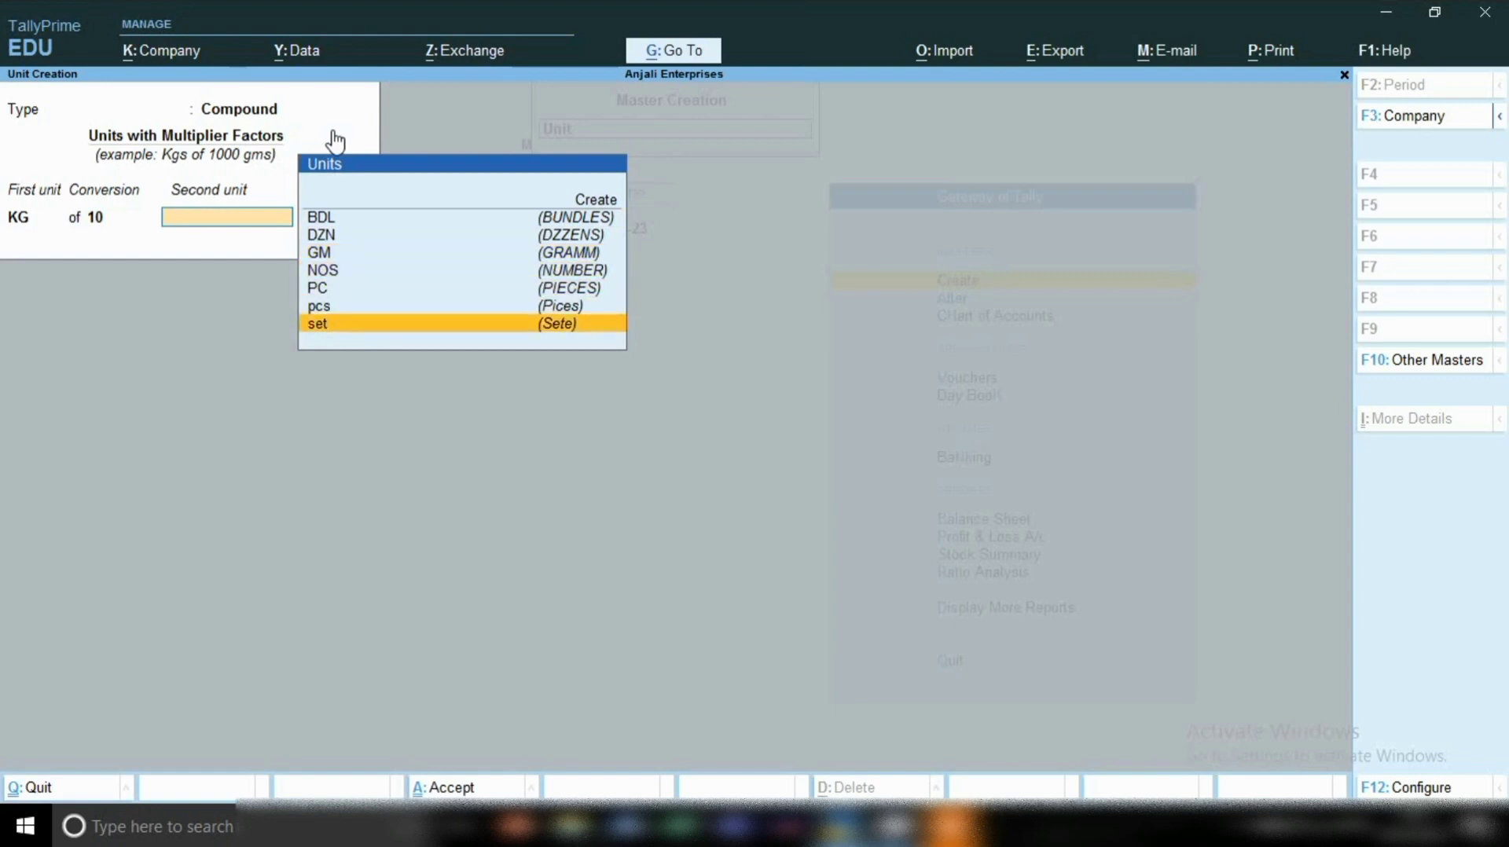
key(Return)
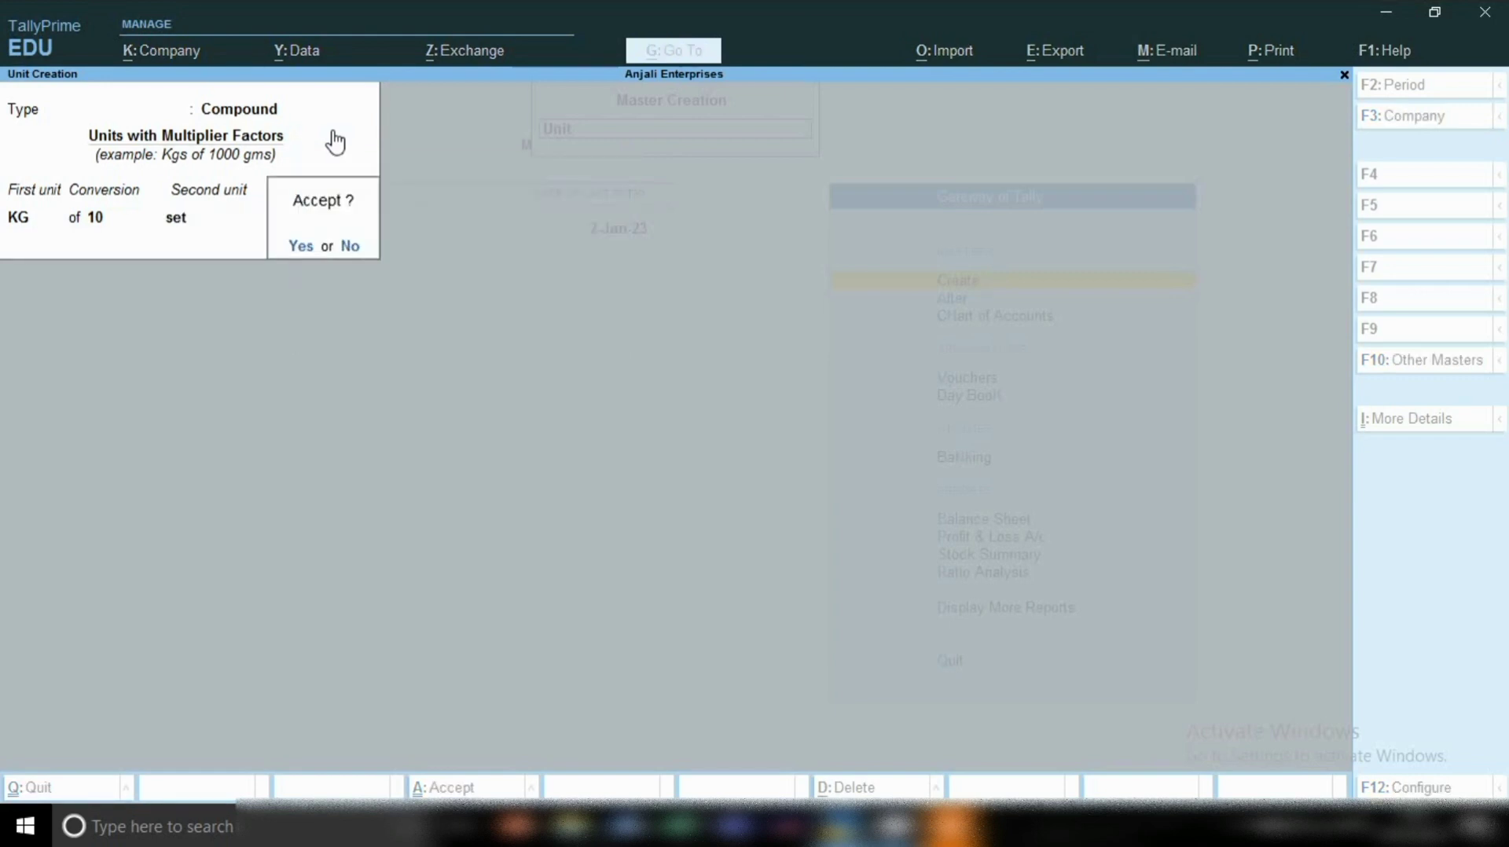
key(Return)
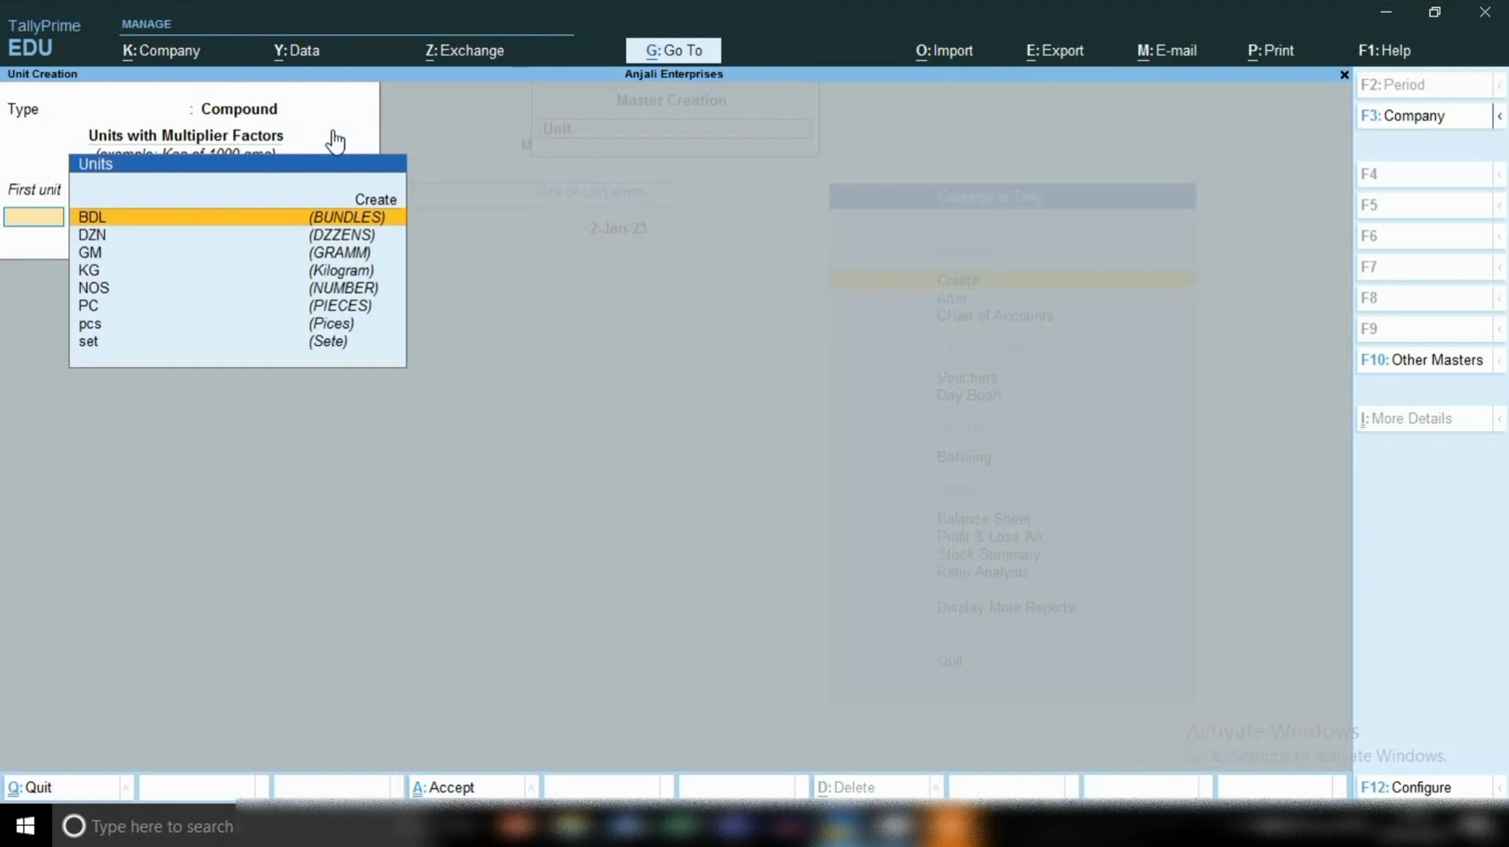
key(Escape)
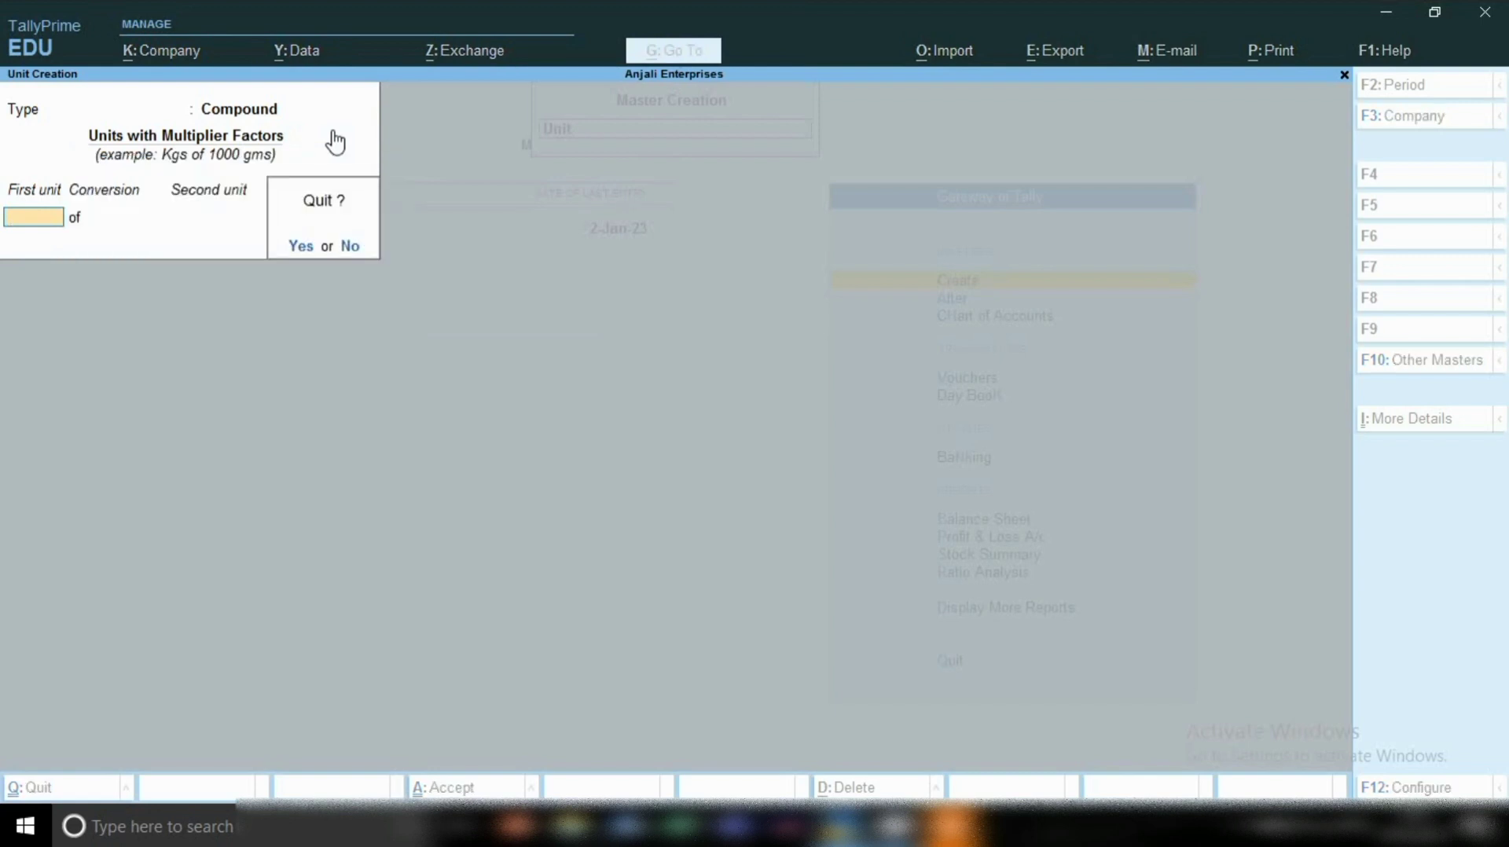
key(Return)
key(Escape)
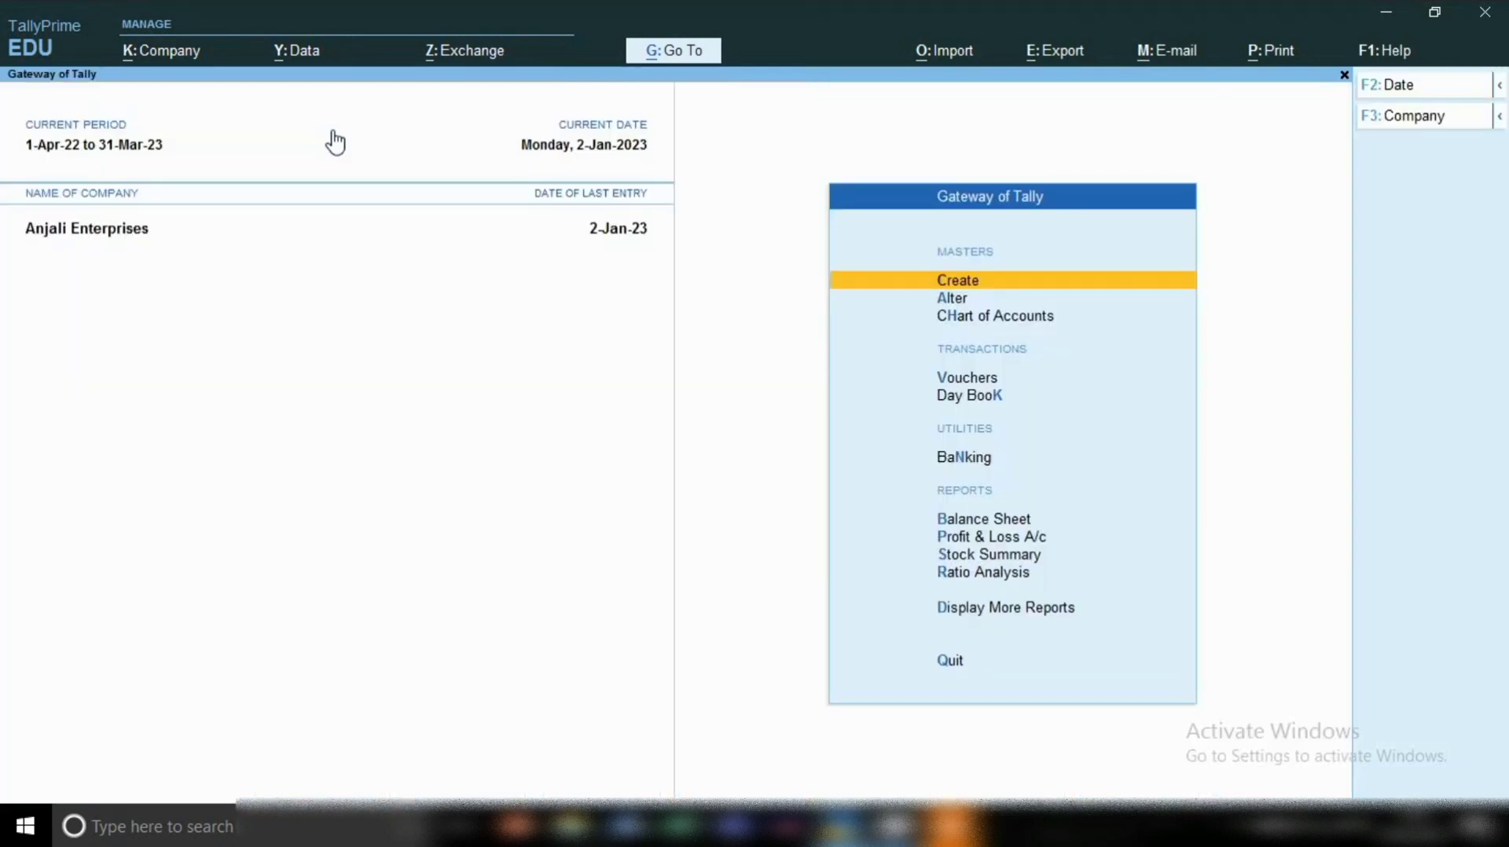
- Start a new purchase voucher in Item Invoice mode
key(v)
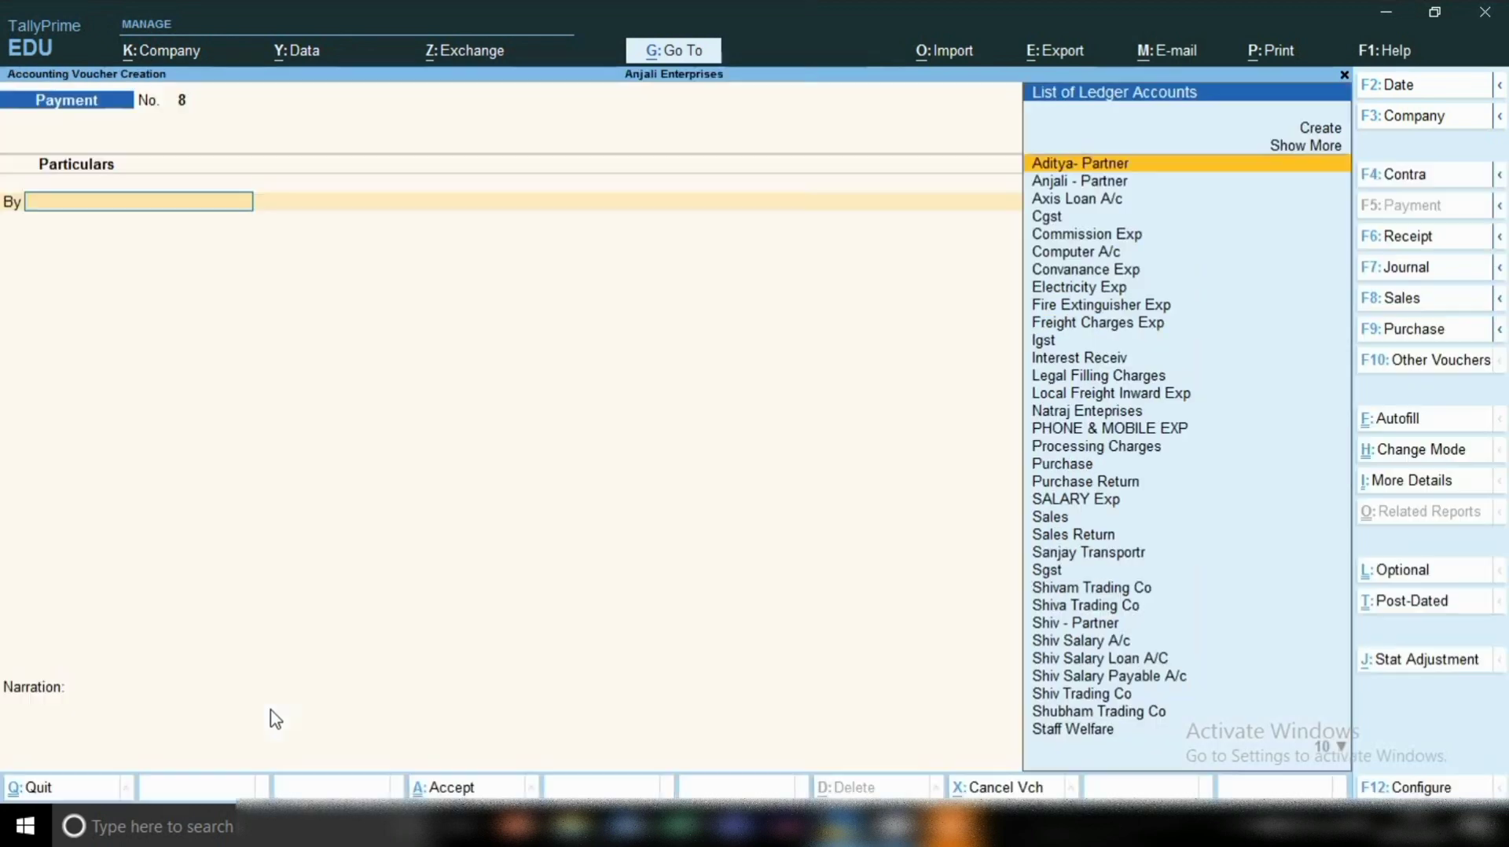
click(1406, 338)
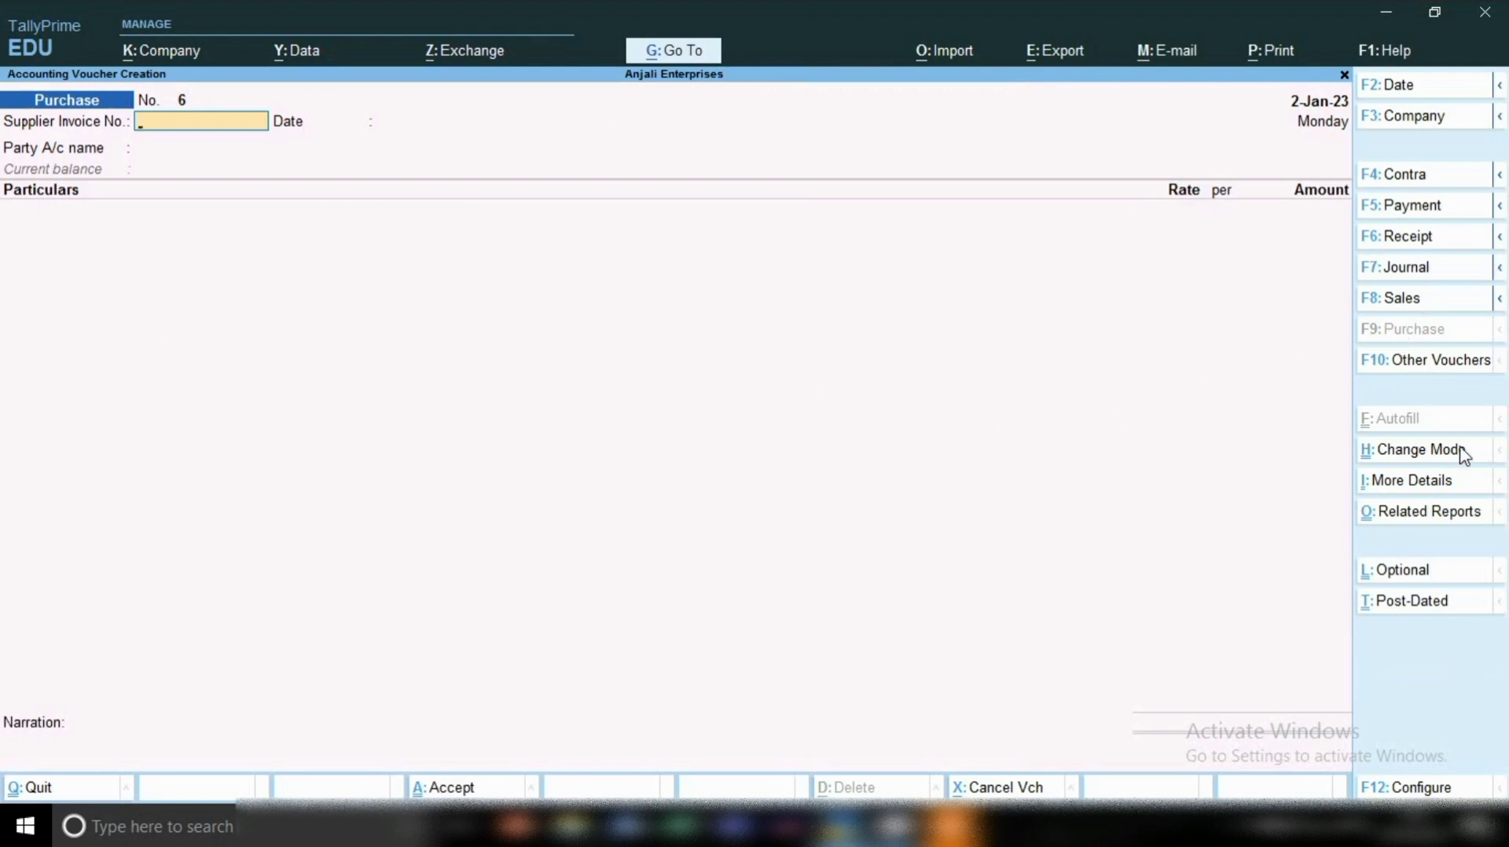
click(1422, 452)
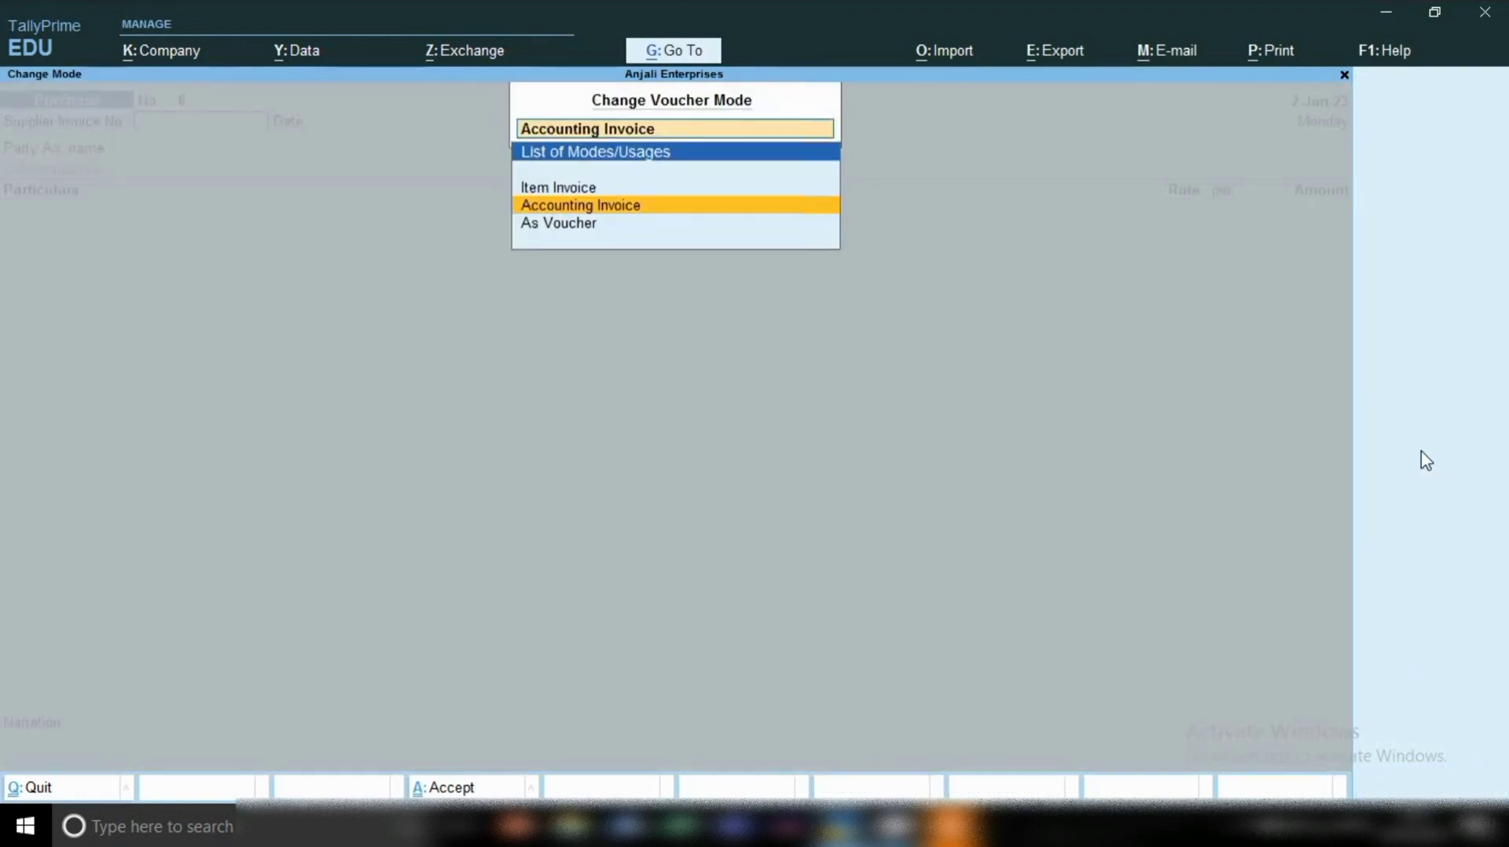
key(Up)
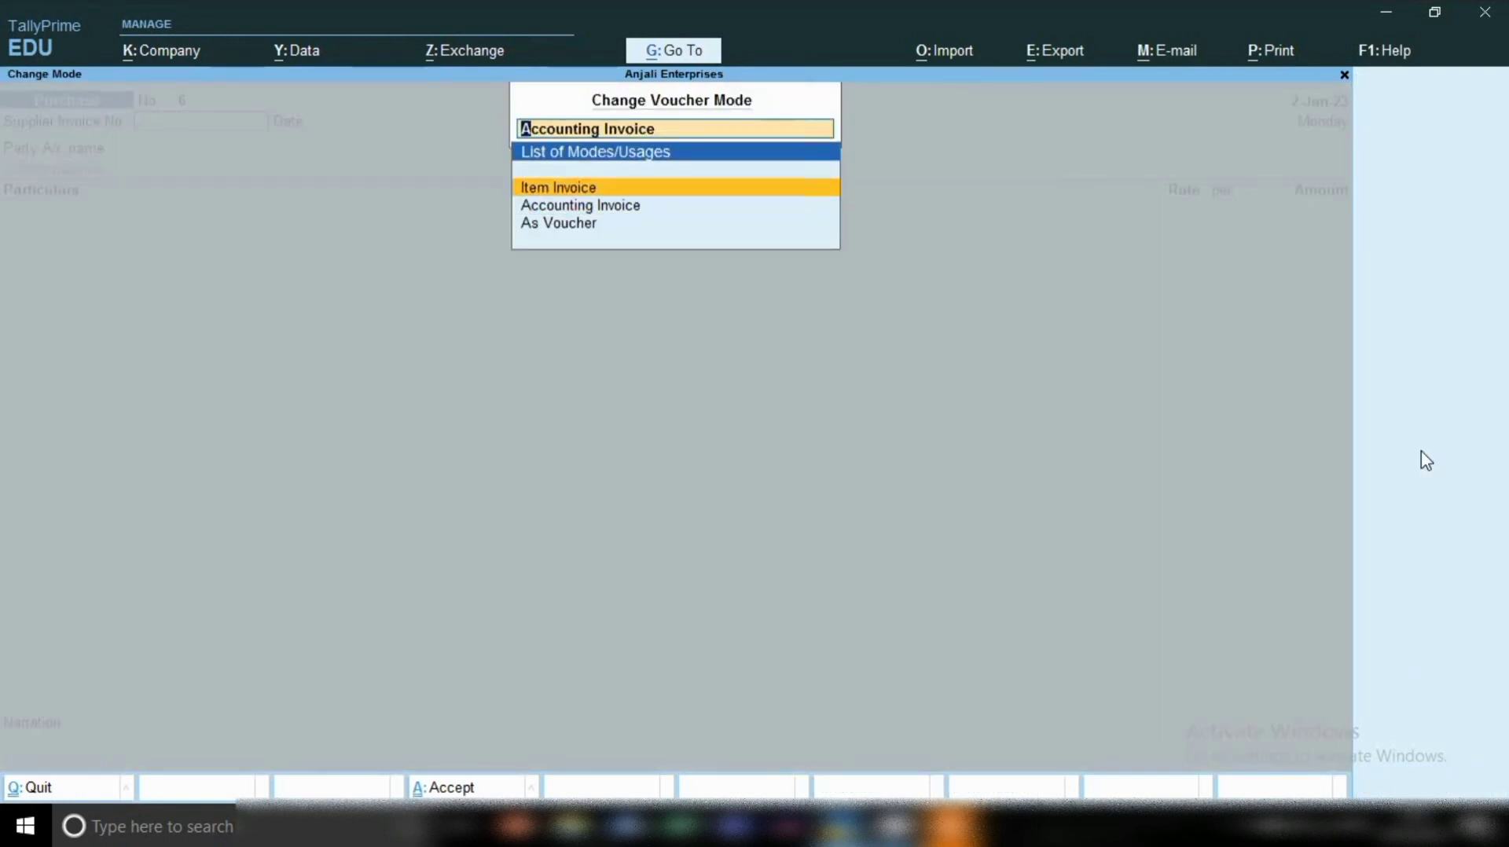
key(Return)
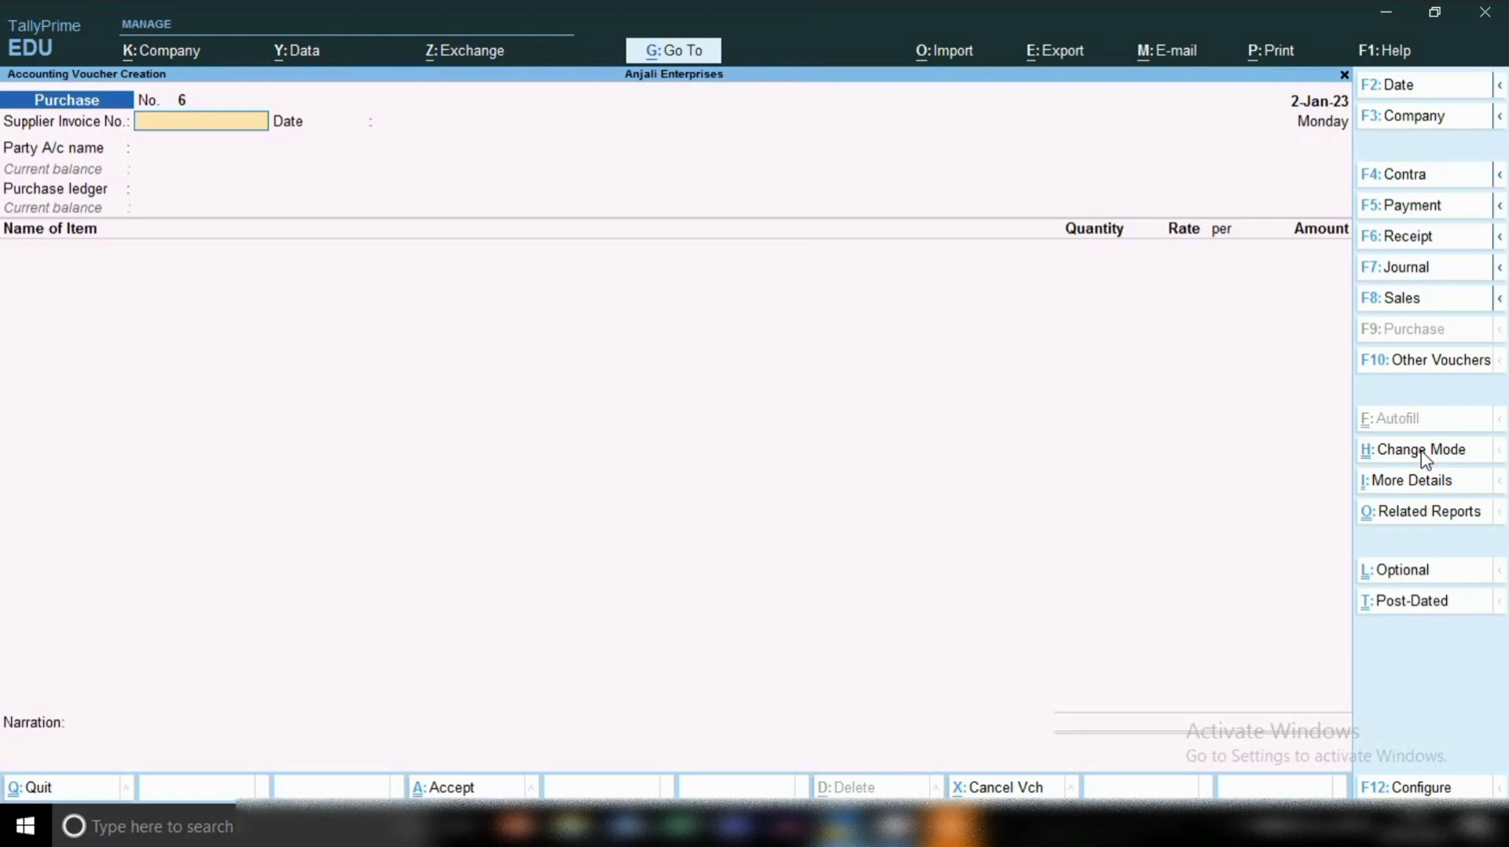
- Set the purchase voucher date to 1-Jan-23 and enter supplier invoice number 123 dated 1-Jan-23
key(F2)
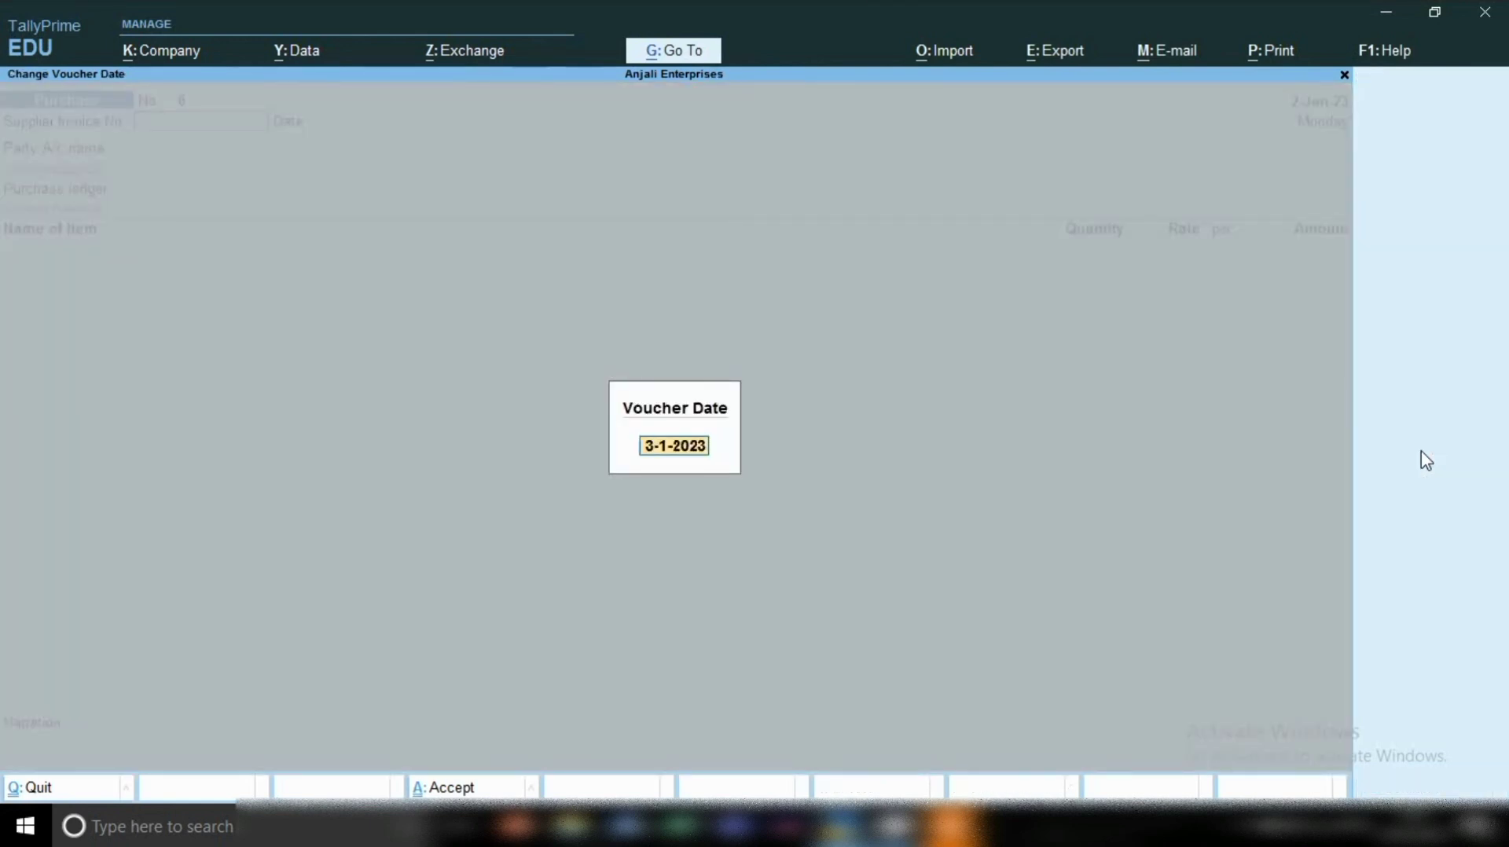
text(1.1.23)
key(Return)
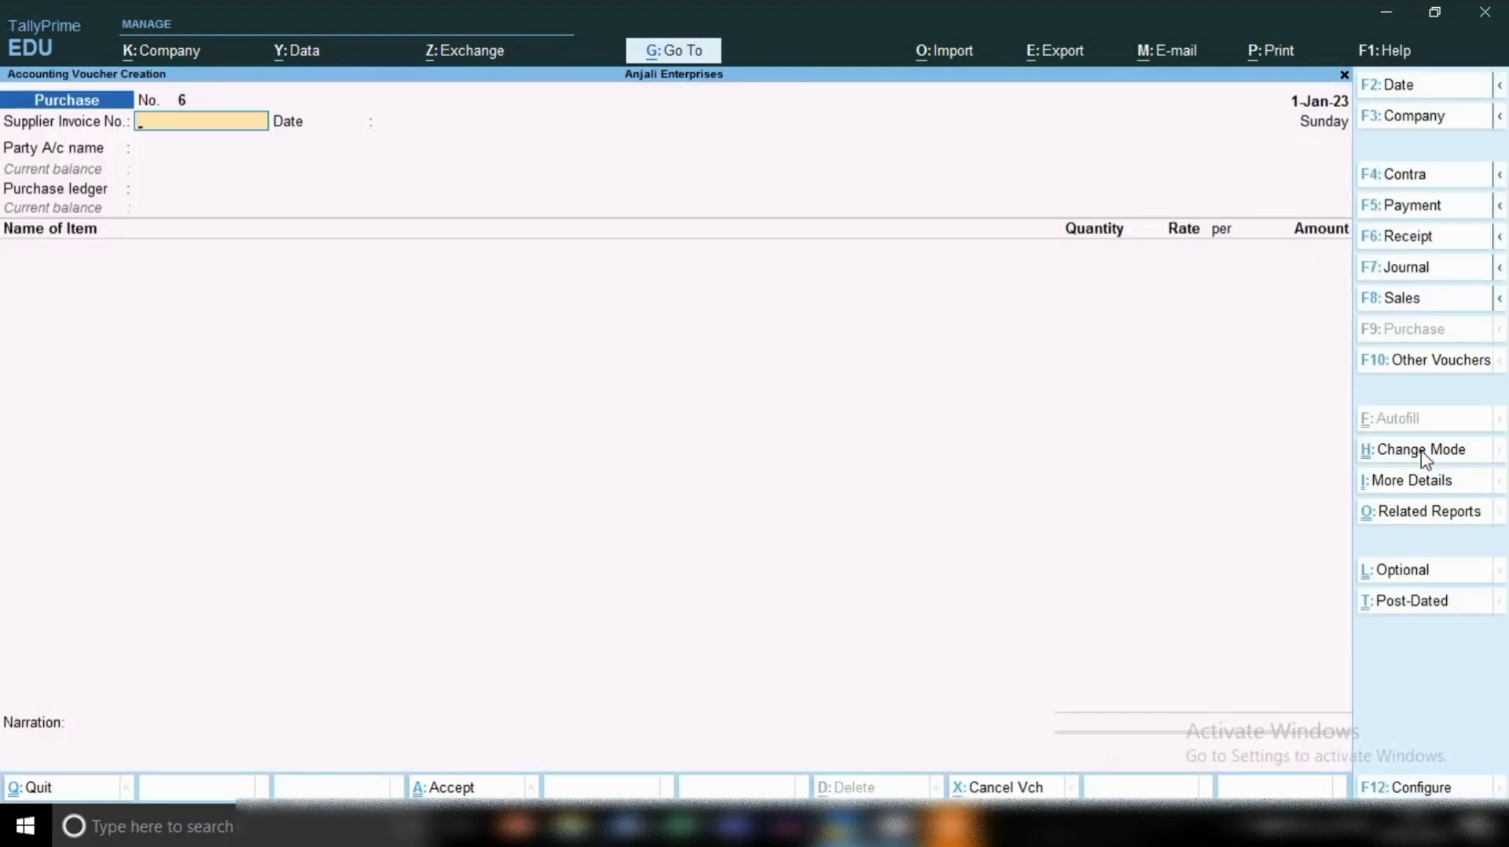
text(123)
key(Return)
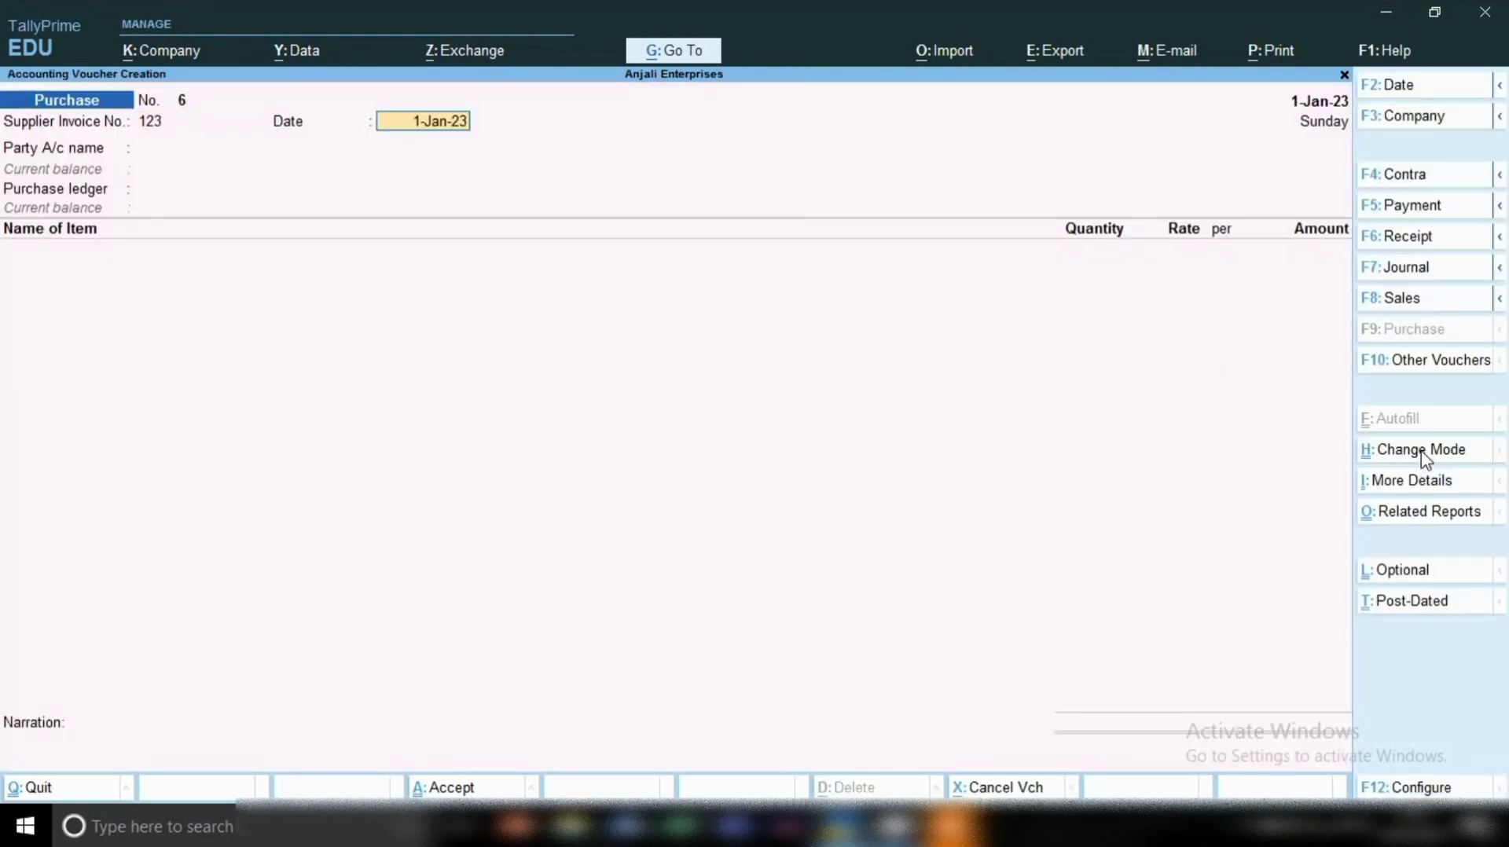
key(Return)
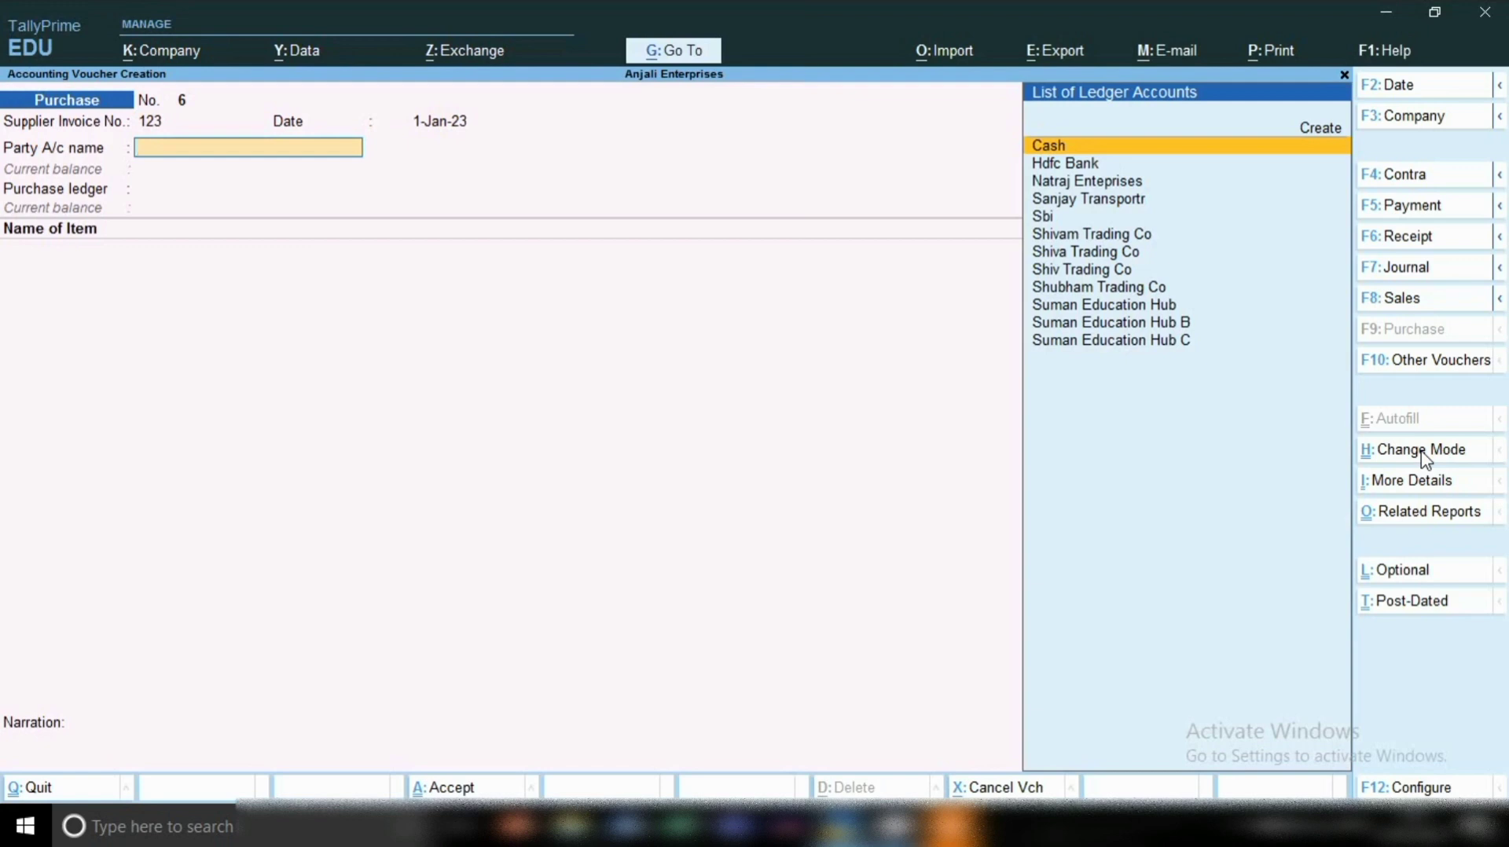
- Select Suman Education Hub as the party account of the purchase voucher
key(Down)
key(Down)
key(Down)
key(Down)
key(Down)
key(Down)
key(Down)
key(Down)
key(Down)
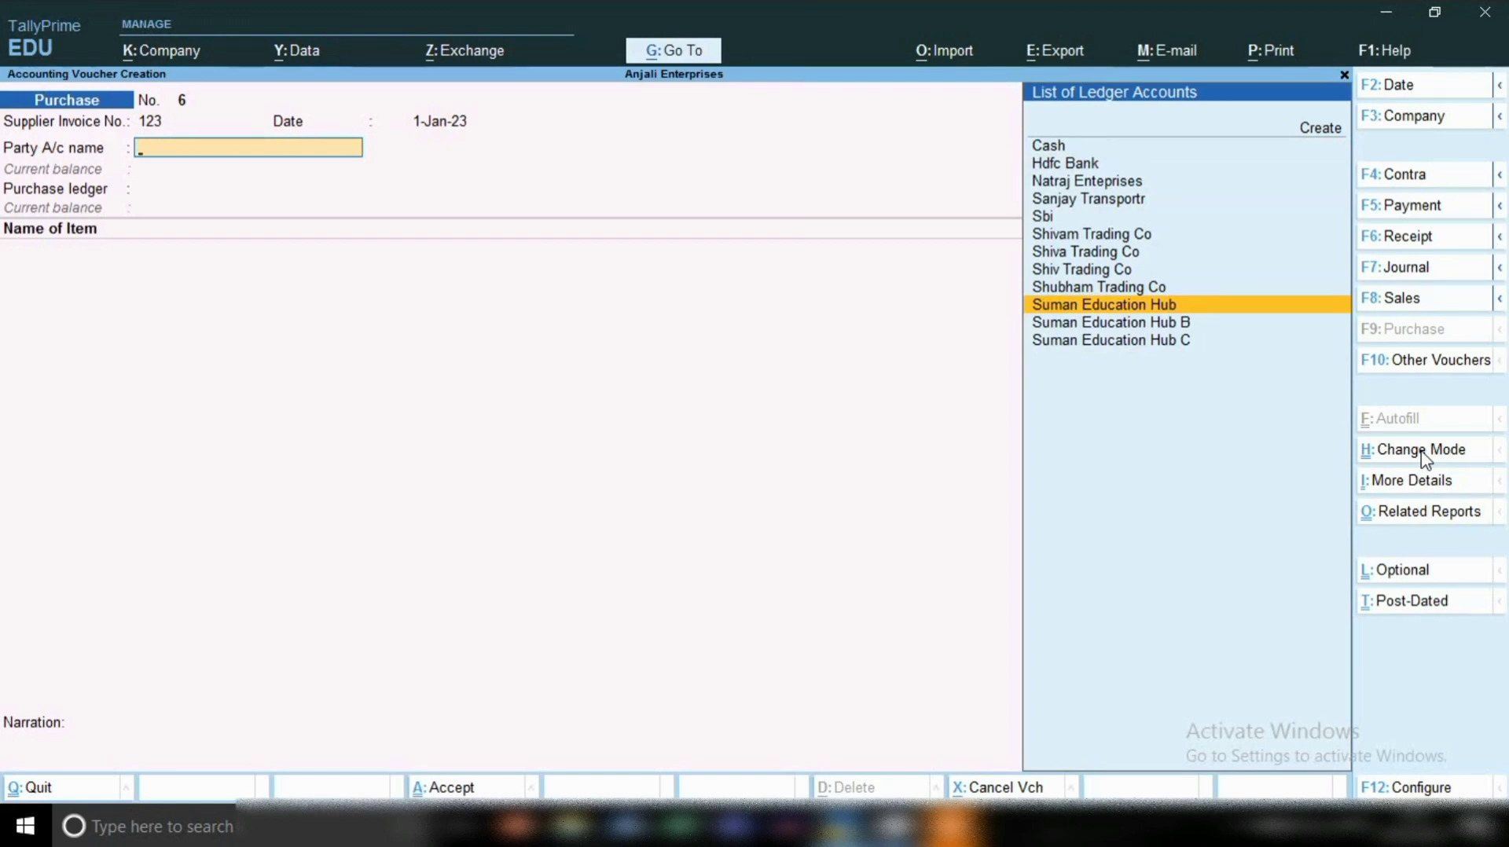
key(Return)
- Leave all receipt details blank and continue to the supplier's party details
key(Return)
key(Return)
key(Return)
key(Return)
key(Return)
key(Return)
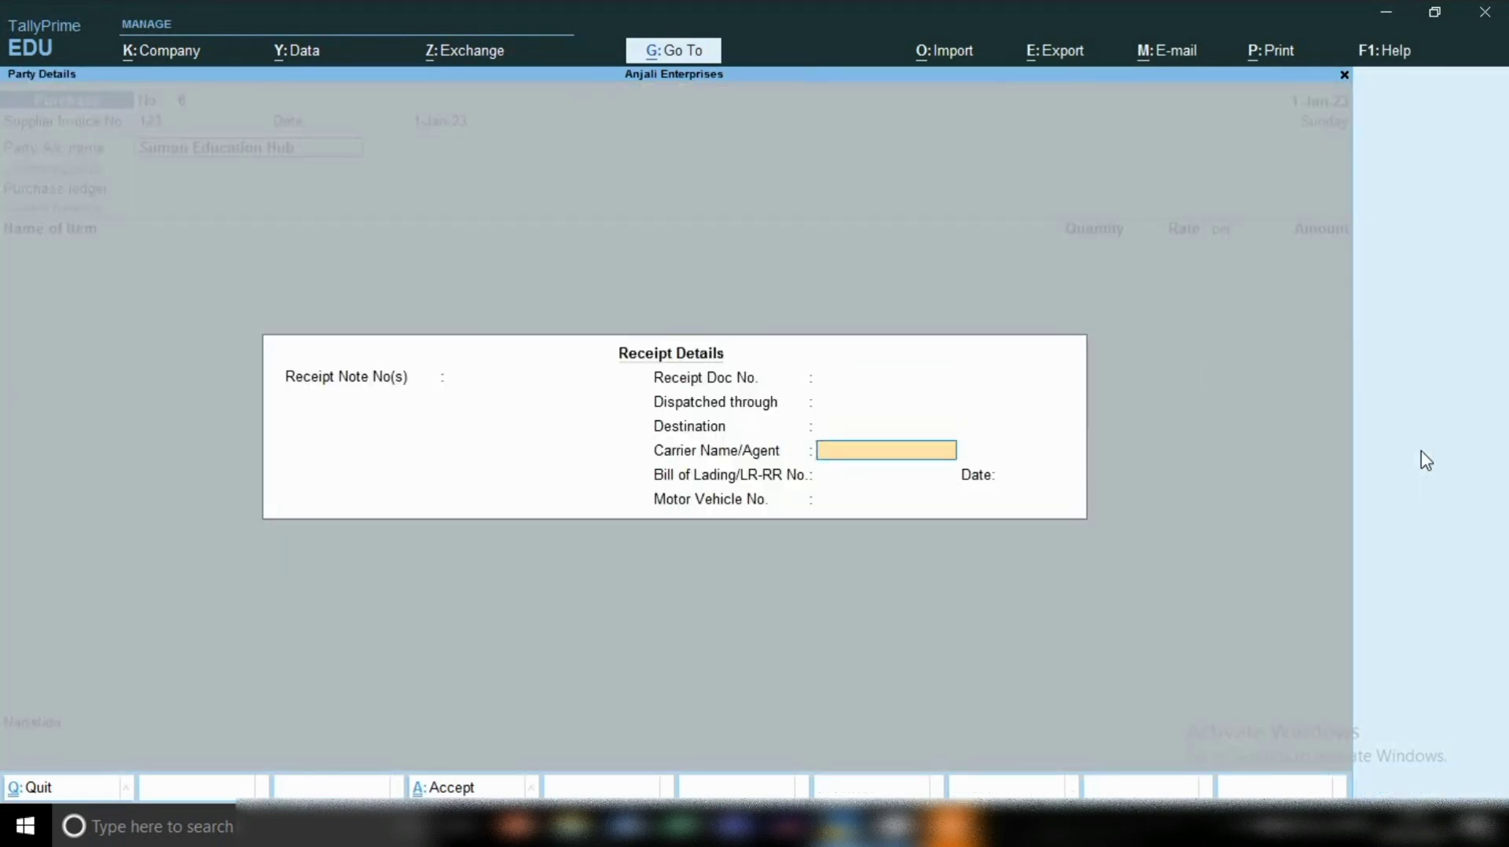
key(Return)
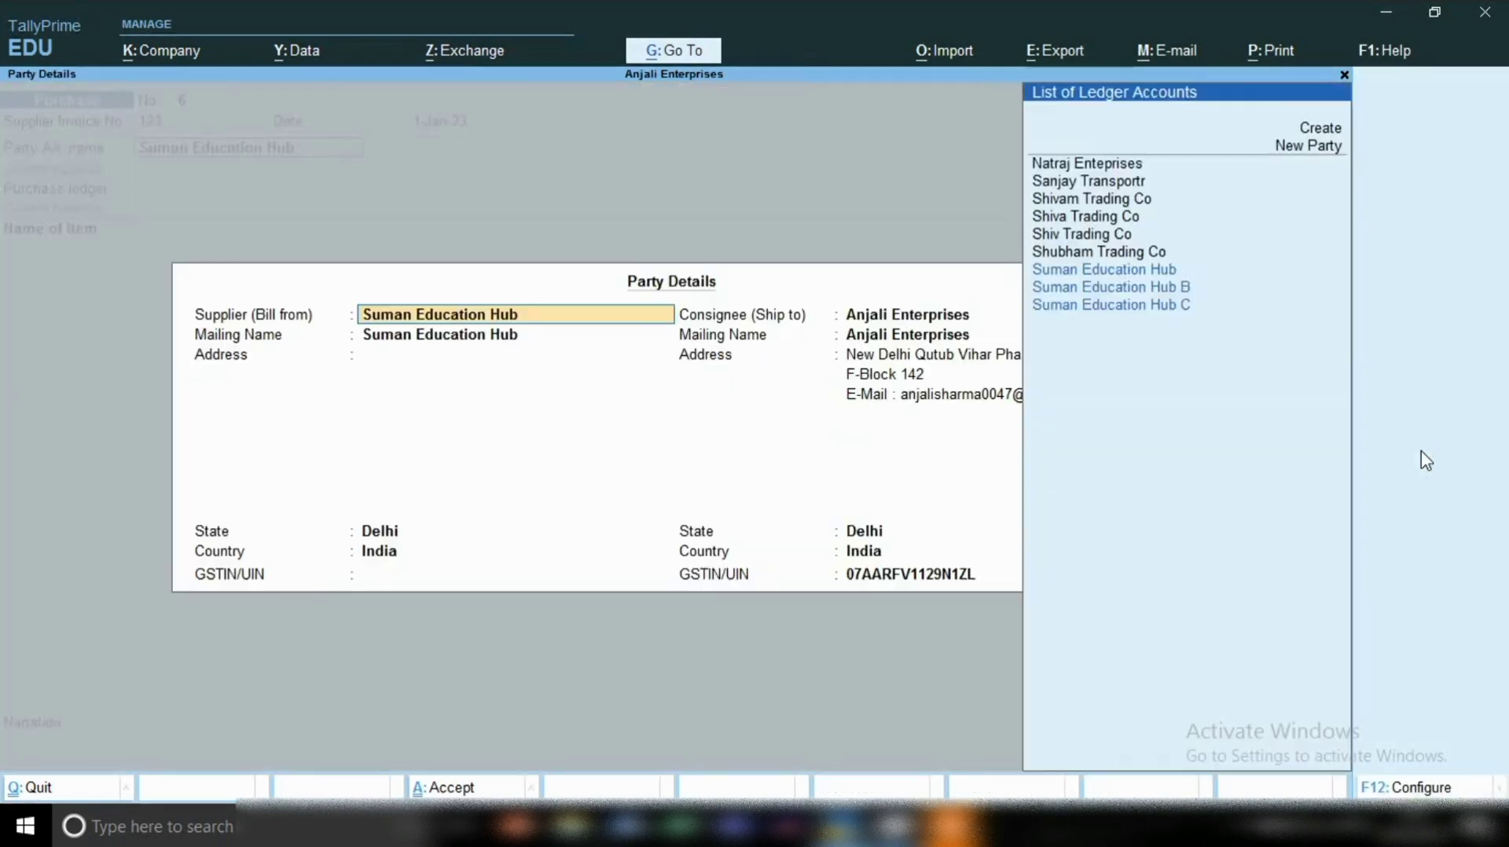
key(Return)
key(BackSpace)
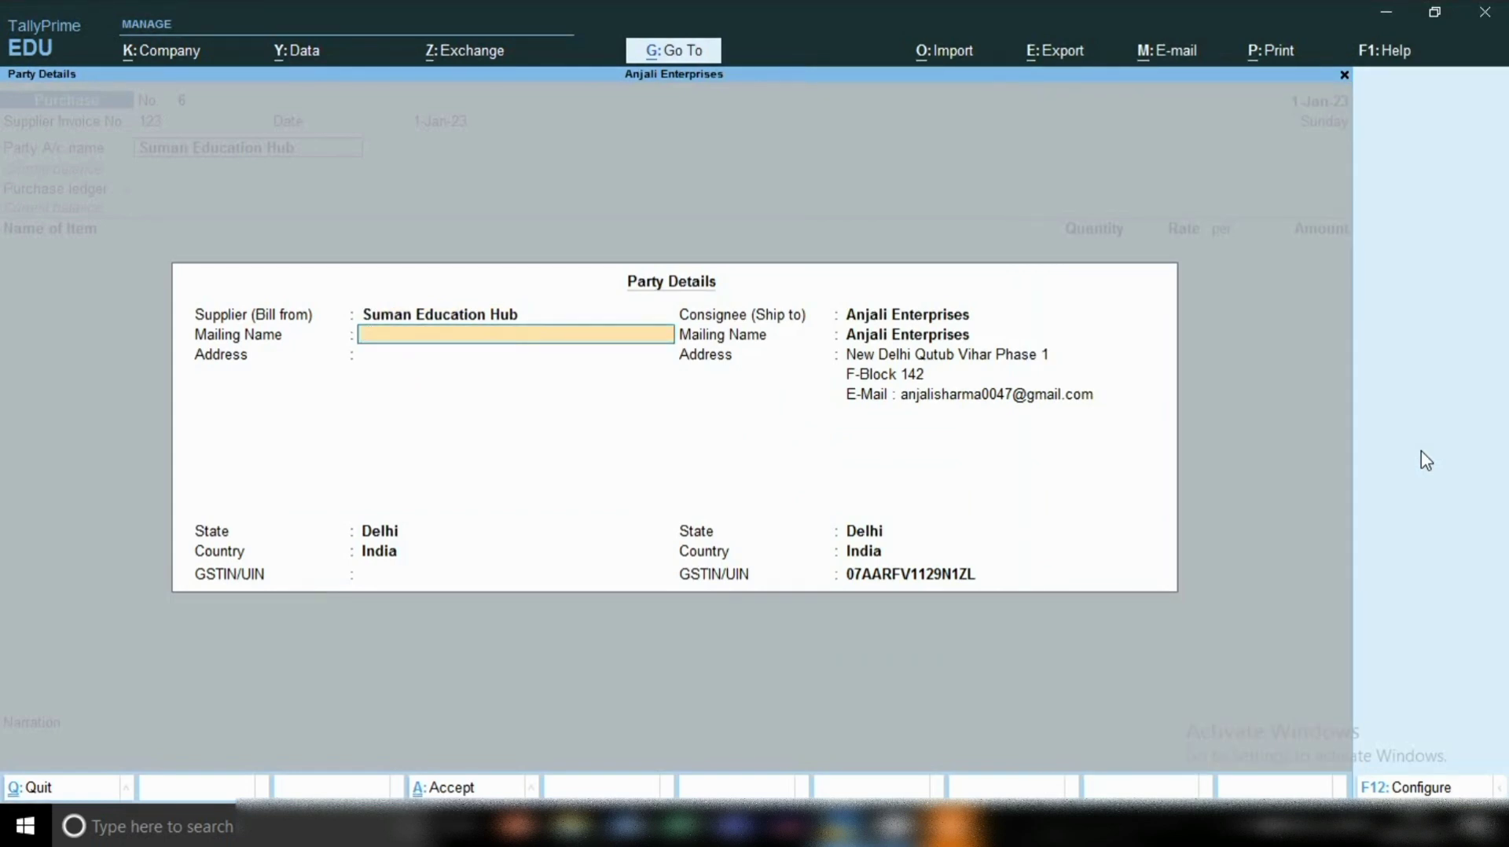
key(Escape)
key(y)
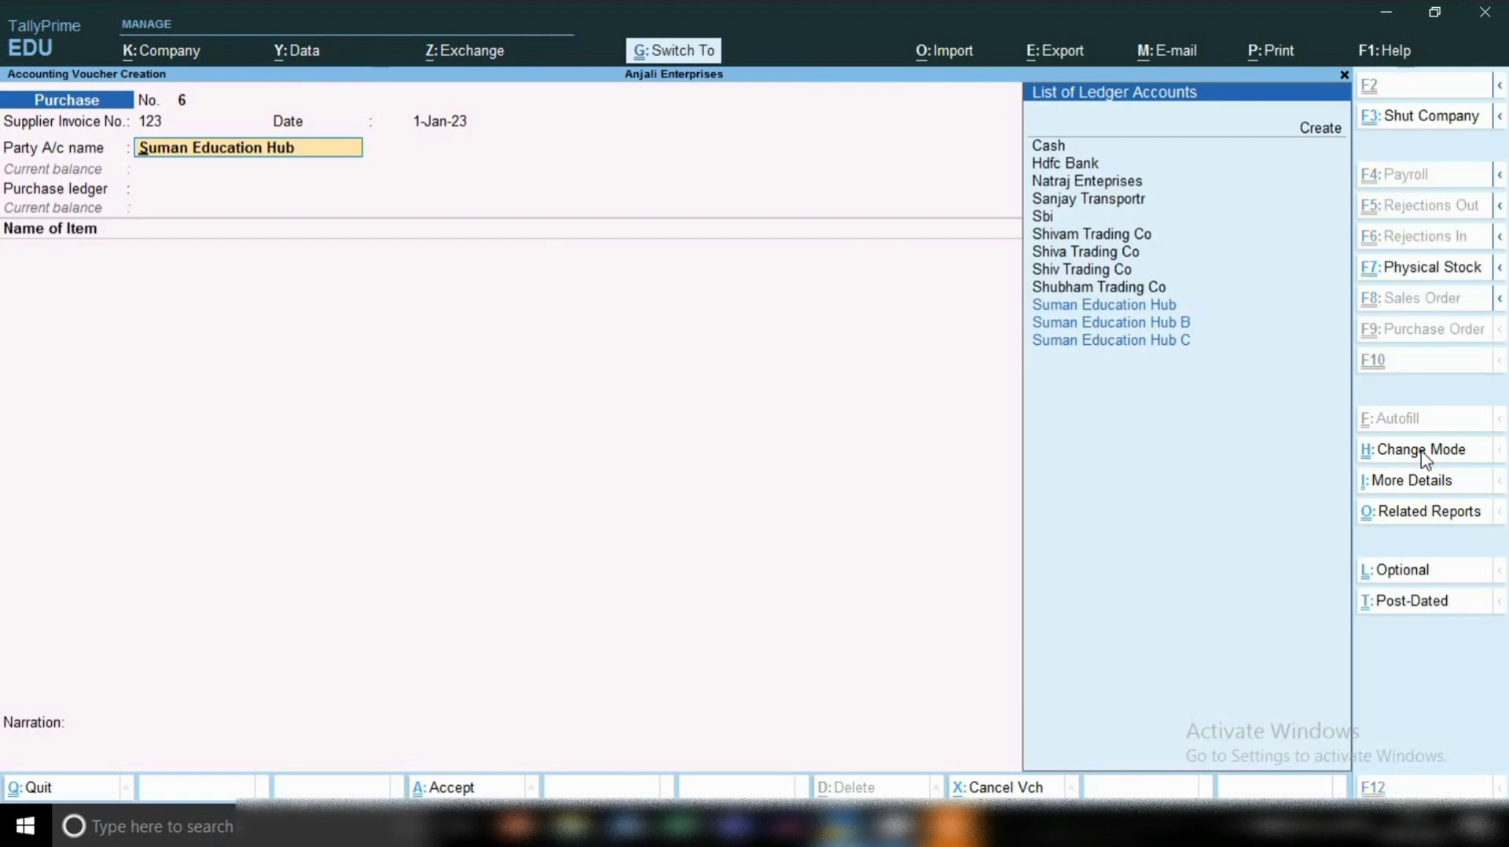
- Open the Suman Education Hub ledger for alteration from the party account and leave it without saving
key(ctrl+Return)
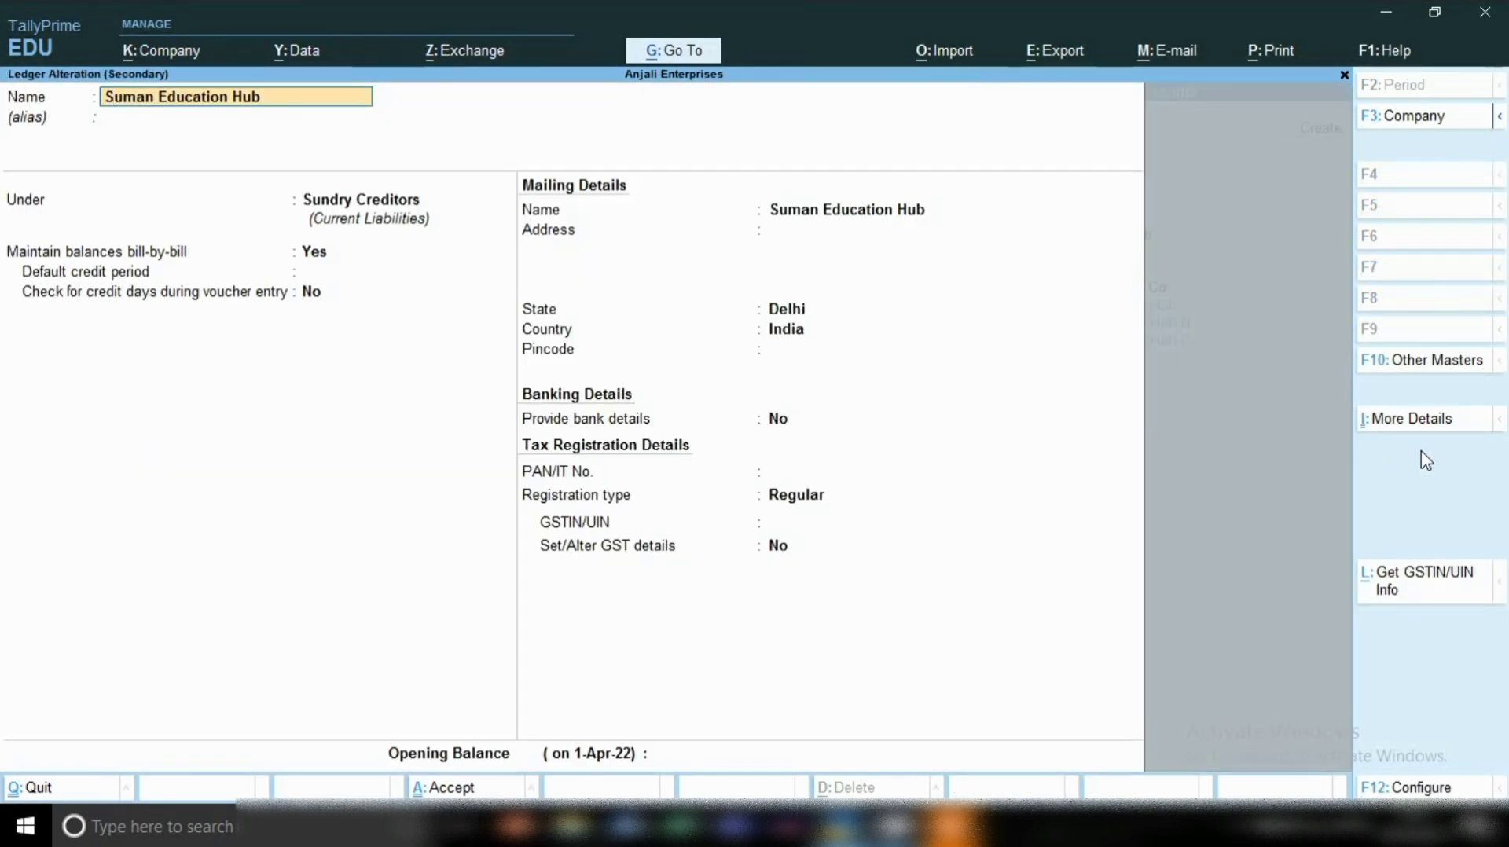
key(BackSpace)
key(Escape)
key(y)
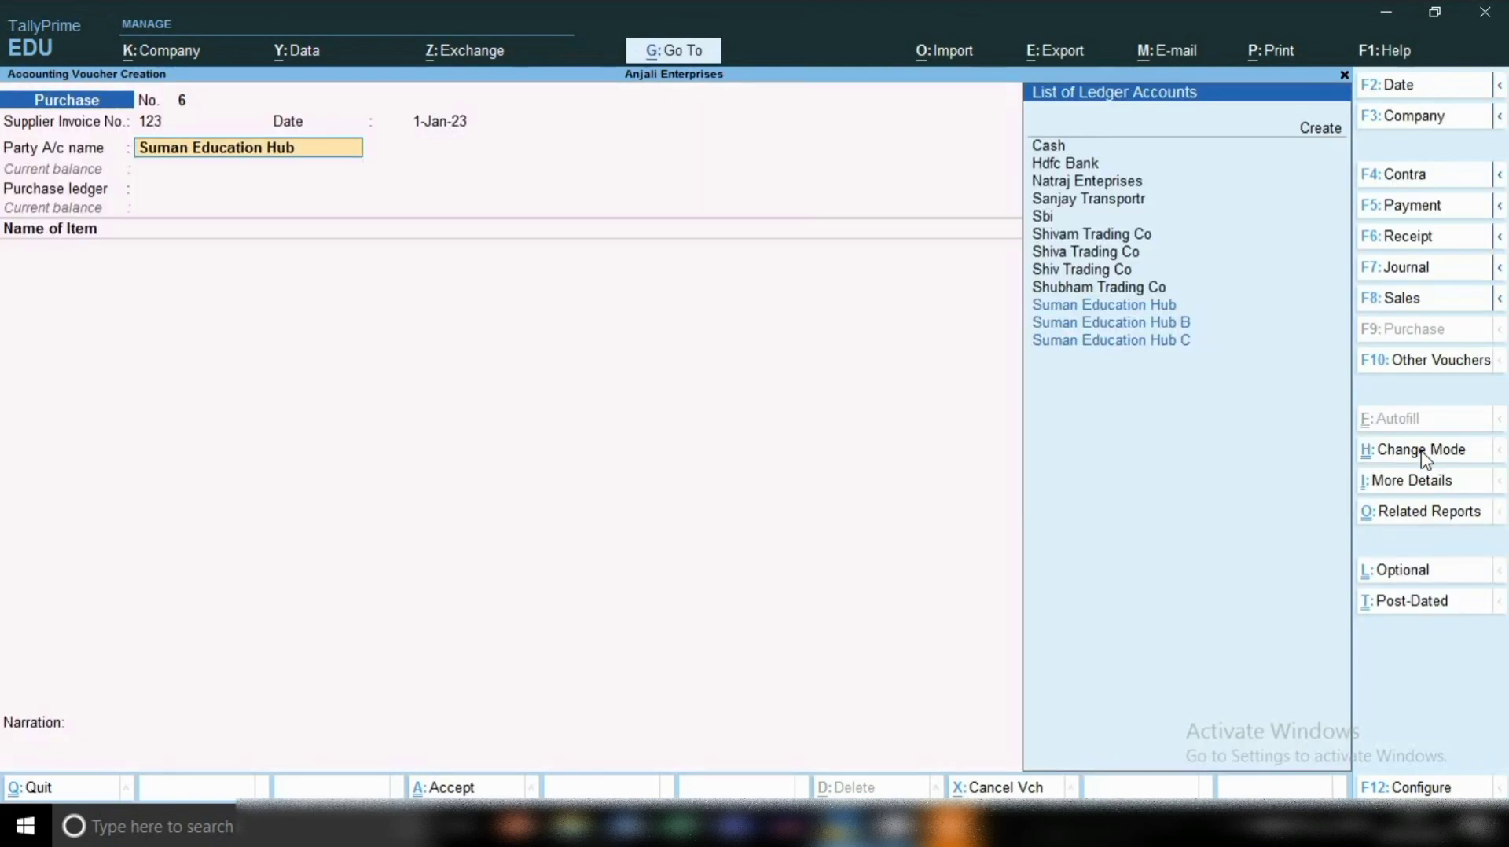
- Keep Suman Education Hub as the party account and leave all receipt details blank
key(Return)
key(Return)
key(Return)
key(Return)
key(Return)
key(Return)
key(Return)
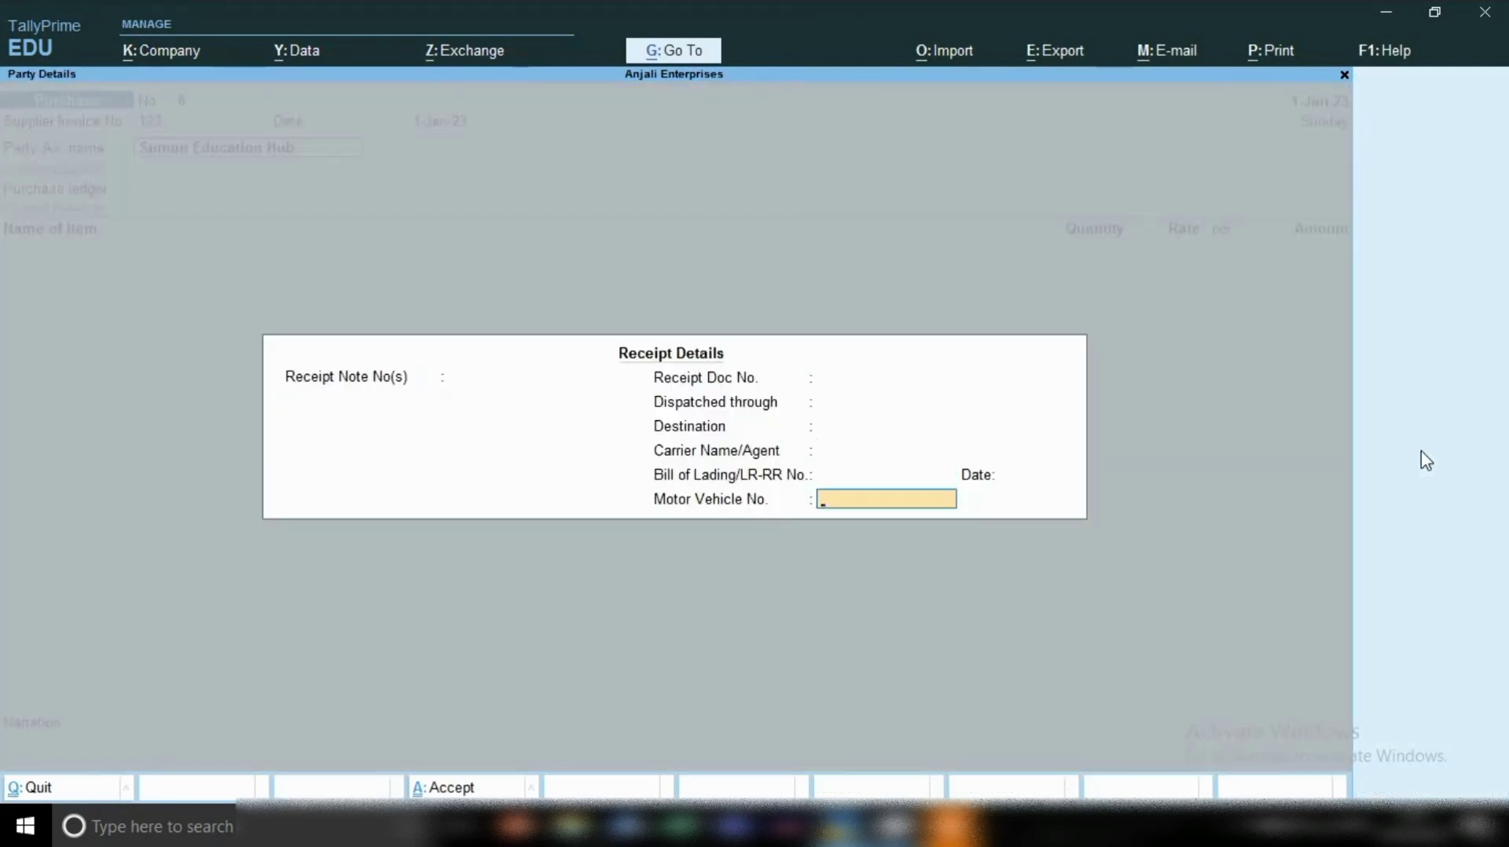
key(Return)
- Accept the default supplier and consignee details and select Purchase as the purchase ledger
key(Return)
key(Return)
key(Return)
key(Return)
key(Return)
key(Return)
key(Return)
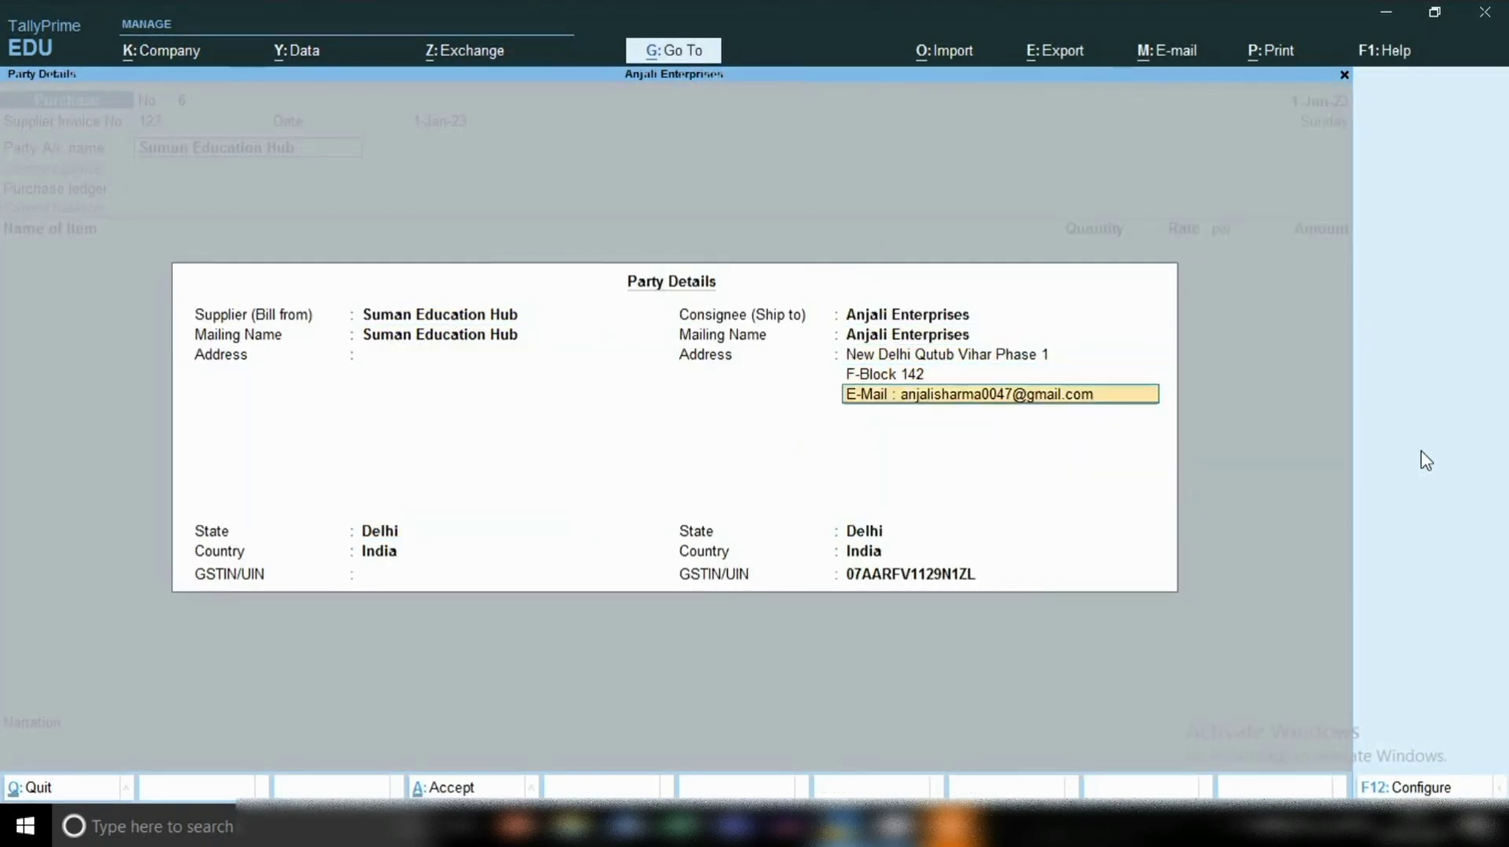
key(Return)
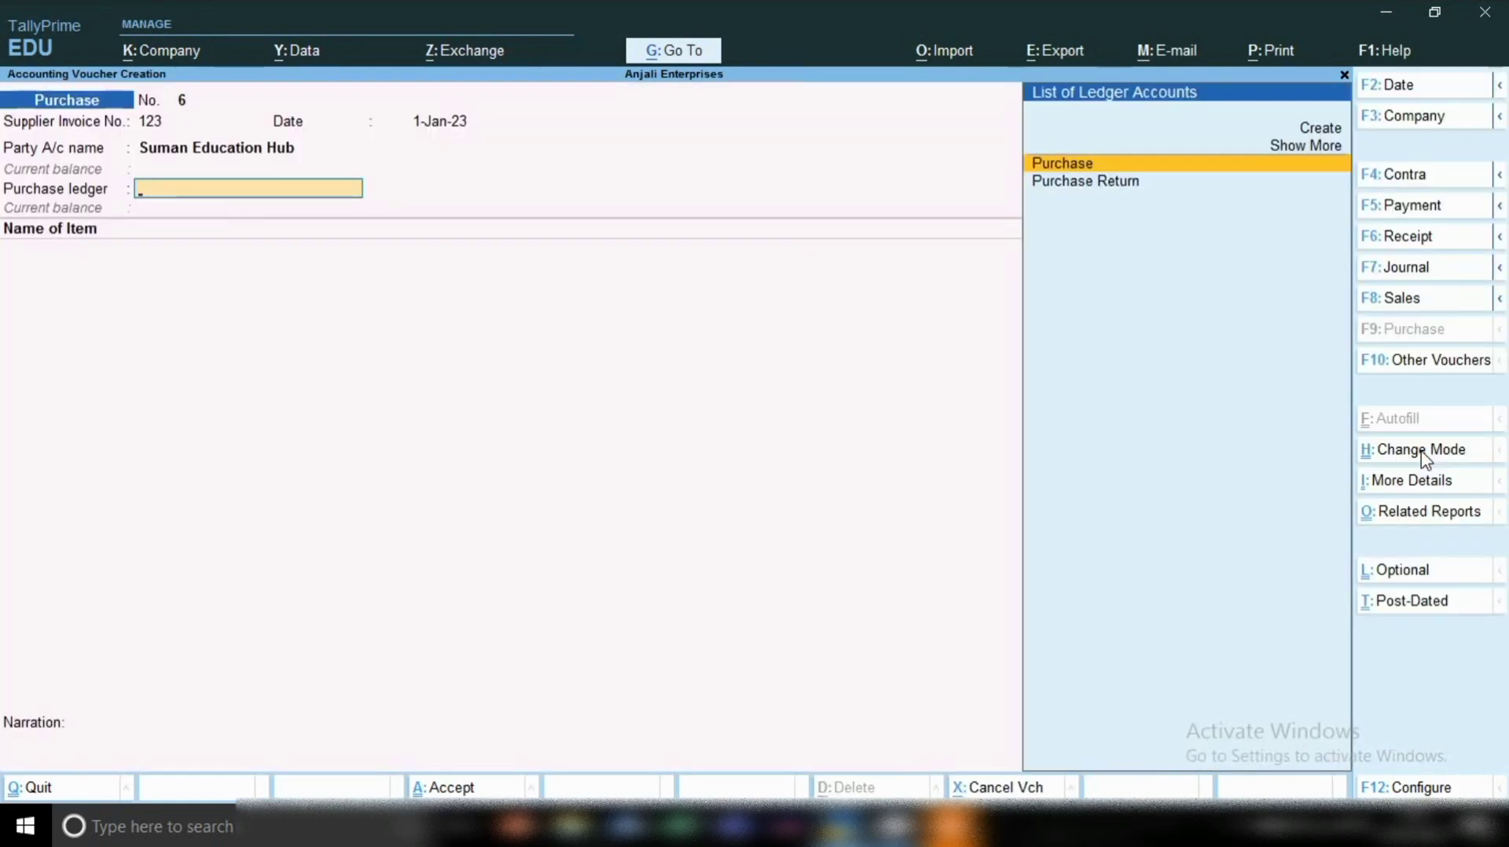
key(Return)
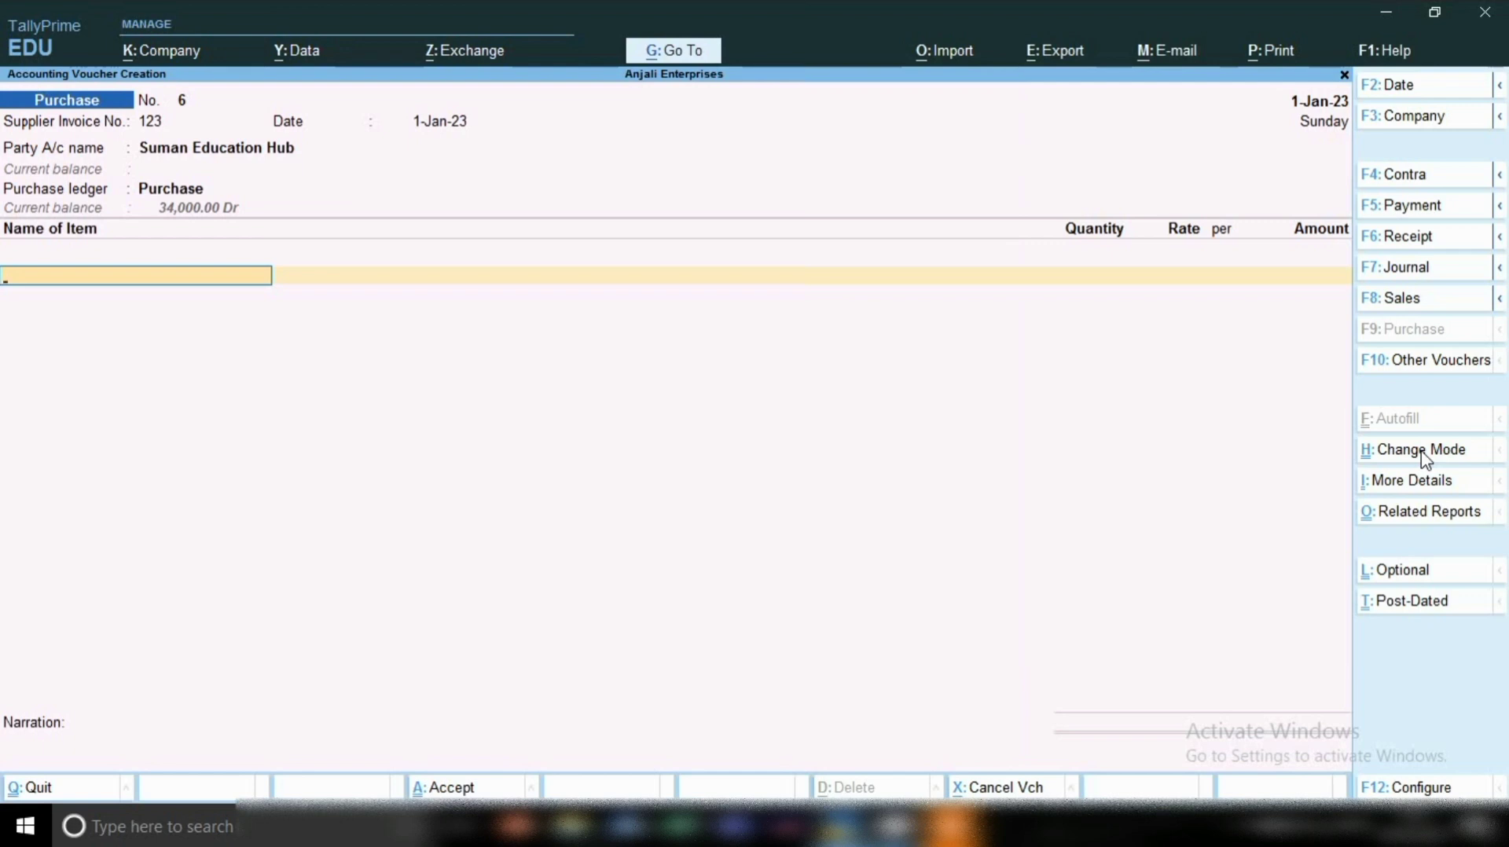
- Start creating a stock item named Item under the Primary group from the voucher's item line
key(alt+c)
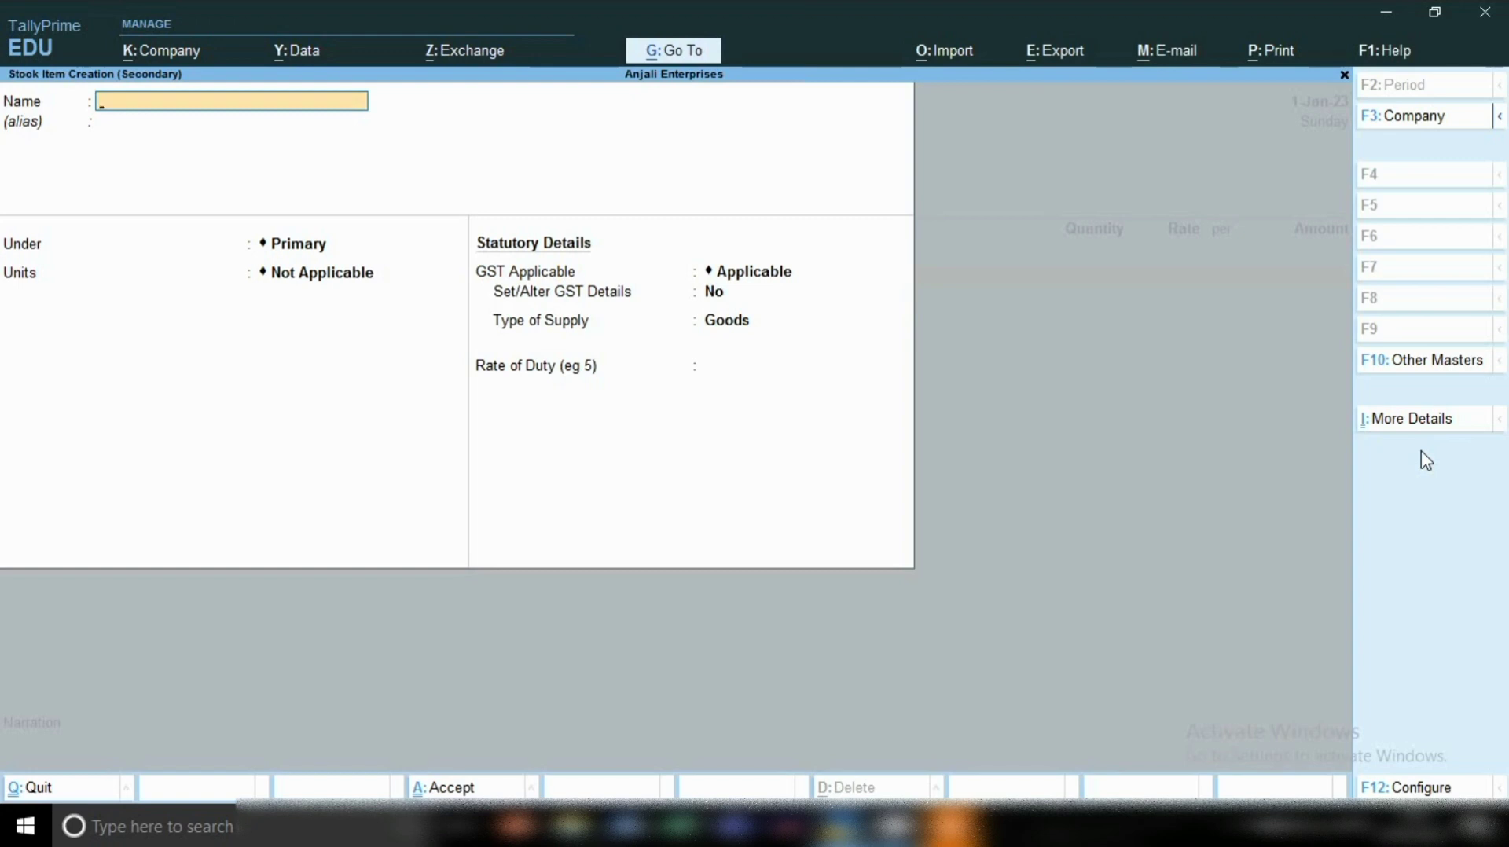
text(Item)
key(Return)
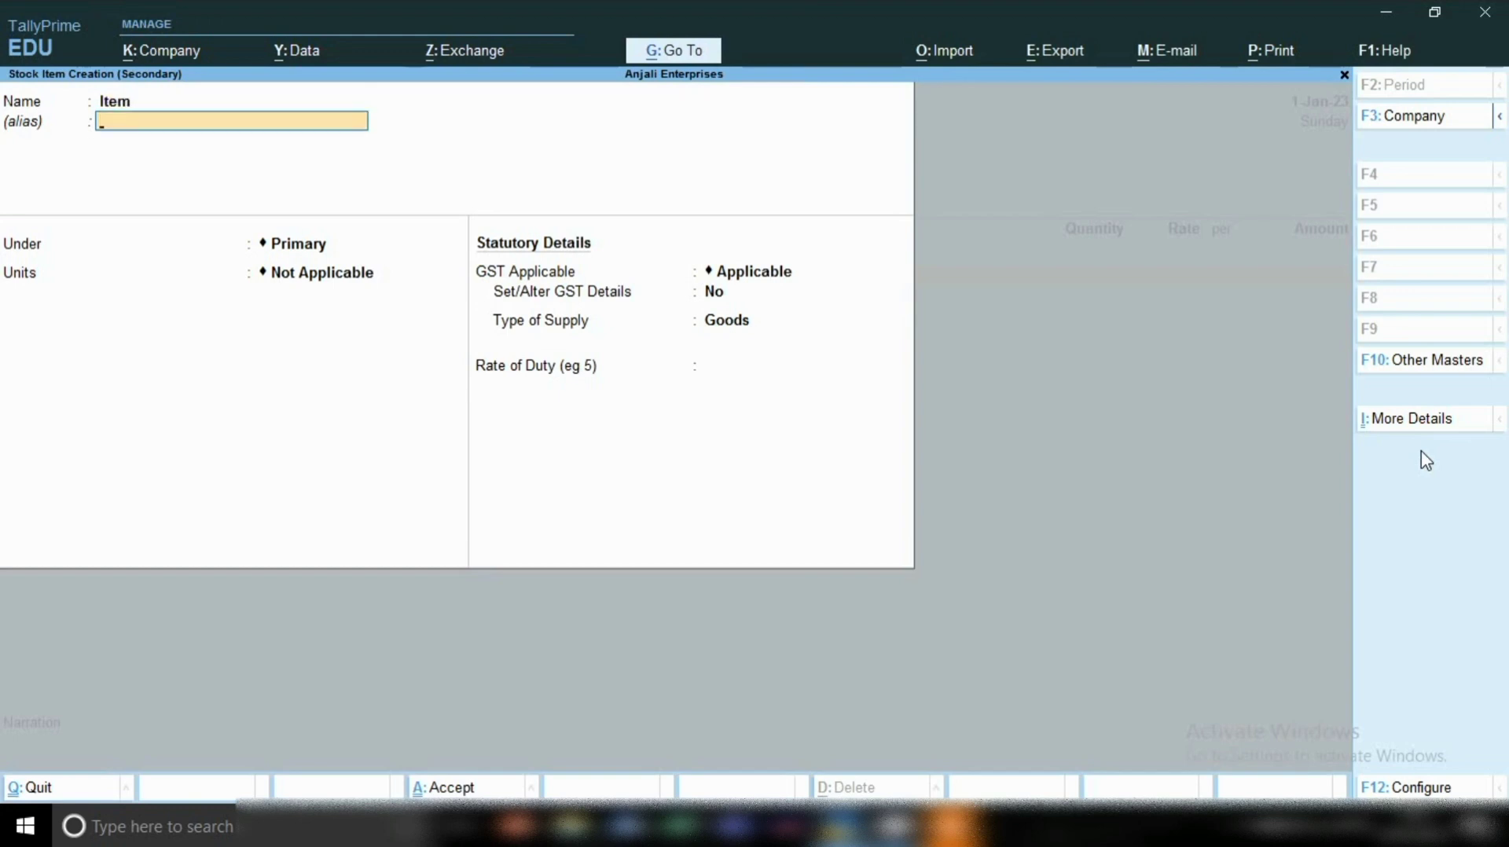
key(Return)
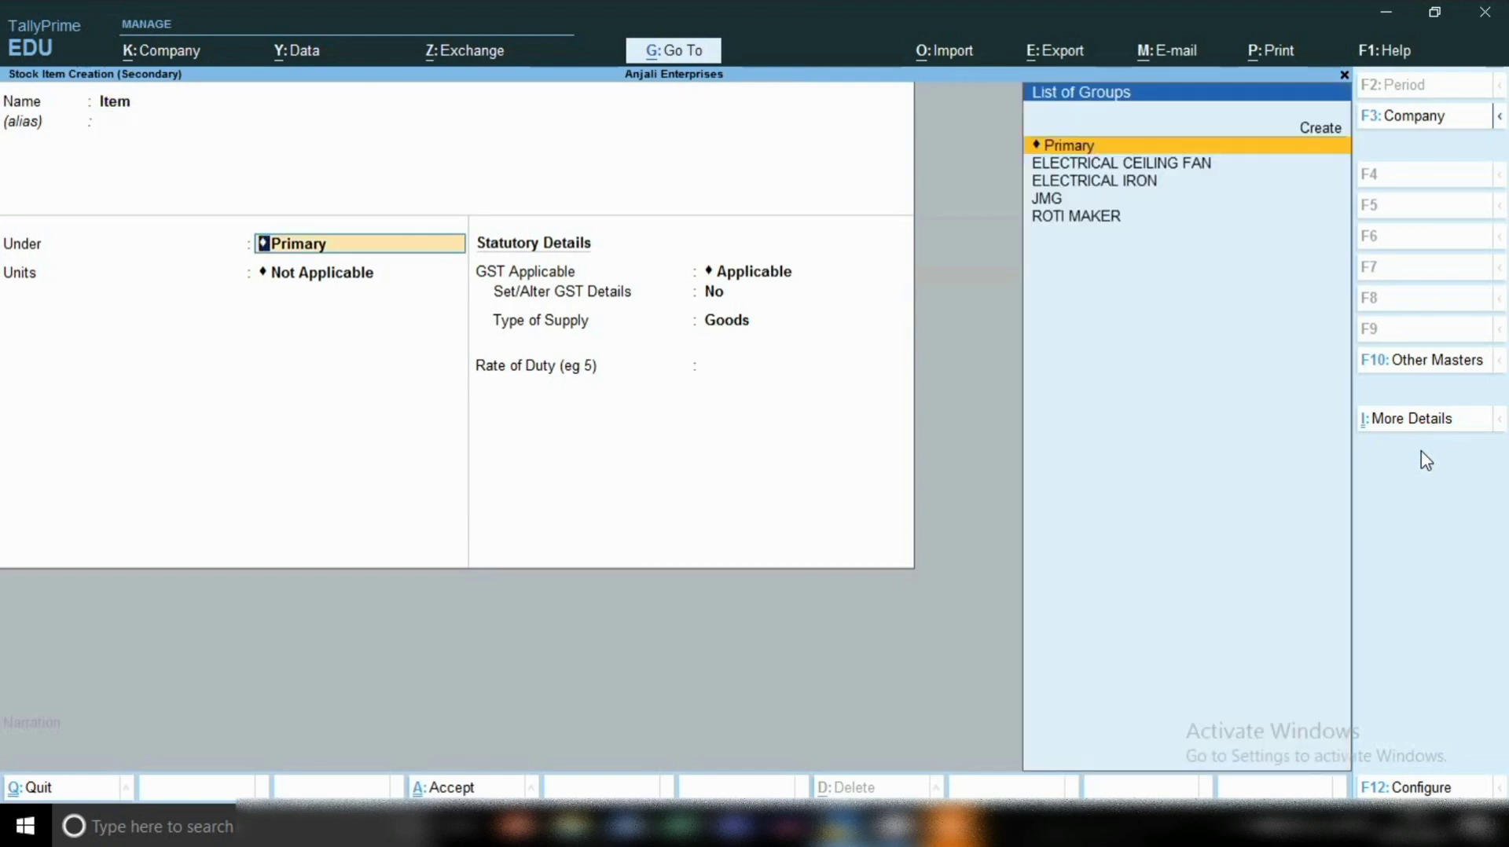
key(Return)
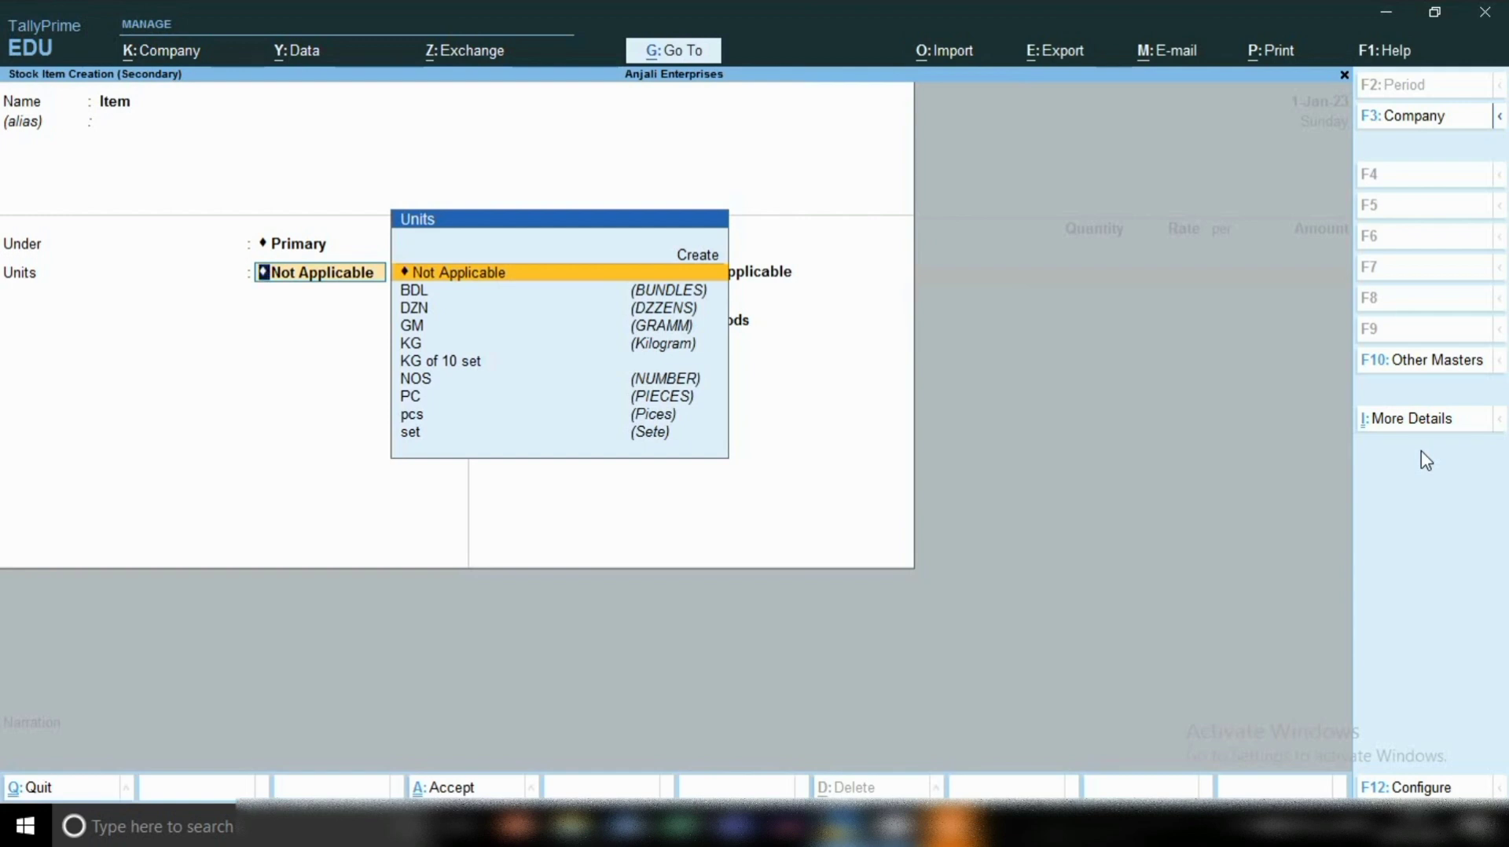
- In the stock item configuration, show more configurations, enable Use Alternative Units and save the settings
click(1410, 789)
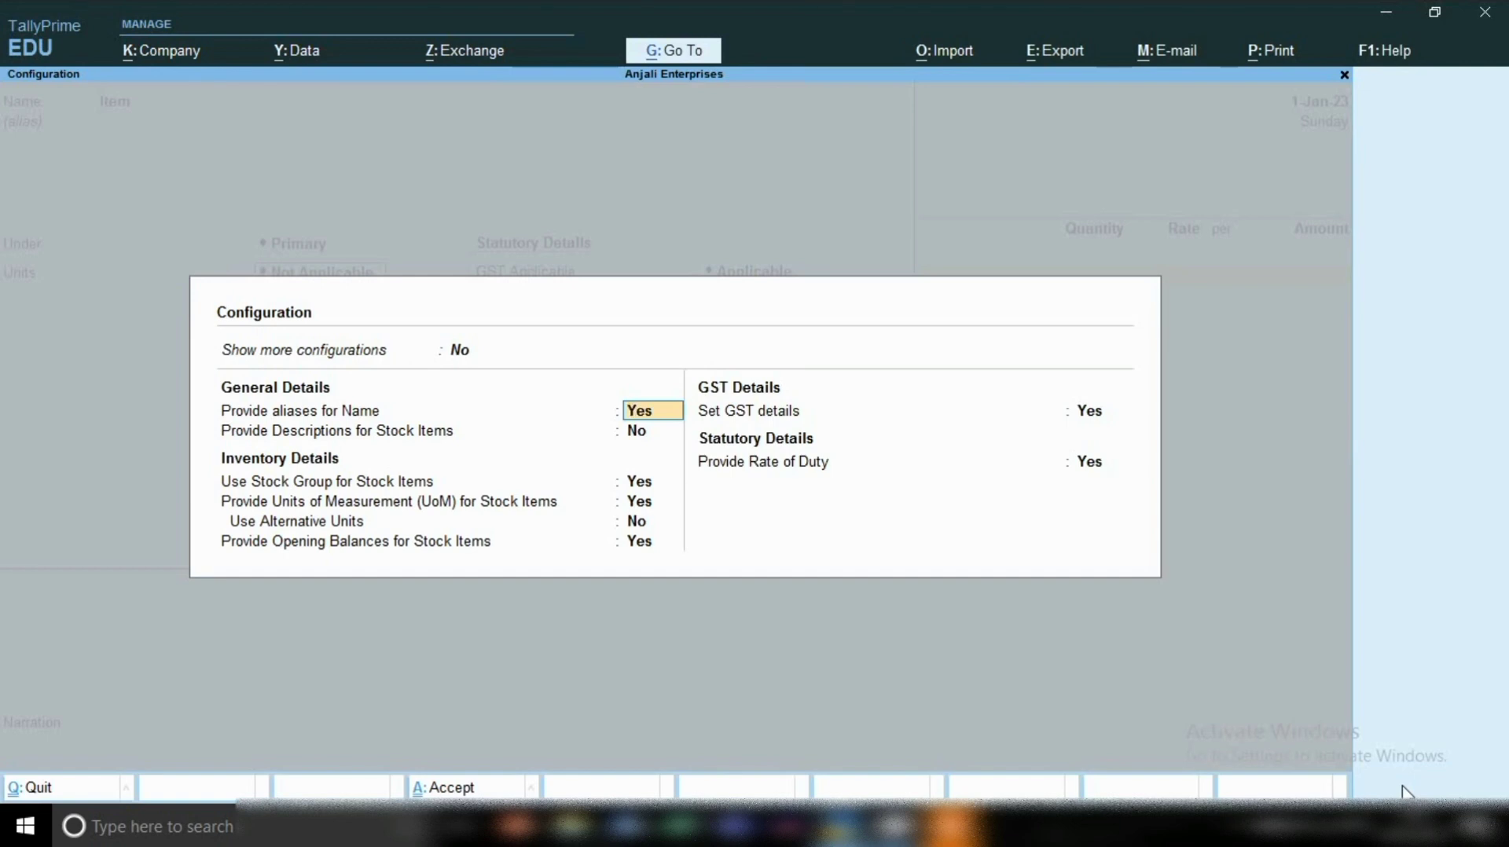
click(459, 352)
key(y)
key(Return)
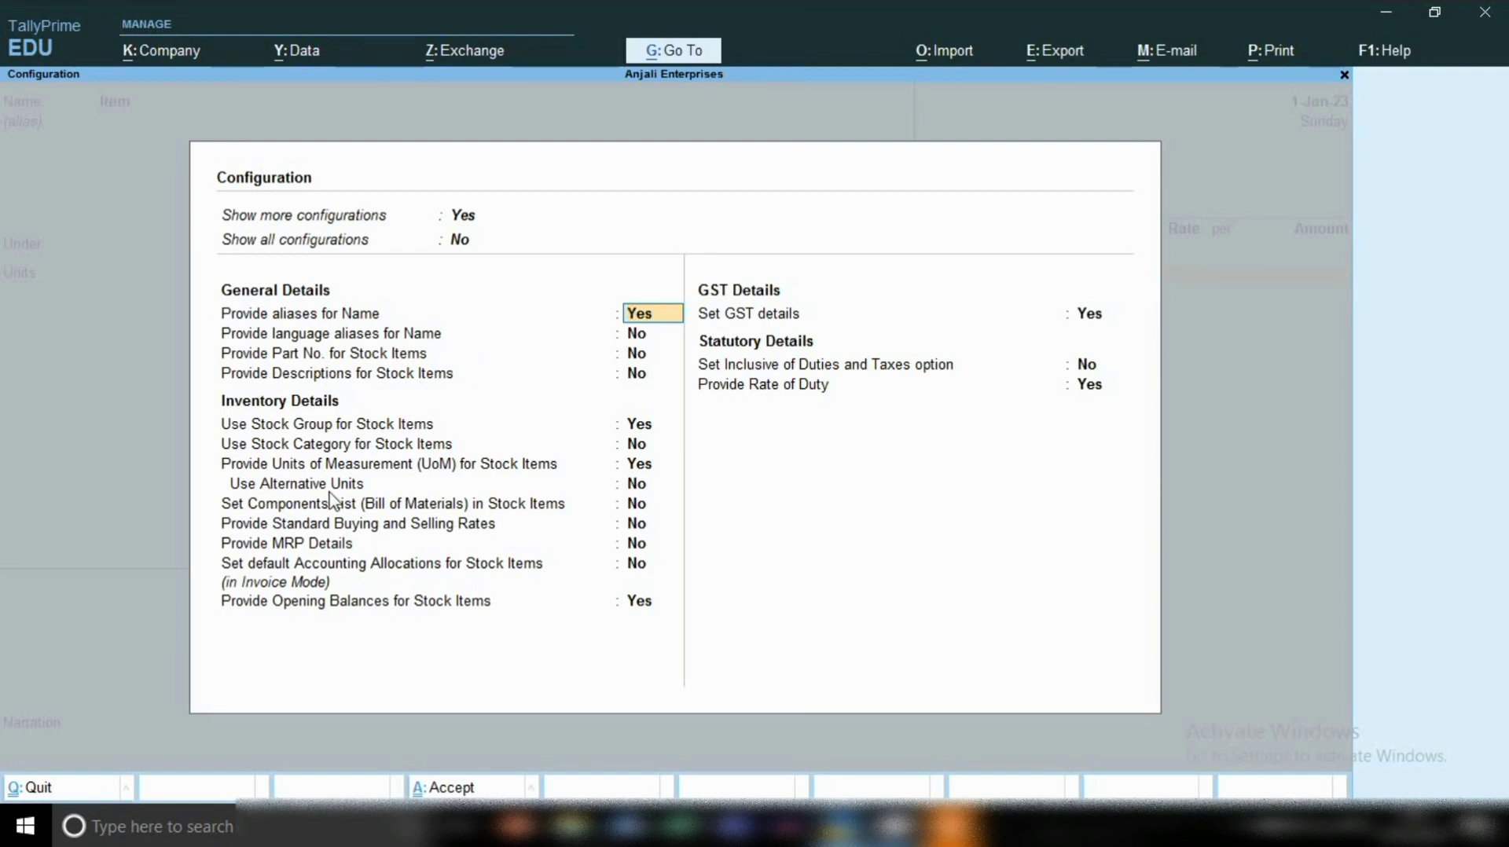
click(247, 488)
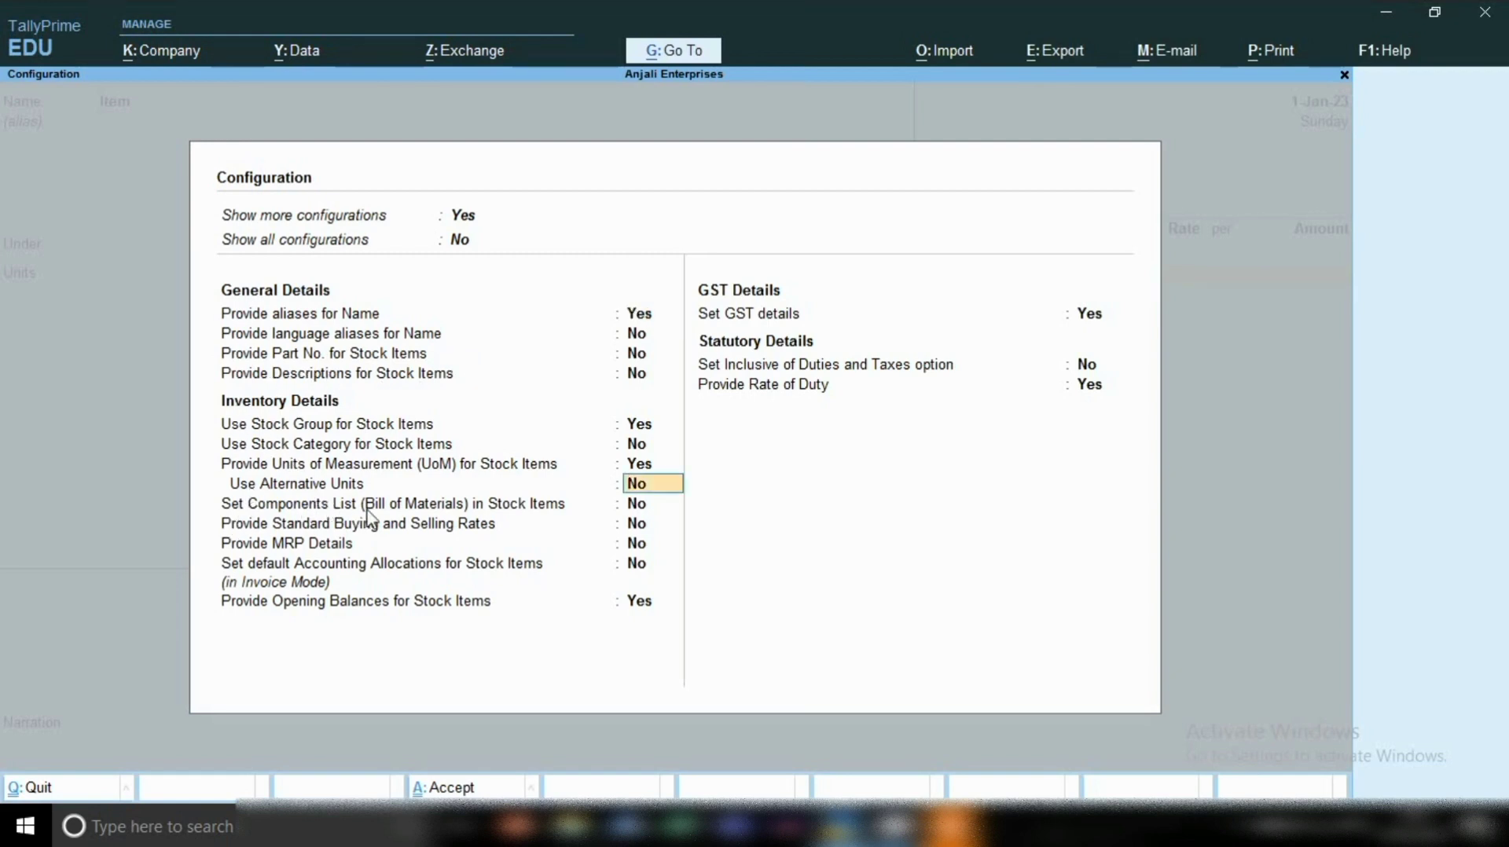
text(y)
key(Return)
key(ctrl+a)
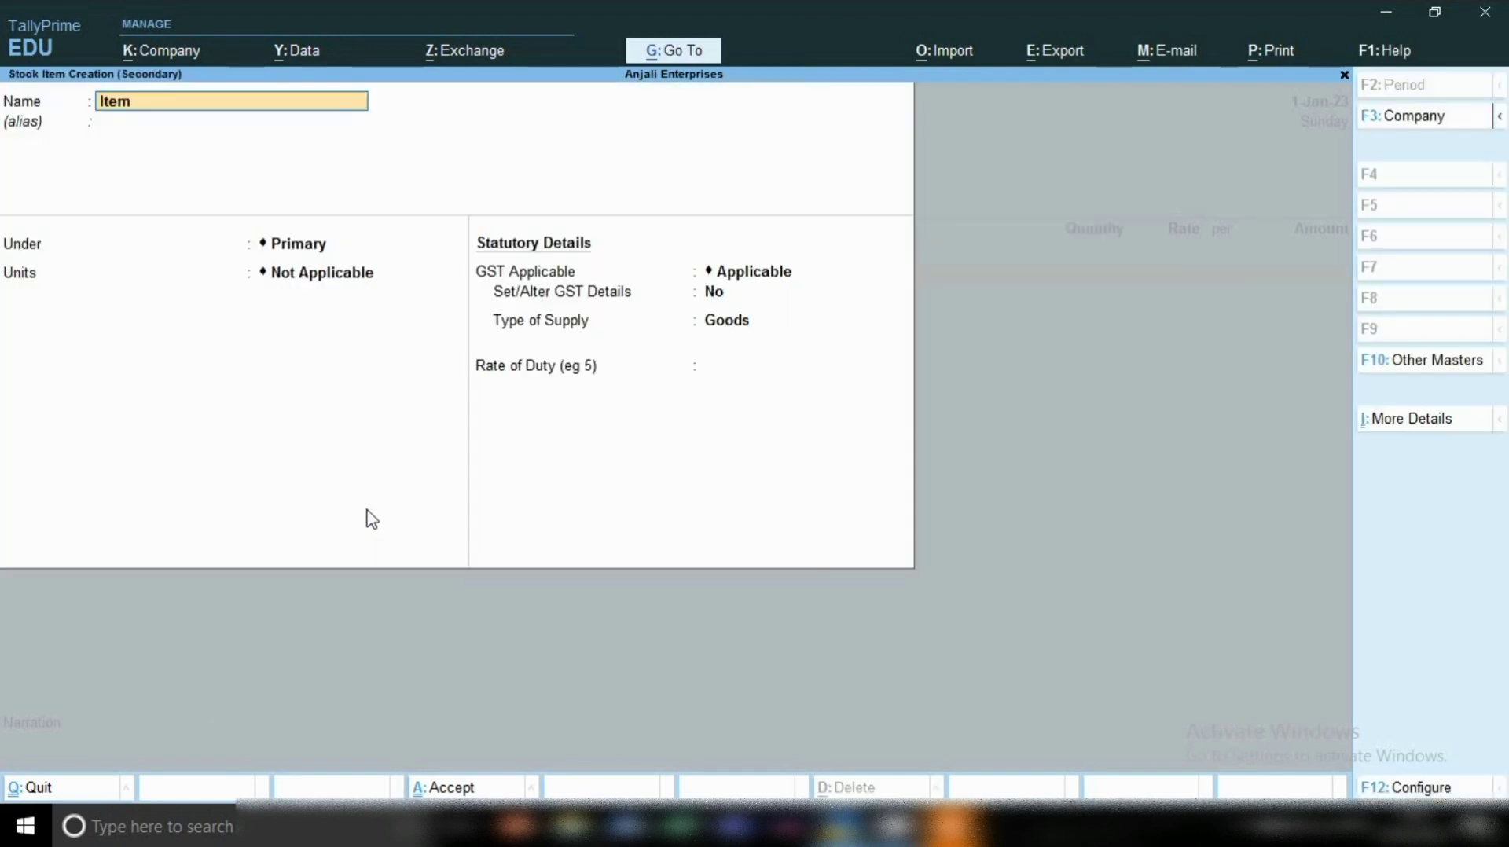
- Keep the stock item's name and Primary group, and set its main unit to KG
key(Return)
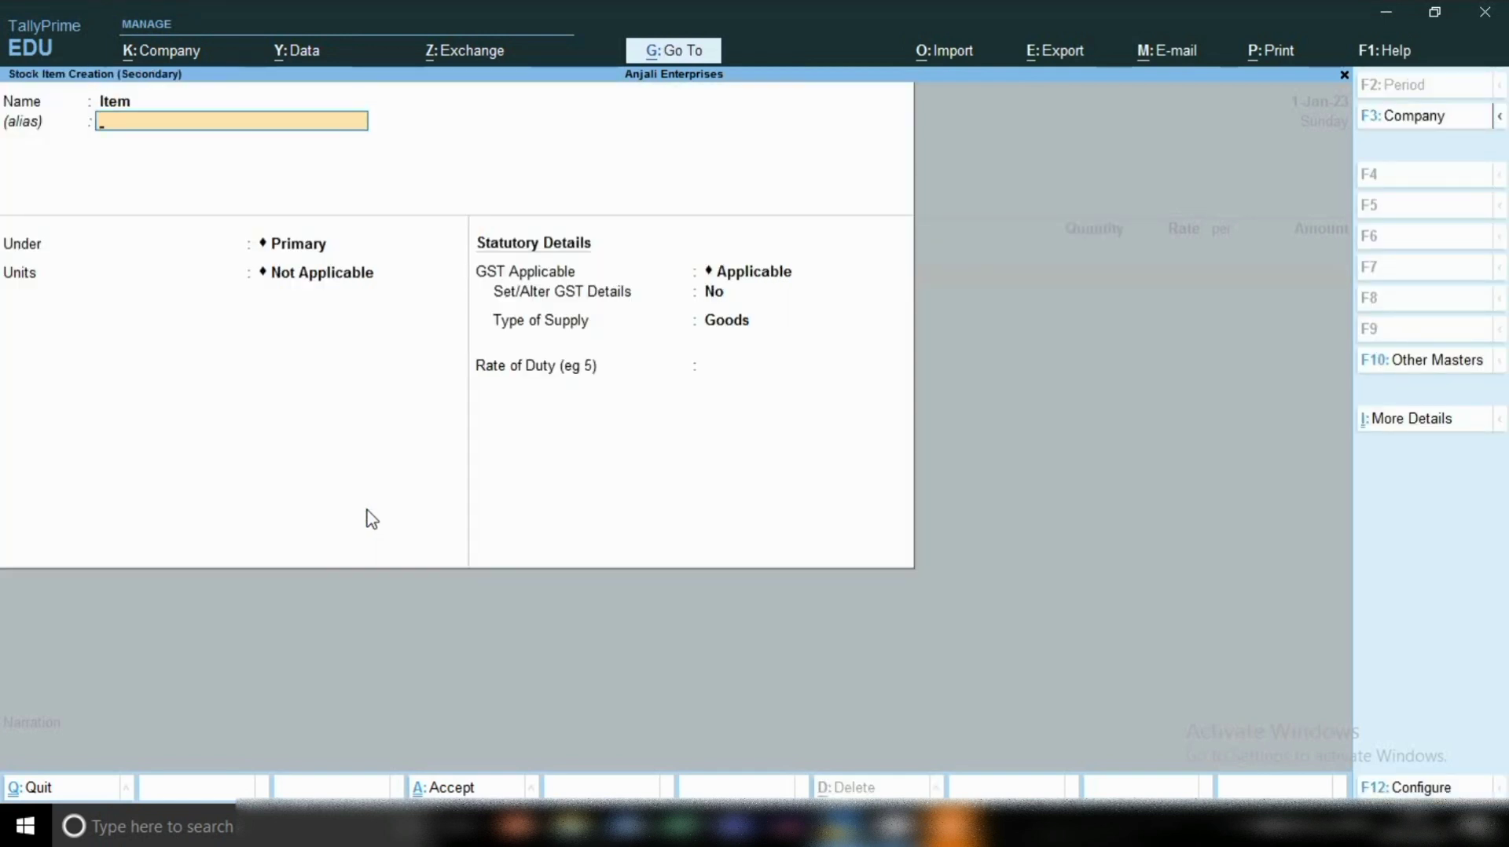
key(Return)
key(Return)
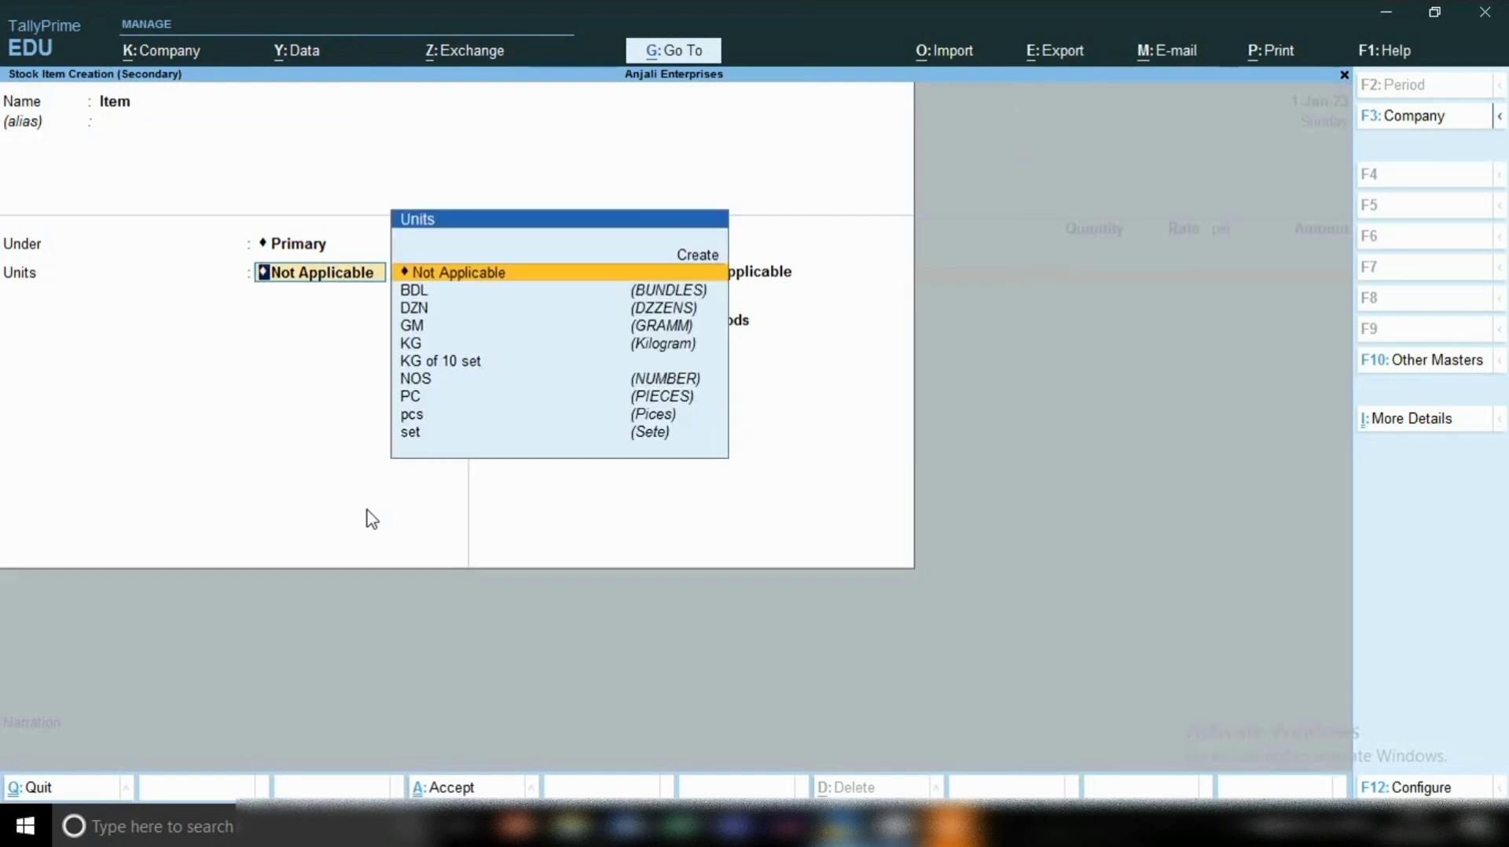
key(Down)
key(Down)
key(Down)
key(Down)
key(Down)
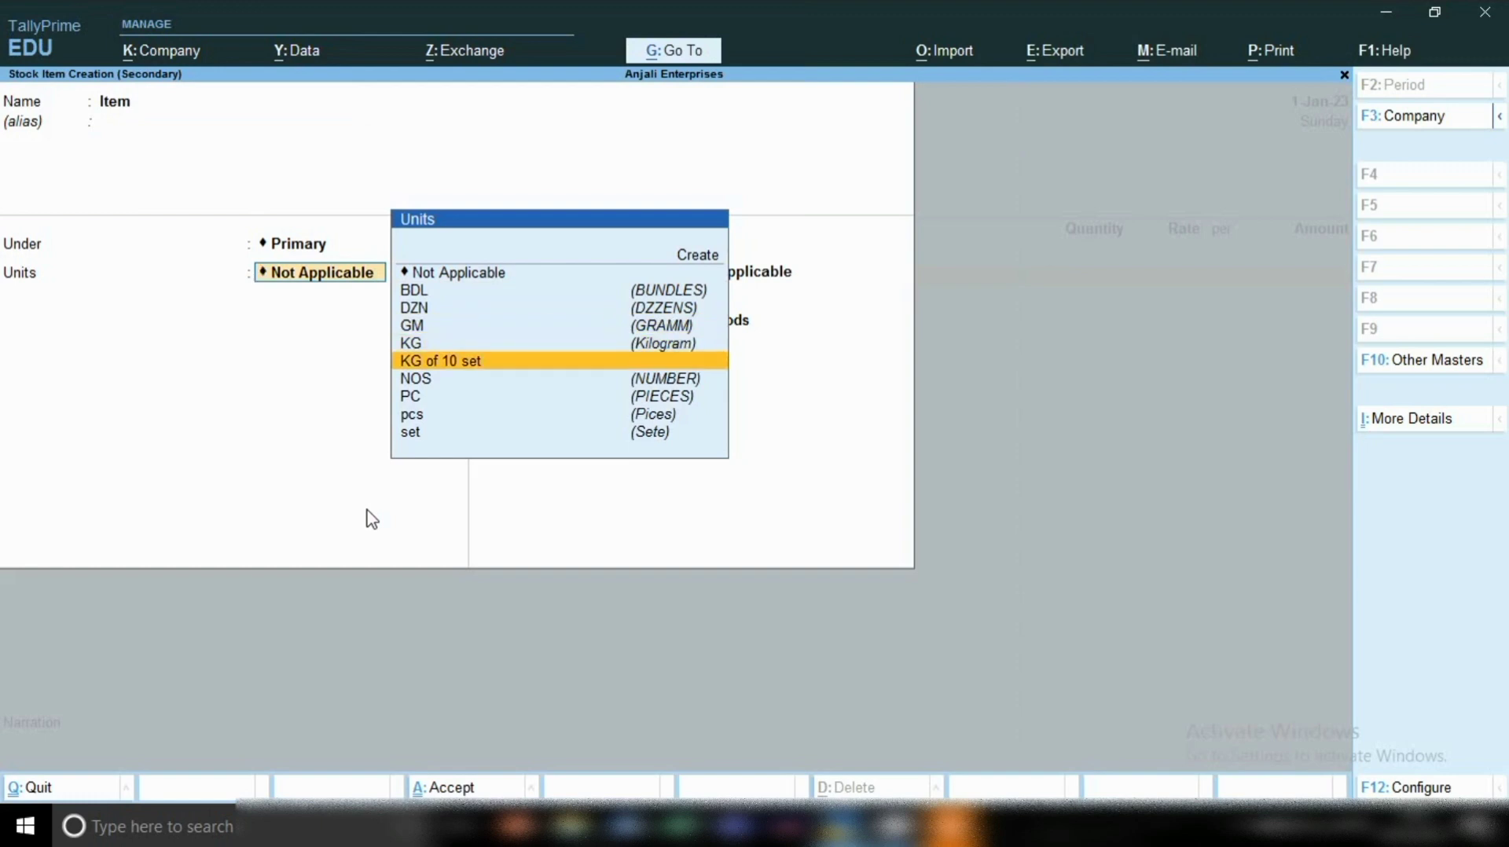
key(Up)
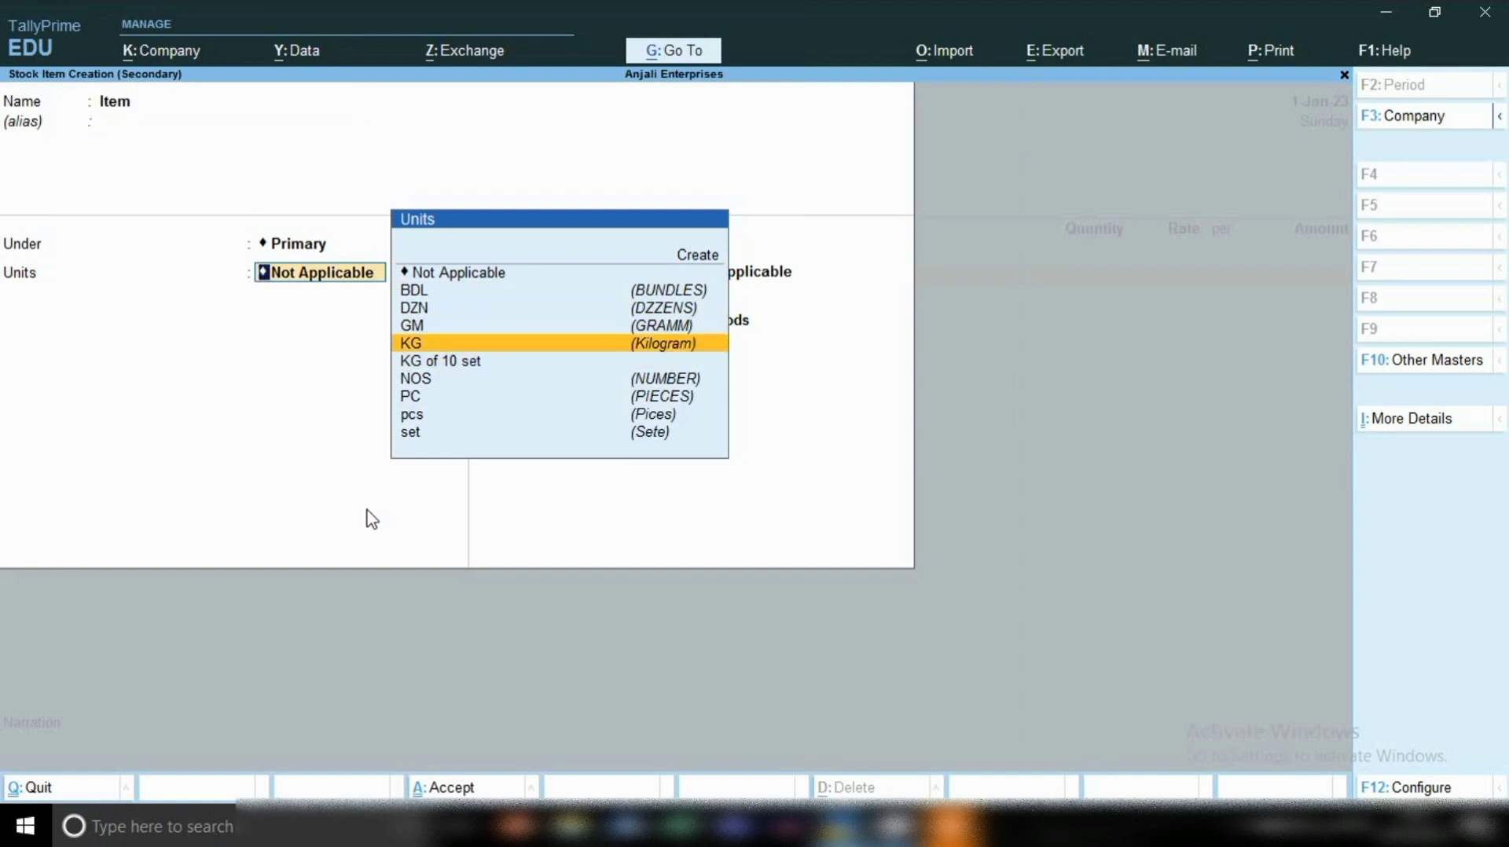
key(Return)
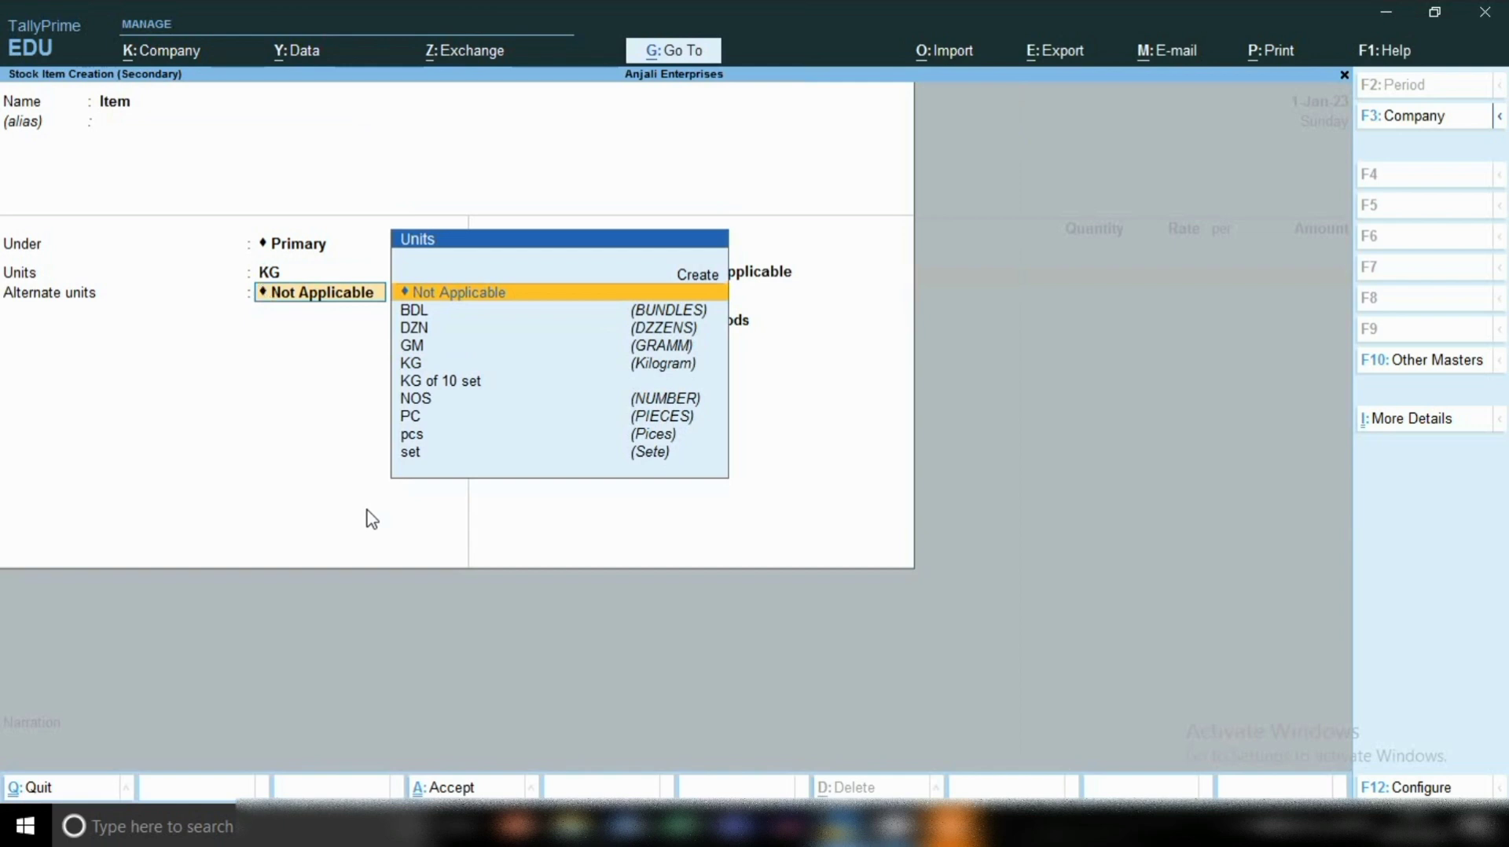
- Choose set as the stock item's alternate unit and enter 10 for the set side of the conversion
key(Down)
key(Down)
key(Down)
key(Down)
key(Down)
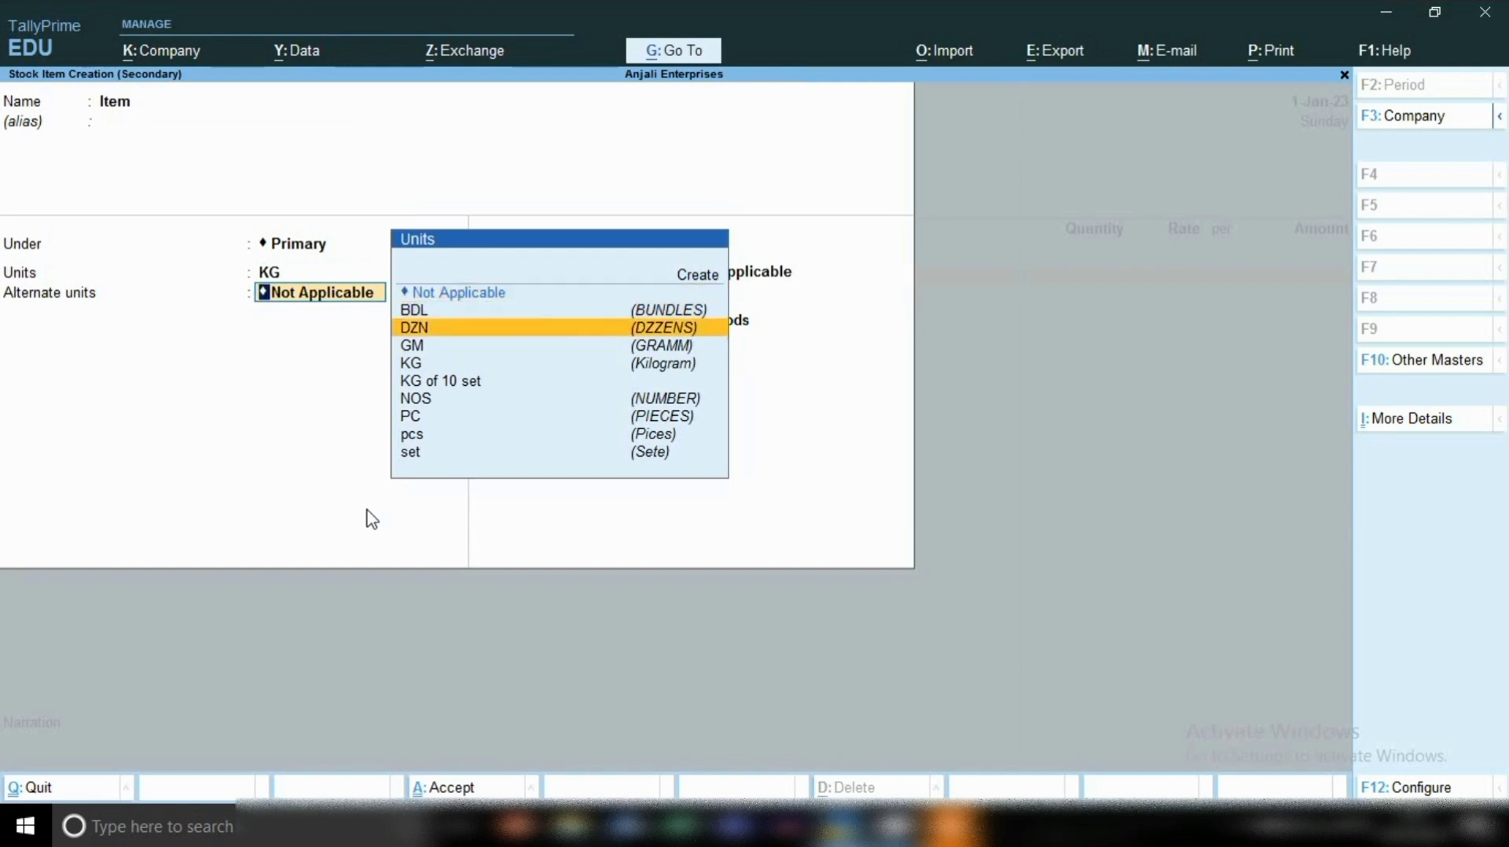
key(Down)
key(Down)
key(Down)
key(Down)
key(Return)
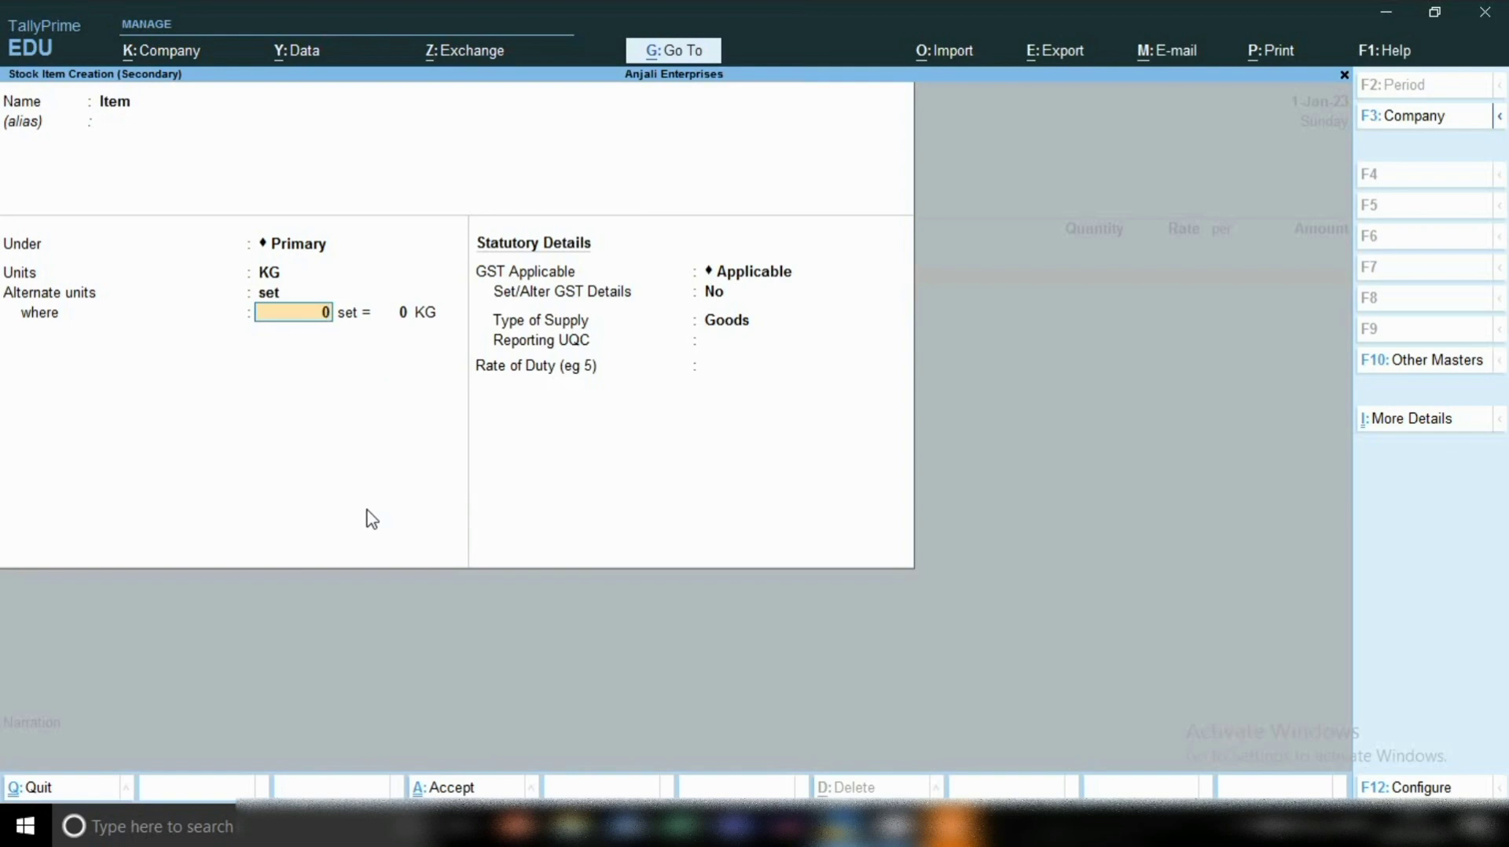
text(10)
key(Return)
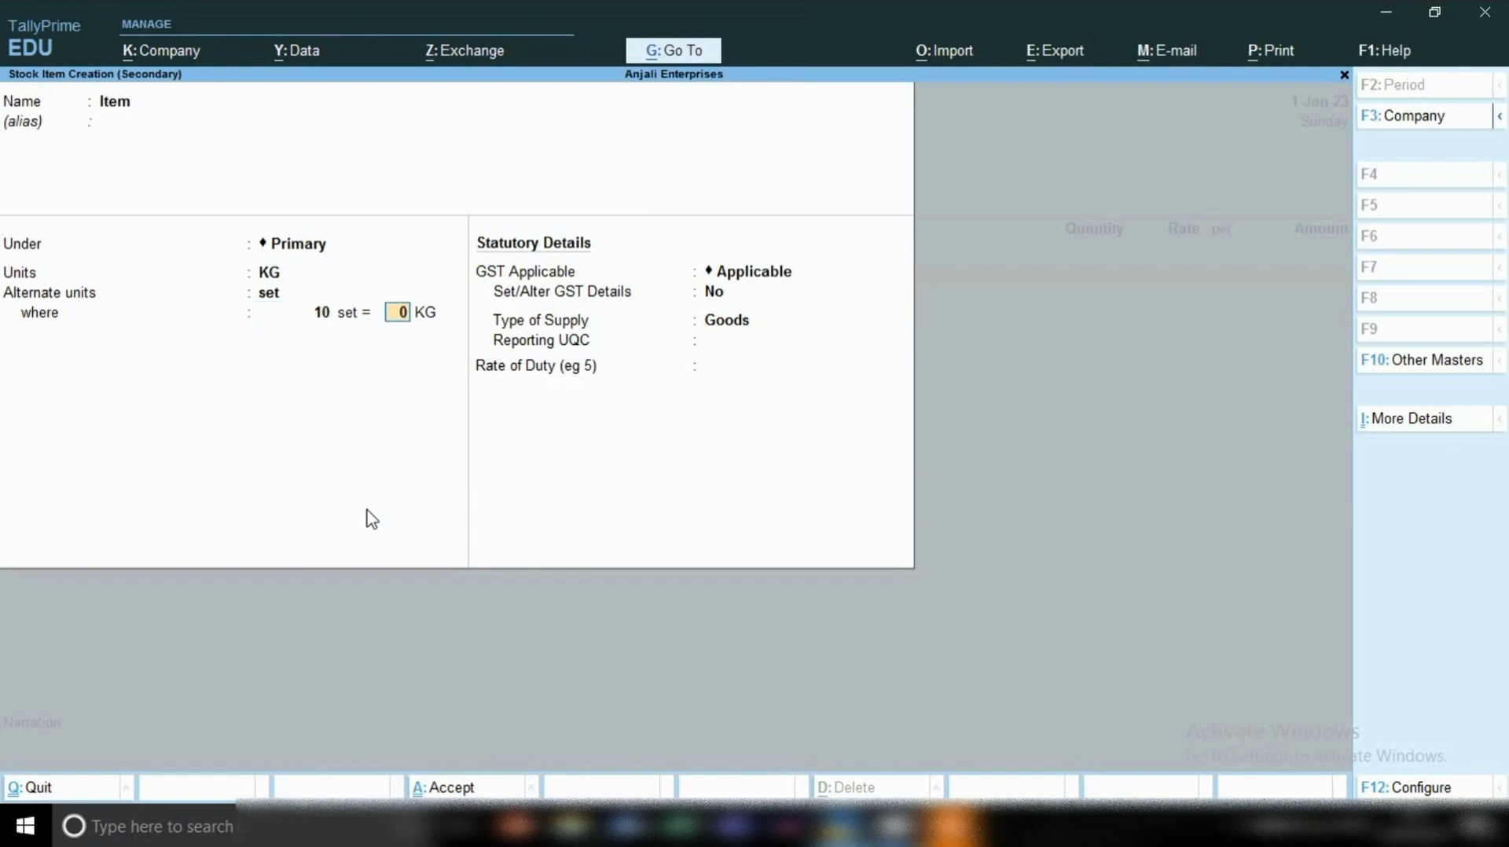
- Try to use the compound unit KG of 10 set as the stock item's alternate unit
text(1)
key(BackSpace)
key(BackSpace)
key(Up)
key(Up)
key(Up)
key(Up)
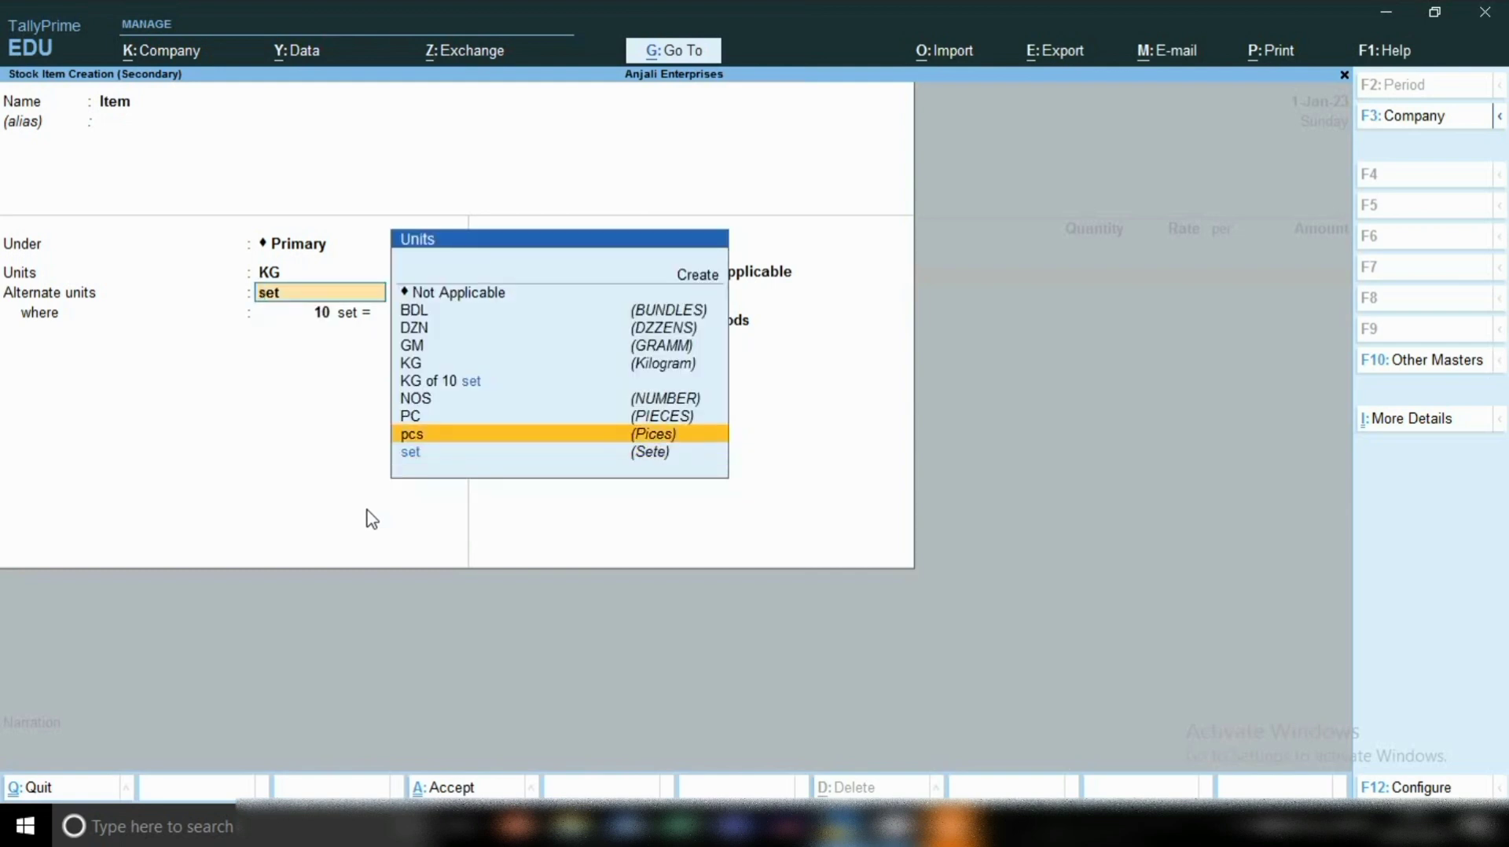
key(Return)
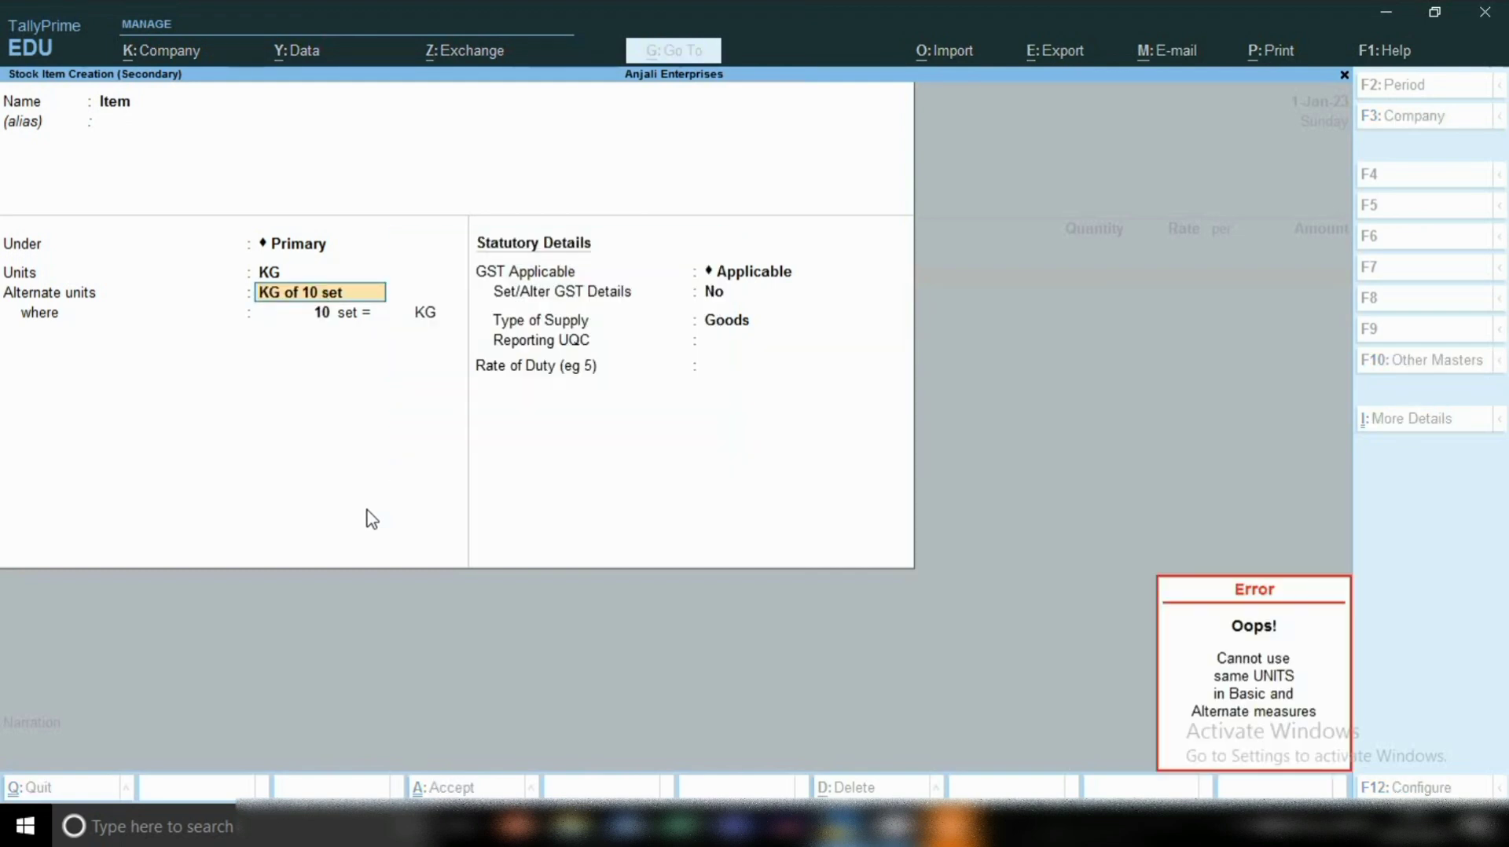
key(Return)
key(Return)
key(Return)
key(Return)
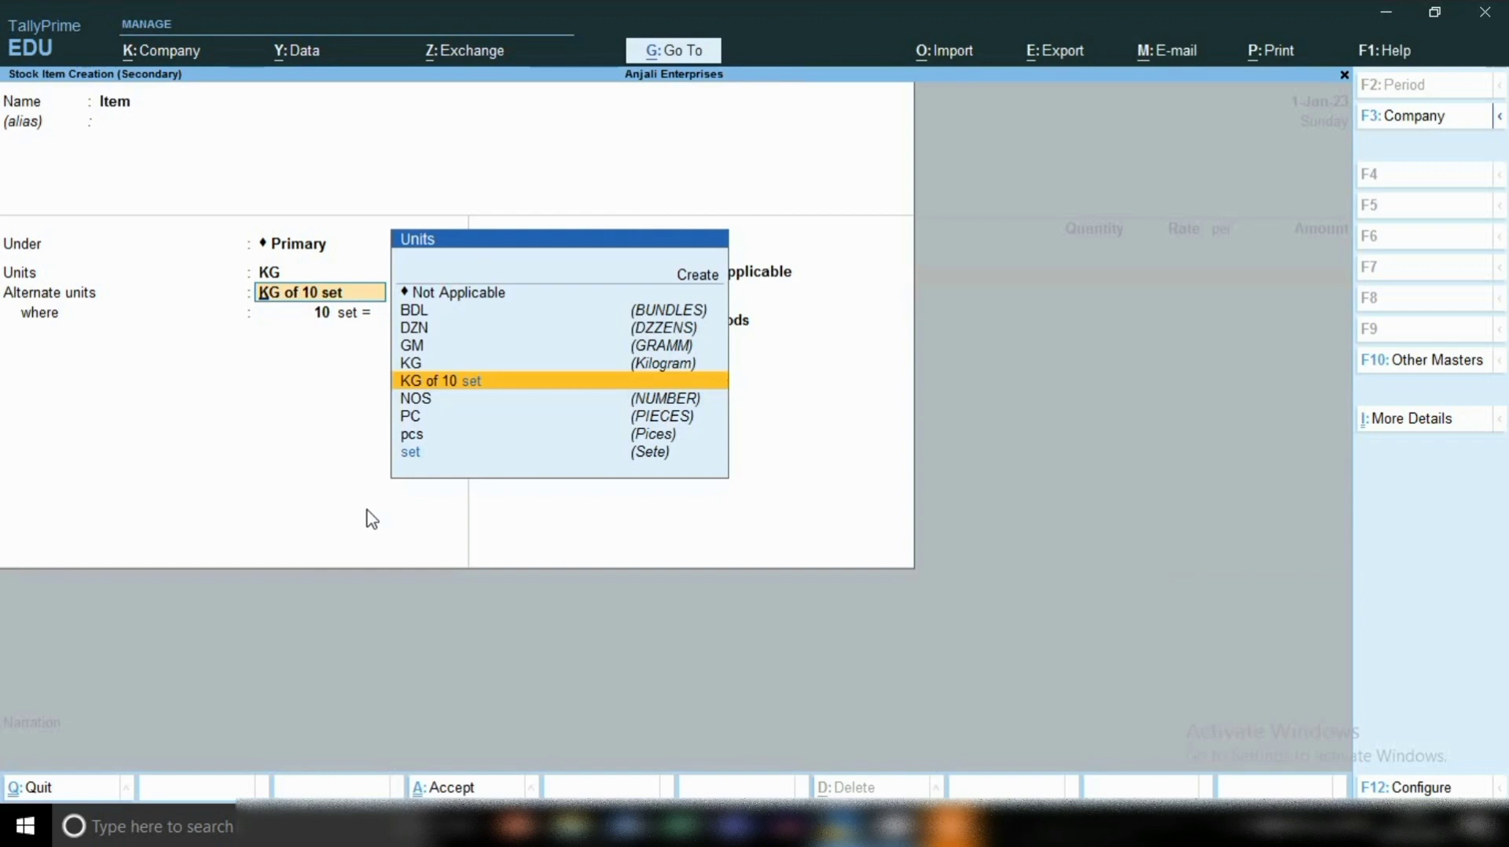
- Select set as the alternate unit again and define the conversion as 10 set = 1 KG
key(Down)
key(Down)
key(Down)
key(Down)
key(Return)
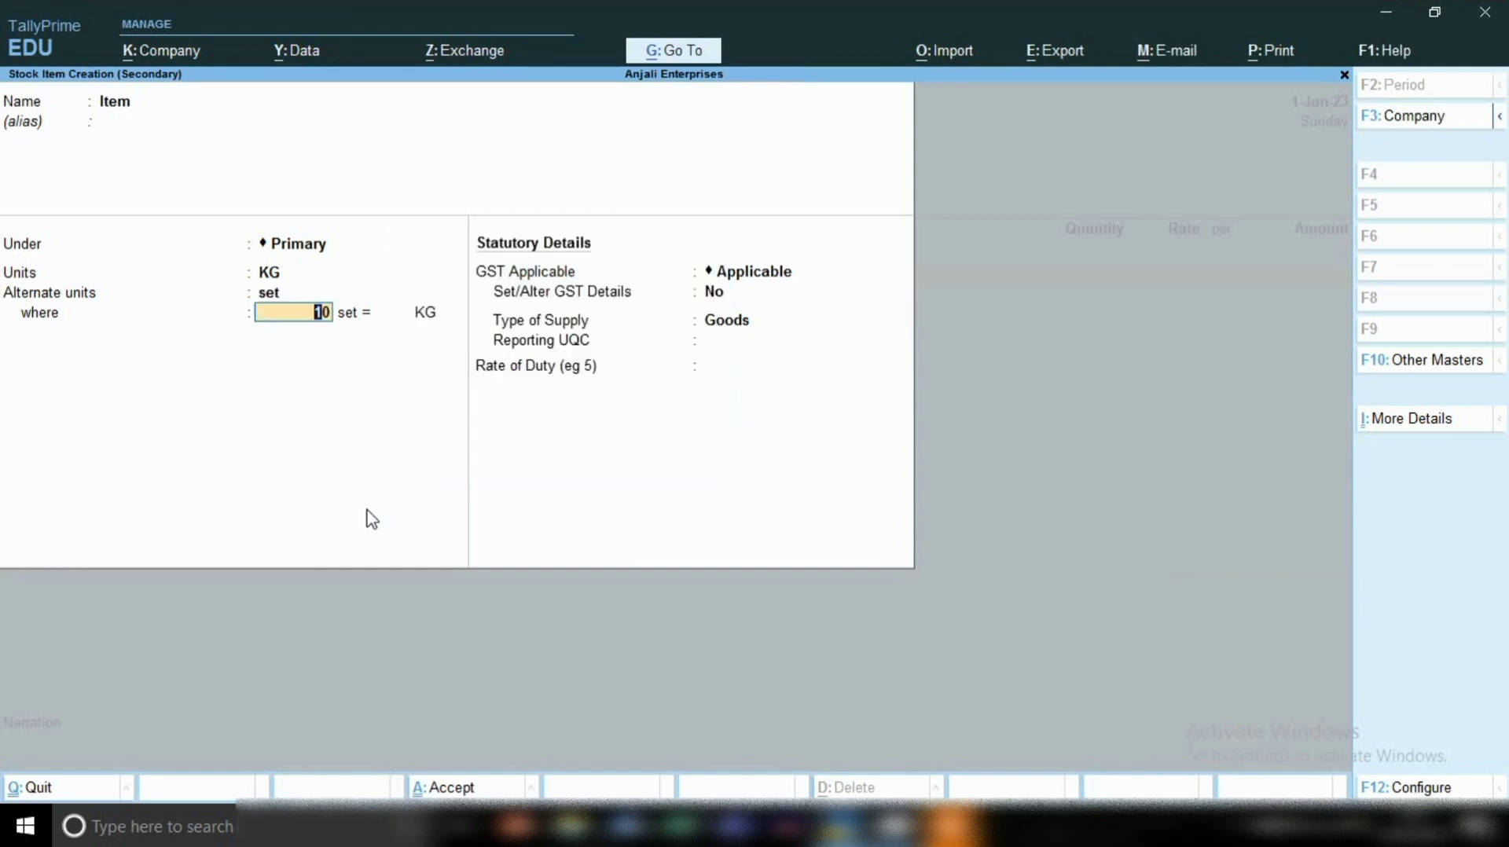
key(Return)
text(1)
key(Return)
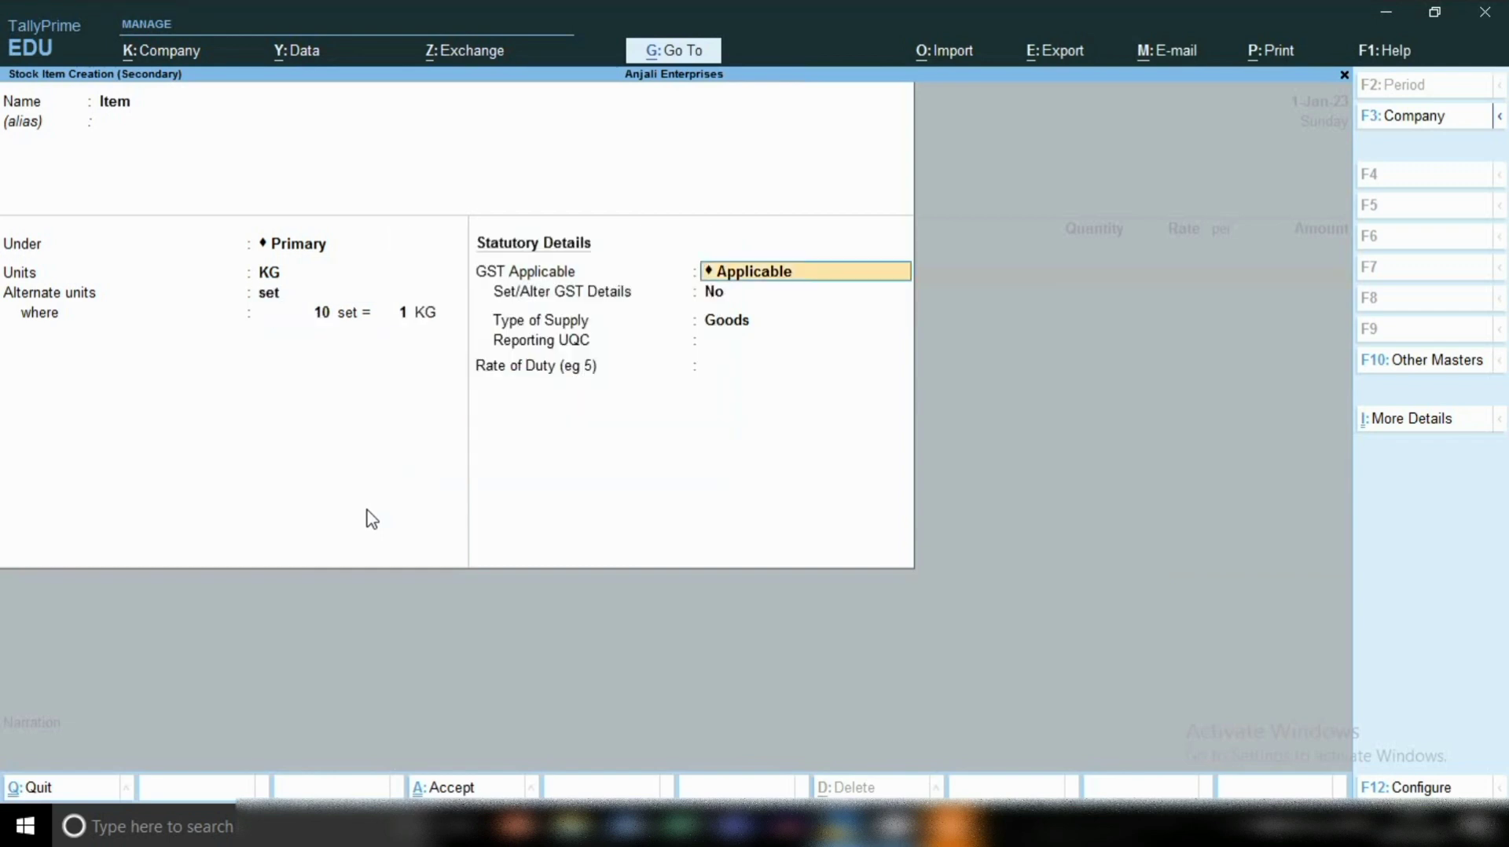
- Keep GST Applicable and Goods, set Reporting UQC to Not Applicable, leave the duty rate blank and save the stock item
key(Return)
key(Return)
key(Return)
key(Return)
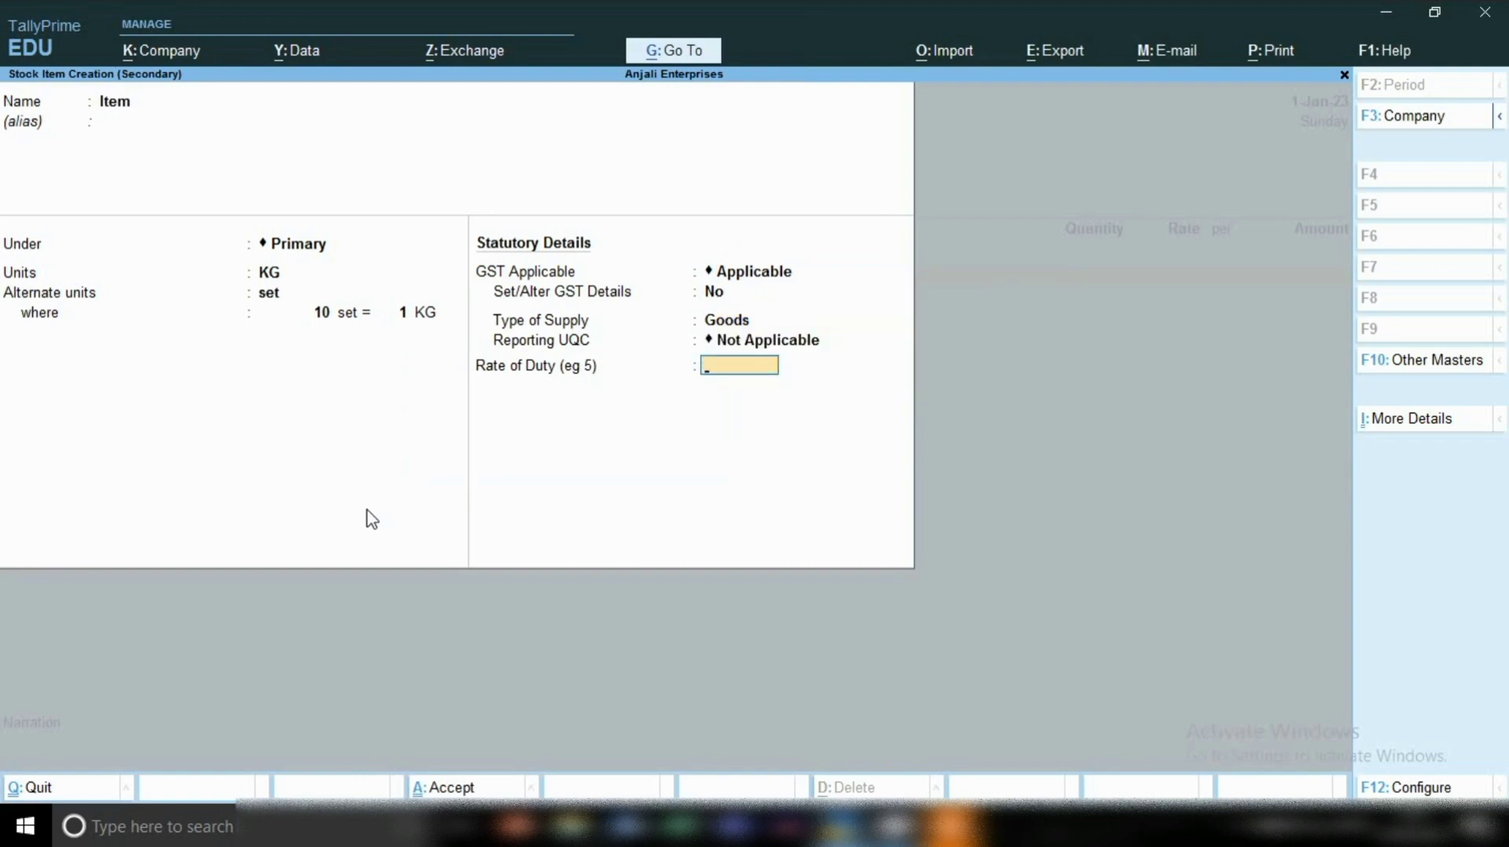
key(Return)
key(Return)
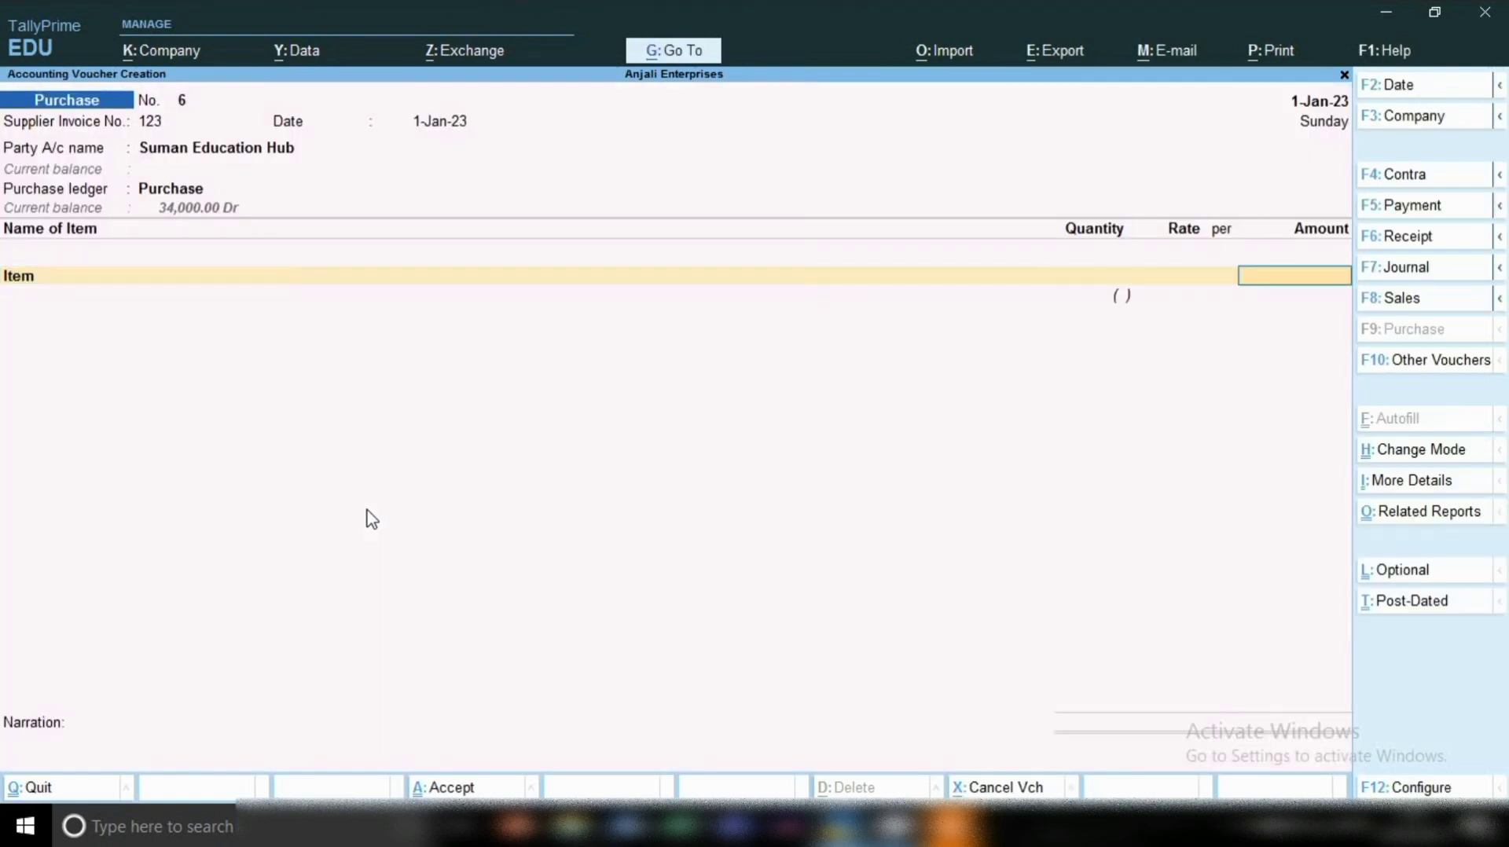
- Go back to the item name on the purchase line and open the stock item Item for alteration
key(BackSpace)
key(BackSpace)
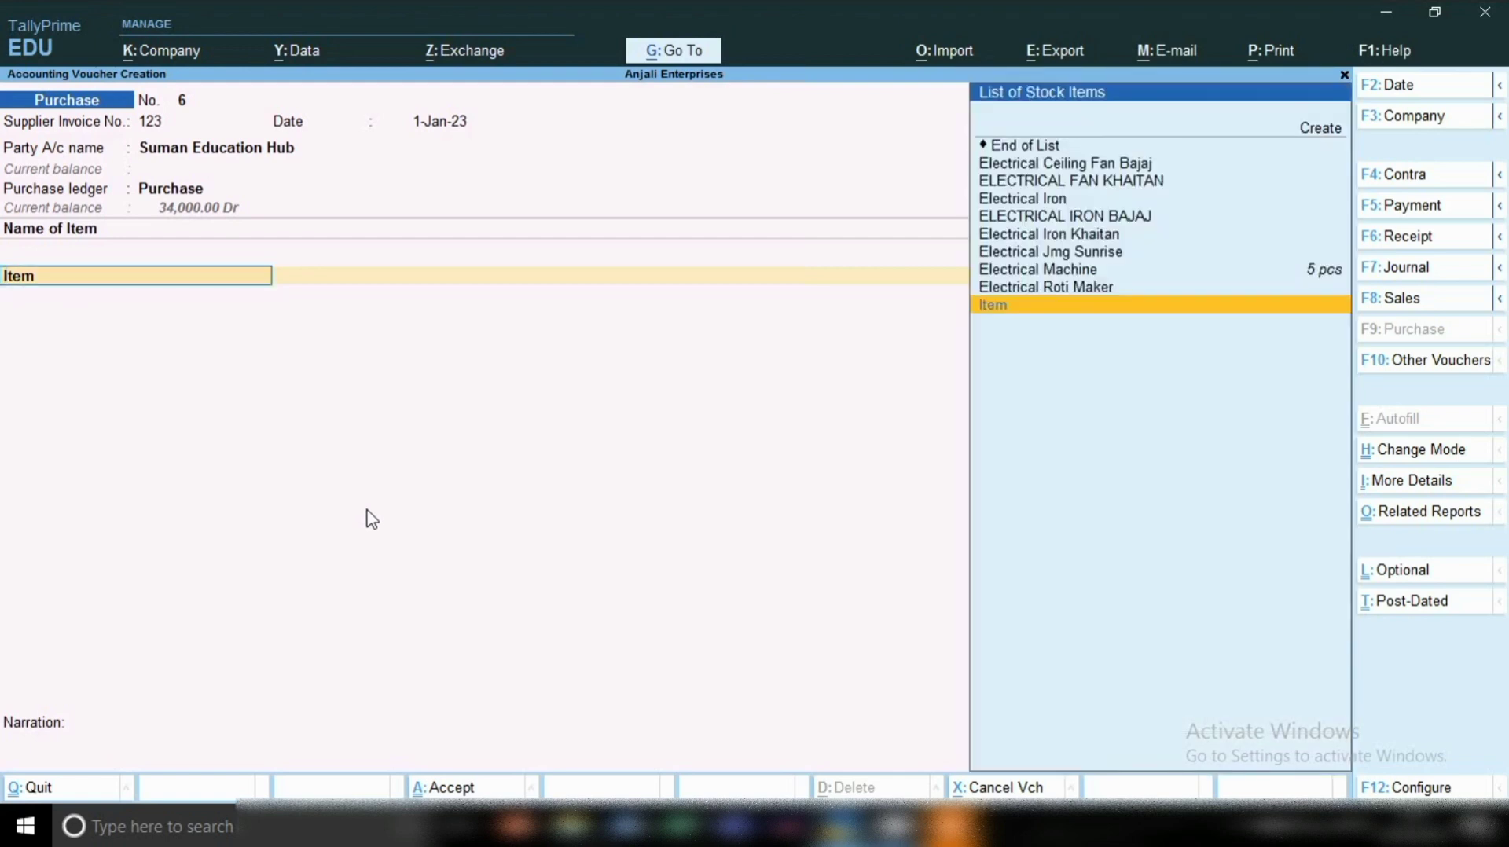
key(alt)
key(ctrl)
key(alt)
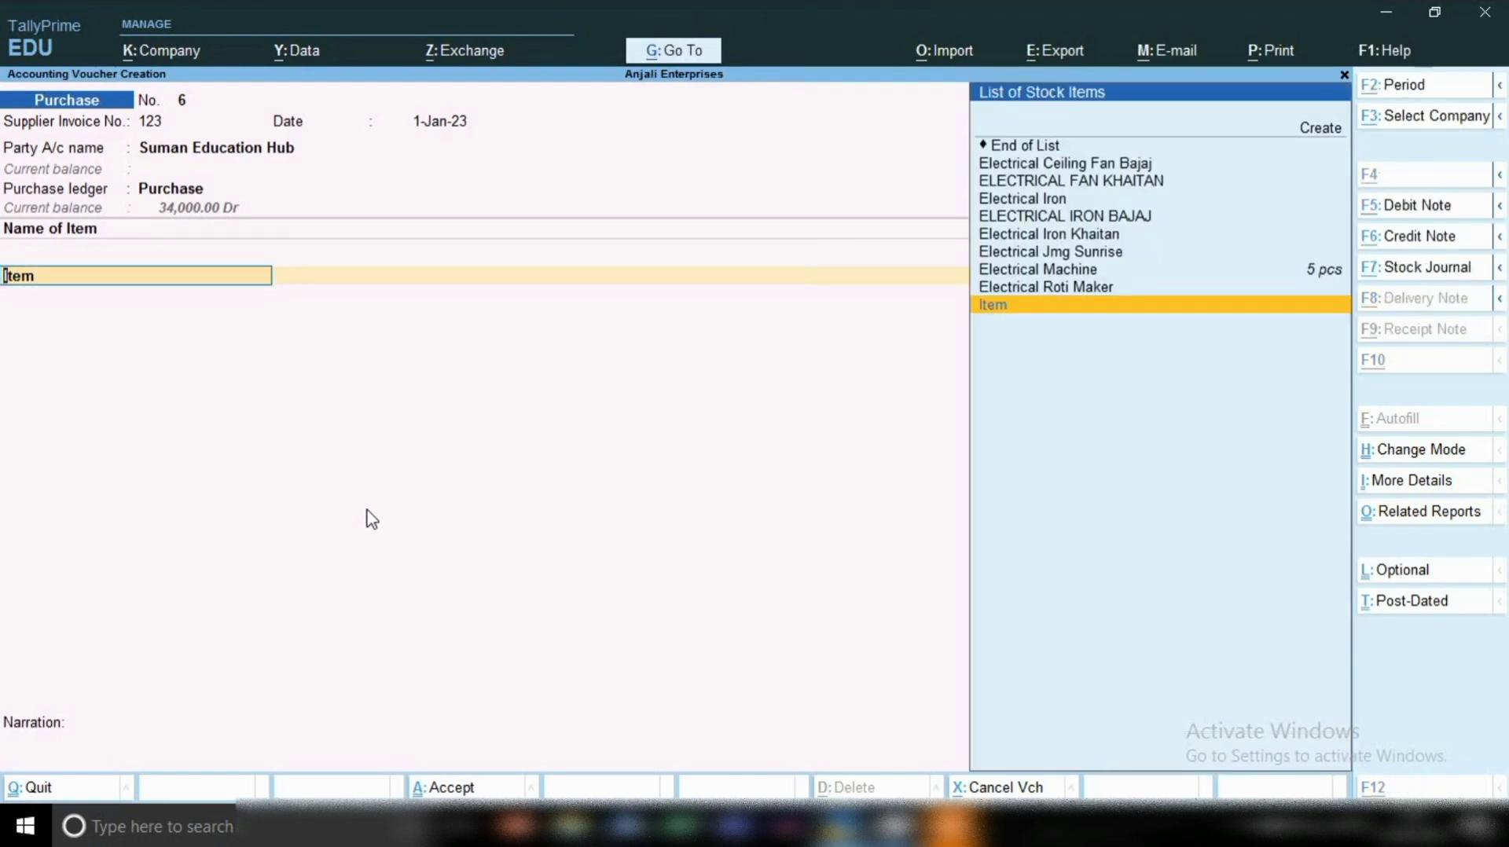
key(Escape)
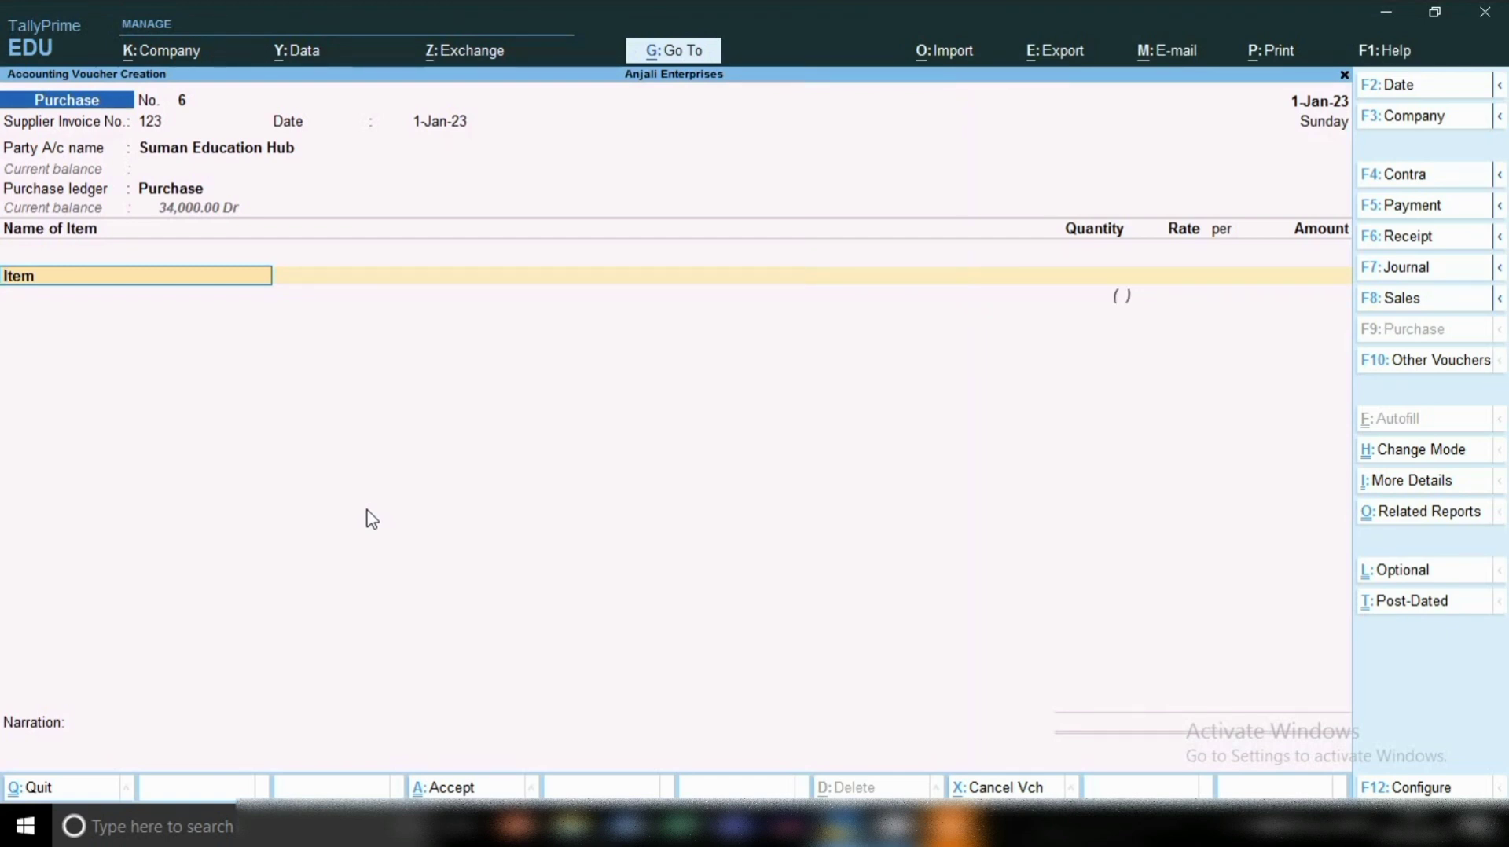
key(BackSpace)
key(Return)
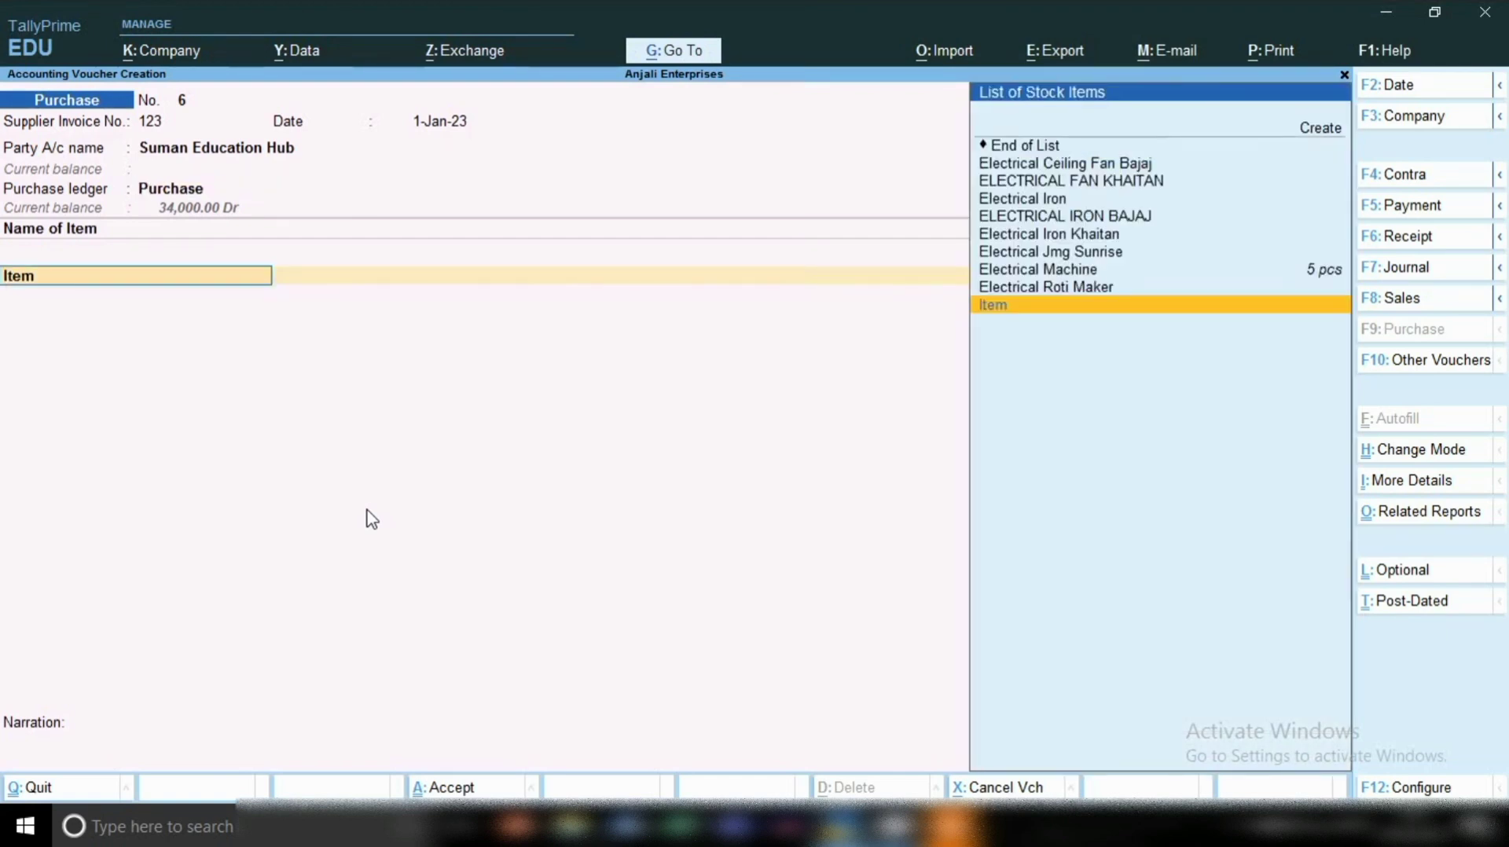
key(Escape)
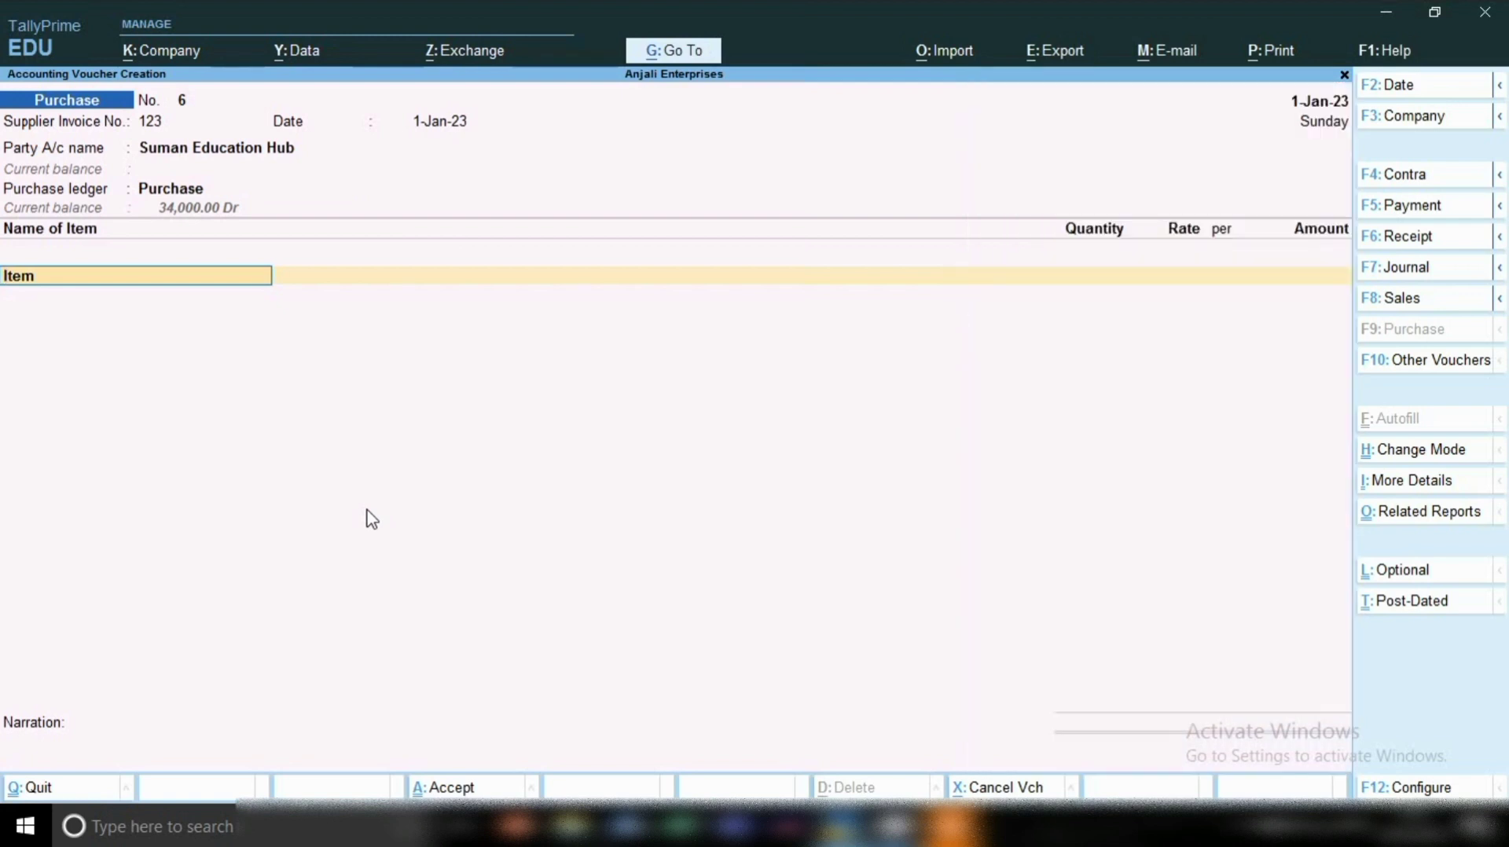
key(ctrl+Return)
key(Return)
key(Return)
key(Return)
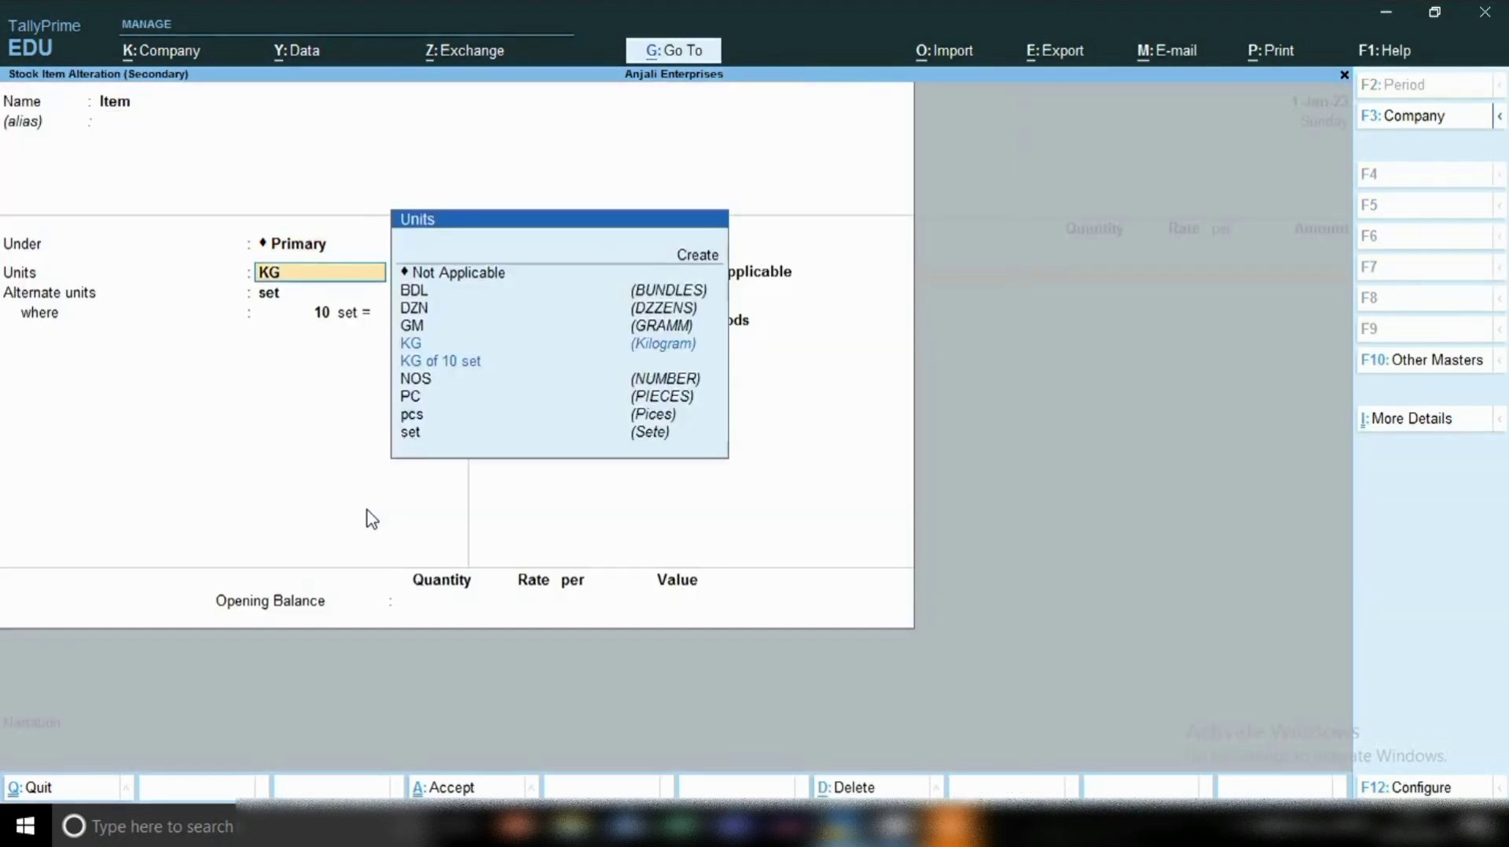
- Keep the item's units, conversion and GST applicability, and set Set/Alter GST Details to Yes with a blank description
key(Return)
key(Return)
key(Return)
key(Return)
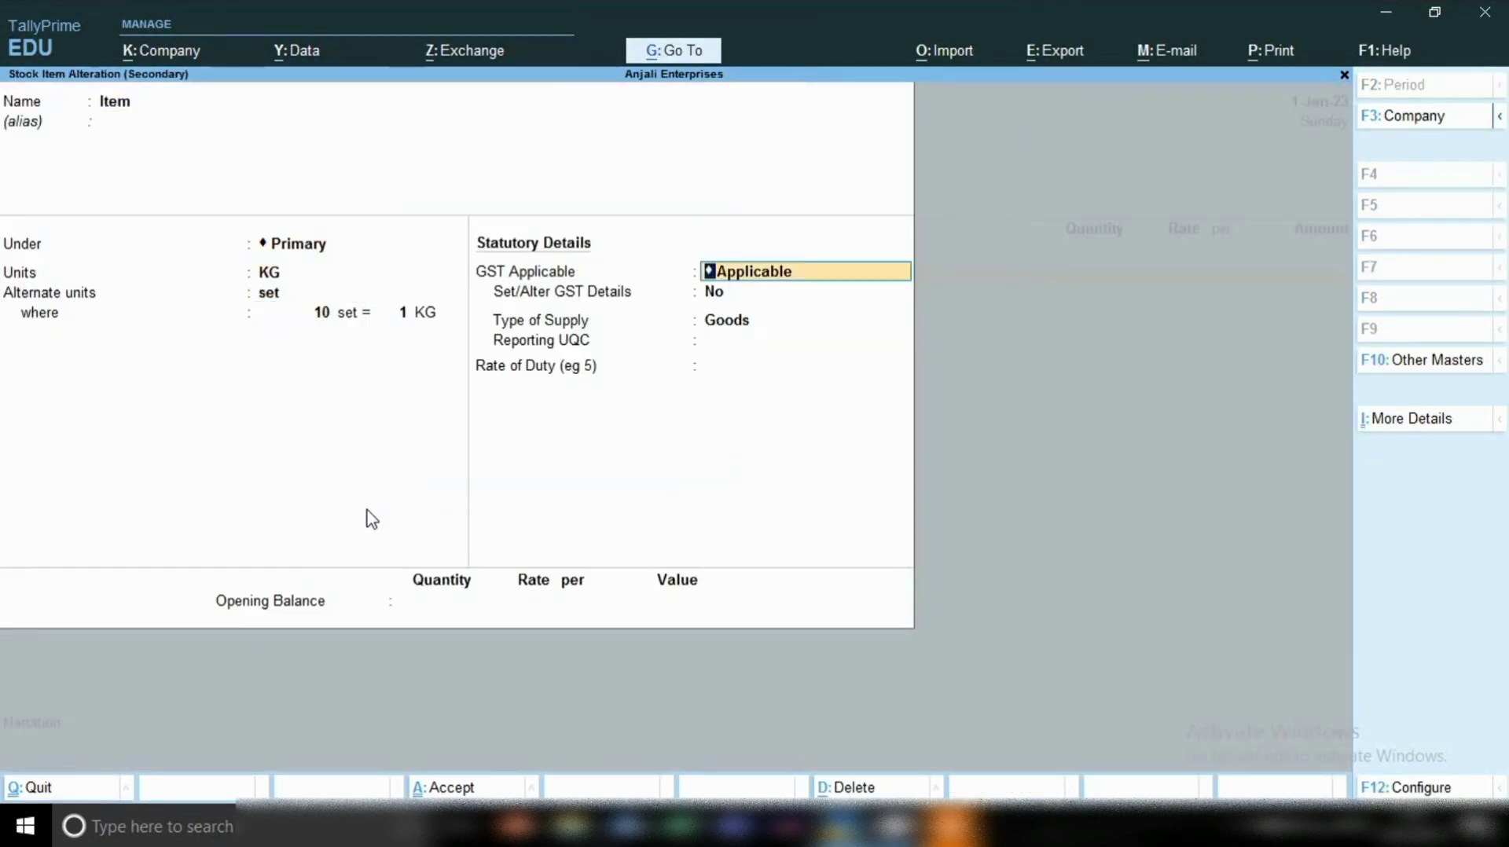
key(Return)
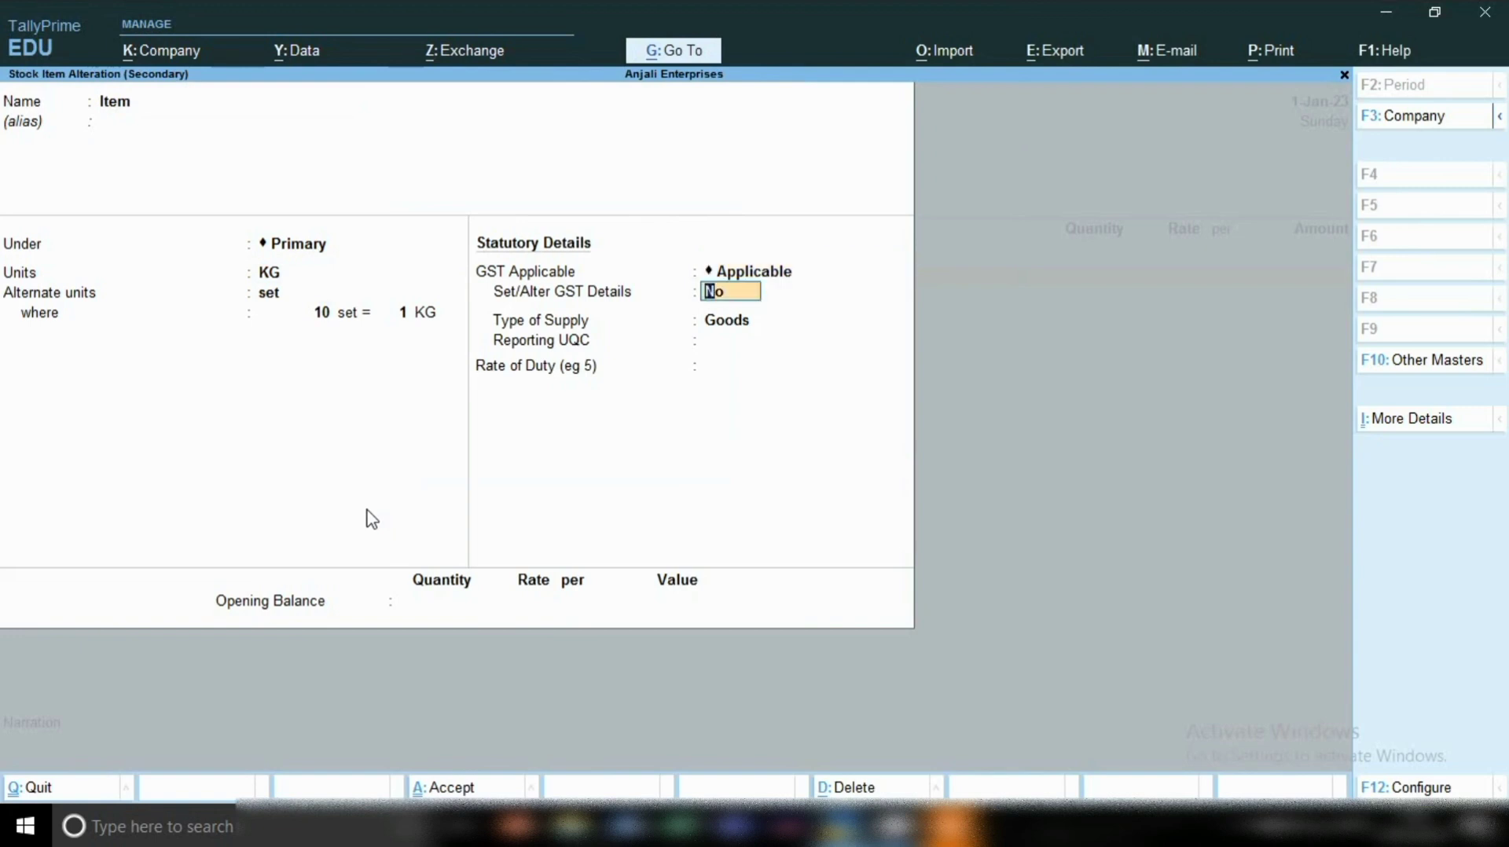
text(y)
key(Return)
key(Return)
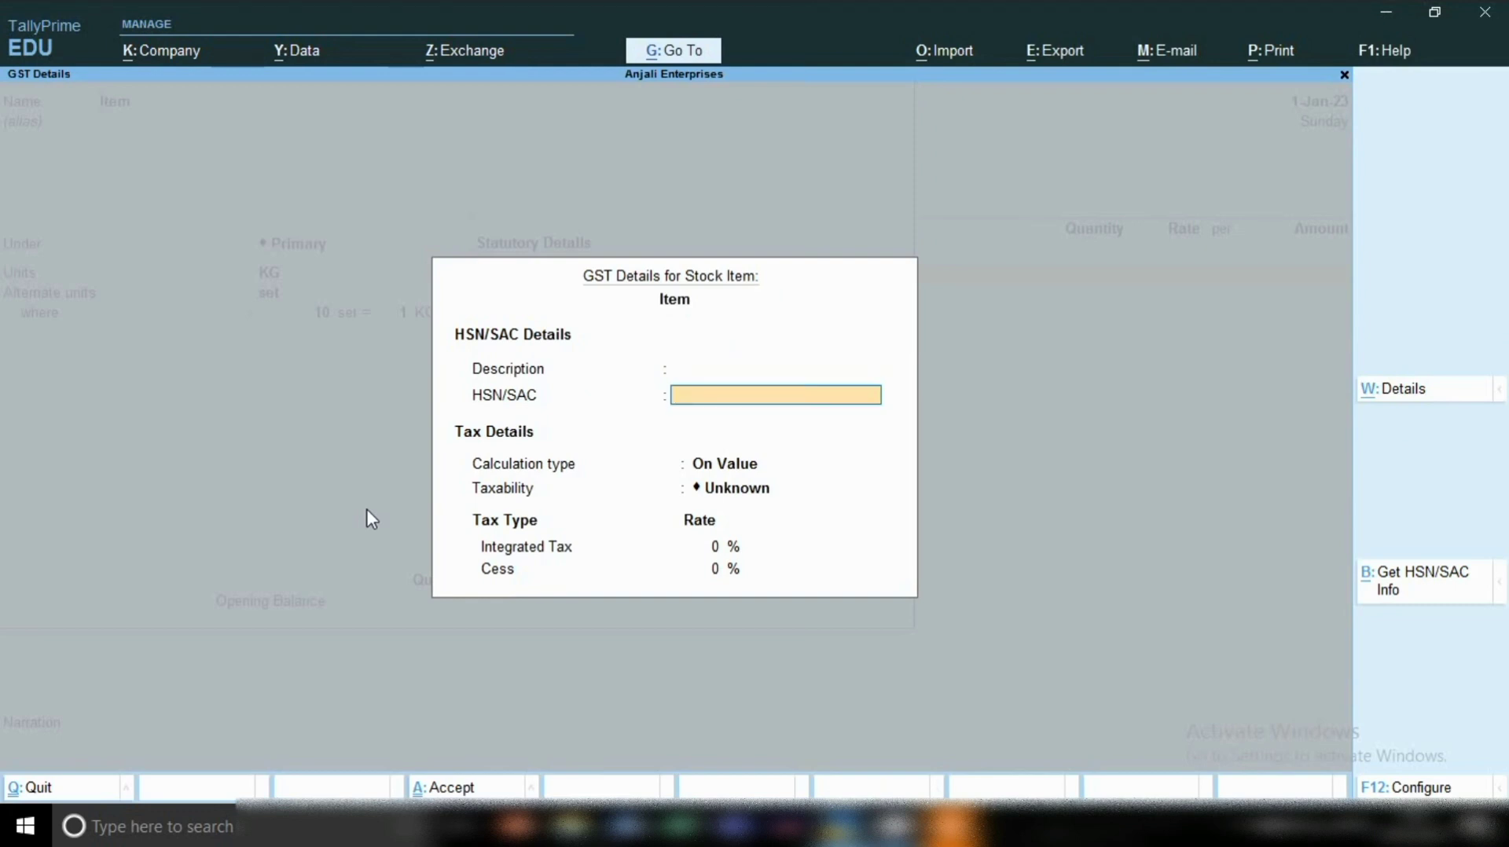
- Enter HSN/SAC 842511 with calculation type On Value, taxability Taxable and 18% integrated tax in the item's GST details
text(842511)
key(Return)
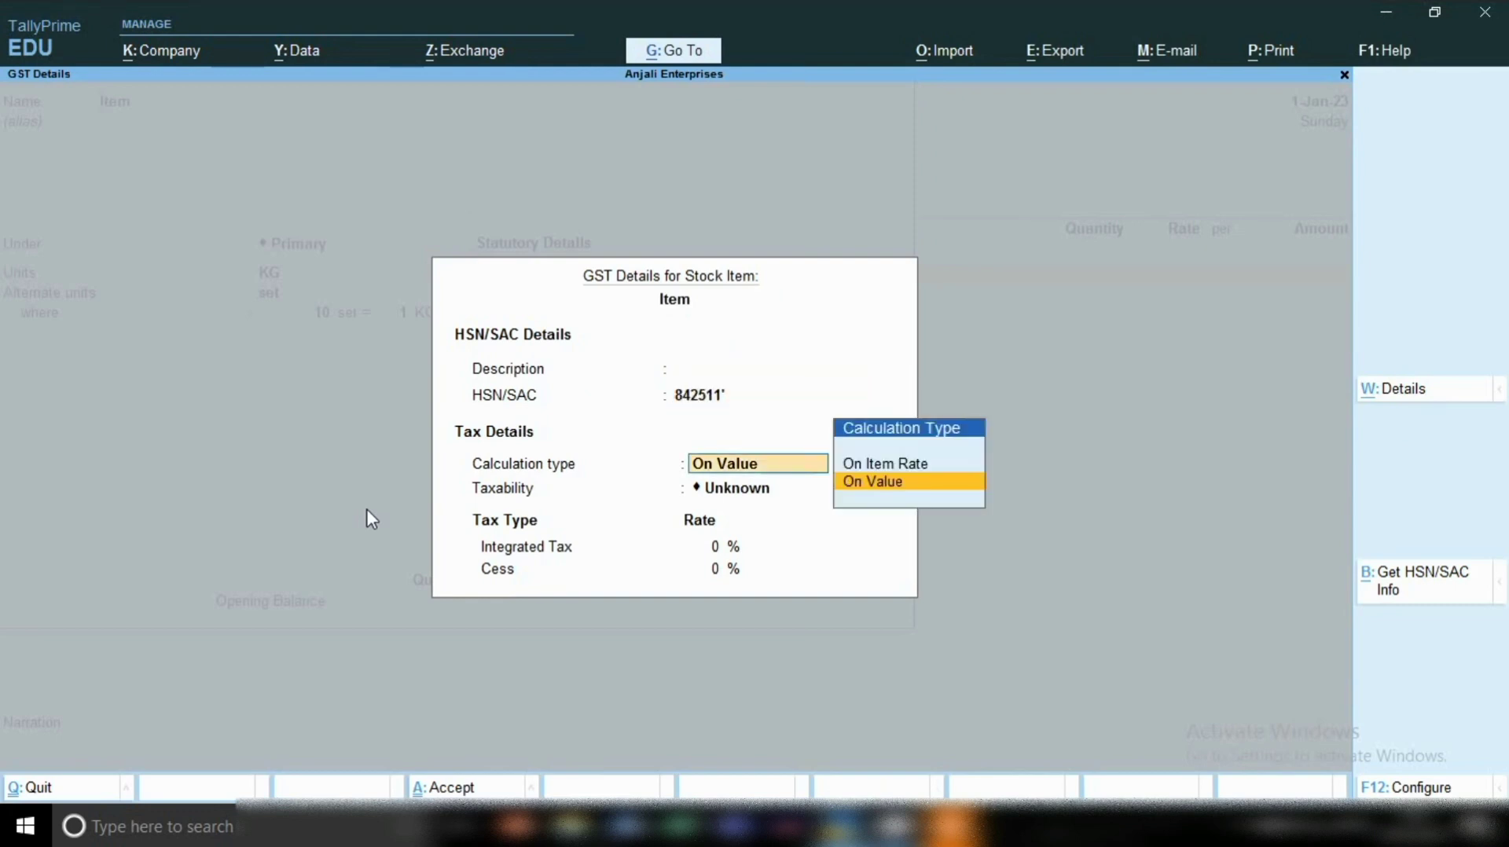
key(Return)
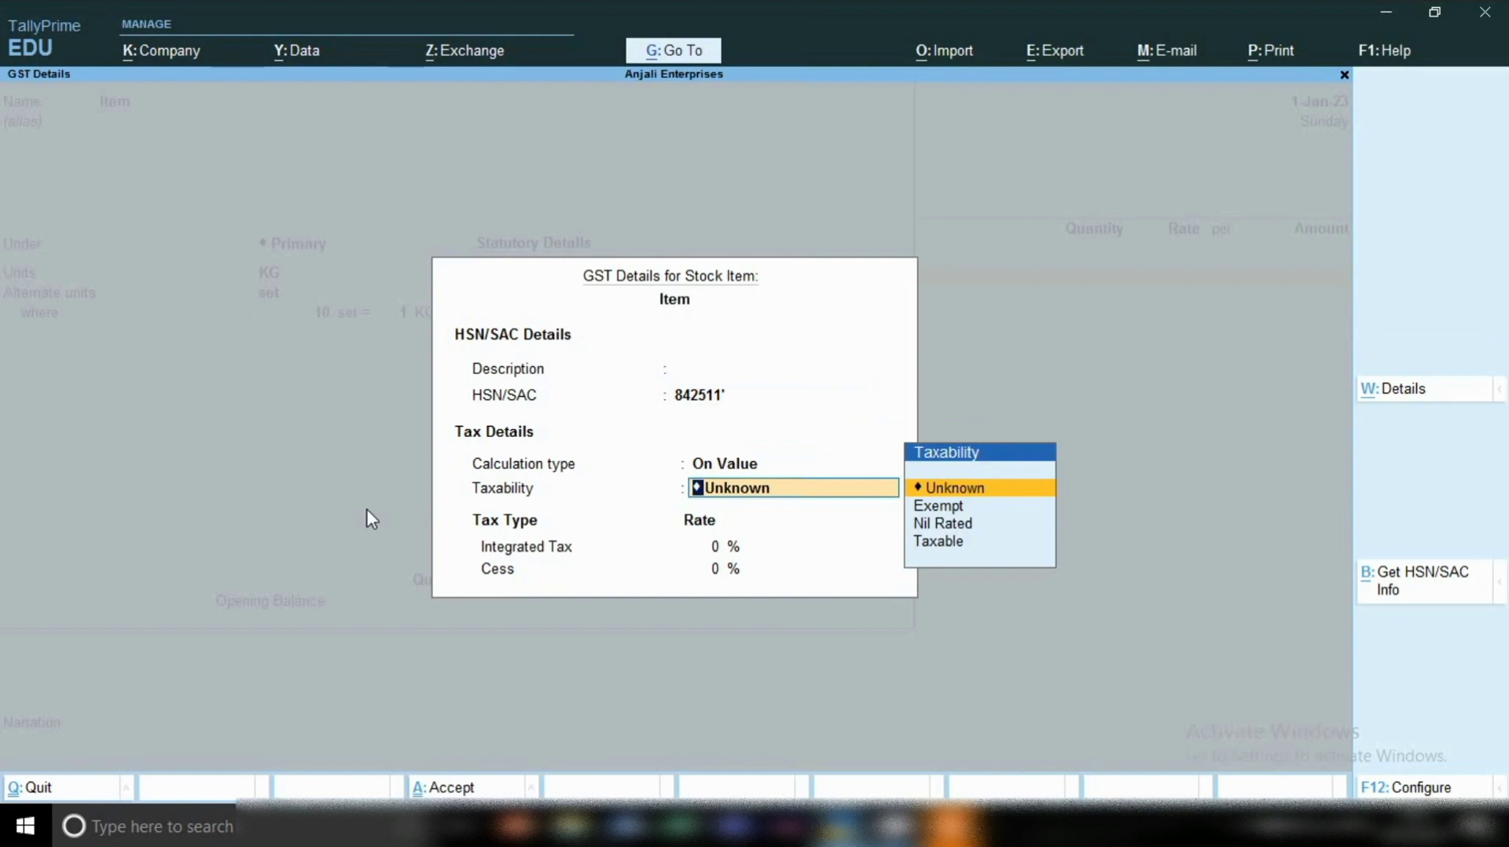
key(Down)
key(Down)
key(Down)
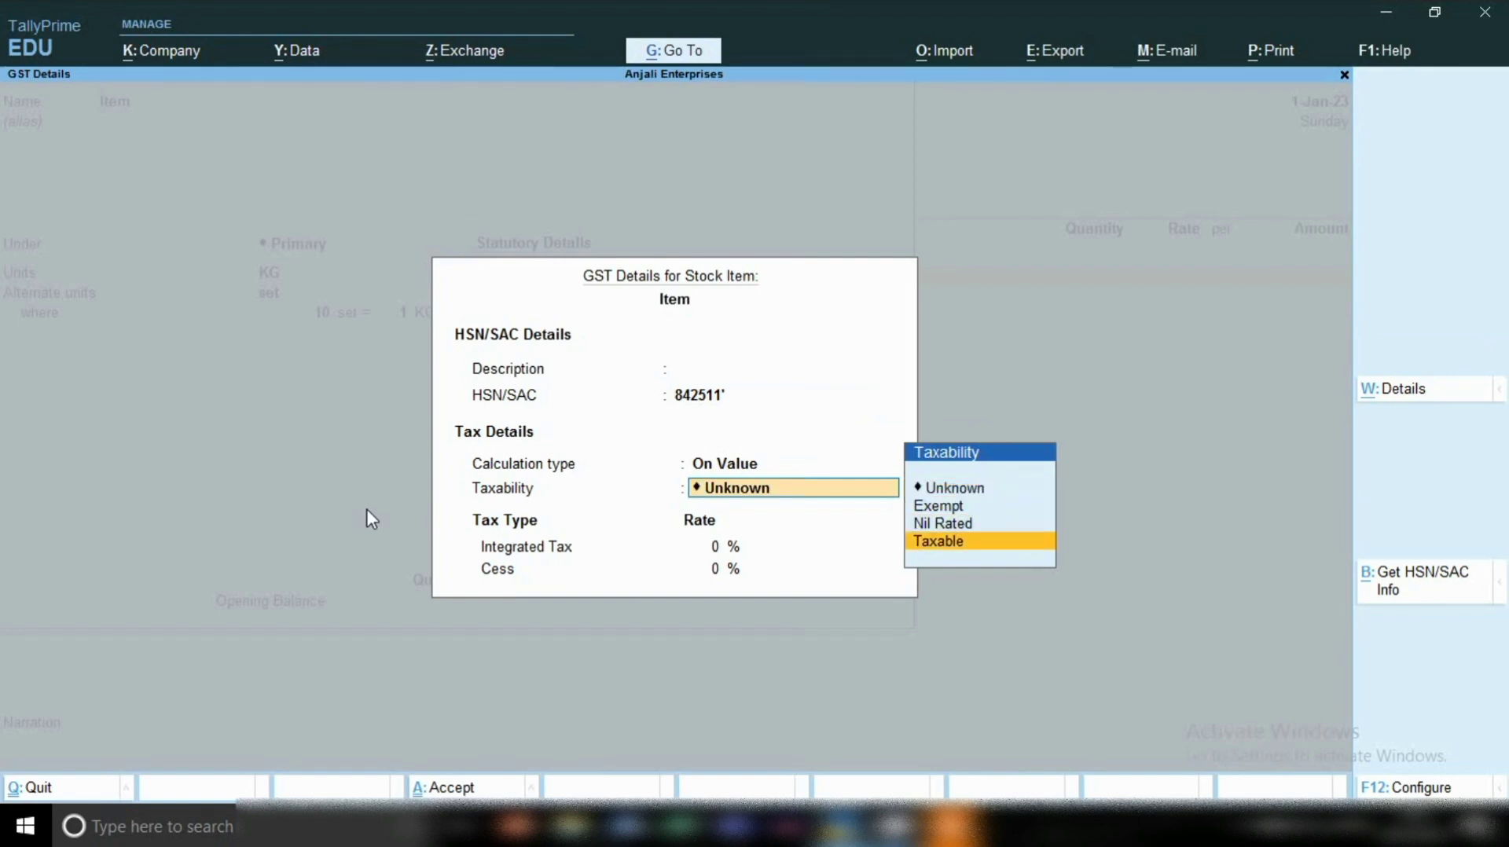
key(Return)
text(18)
key(Return)
key(Return)
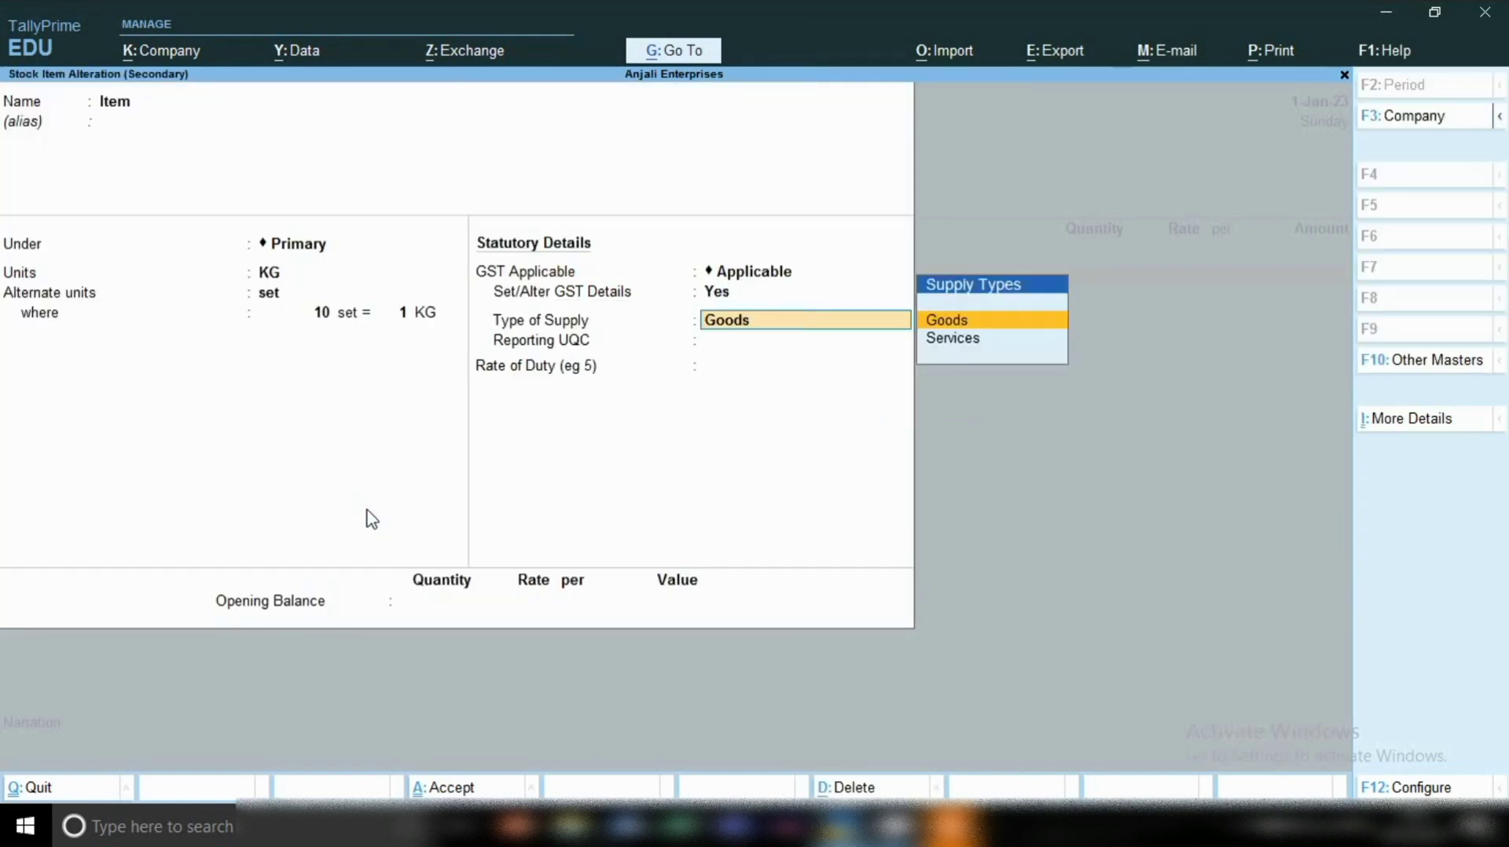
- Keep the supply type Goods, Reporting UQC Not Applicable and duty rate 0, and save the altered stock item
key(Return)
key(Return)
key(Return)
key(Return)
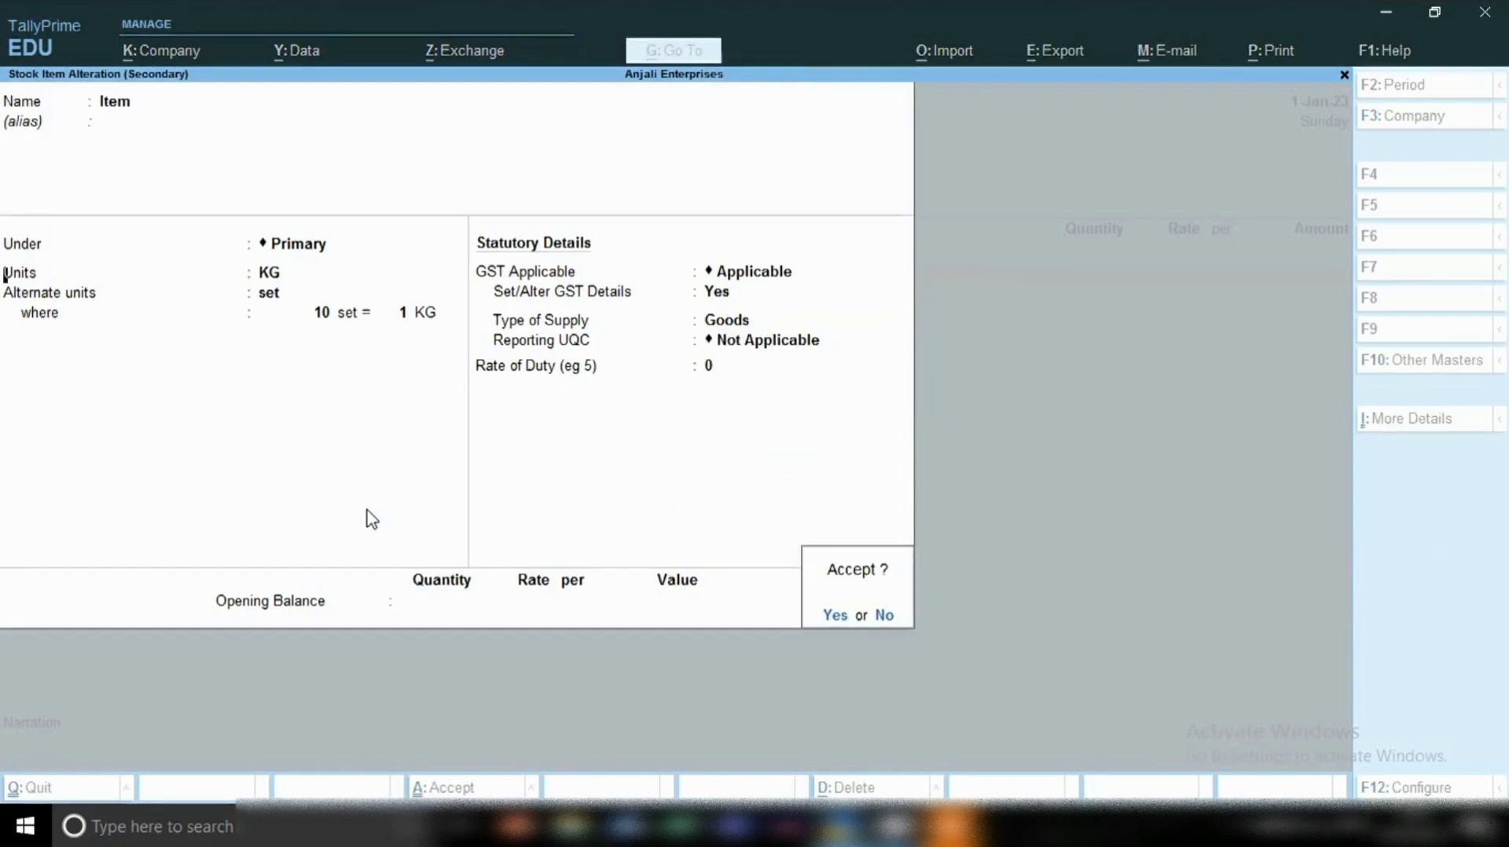
key(Return)
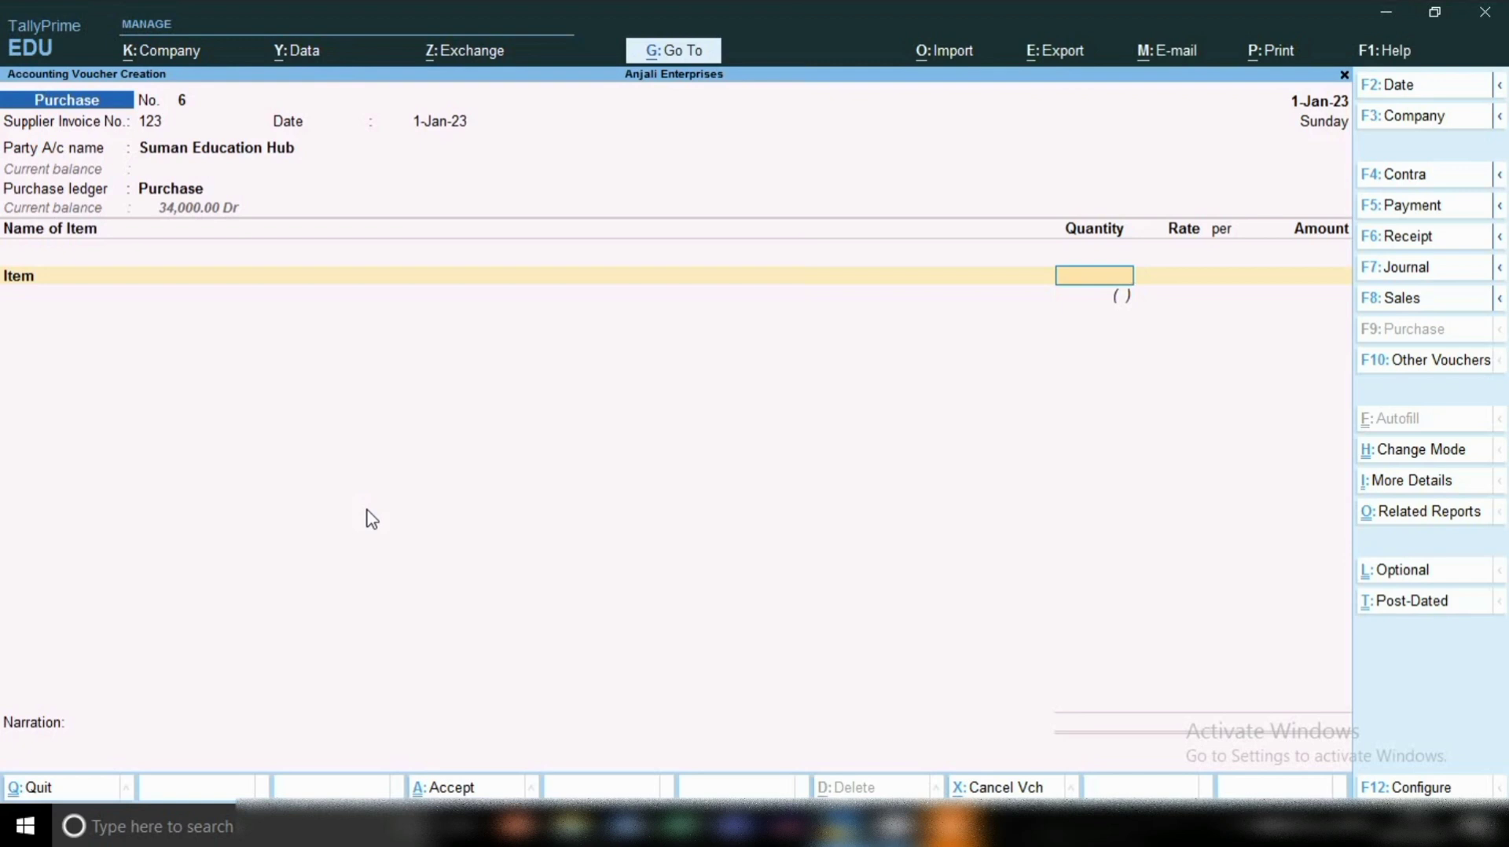
- Set the purchase line to a quantity of 10 KG at a rate of 100 per KG
text(10)
key(Return)
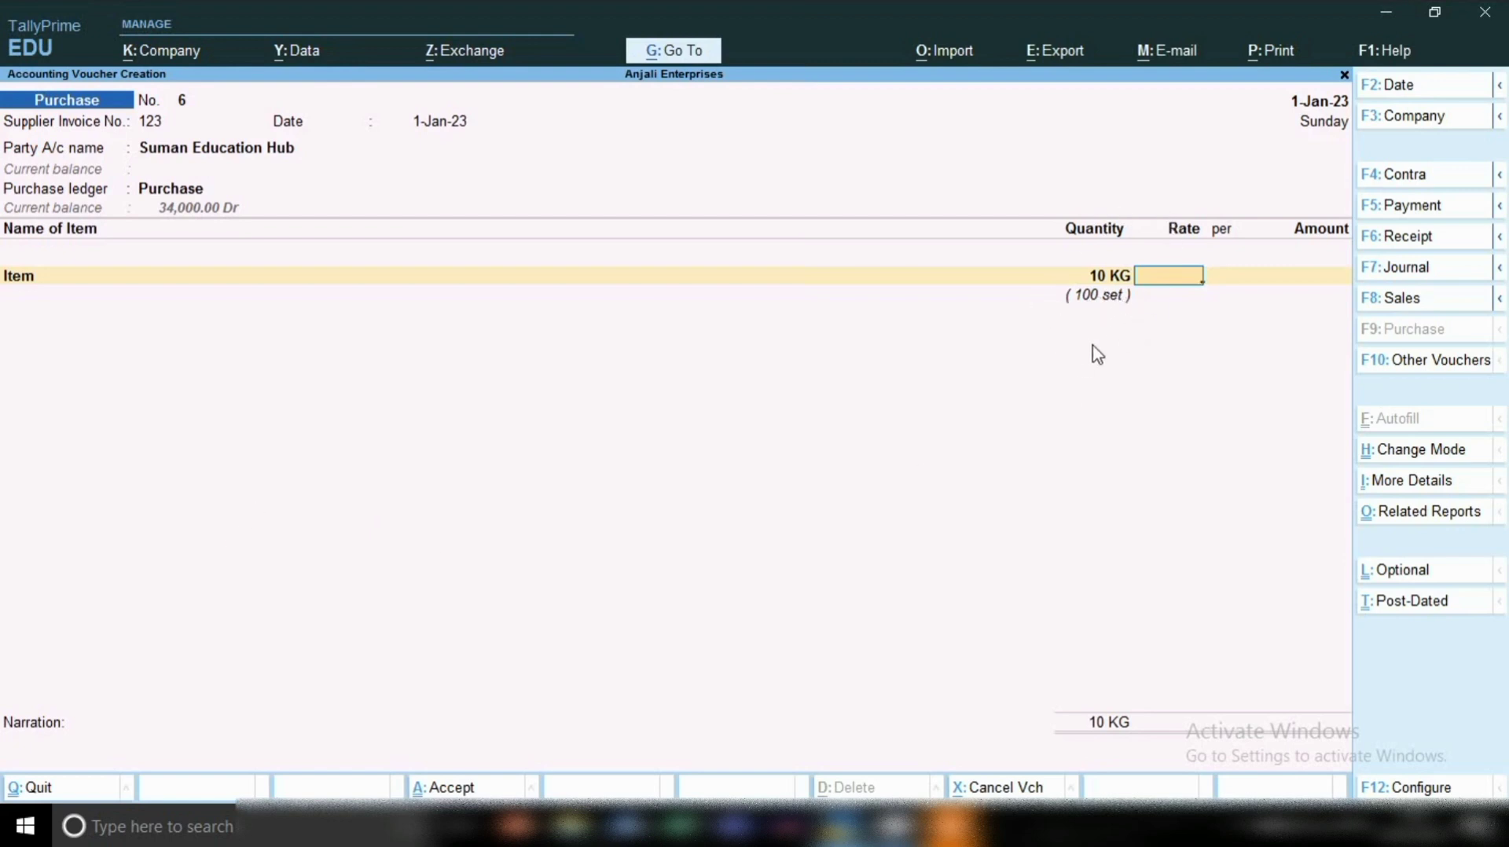
text(100)
key(Return)
key(Return)
key(Return)
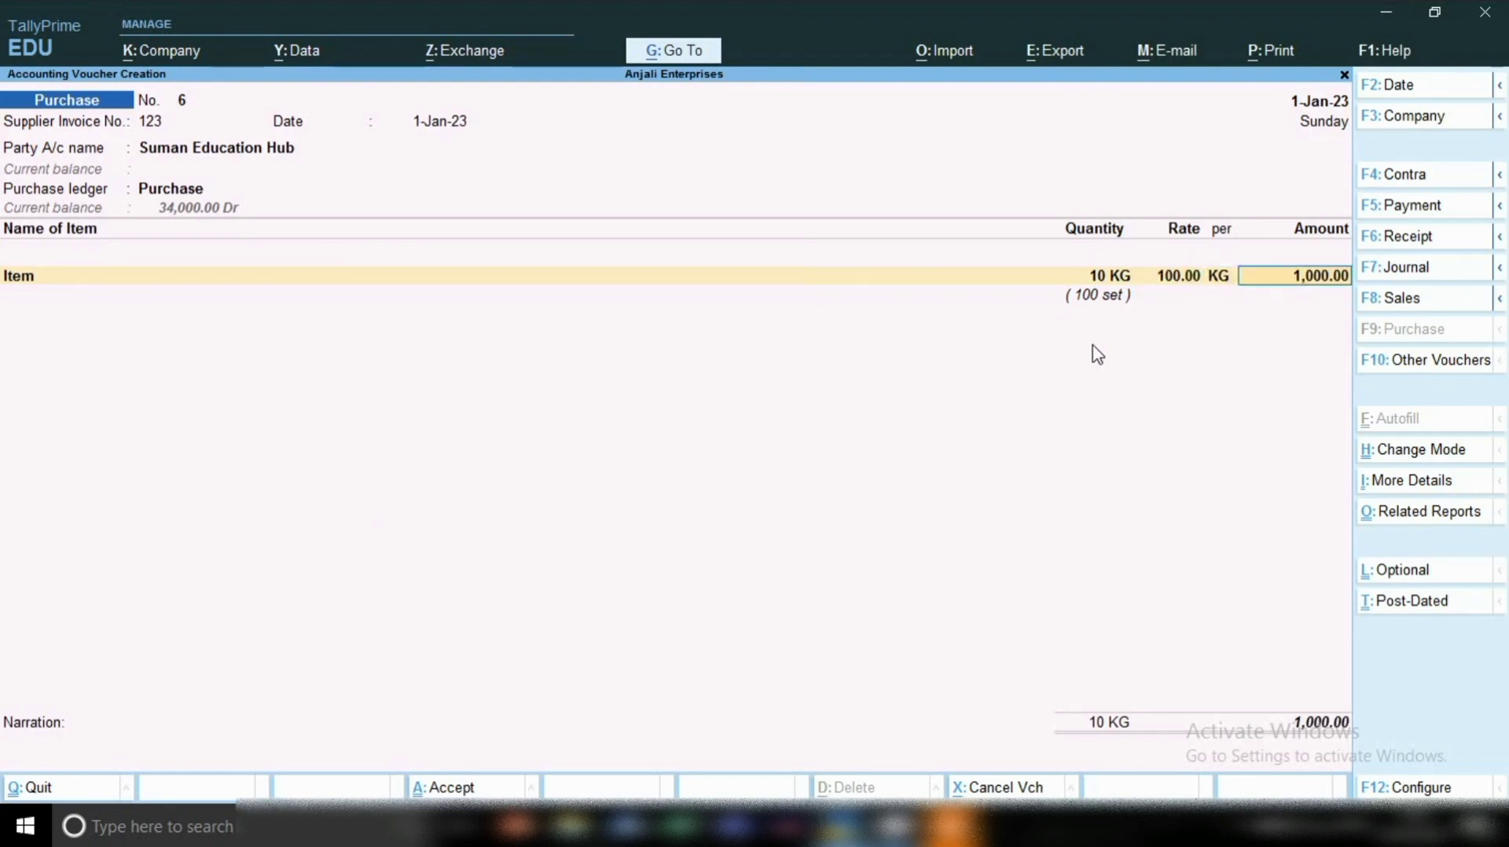
key(Return)
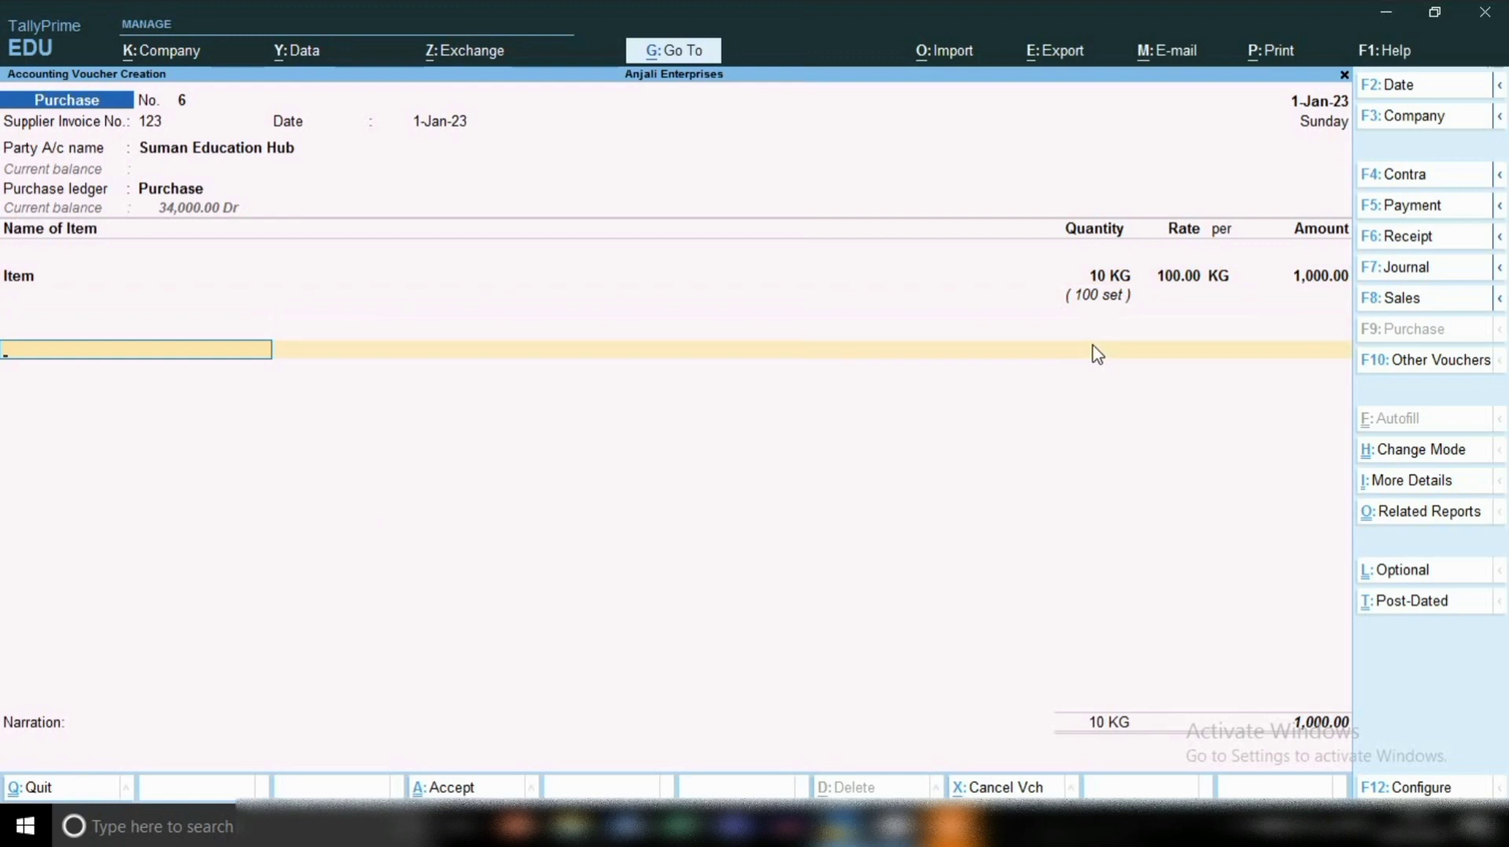
- Add the Cgst ledger below the item without an amount and save the purchase voucher
text(Cgs)
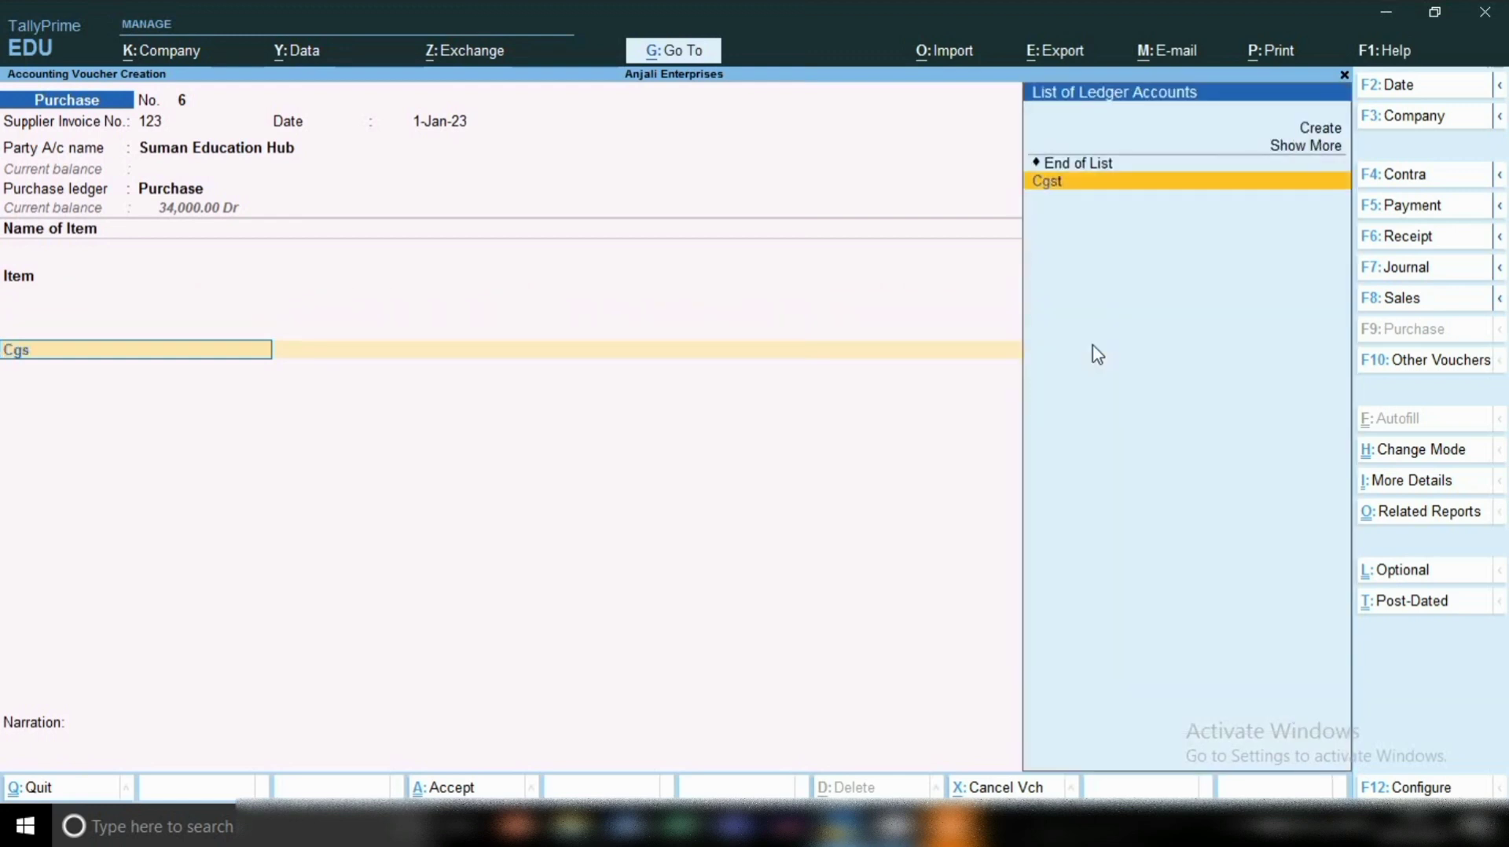
key(Return)
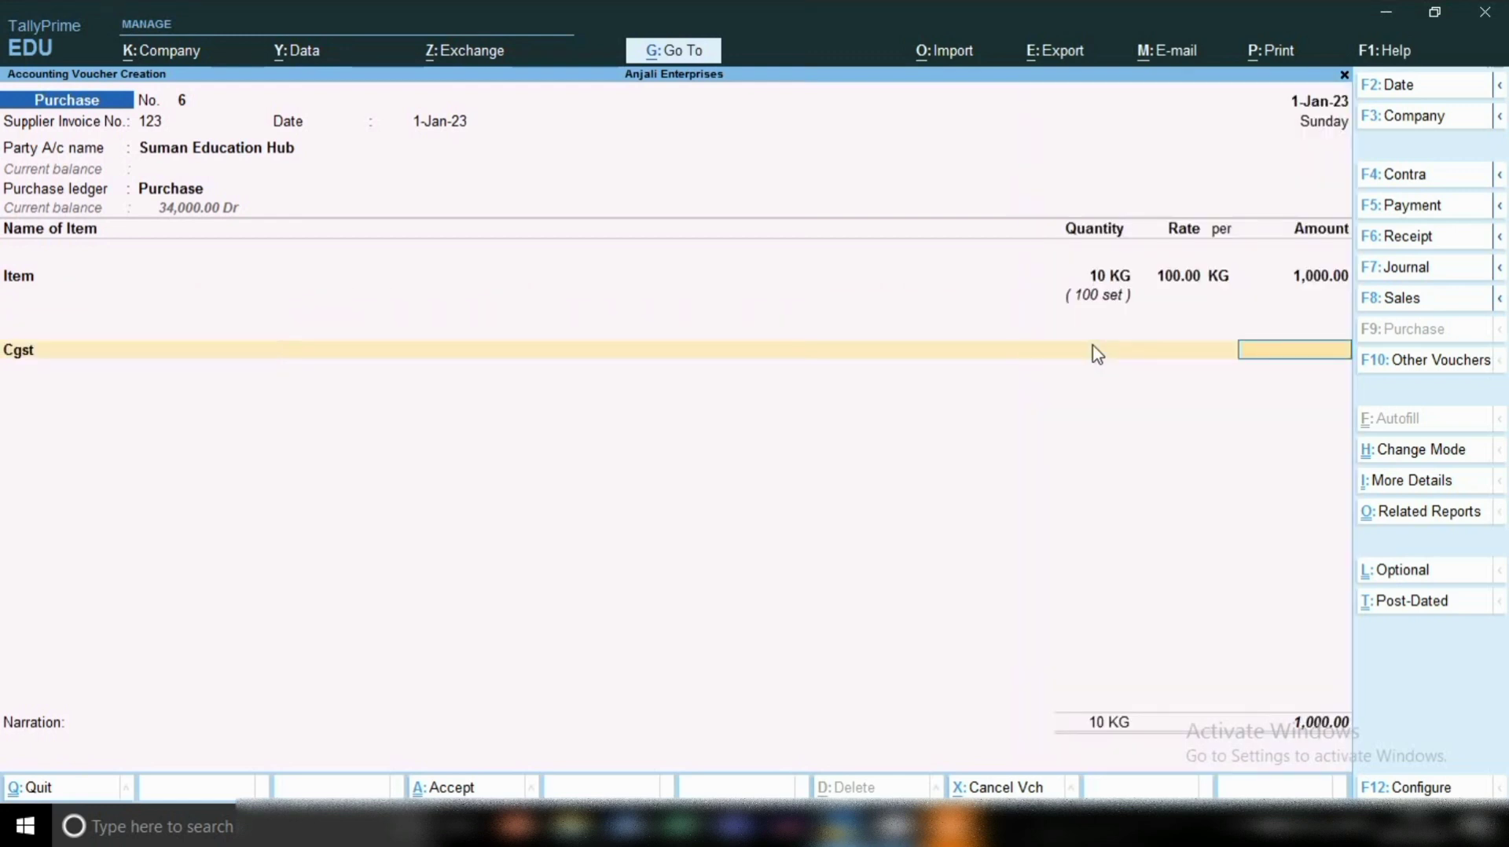
key(ctrl)
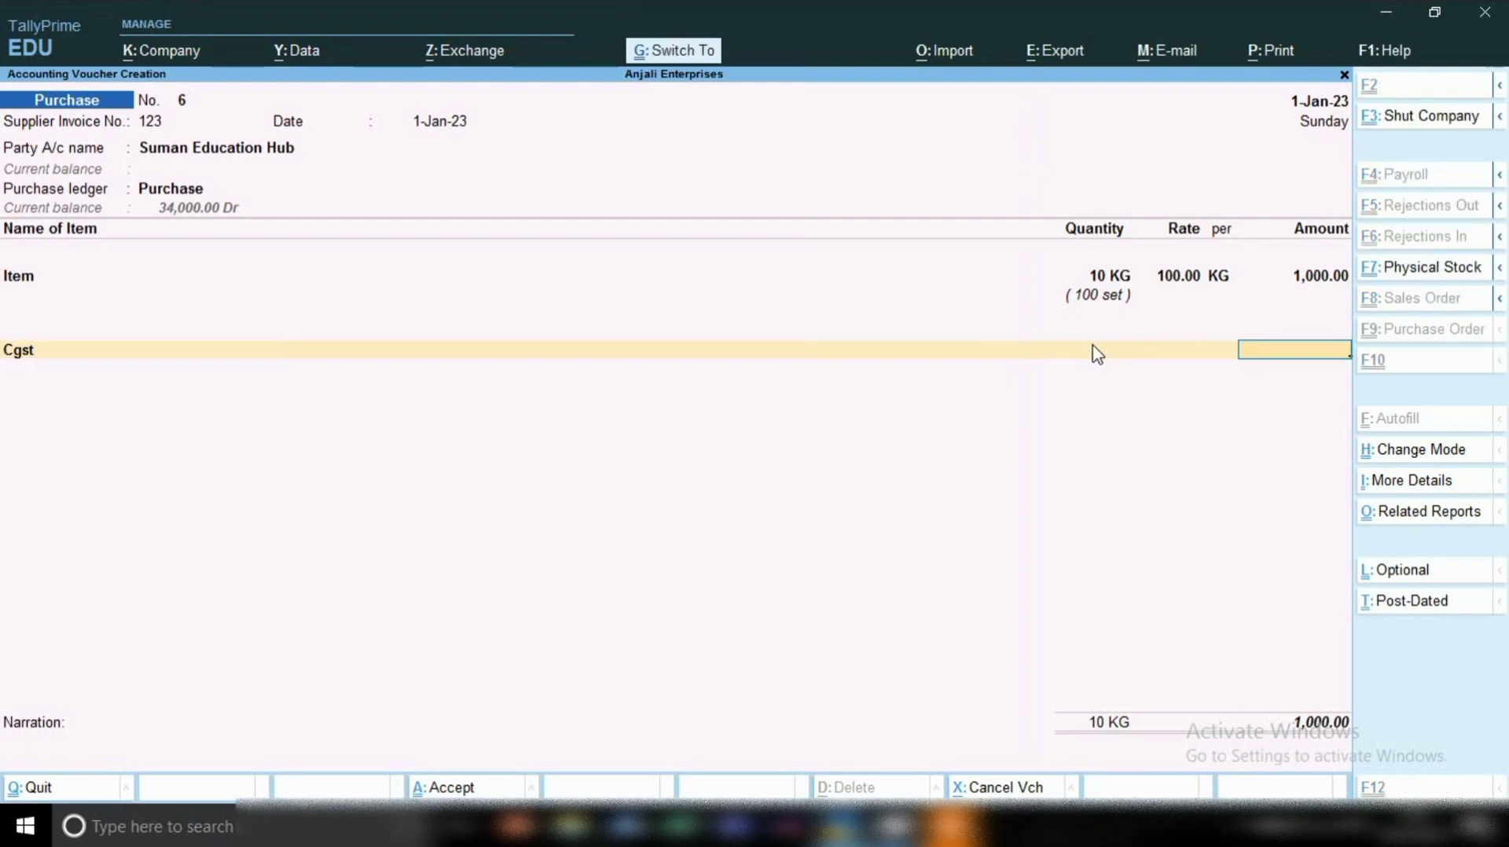
key(ctrl+a)
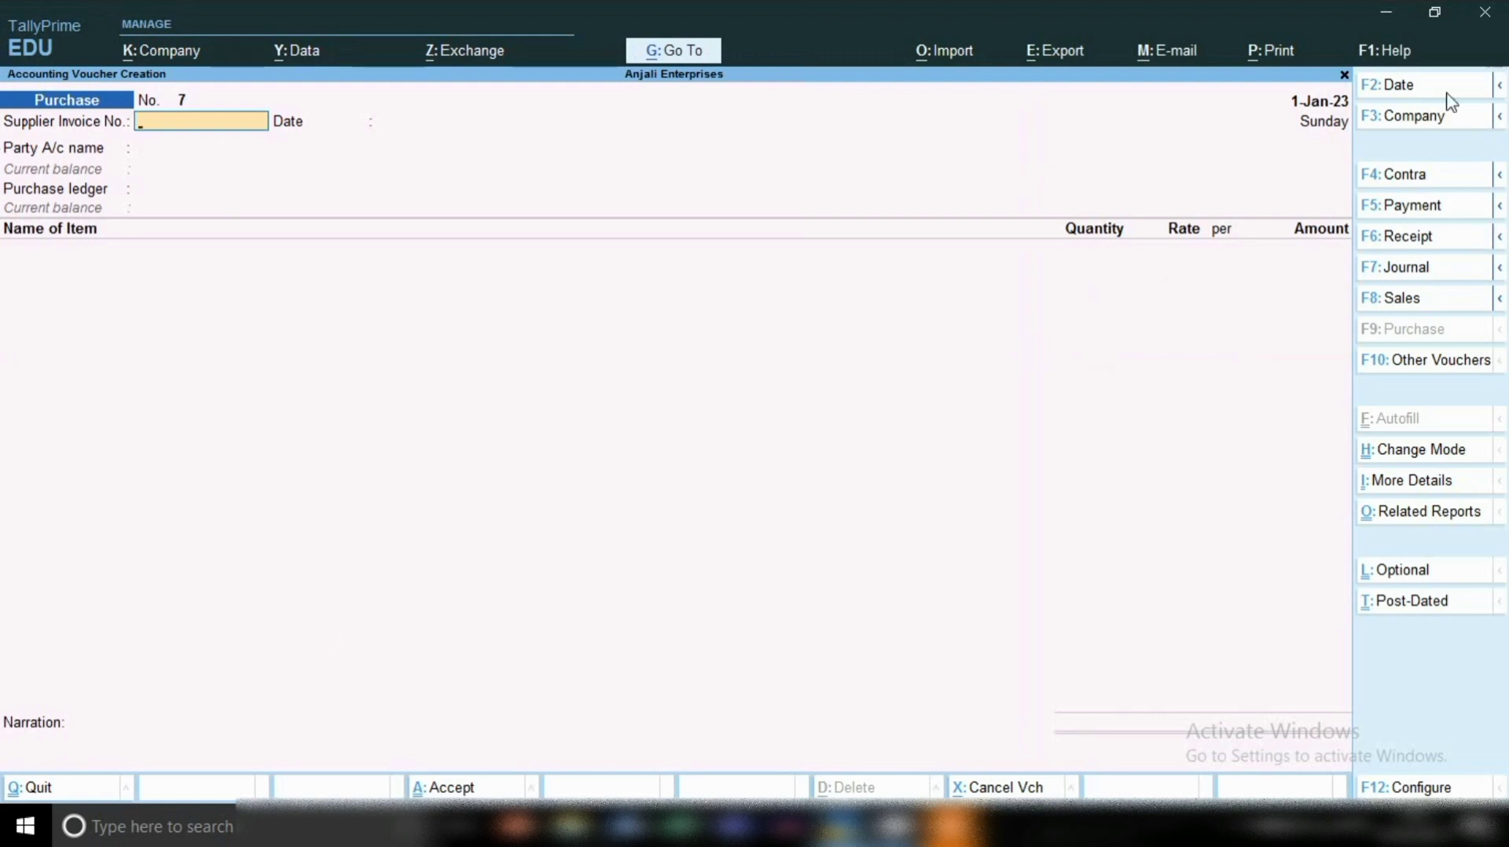
- Start a sales voucher with Shiva Trading Co as the party account
click(1412, 305)
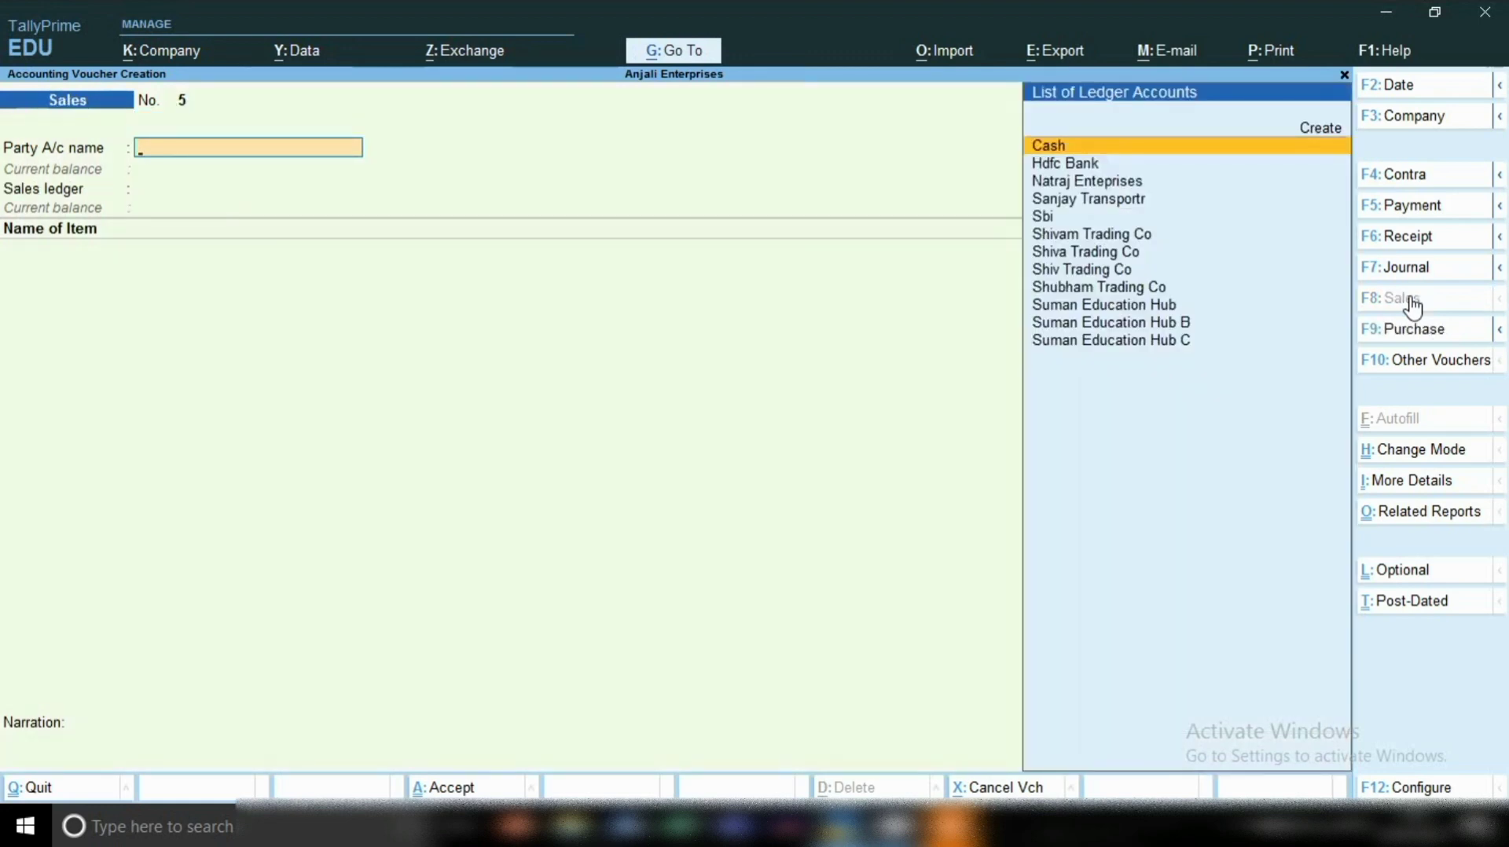
key(Down)
key(Down)
key(Down)
key(Down)
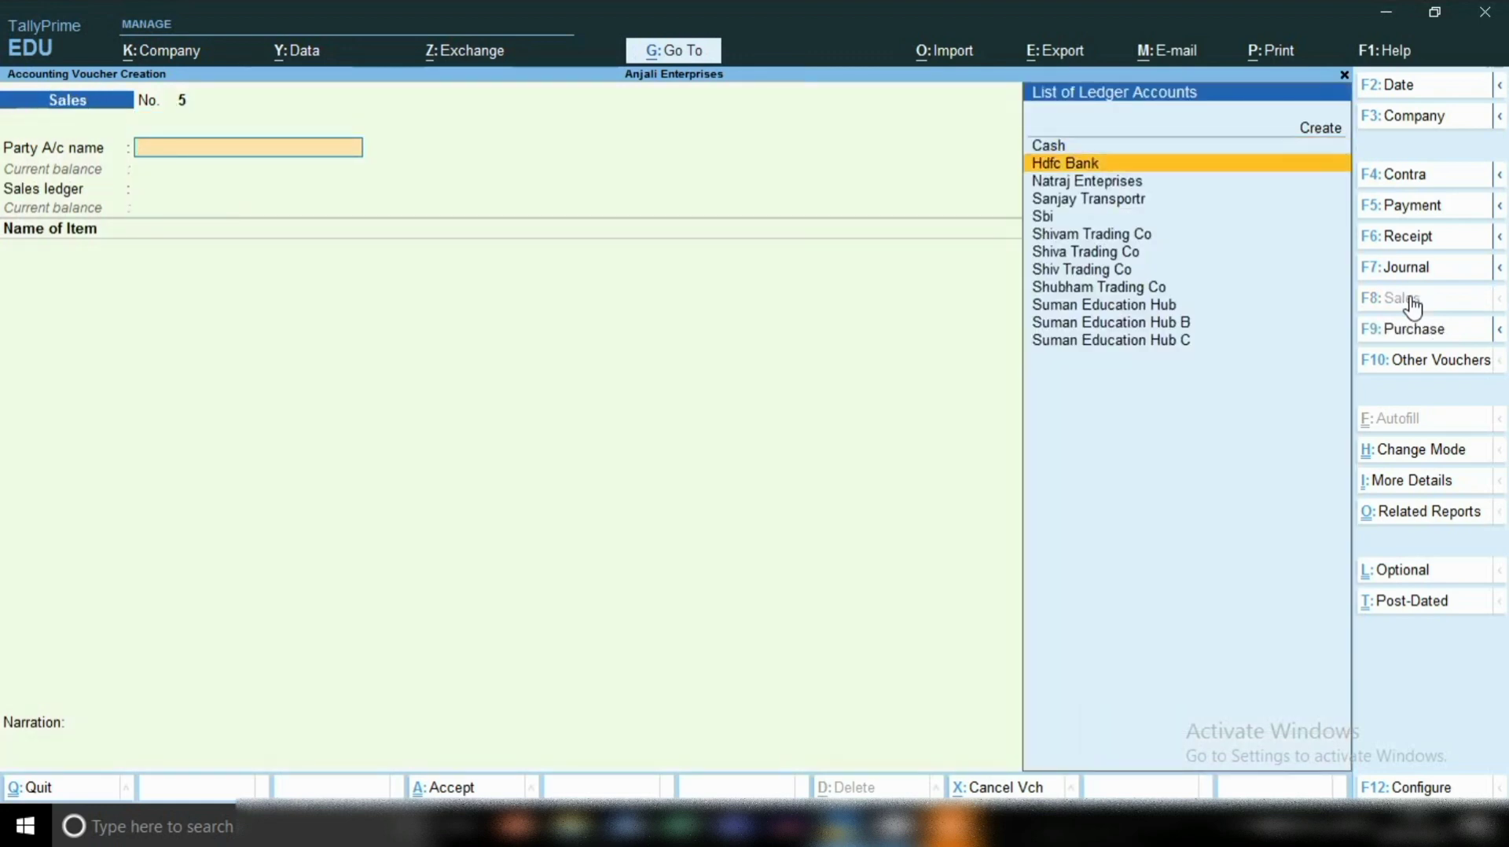
key(Down)
key(Down)
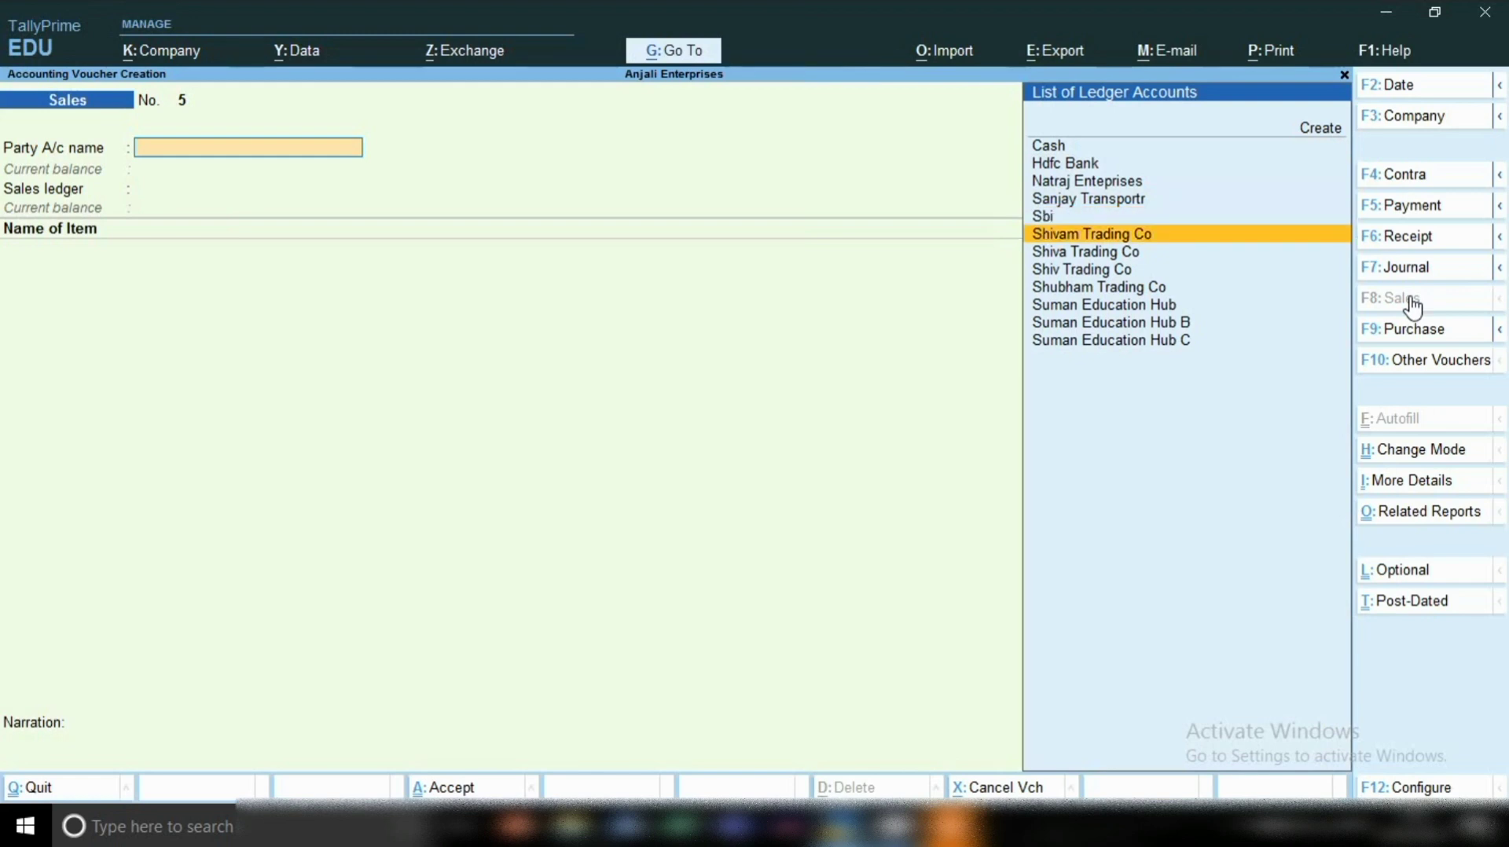
key(Return)
- Leave the dispatch details blank and accept the remaining party details of the sales voucher unchanged
key(Return)
key(Return)
key(Return)
key(Return)
key(Return)
key(Return)
key(Return)
key(Return)
key(Return)
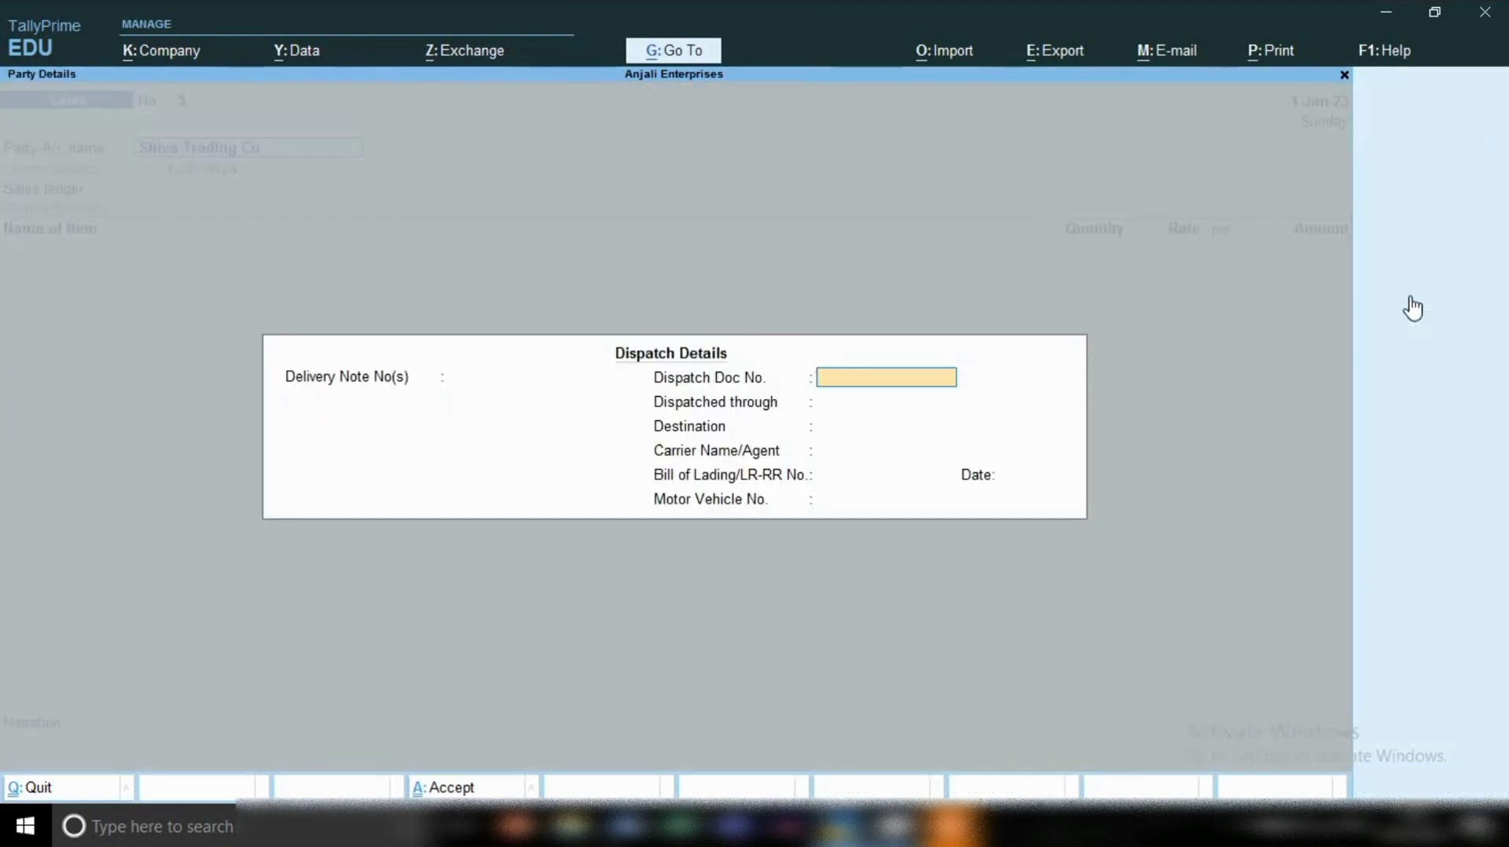
key(Return)
key(Return)
key(Return)
key(Return)
key(Return)
key(Return)
key(Return)
key(Return)
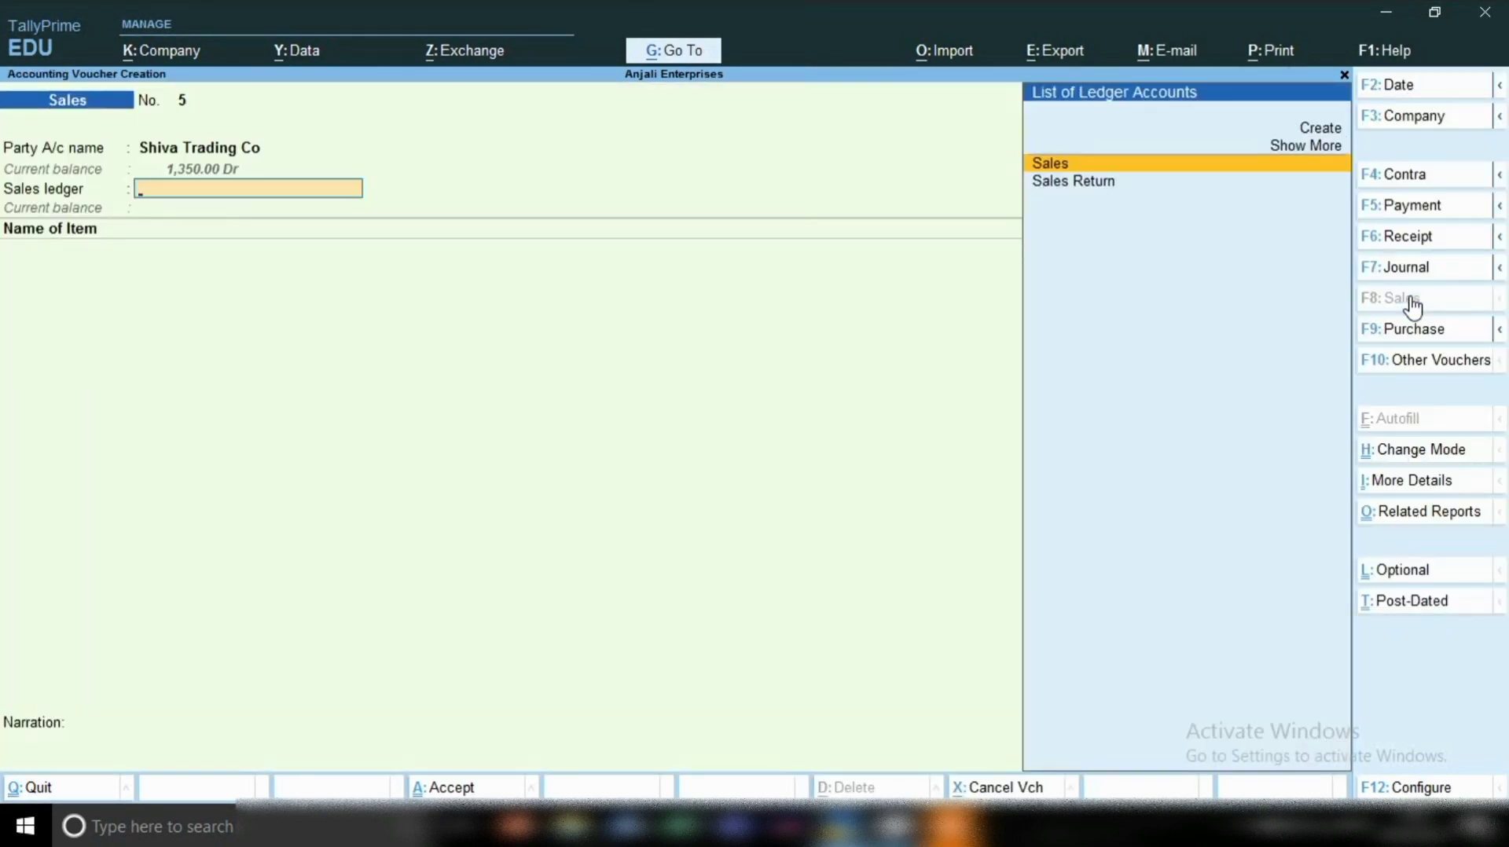
- Choose Sales as the sales ledger and add the stock item Item to the voucher
key(Return)
text(I)
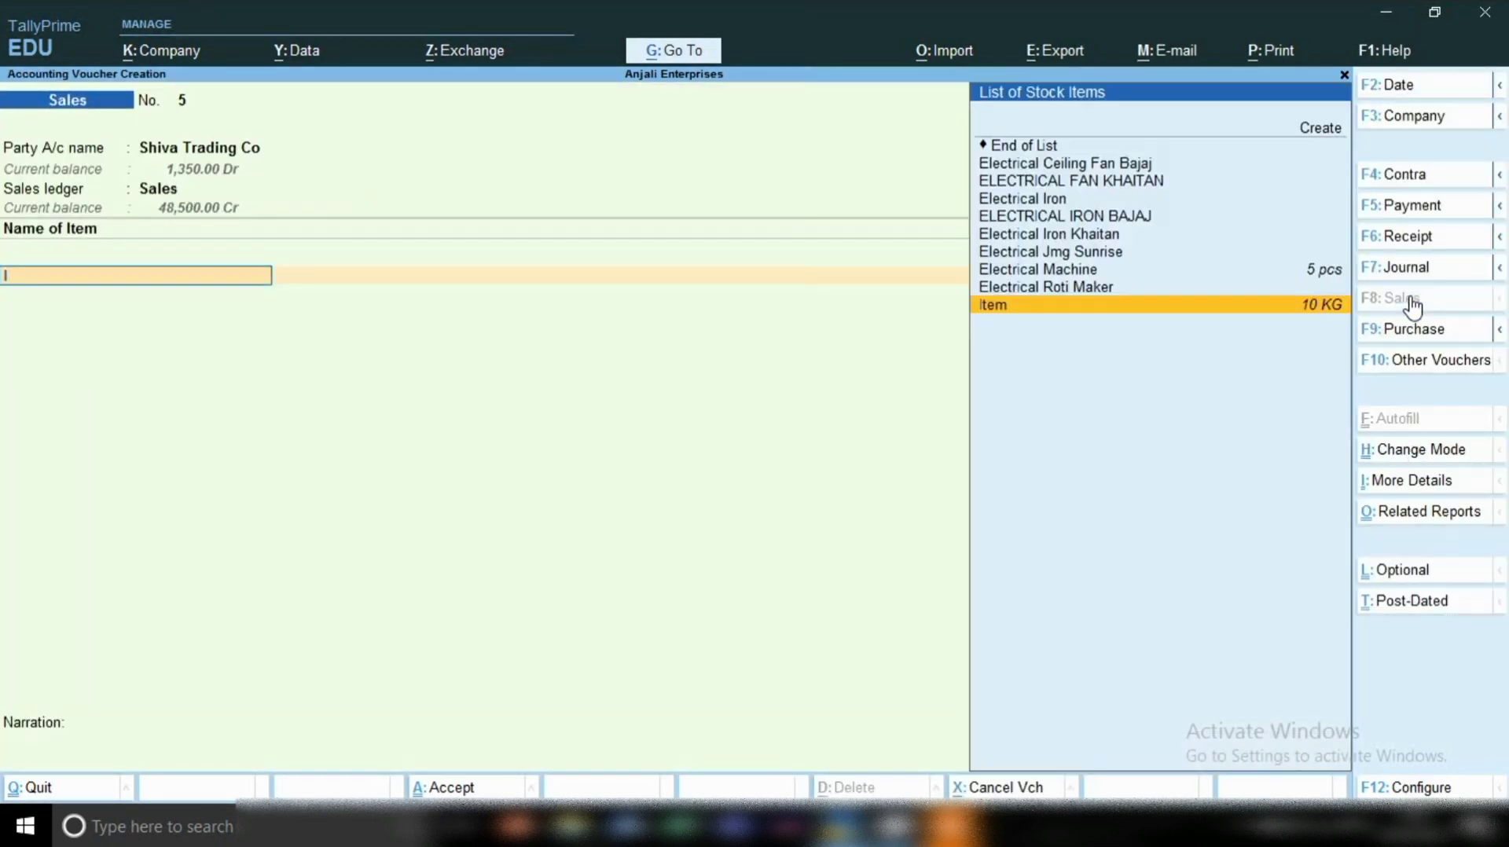
text(tem)
key(Return)
- Try quantities of 1 KG, 2 KG and 2.4 KG on the sales line to check the conversion to sets
text(2 KG)
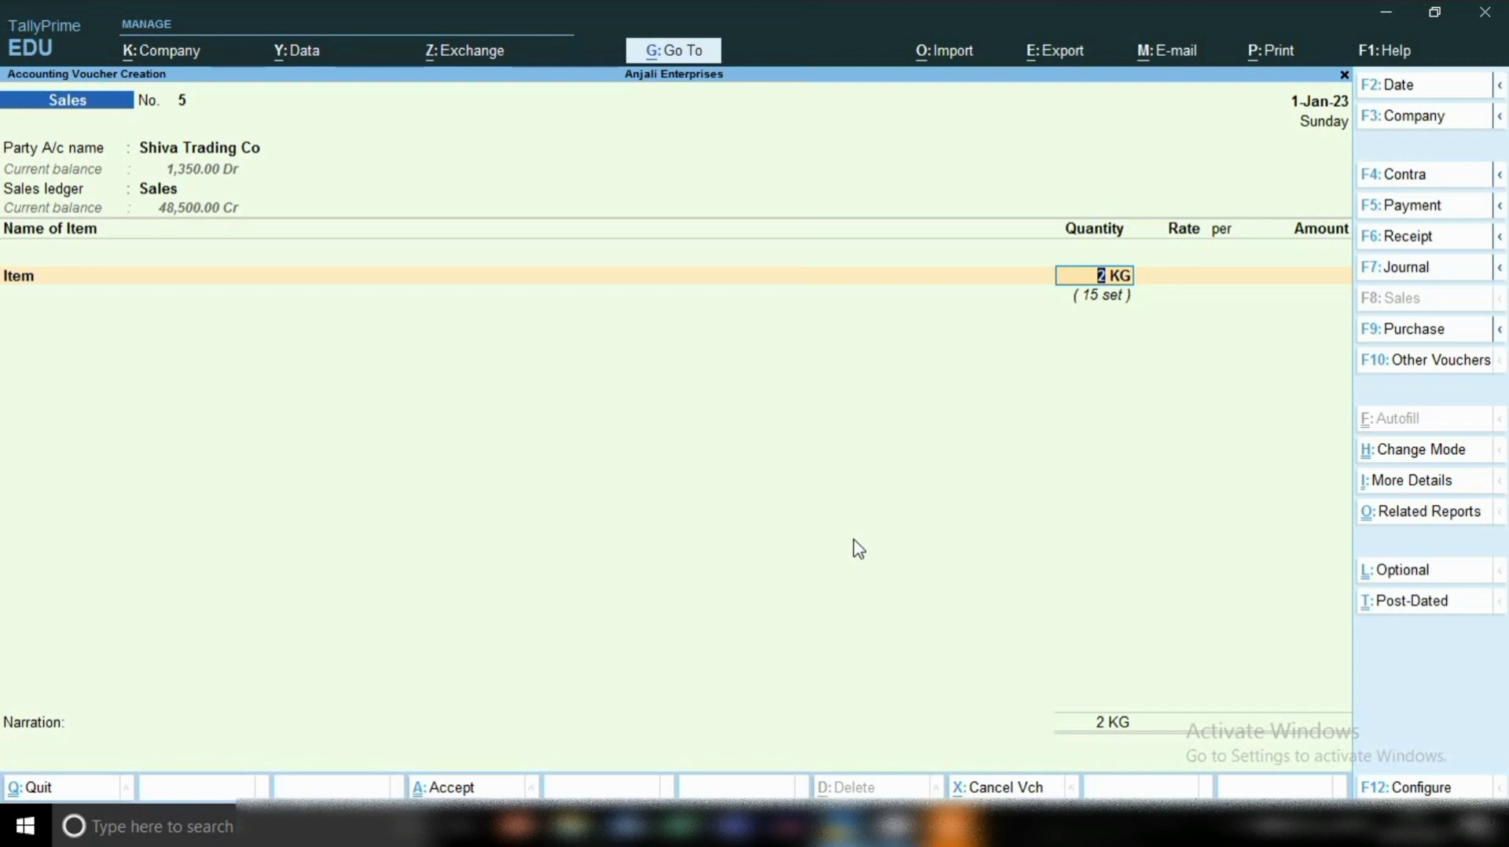
text(1)
key(Return)
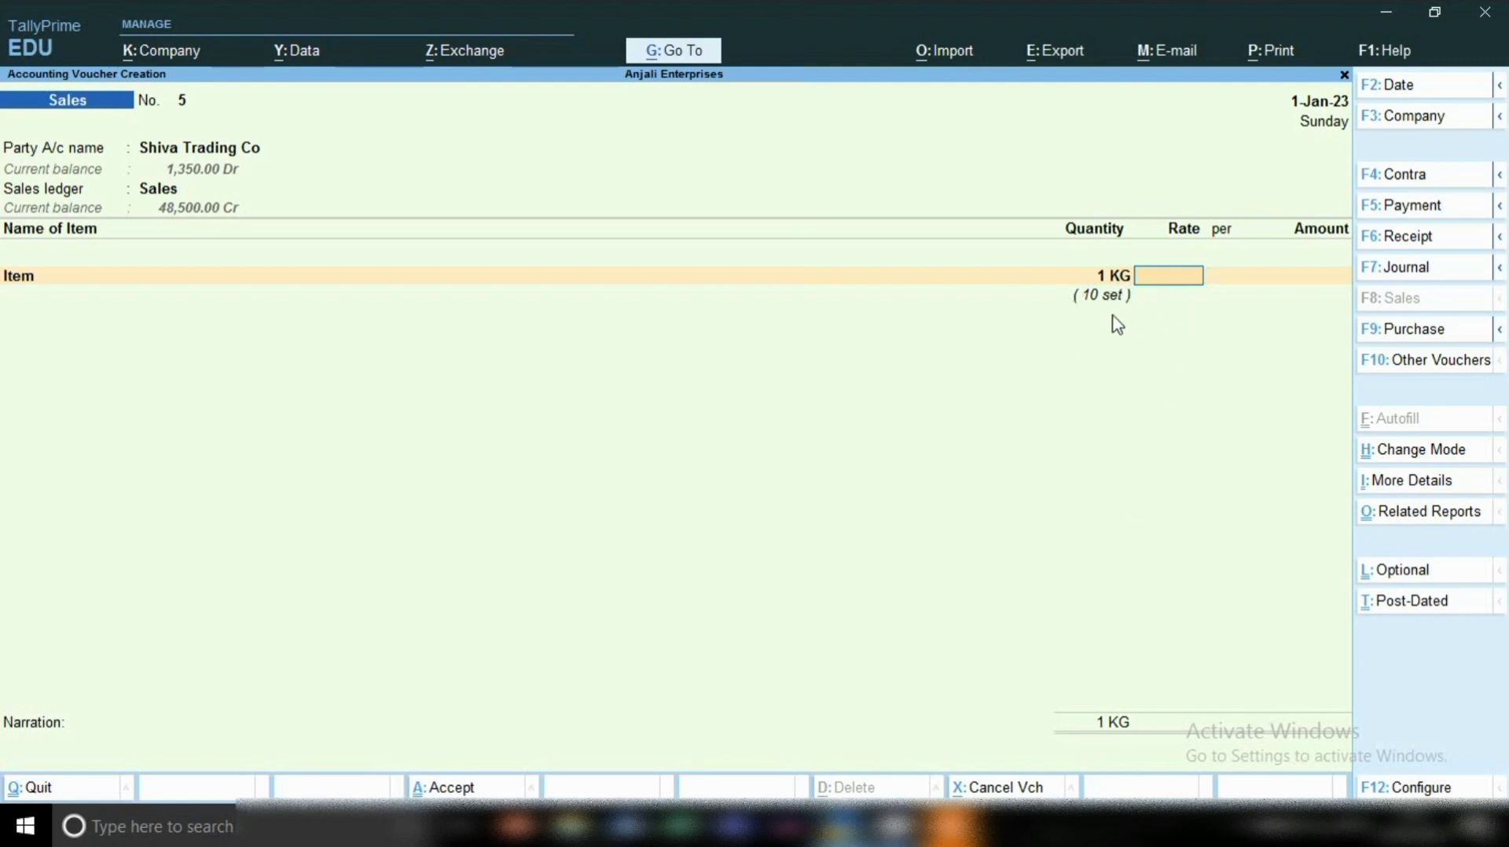
click(1083, 274)
text(2)
key(Return)
key(BackSpace)
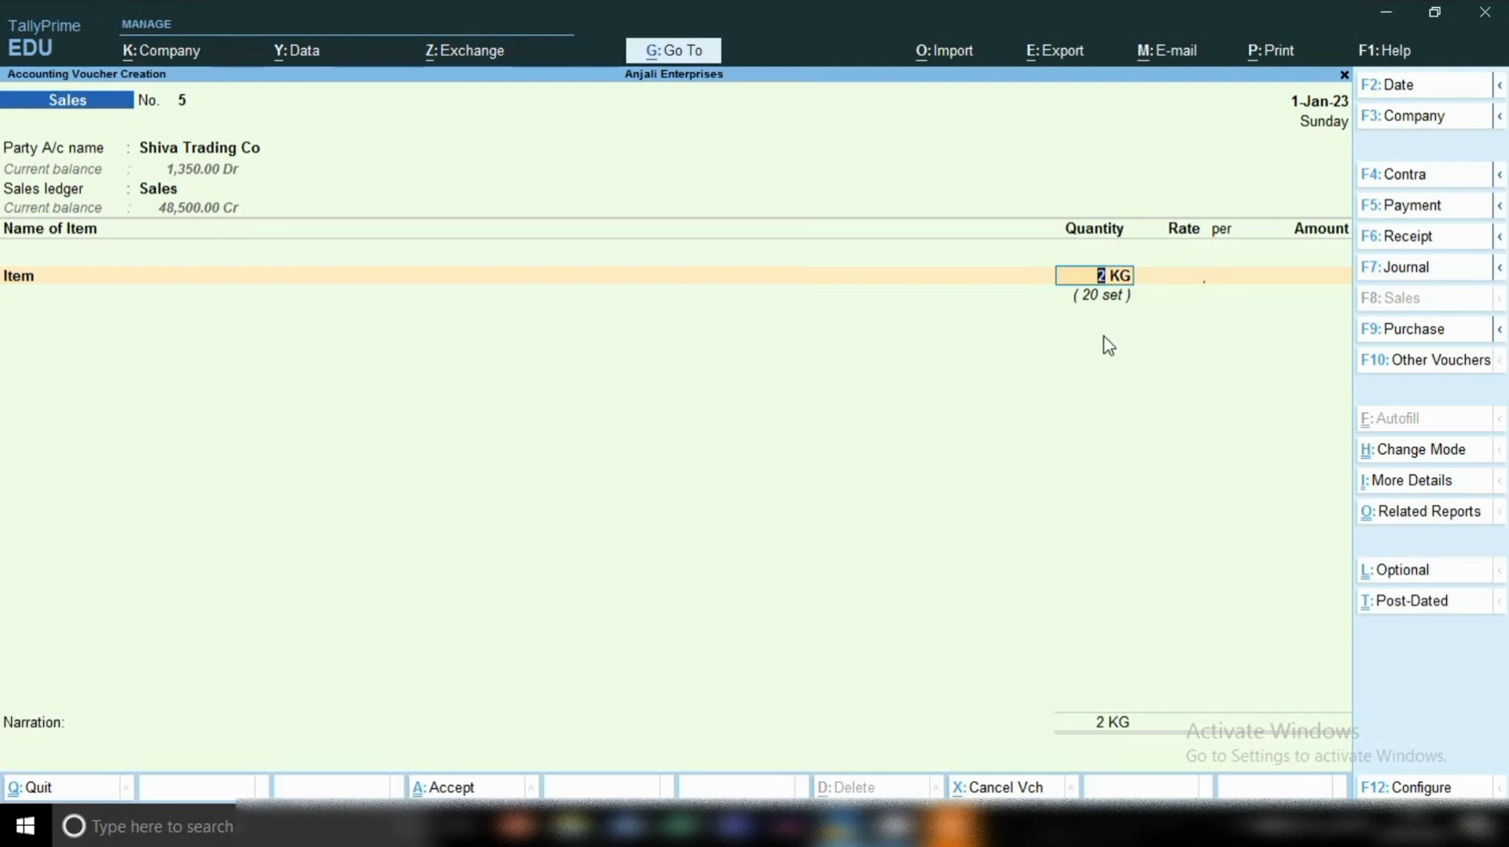
text(2.4)
key(Return)
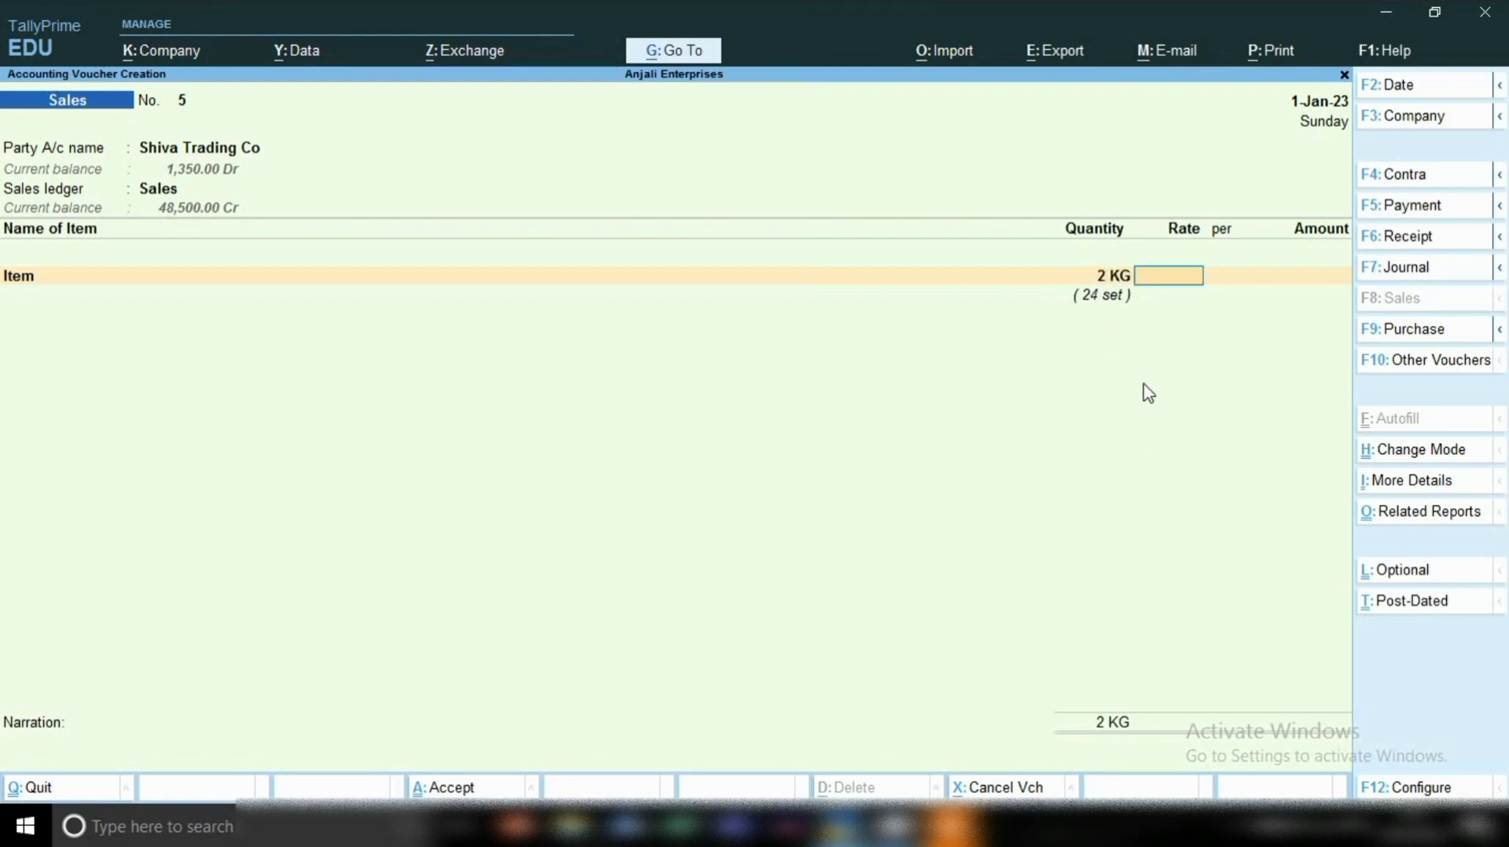
- Set the sales line's quantity to 8.1 KG and its rate to 120 per KG
key(BackSpace)
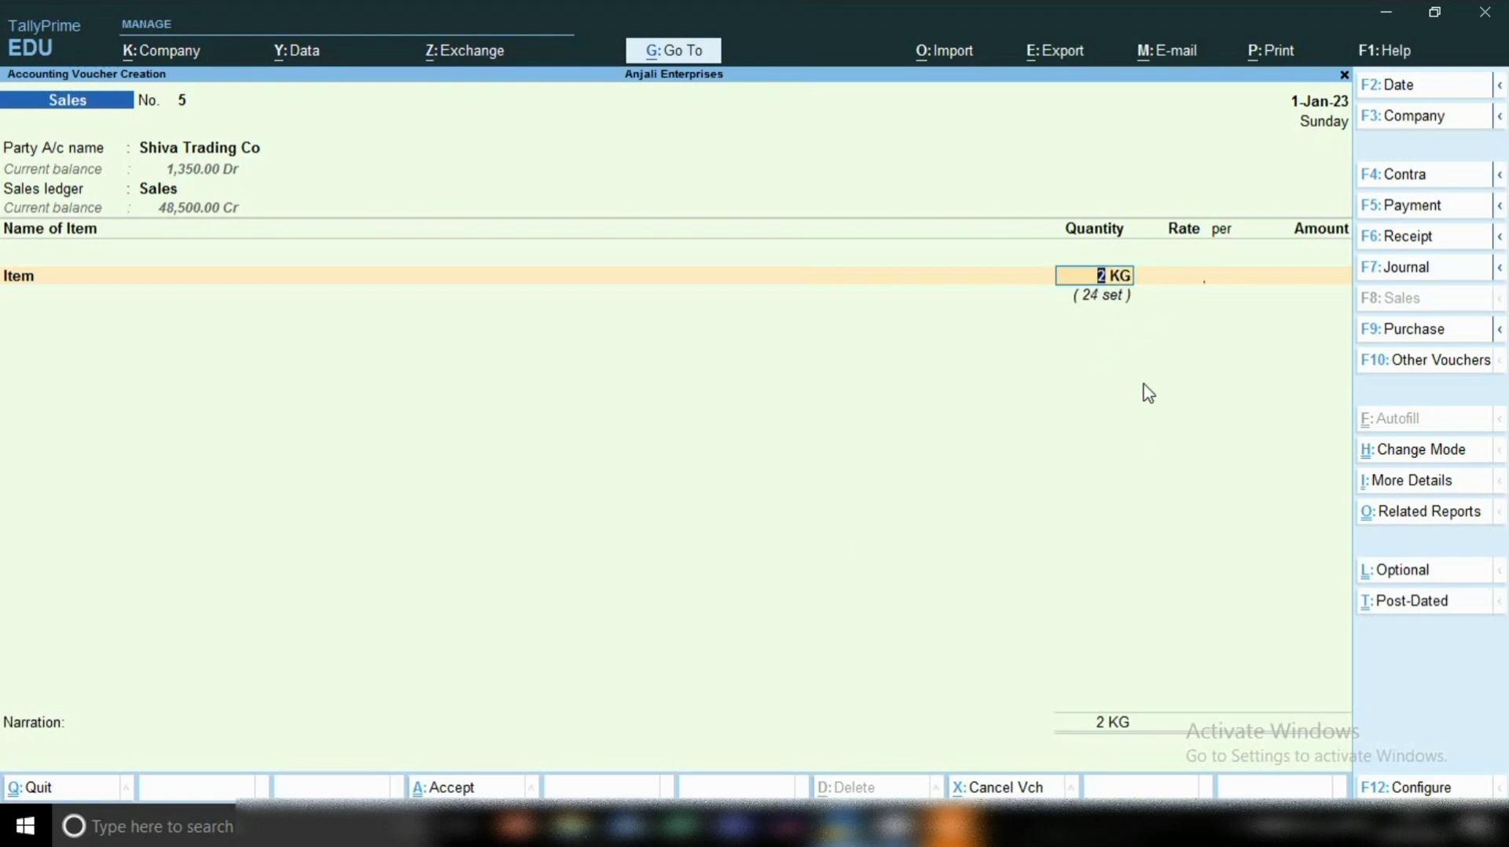
text(8.1)
key(Return)
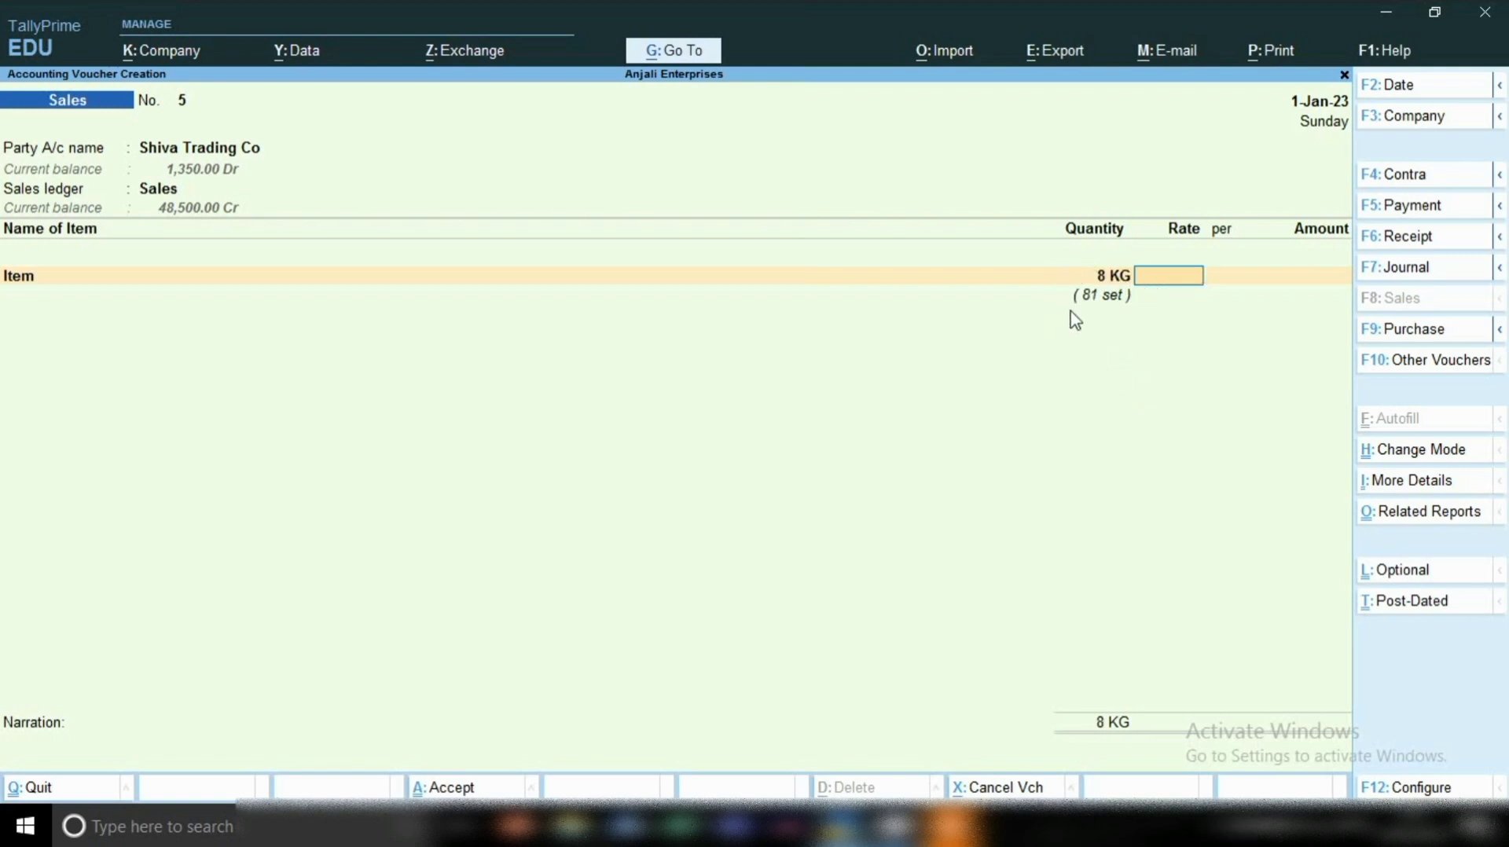
text(120)
key(Return)
key(Return)
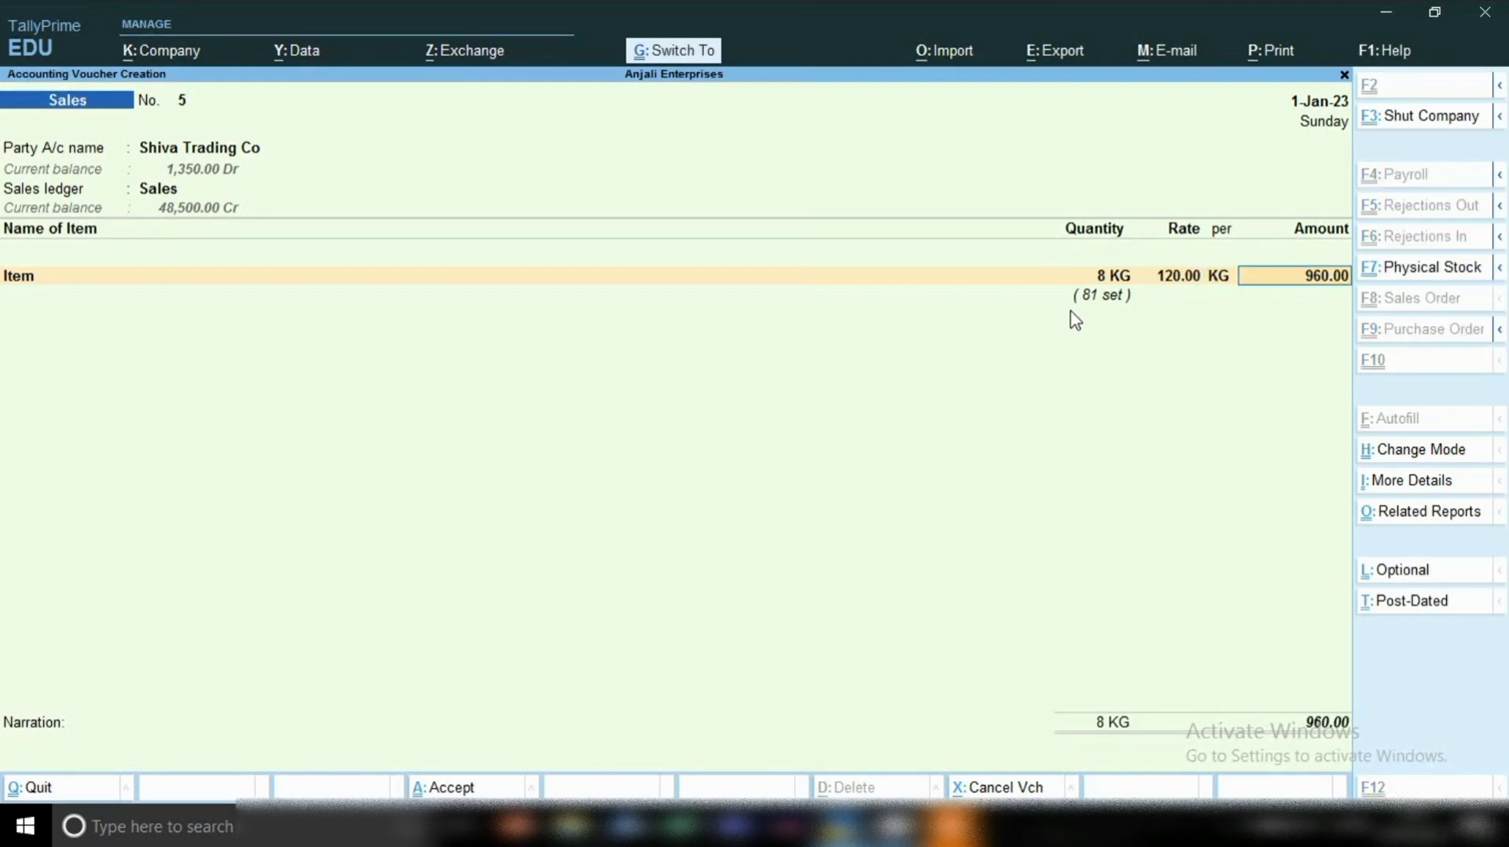
- Save the sales voucher and leave voucher entry for the Gateway of Tally
key(ctrl+a)
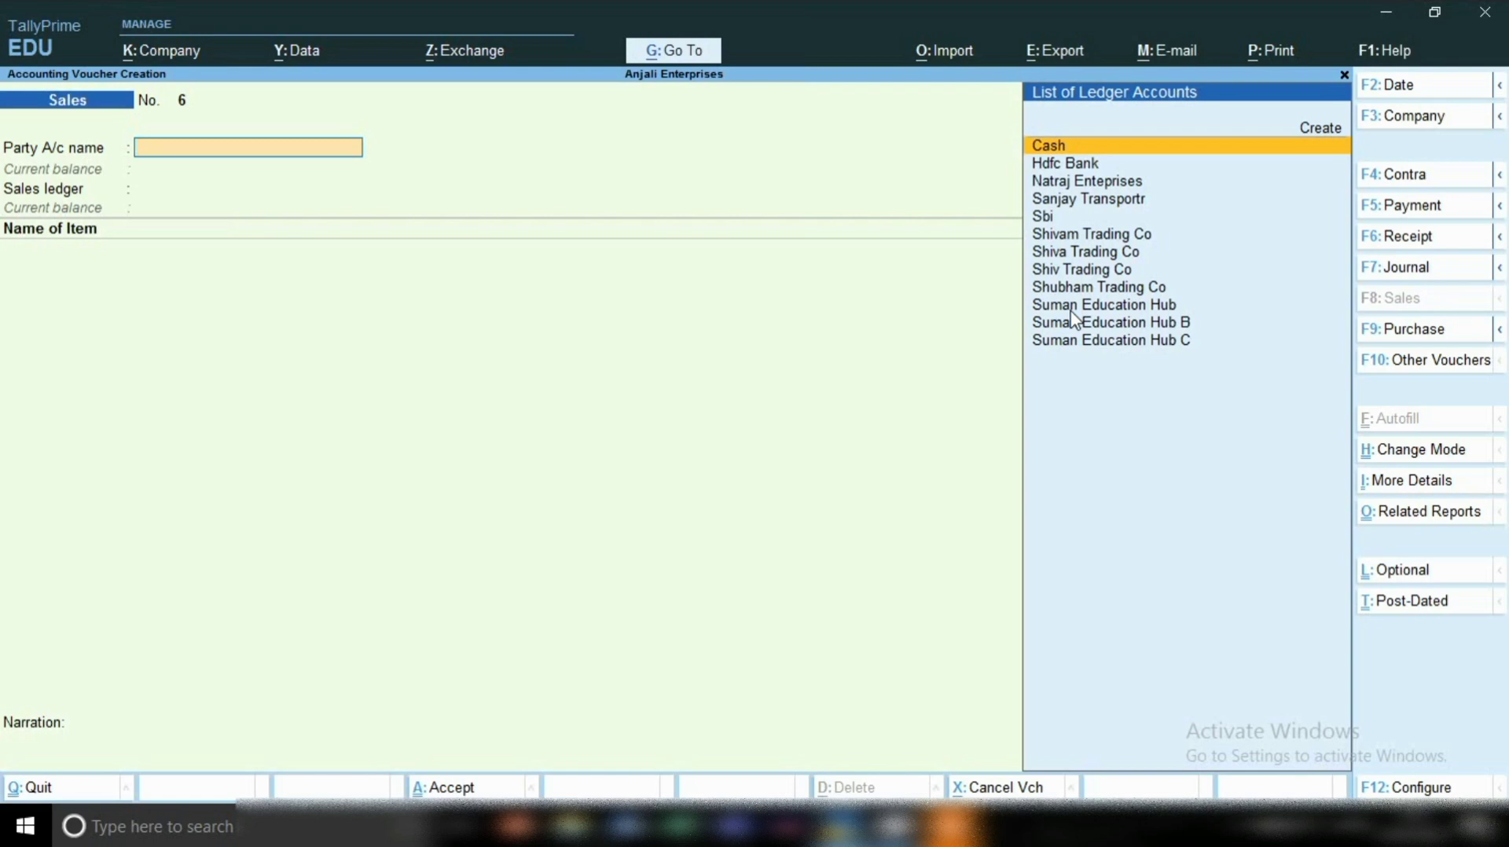
key(Escape)
key(y)
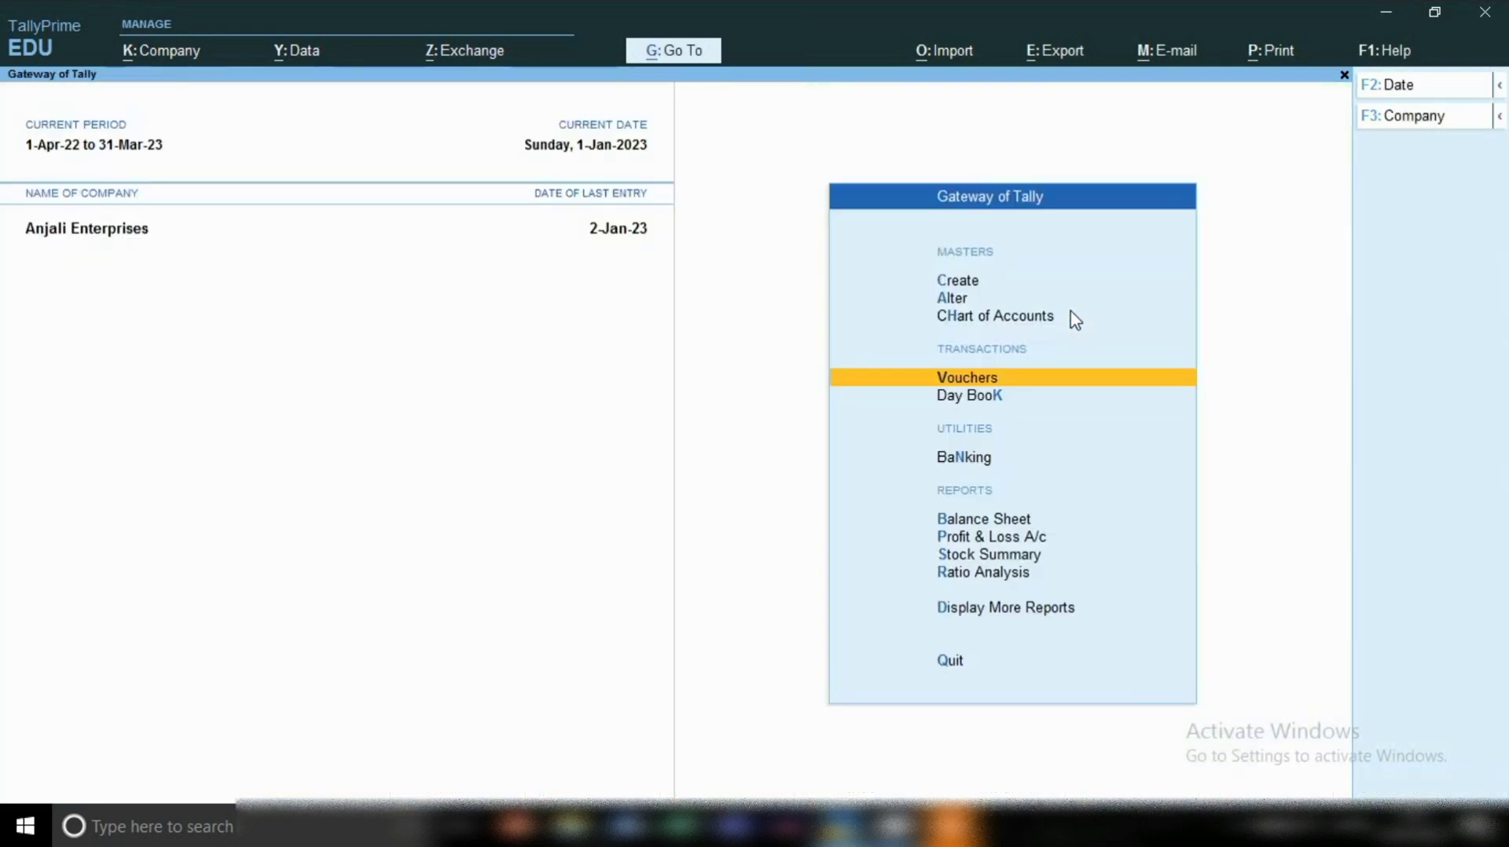
- Open the stock summary and examine the monthly inward, outward and closing stock of Item, including January's entries
key(s)
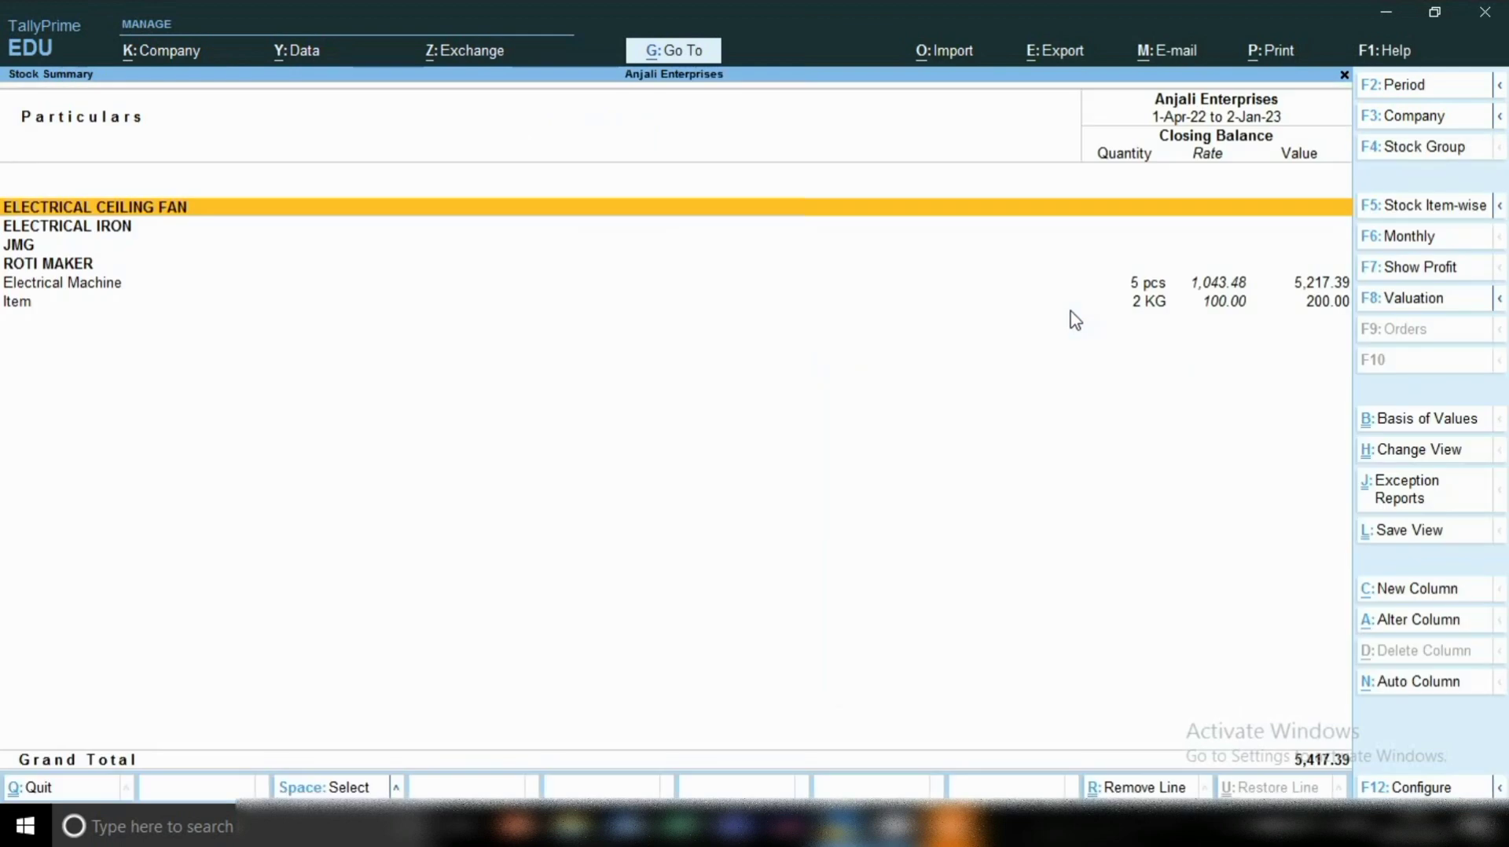
key(Down)
key(Down)
key(Down)
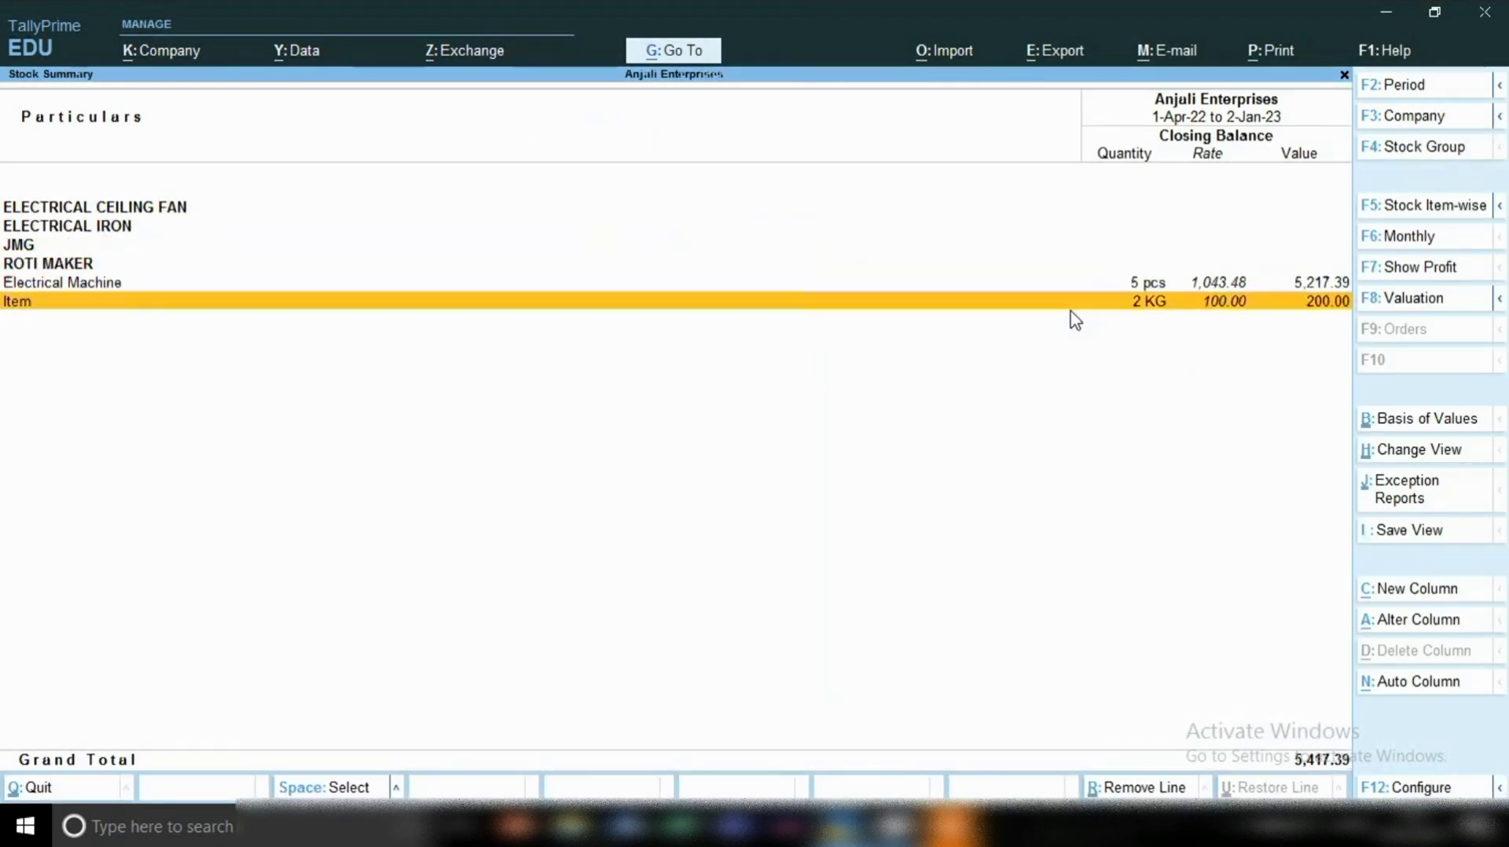
key(space)
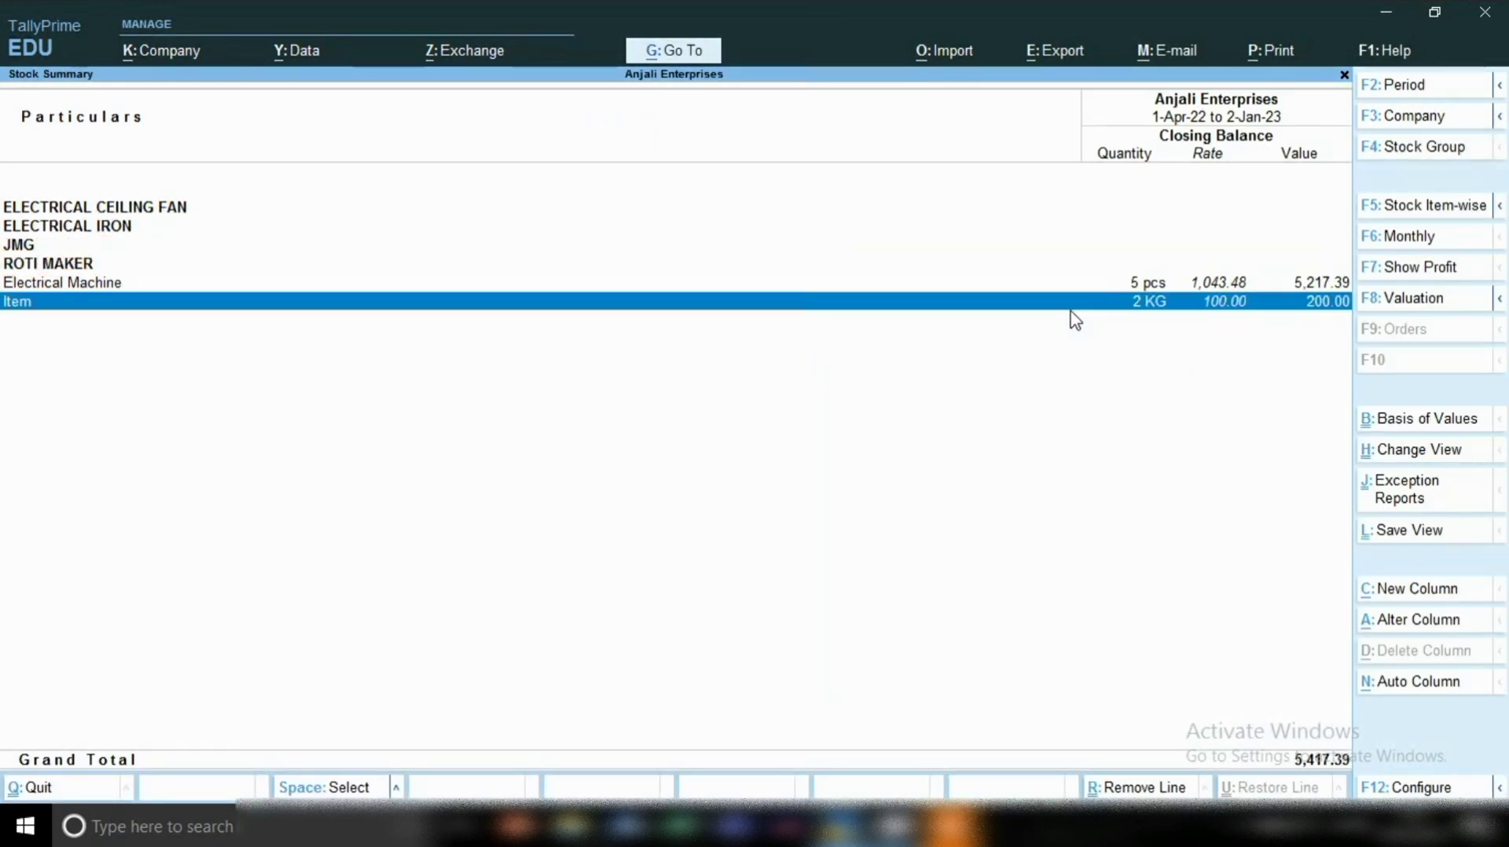
click(1231, 306)
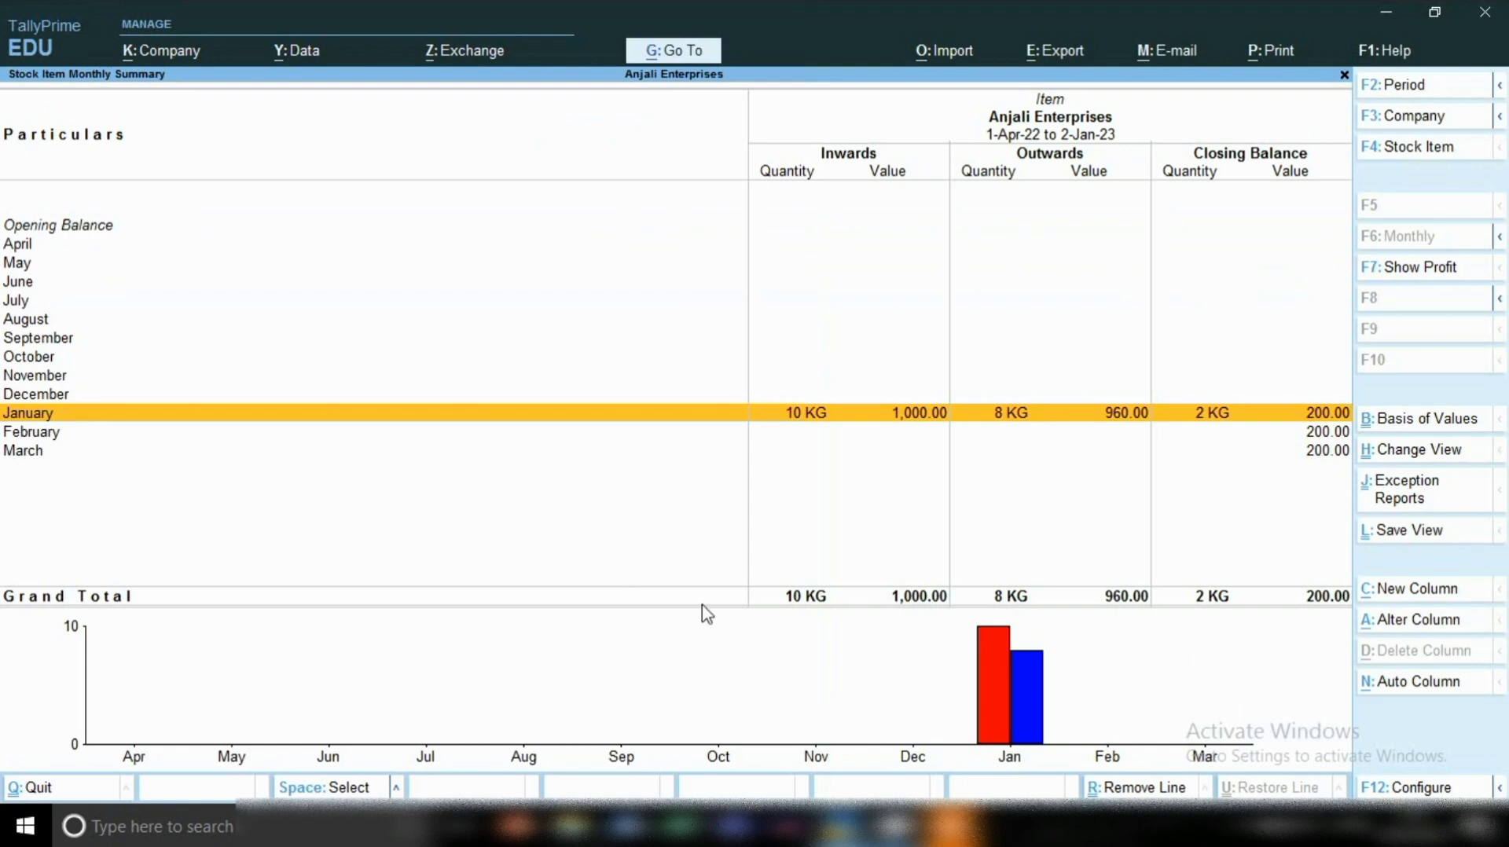
key(Return)
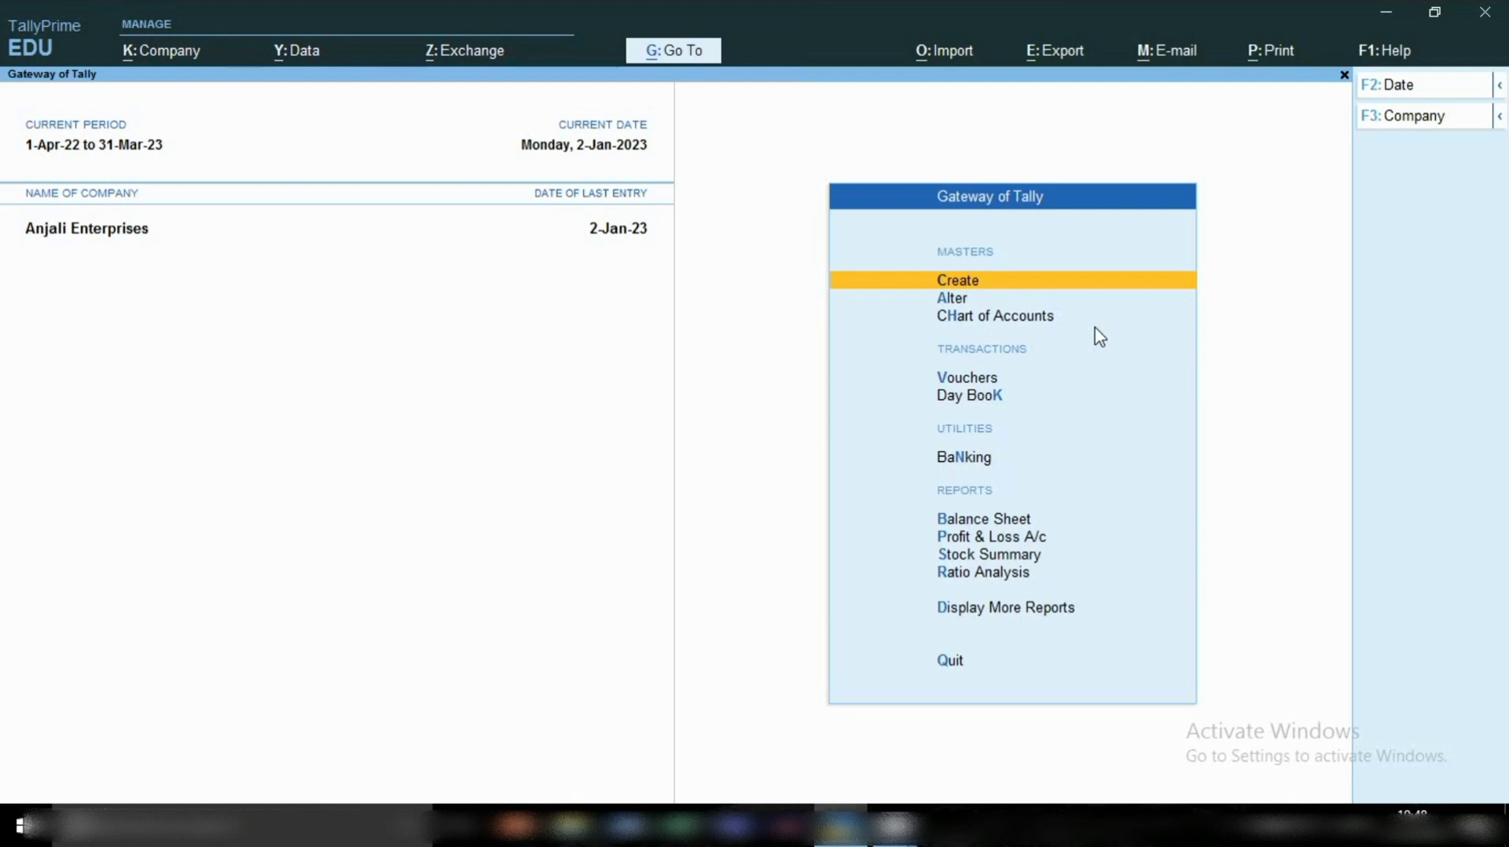
- Try to create a ledger named Water Exp
key(Return)
key(Down)
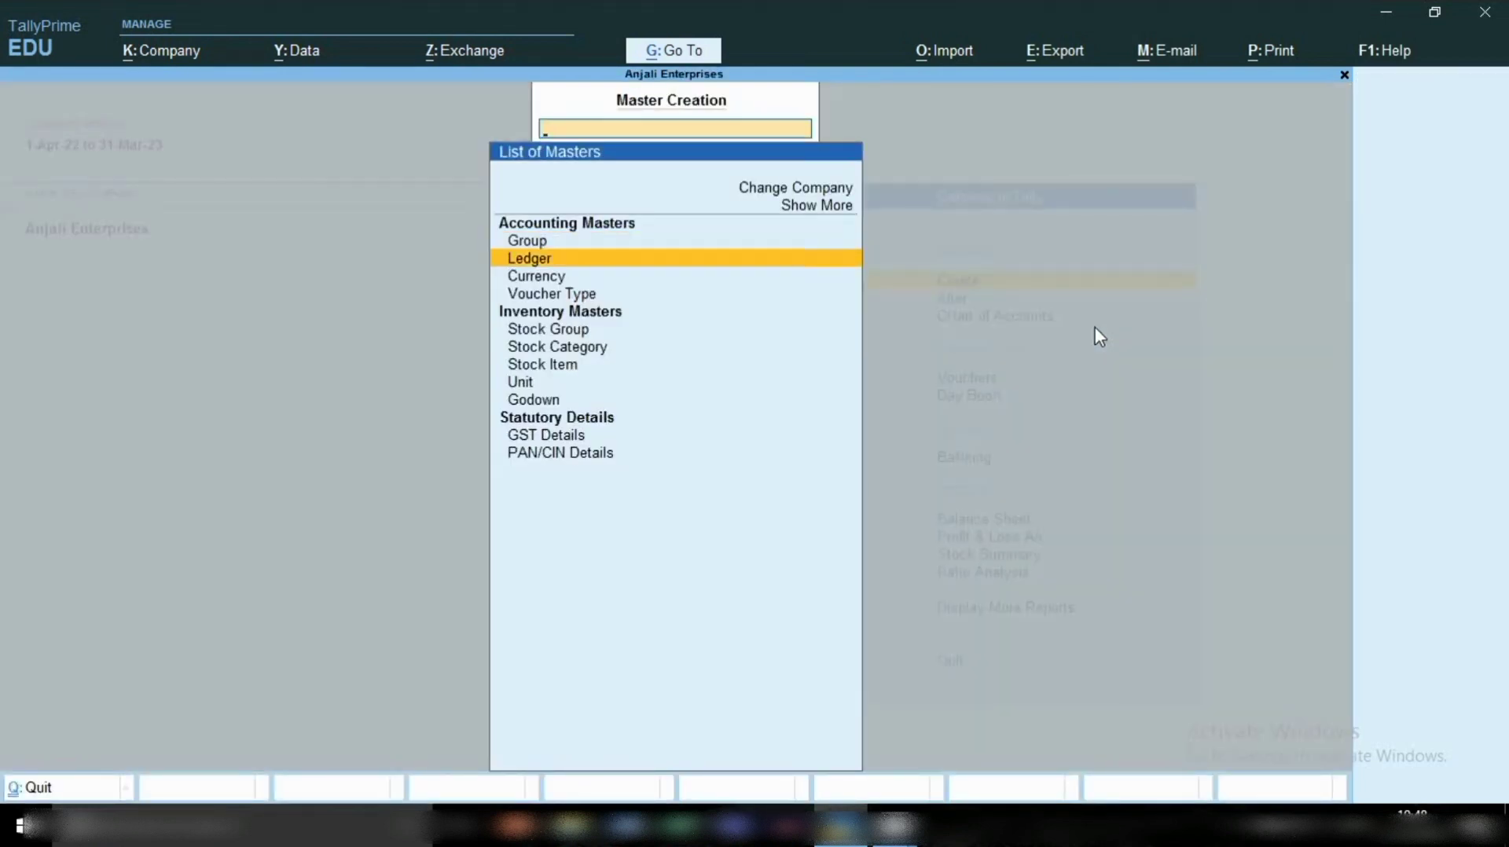
key(Return)
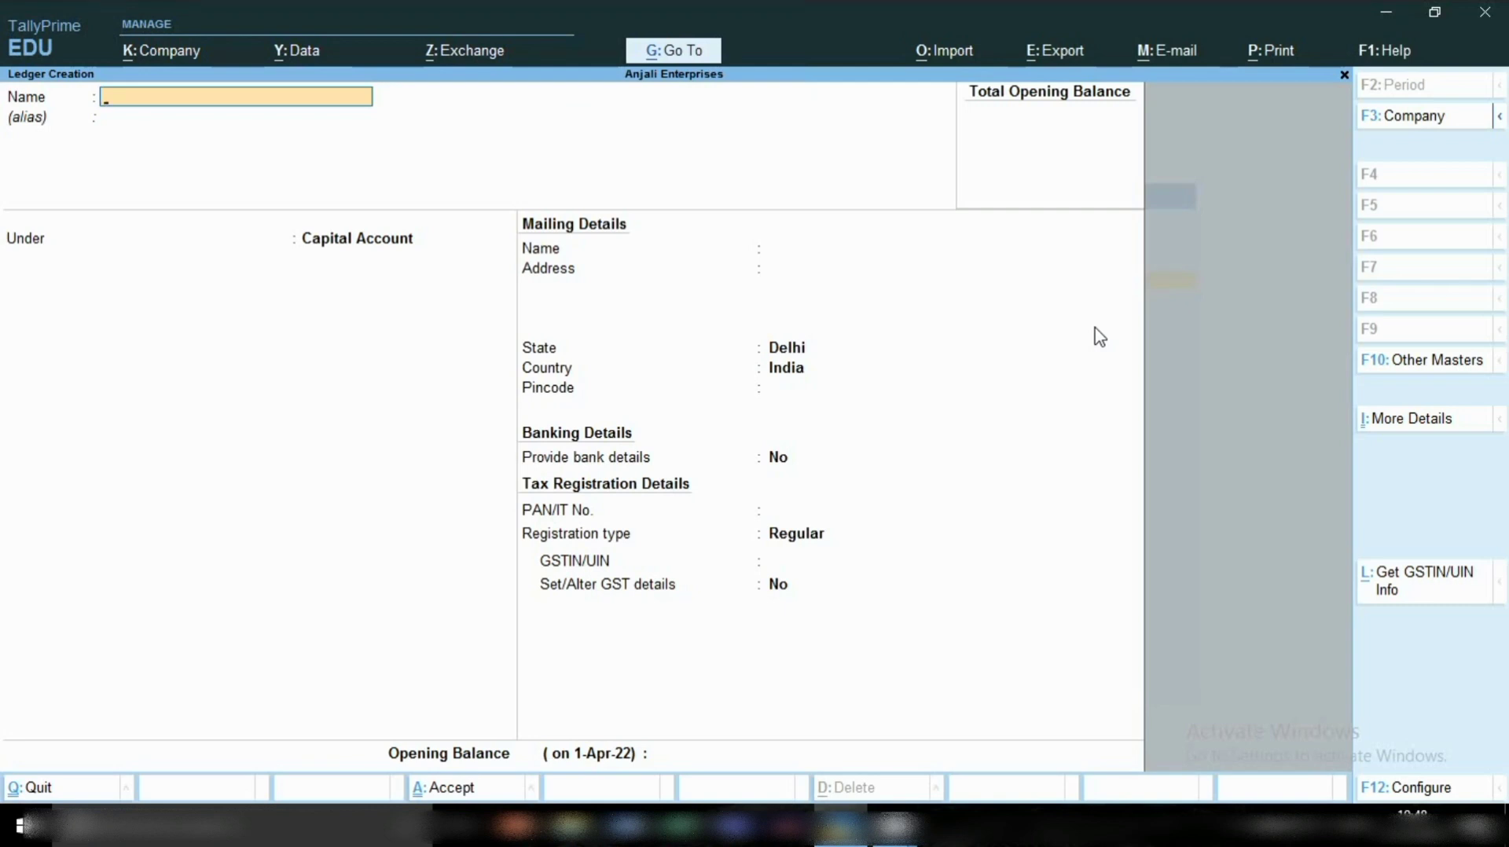
text(Water Exp)
key(Return)
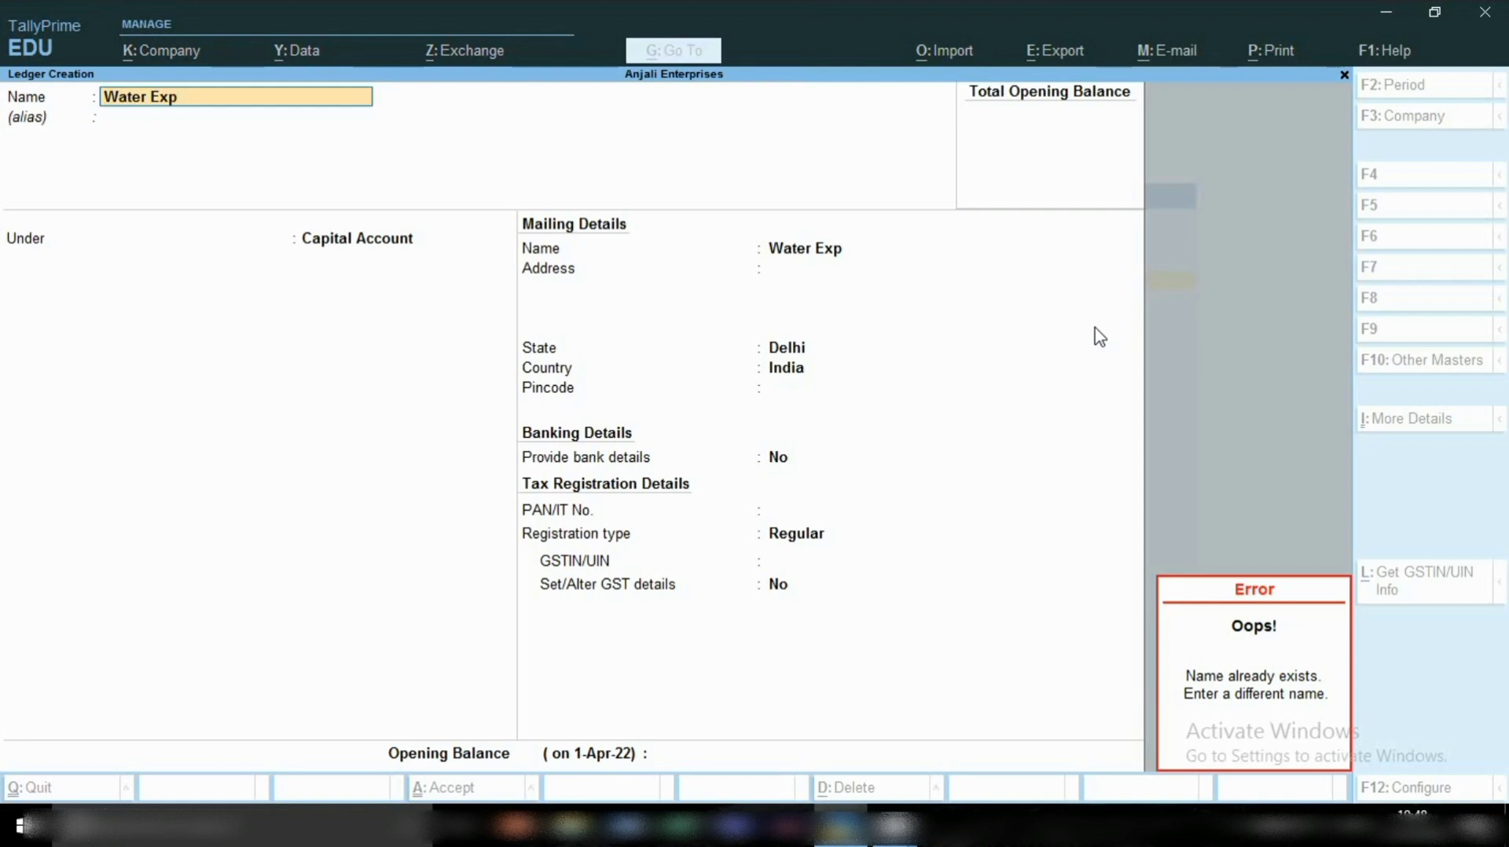
key(Escape)
key(BackSpace)
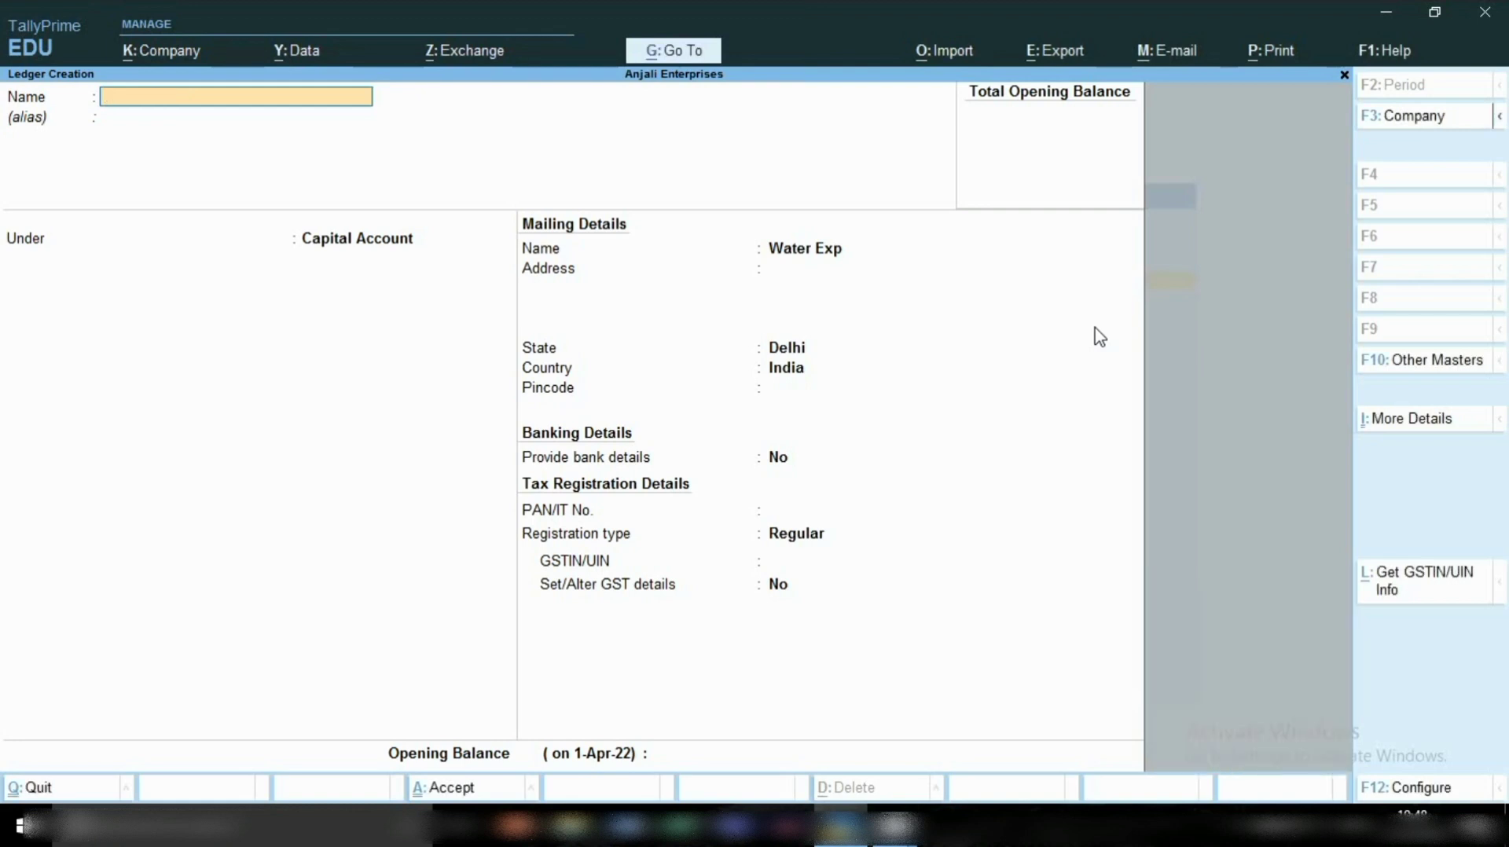
key(Escape)
key(Return)
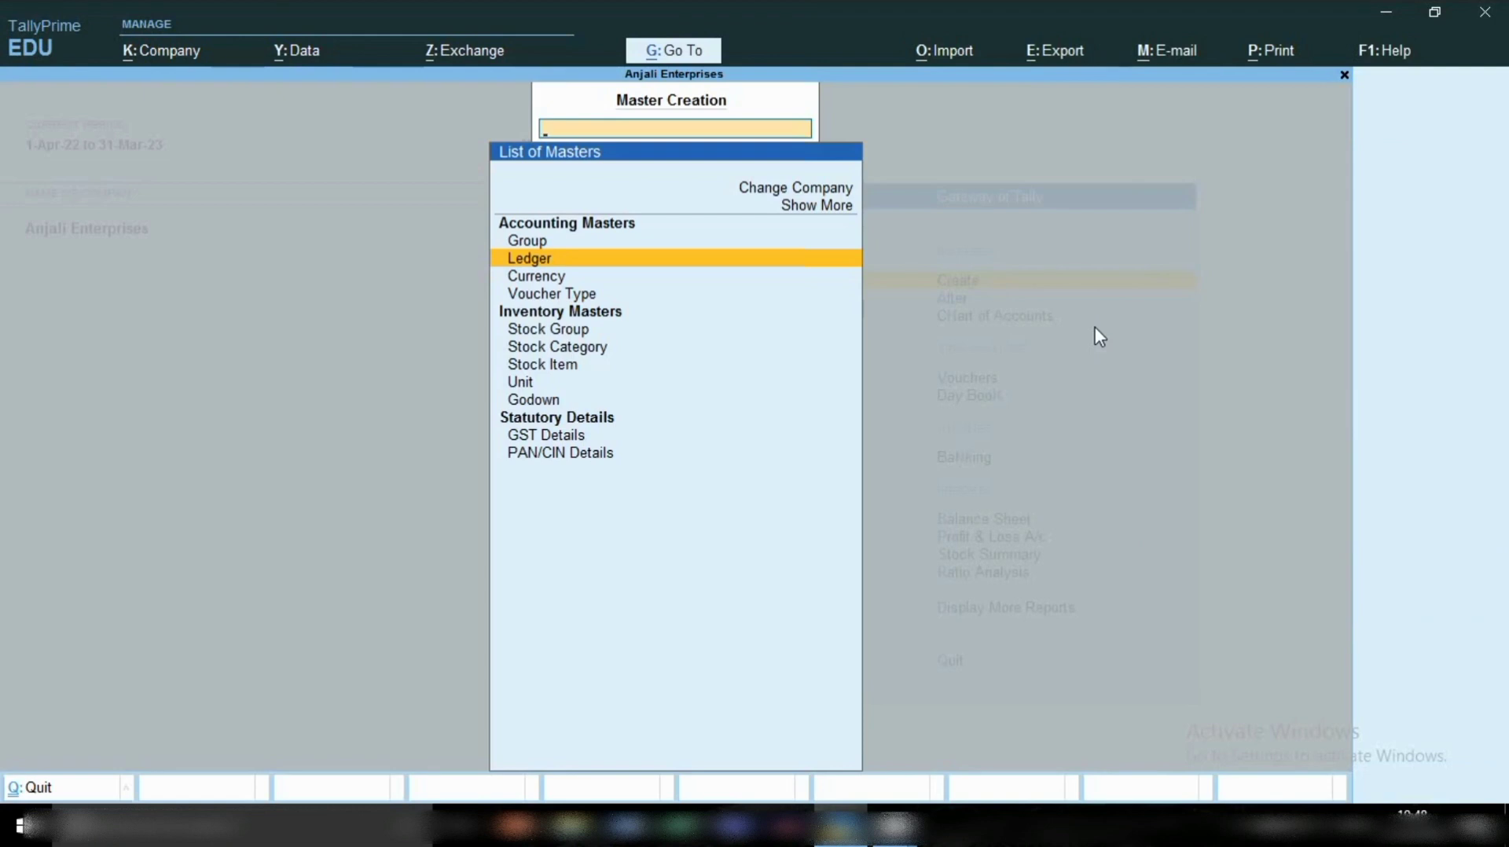
key(Escape)
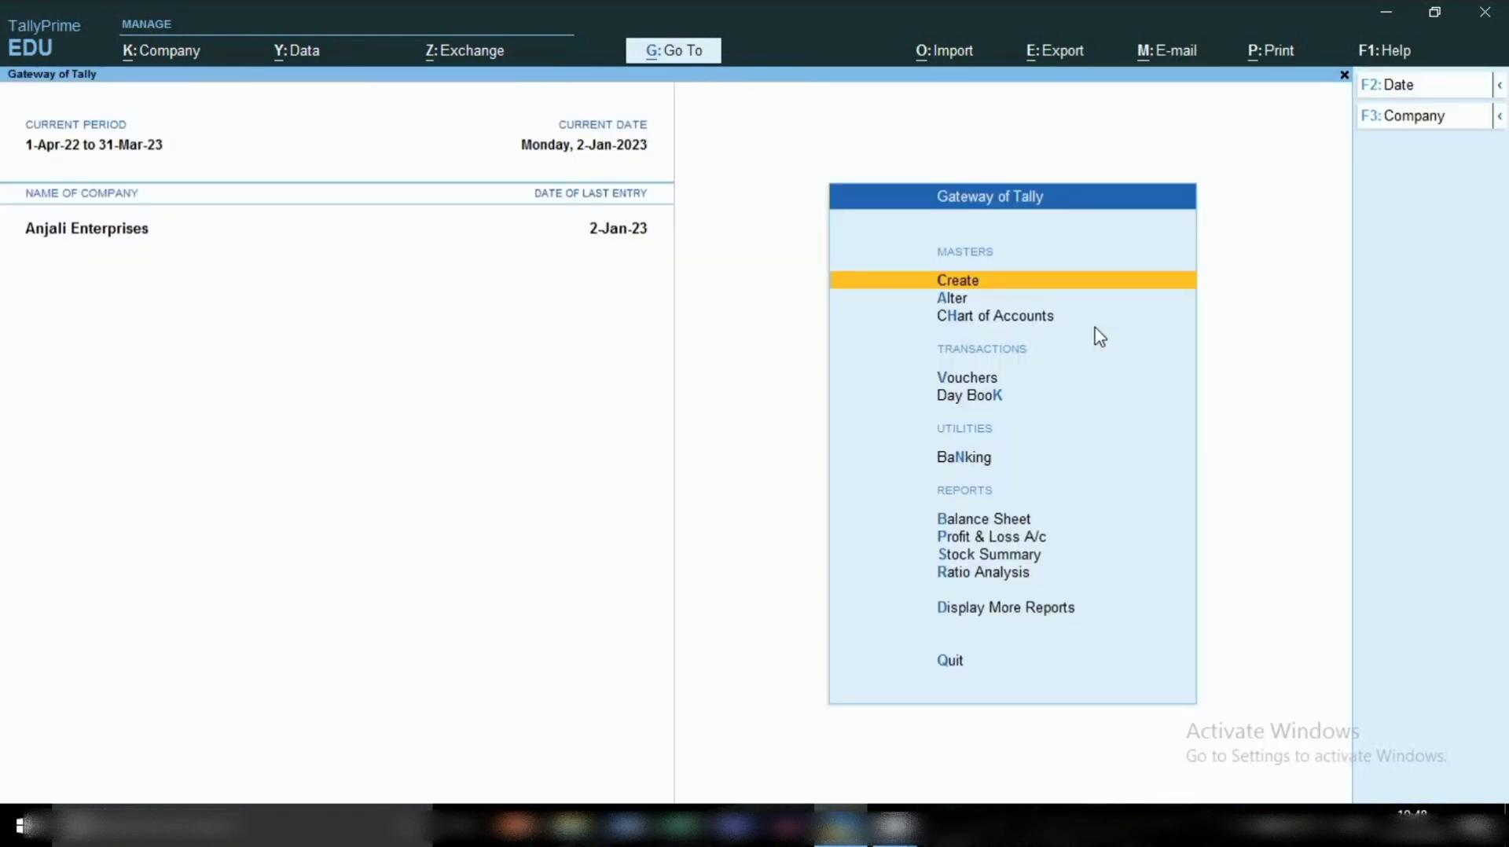
- Open the existing Water Exp ledger for alteration and set its type of ledger to Not Applicable
key(Down)
key(Return)
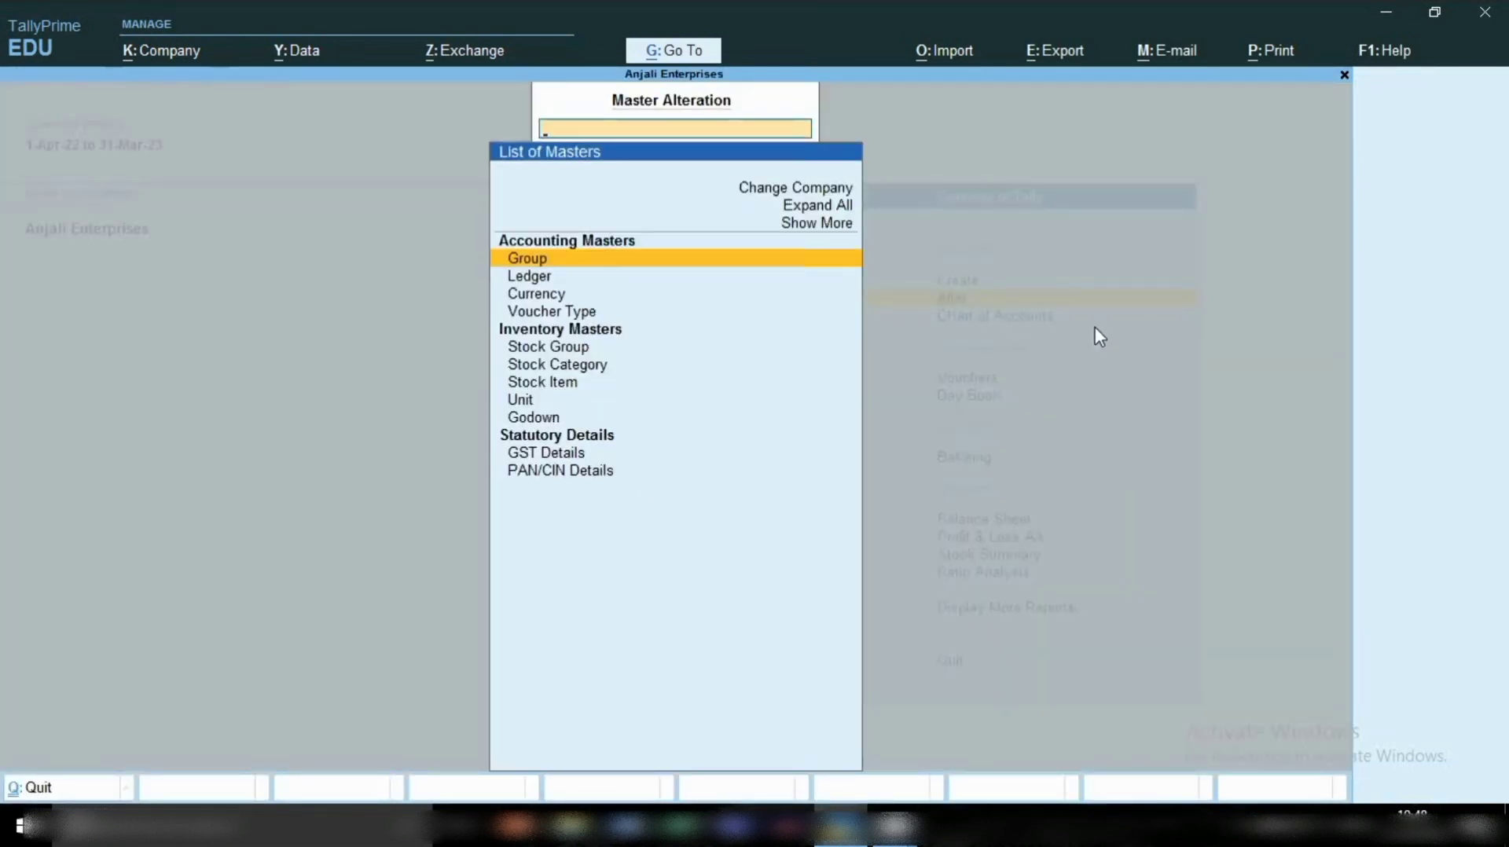
key(Down)
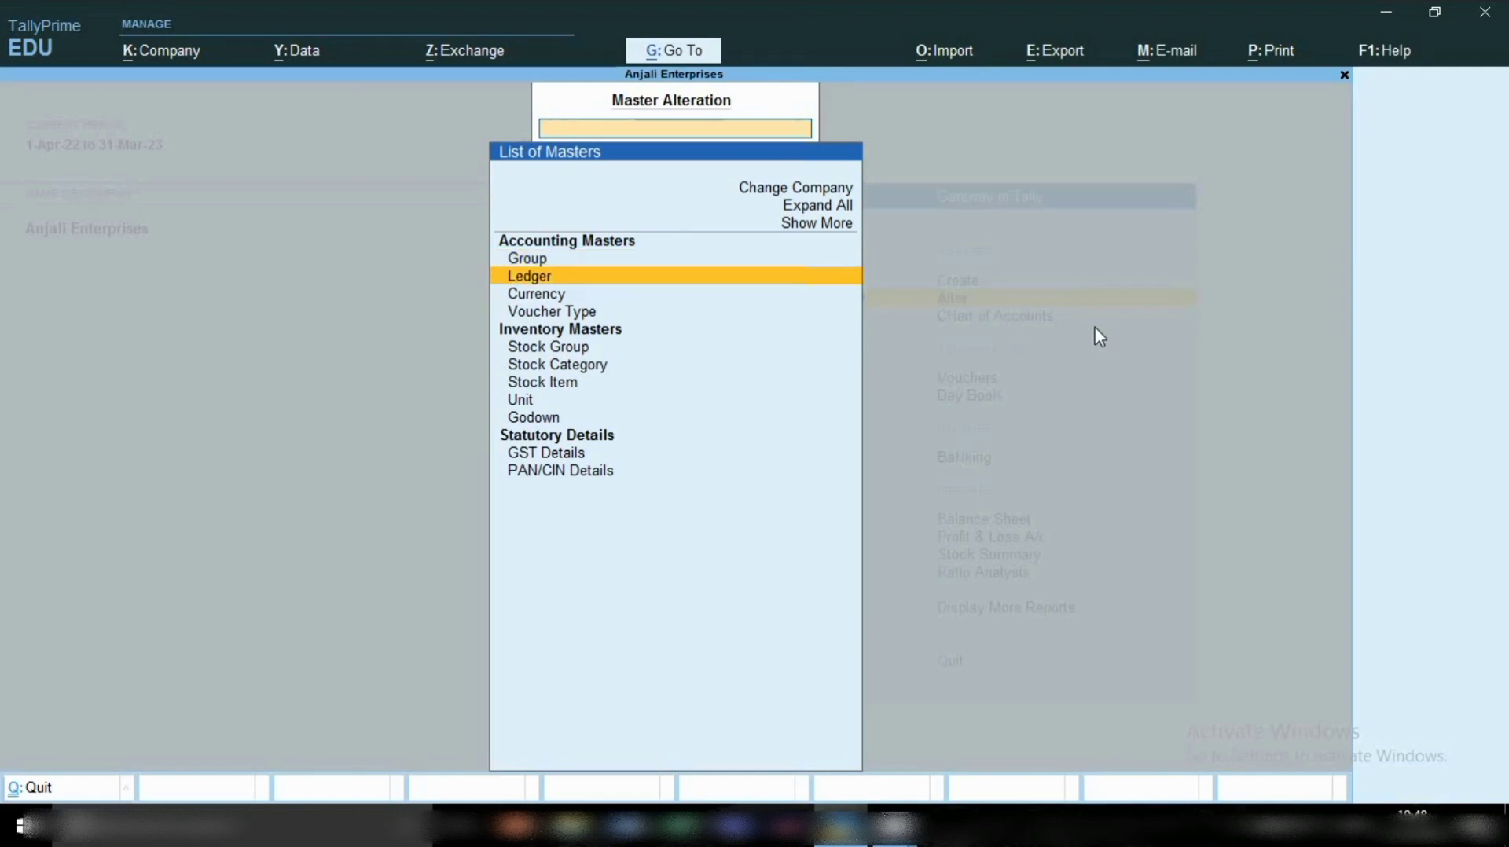
key(Return)
text(Water)
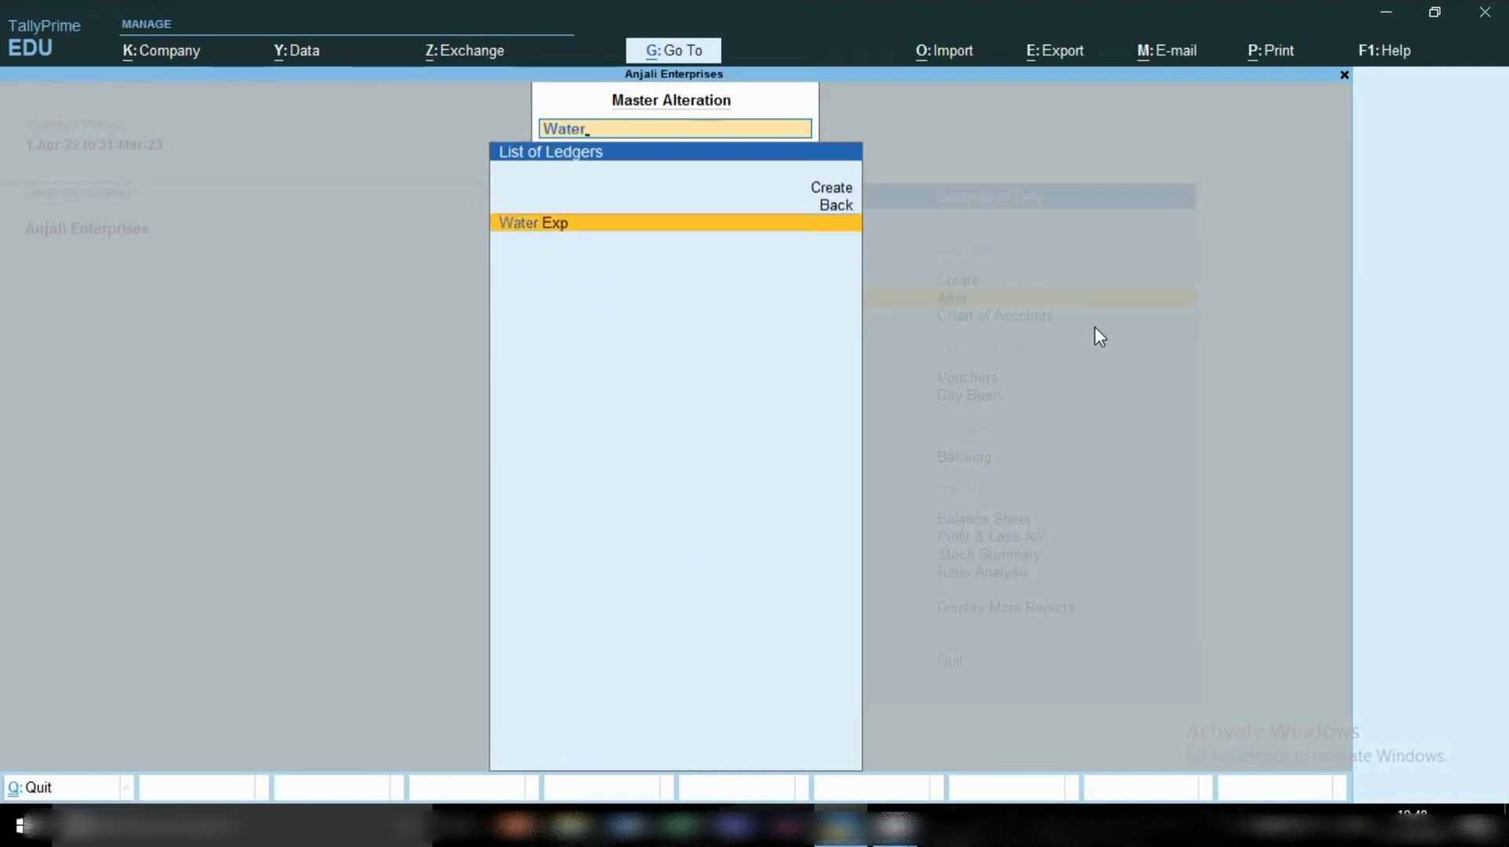
key(Return)
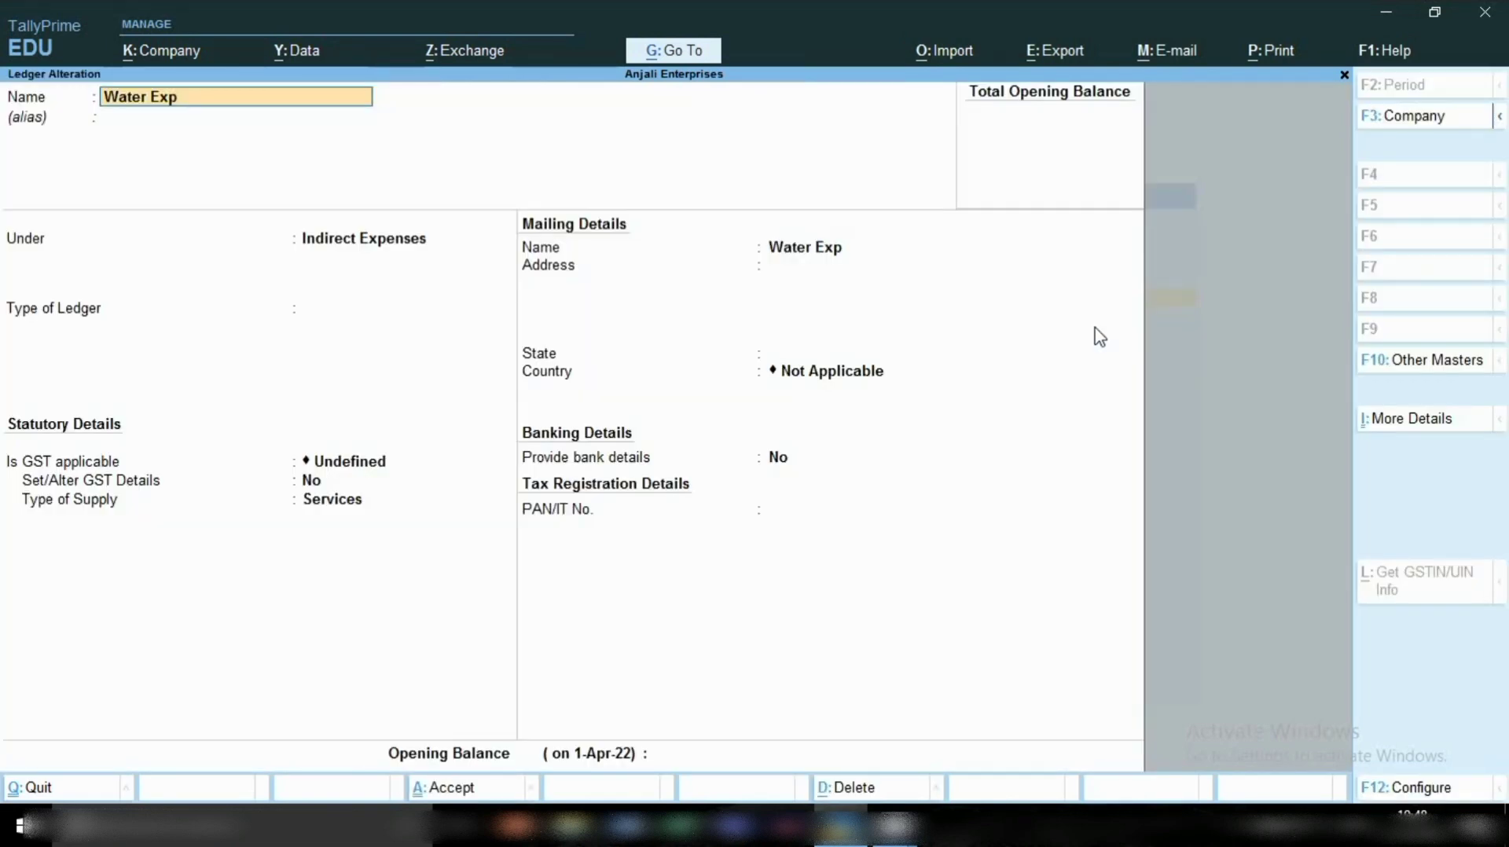
key(Return)
key(Return)
key(Return)
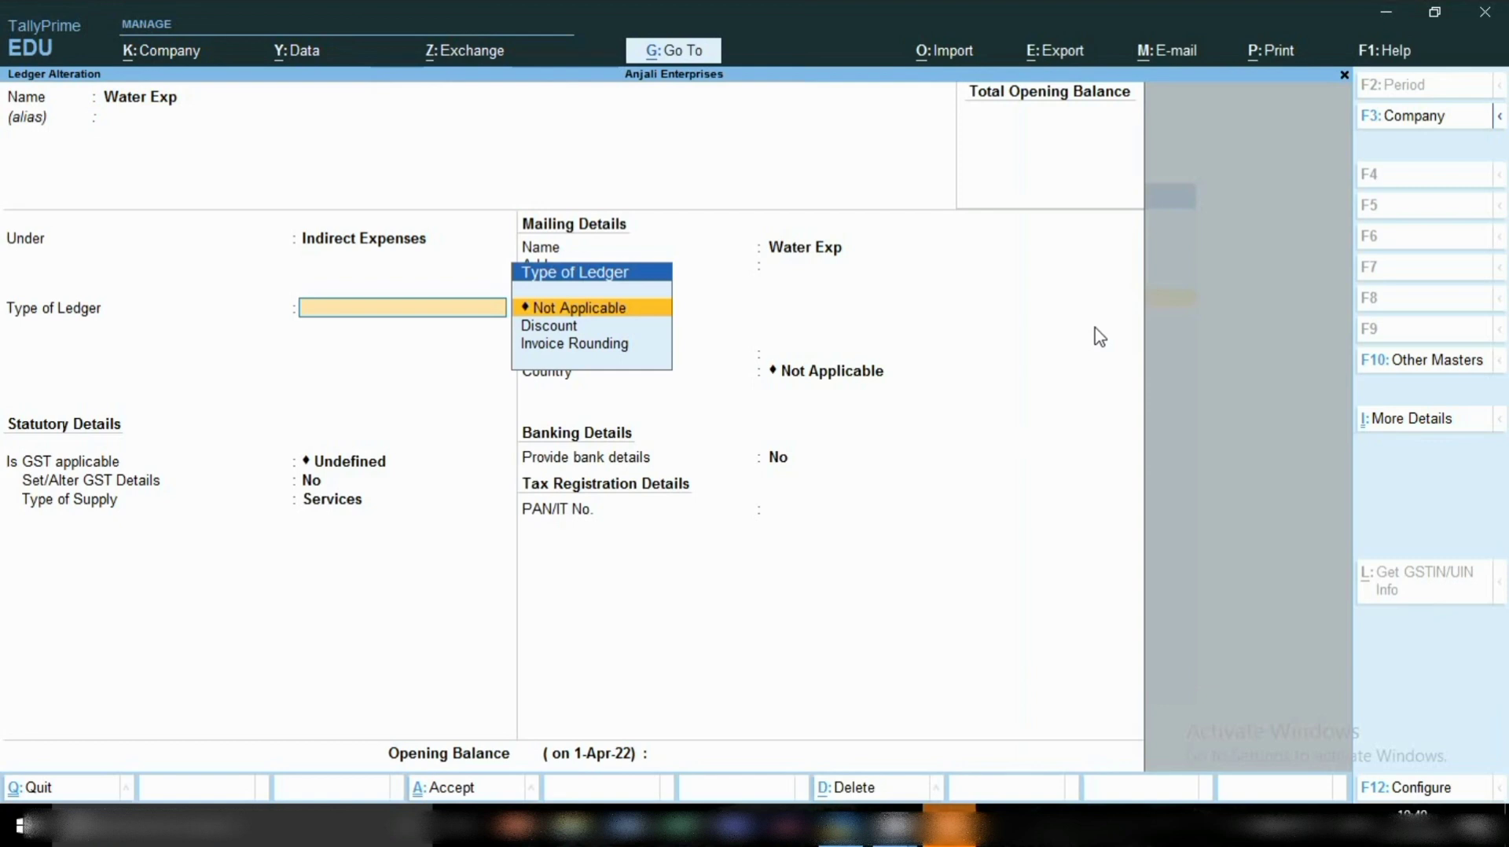
key(Return)
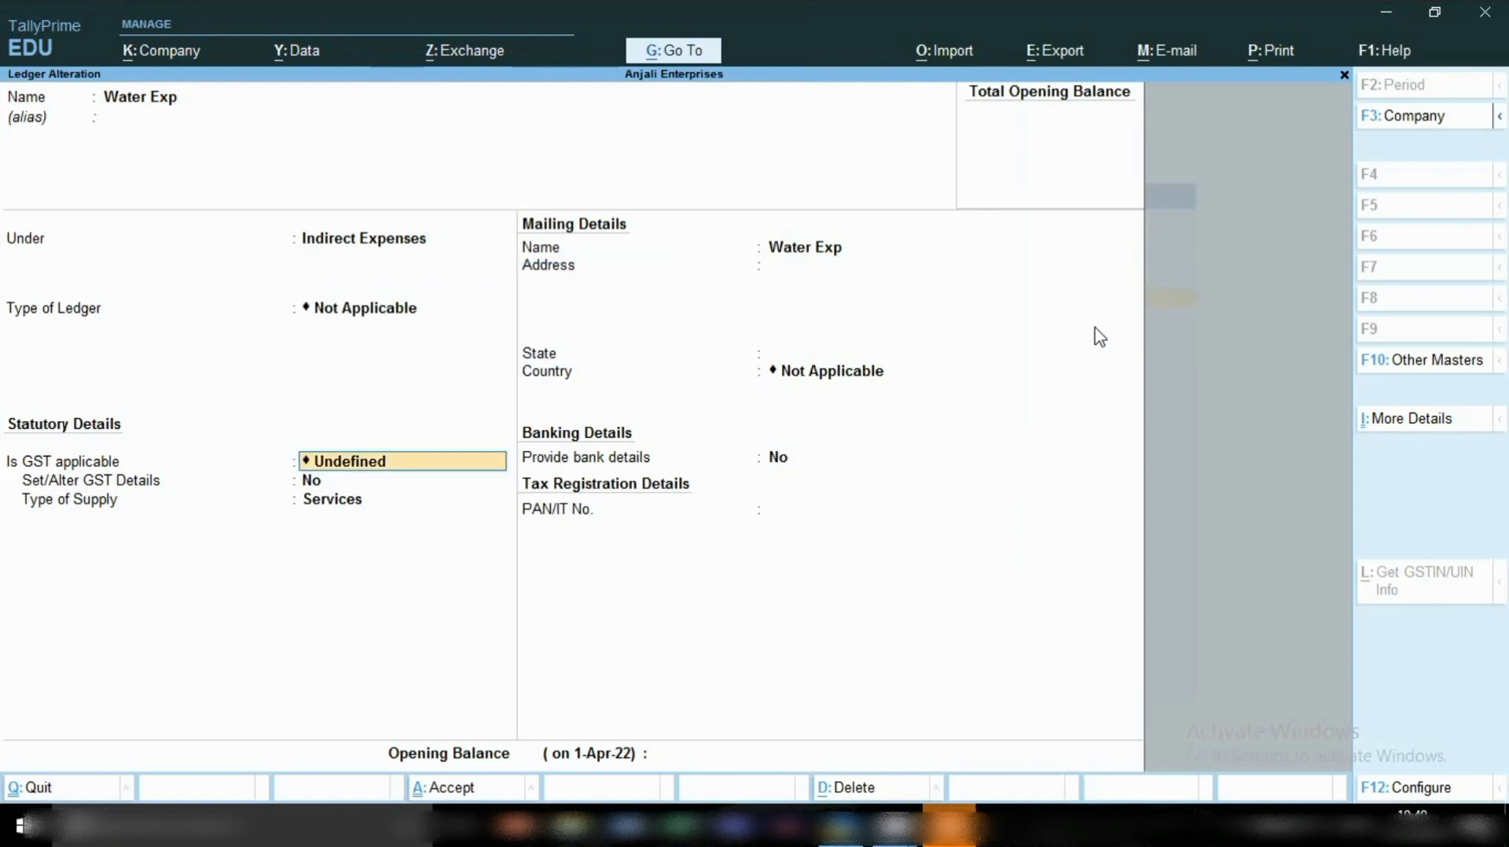
- Mark GST as Not Applicable for Water Exp, keep assessable value inclusion as Not Applicable, and save the ledger
text(N)
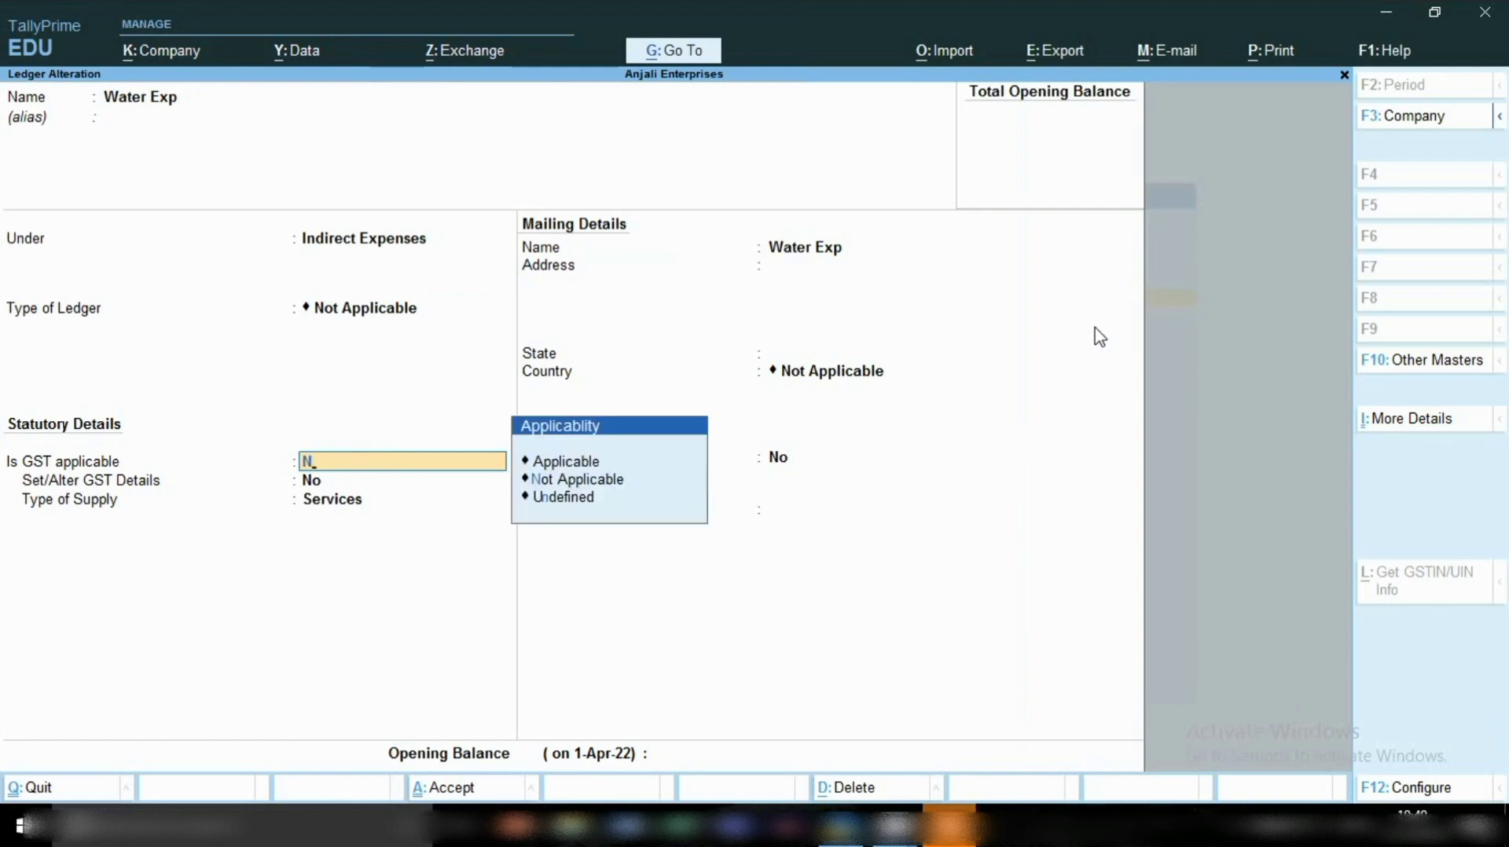
key(Return)
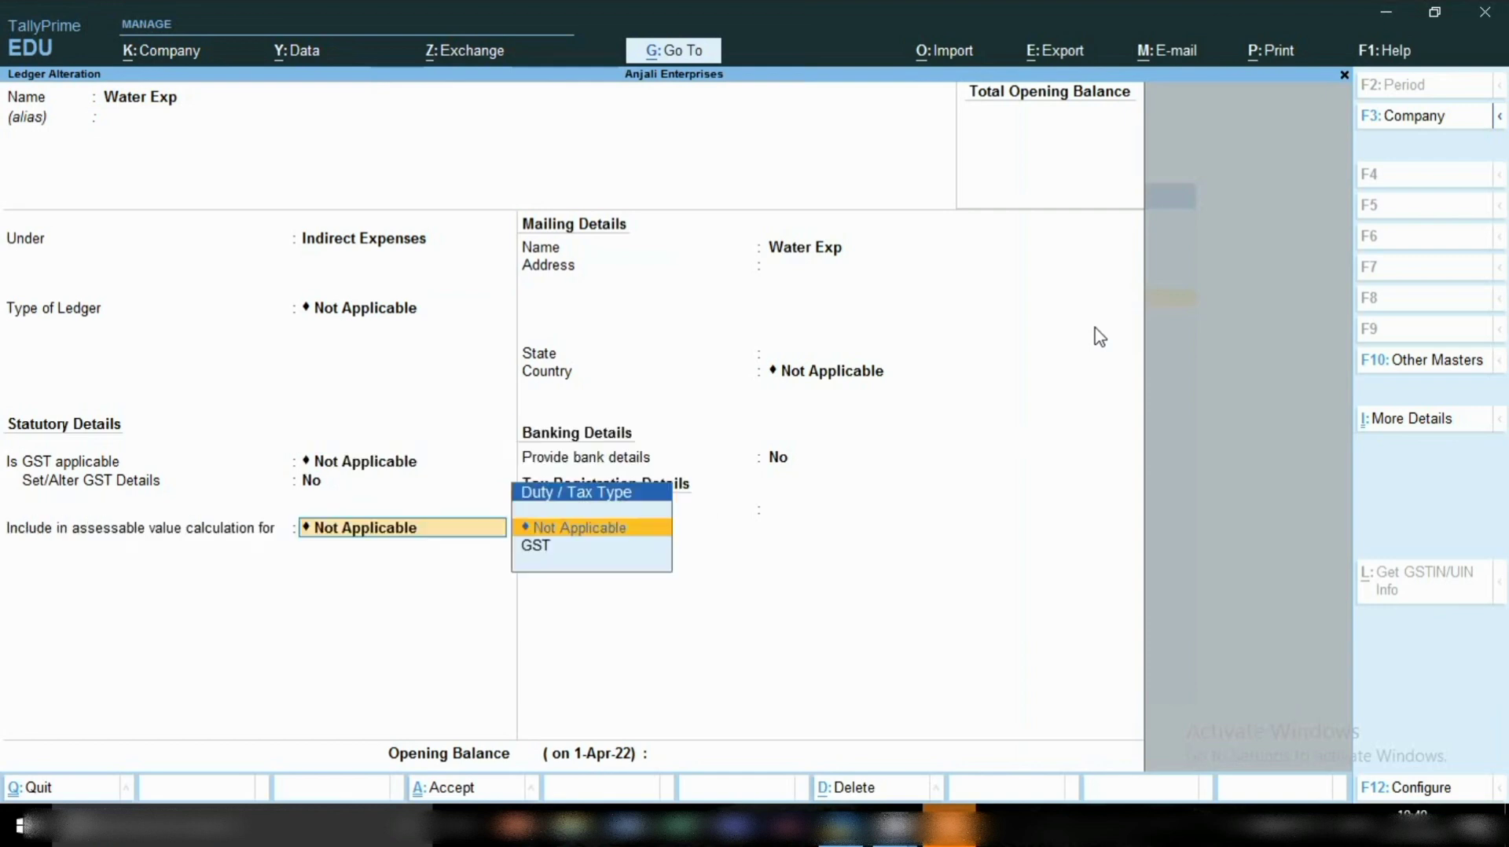
key(Return)
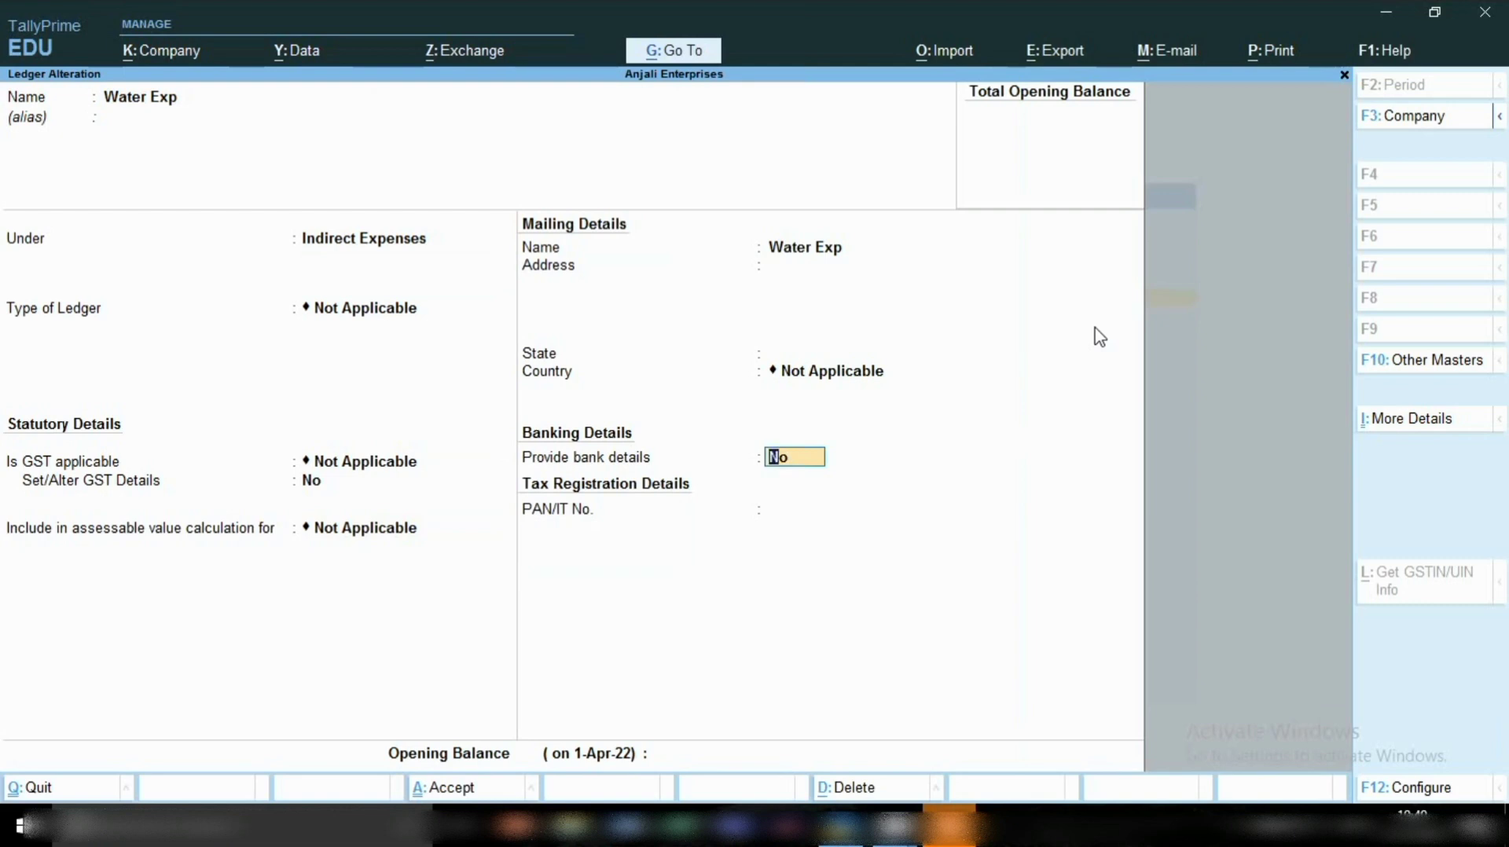
key(Return)
key(Return)
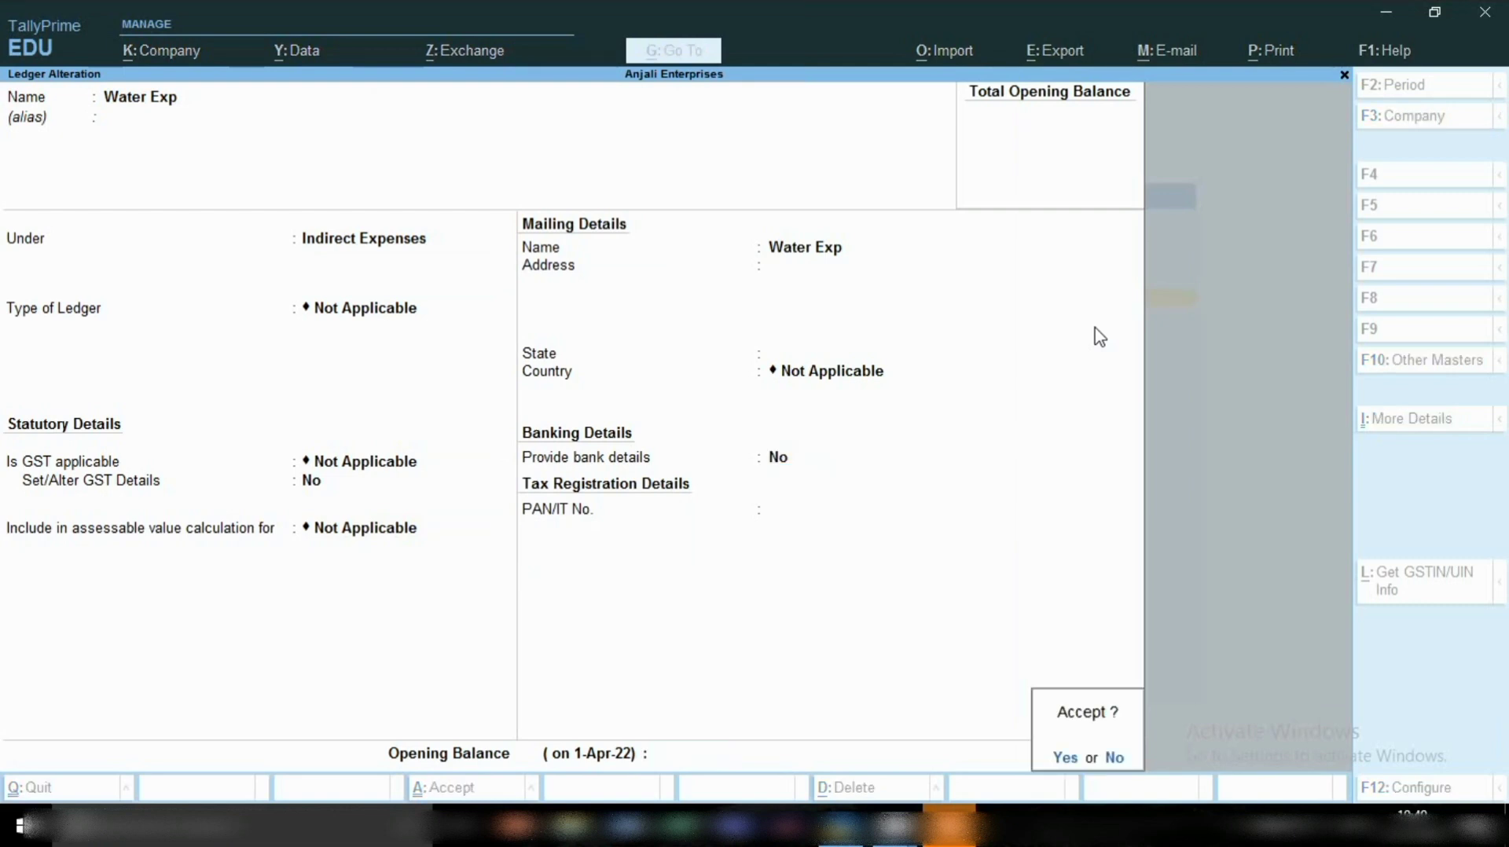
key(Return)
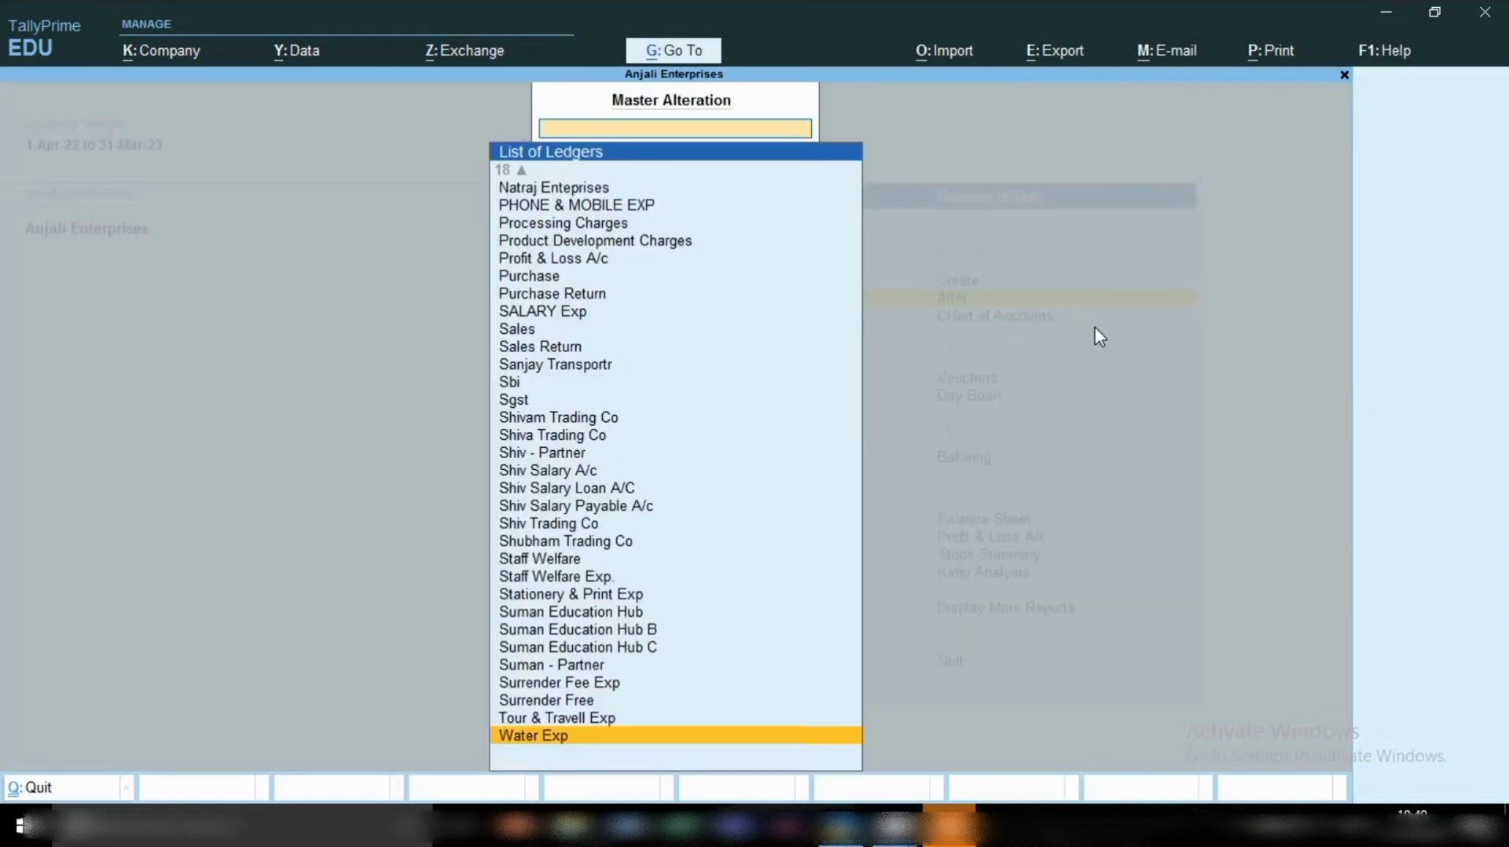
- Open the Staff Welfare ledger for alteration and set its type of ledger to Not Applicable
text(St)
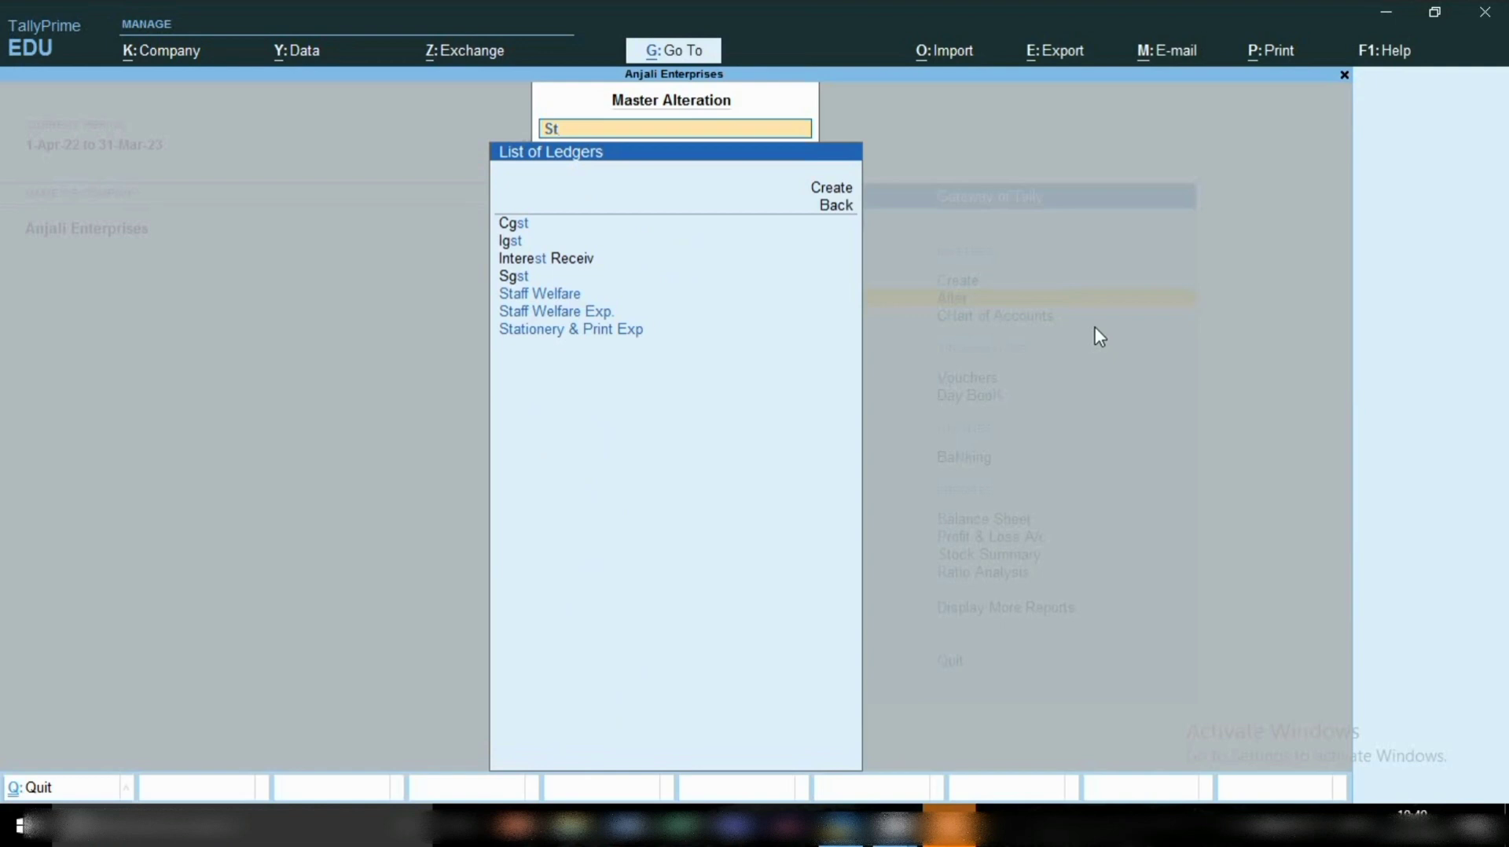
key(Return)
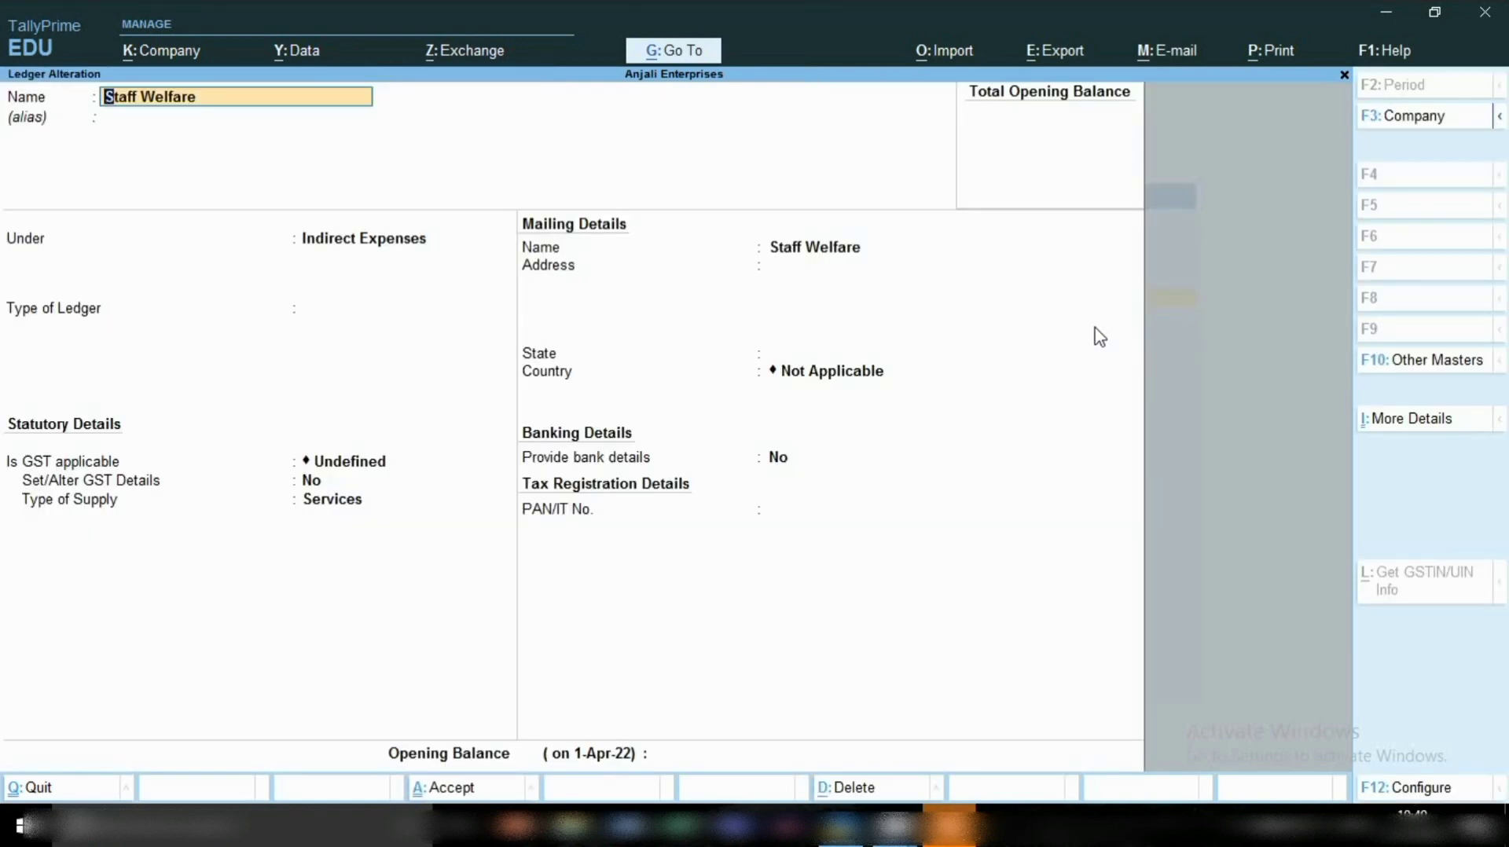
key(Return)
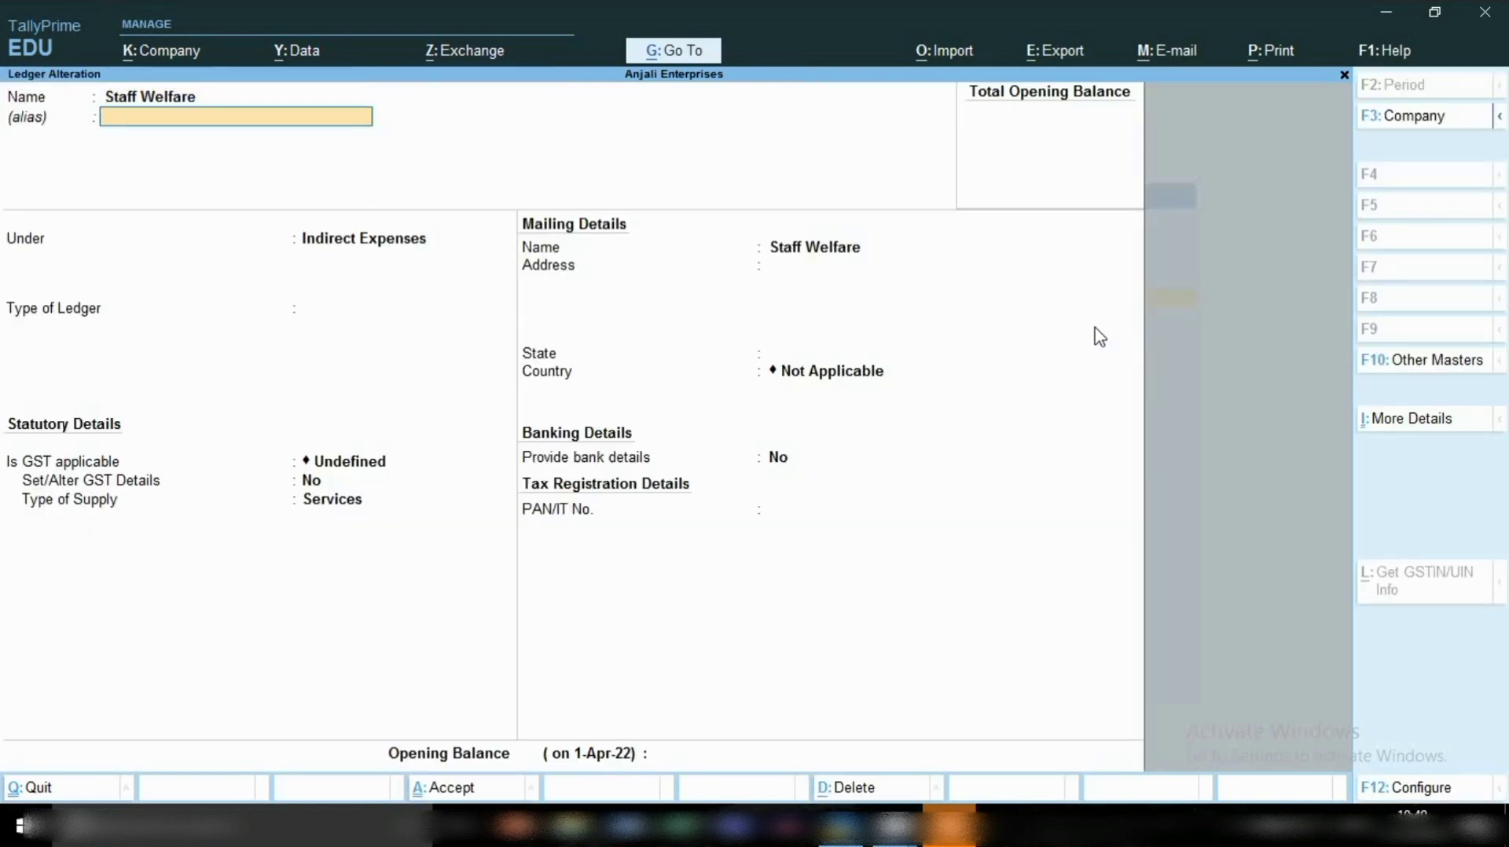
key(Return)
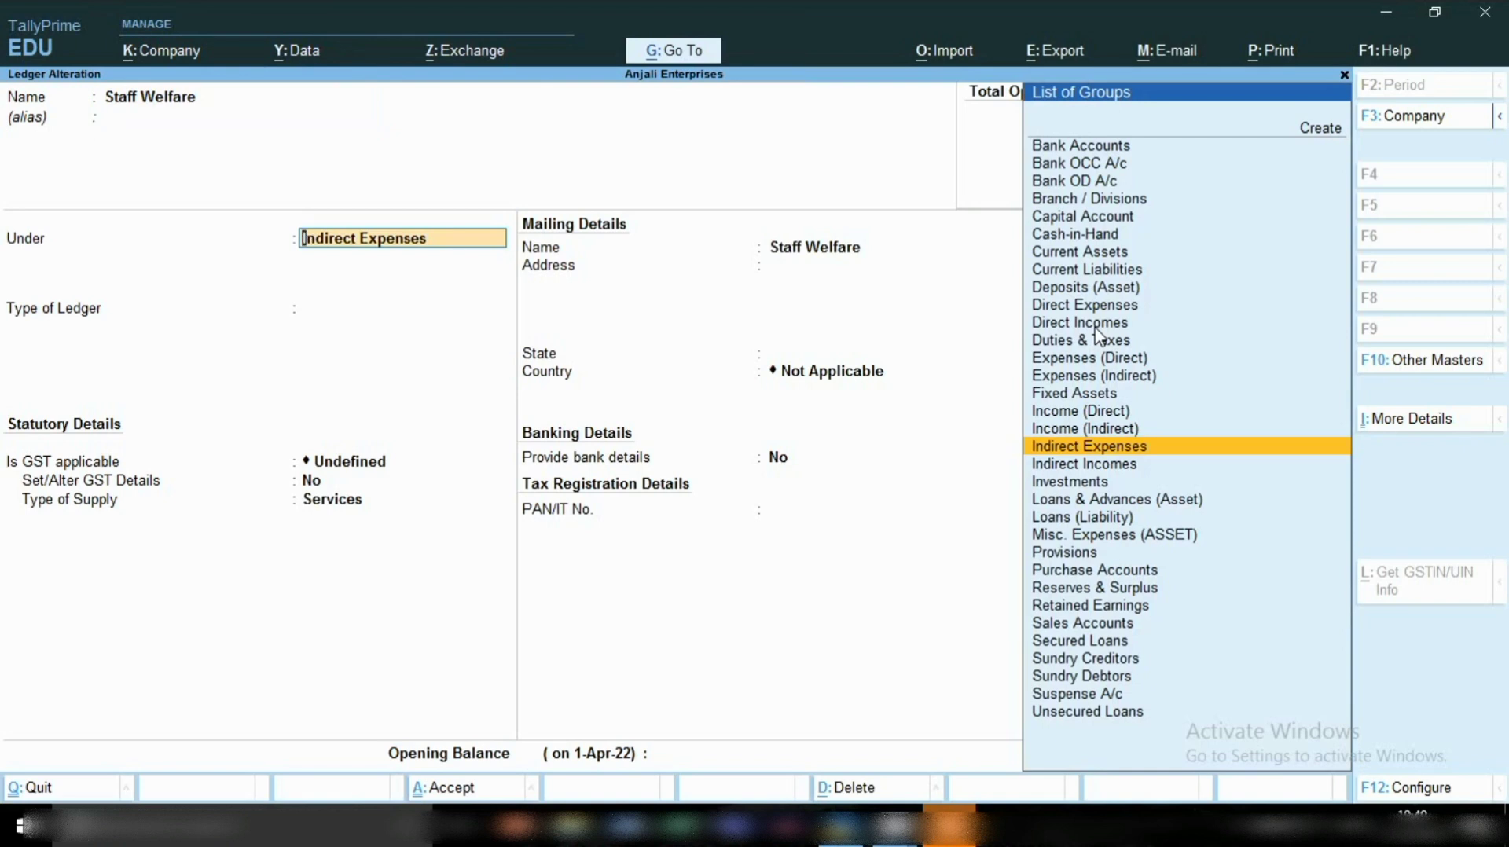
key(Return)
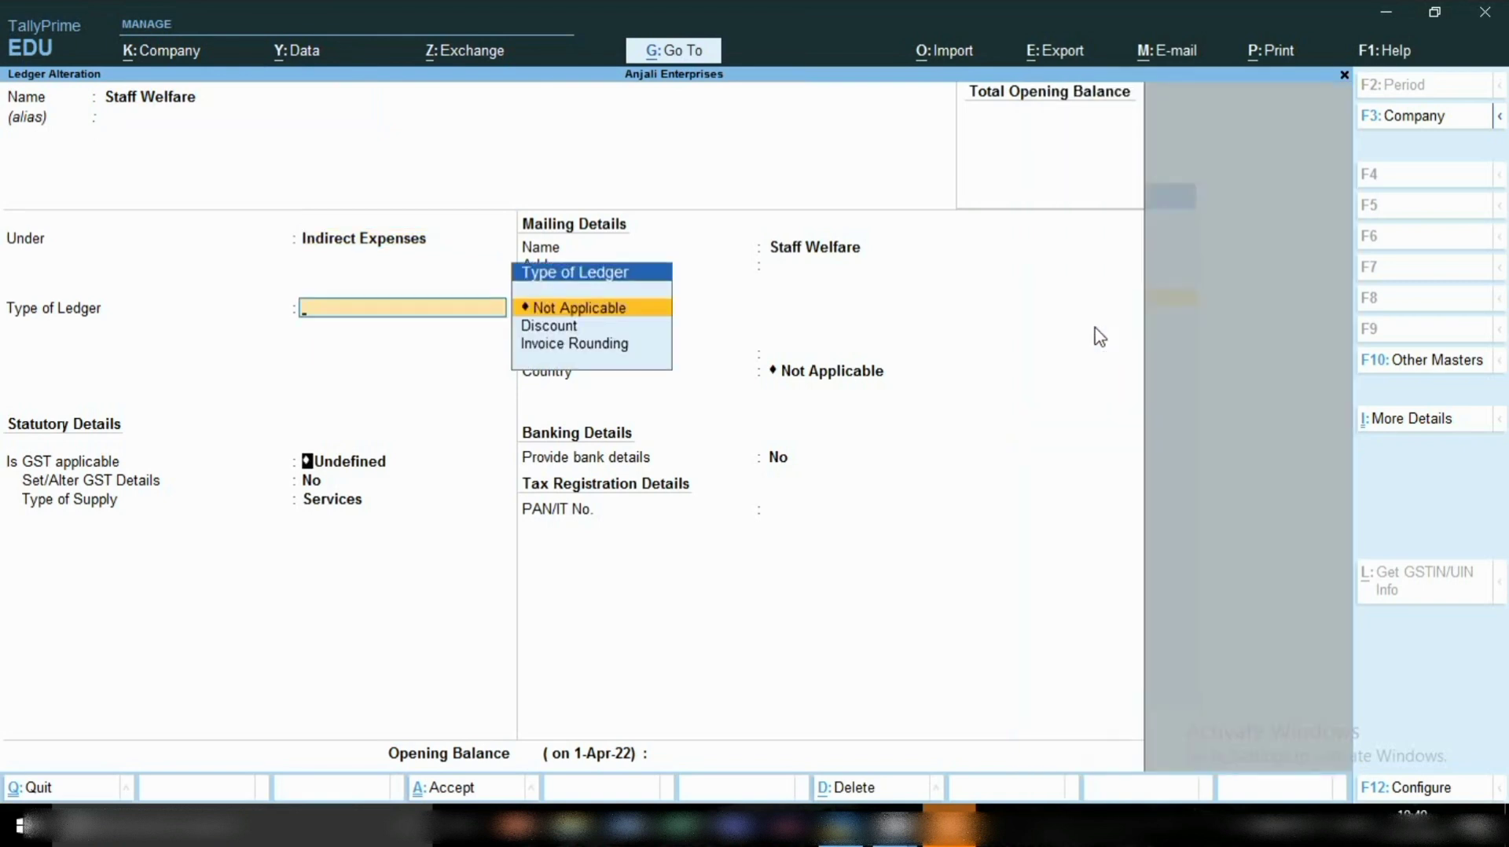
key(Return)
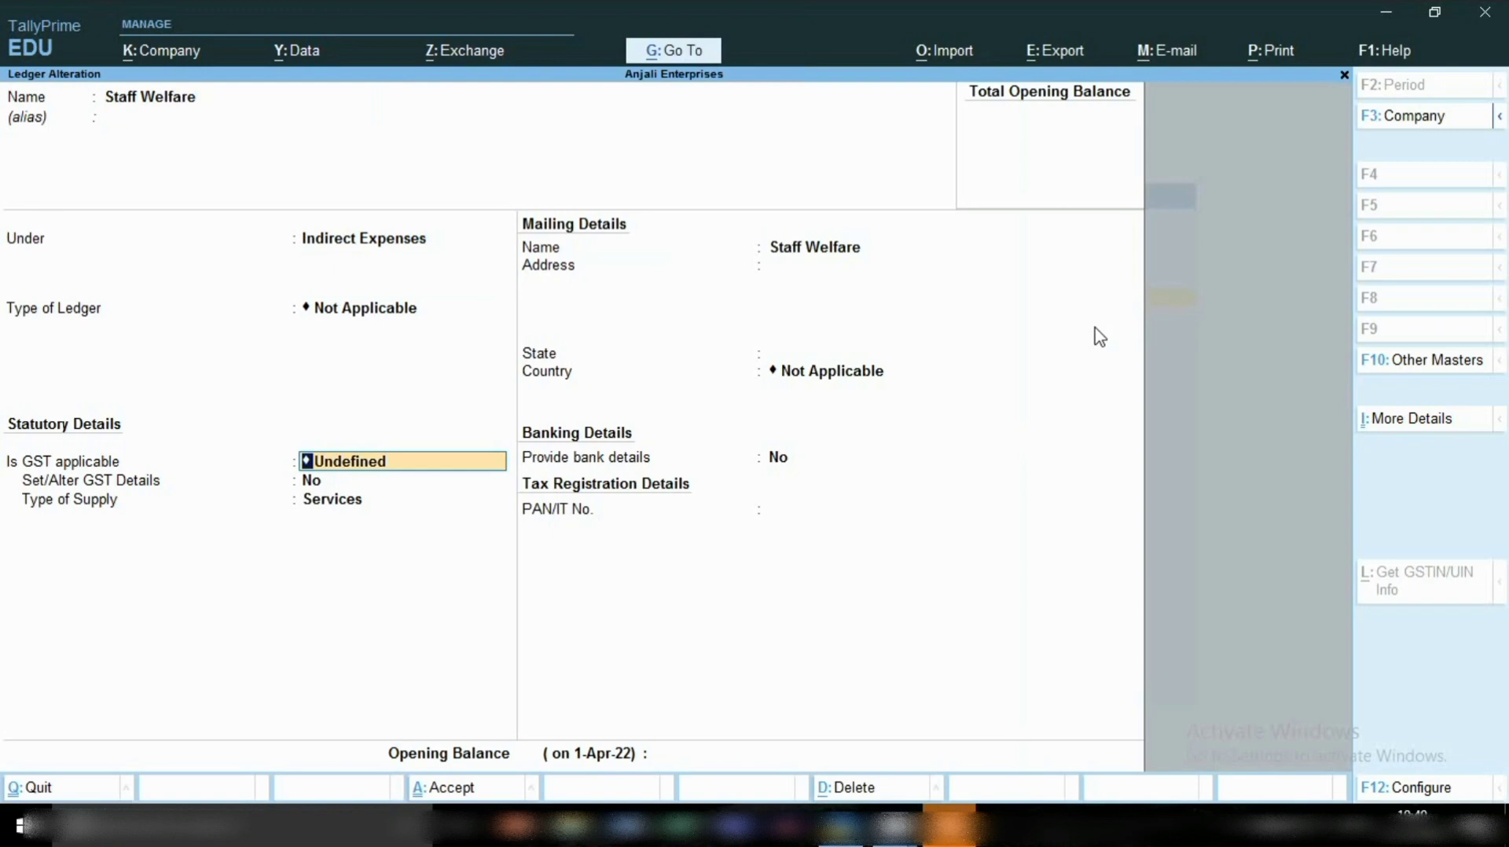
- Mark GST as Not Applicable for Staff Welfare, keep assessable value inclusion as Not Applicable, and save the ledger
text(N)
key(Return)
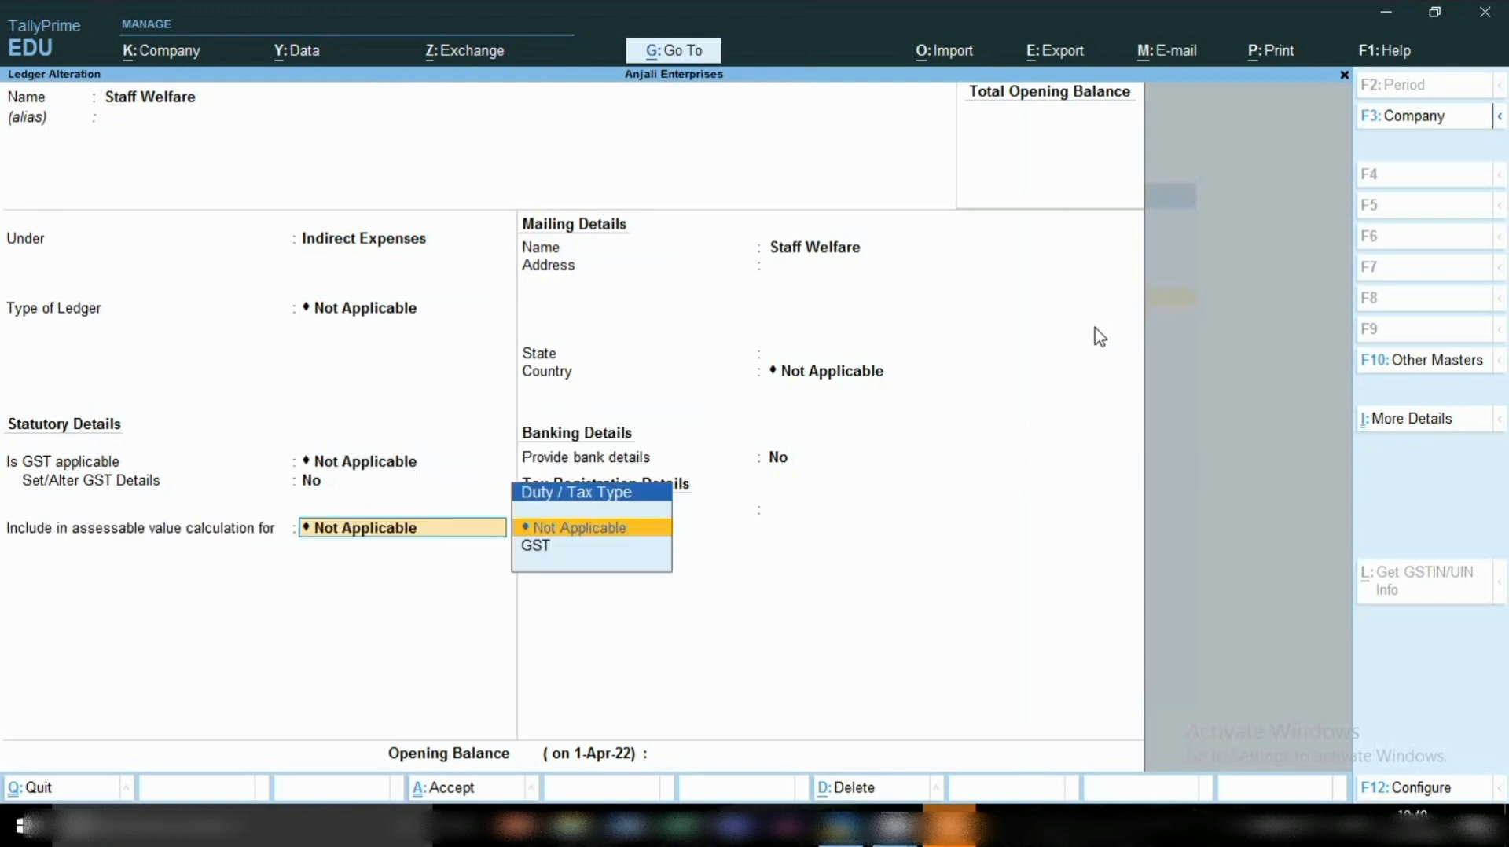
key(Return)
key(Return)
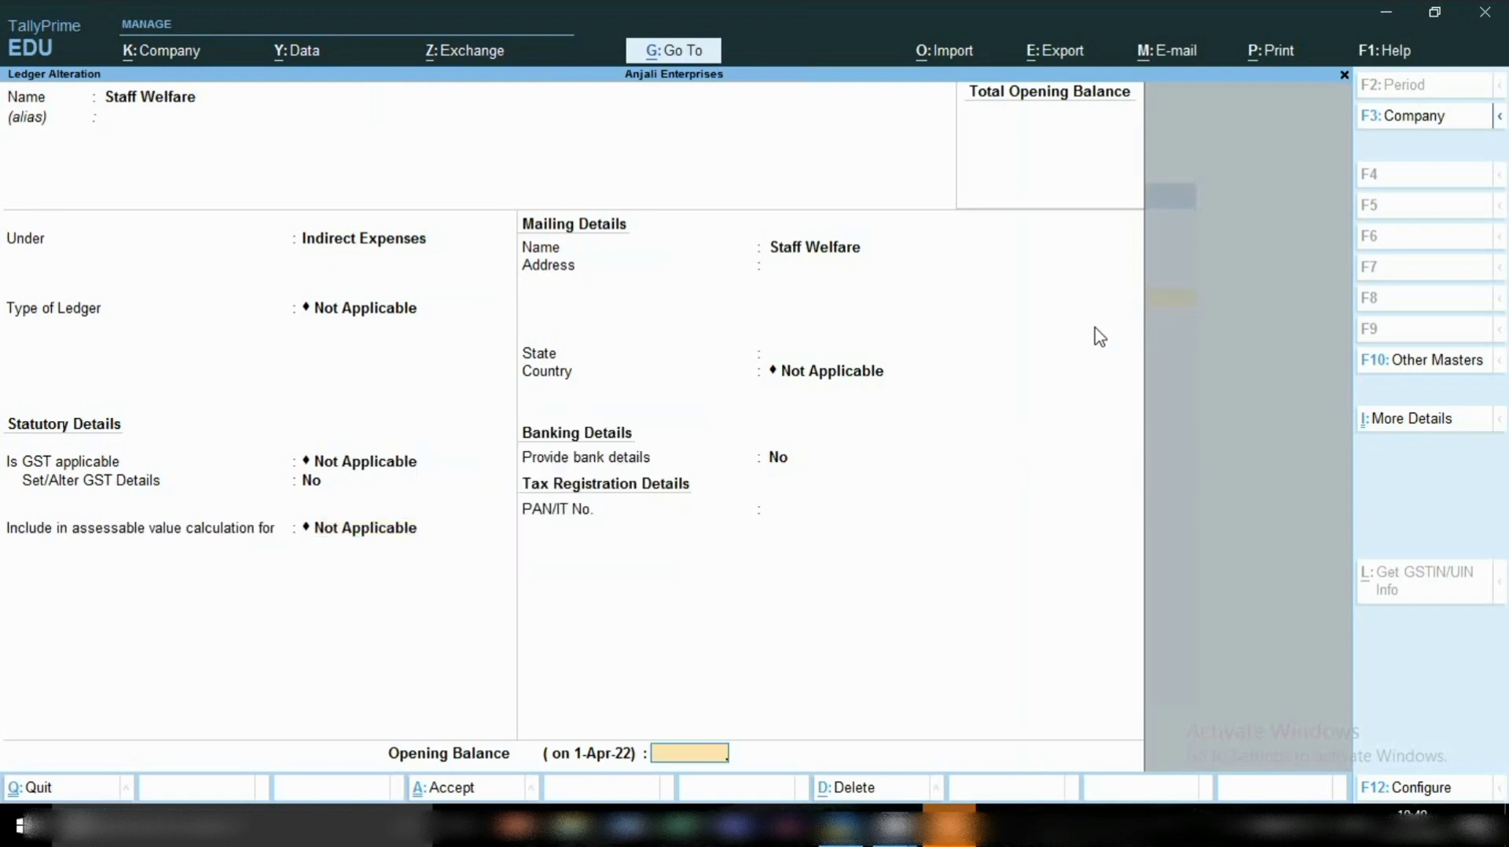
key(Return)
key(Return)
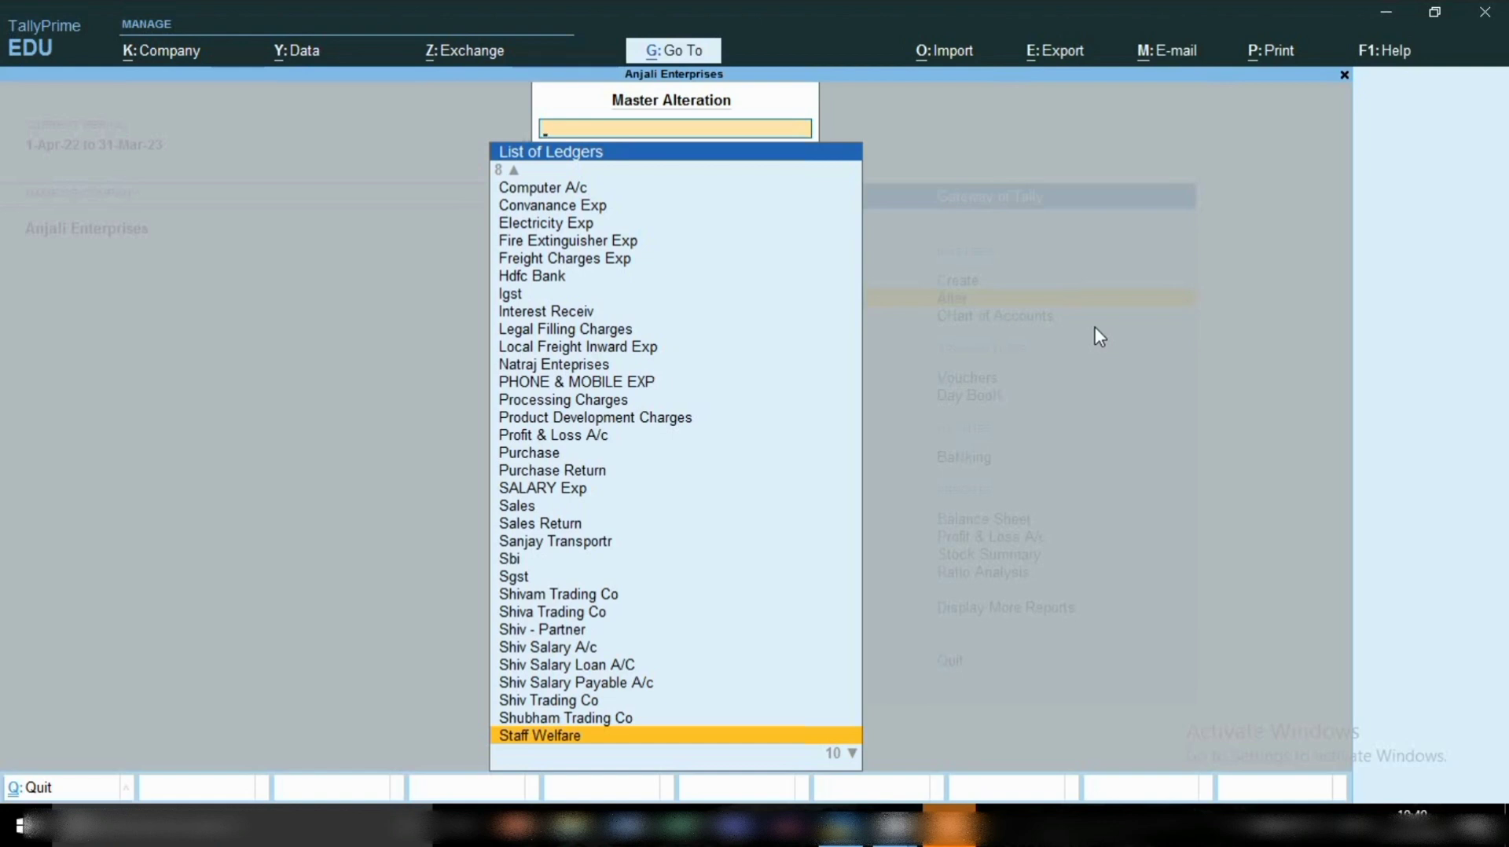
- Leave ledger alteration and start a new journal voucher dated 1.1.23
key(Escape)
key(Escape)
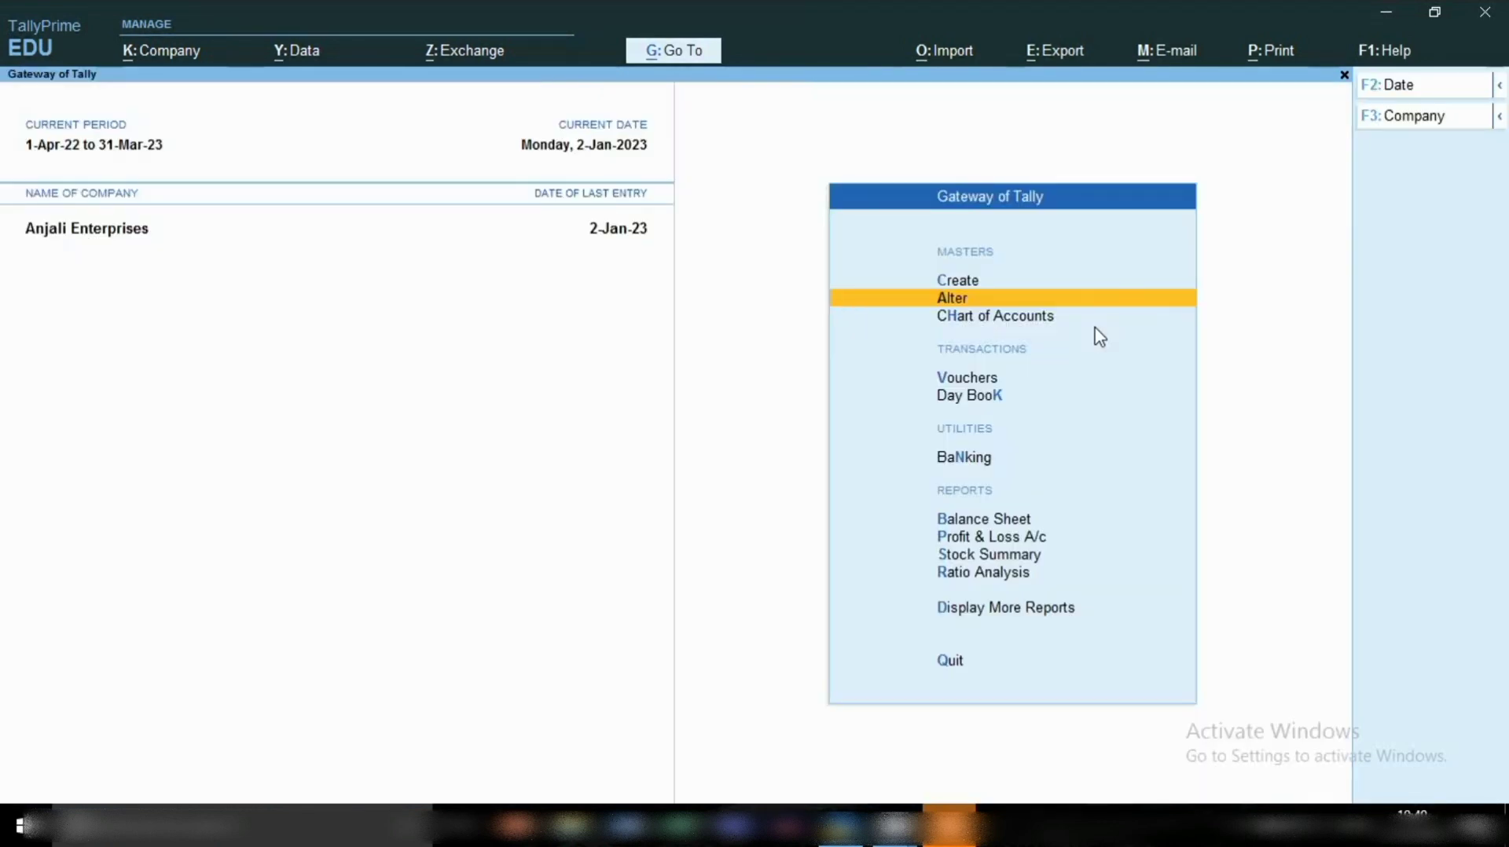
key(v)
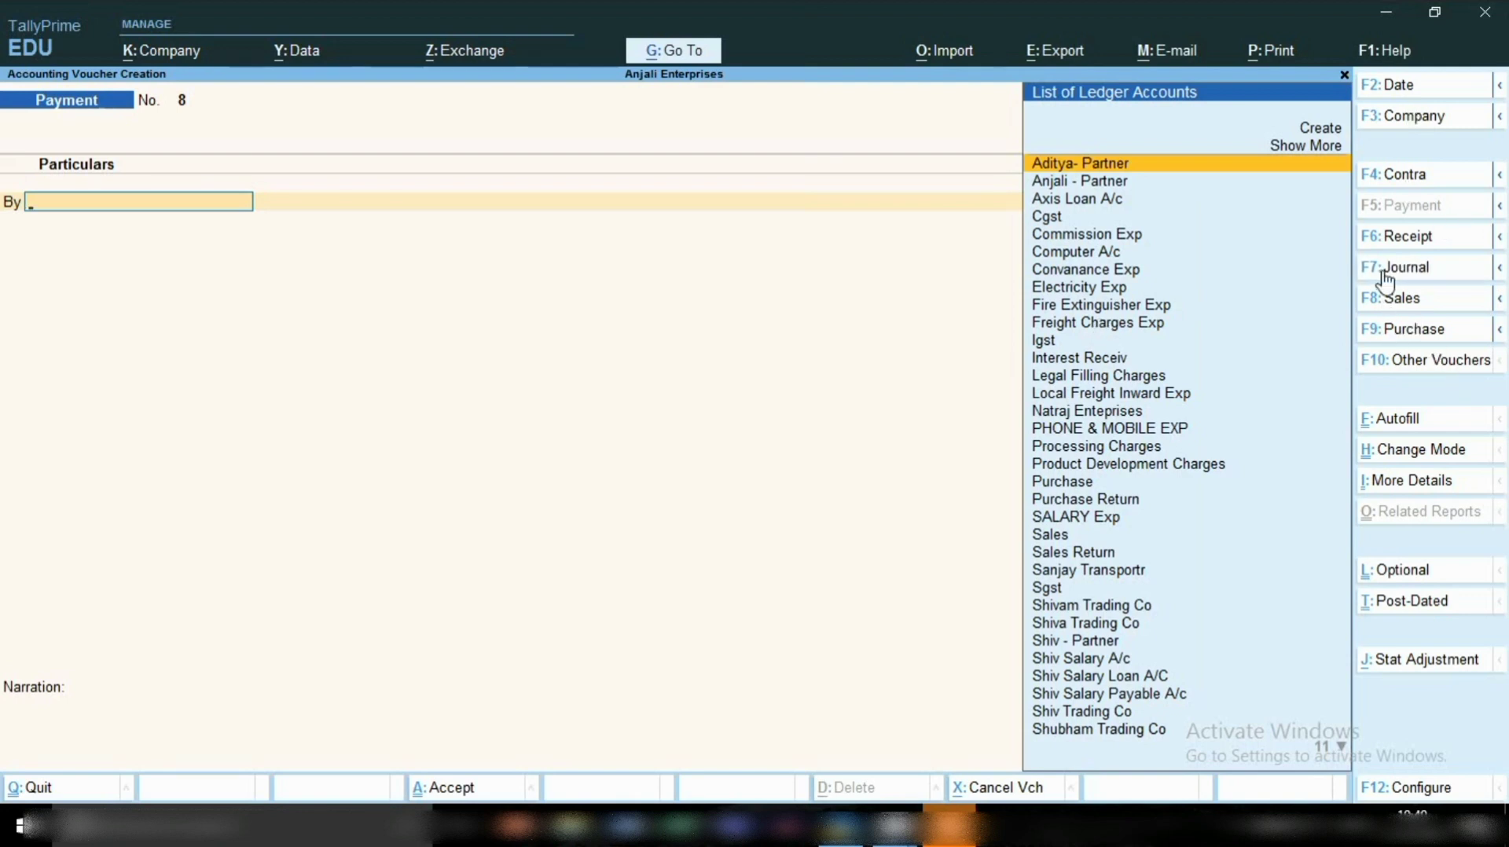
click(1387, 271)
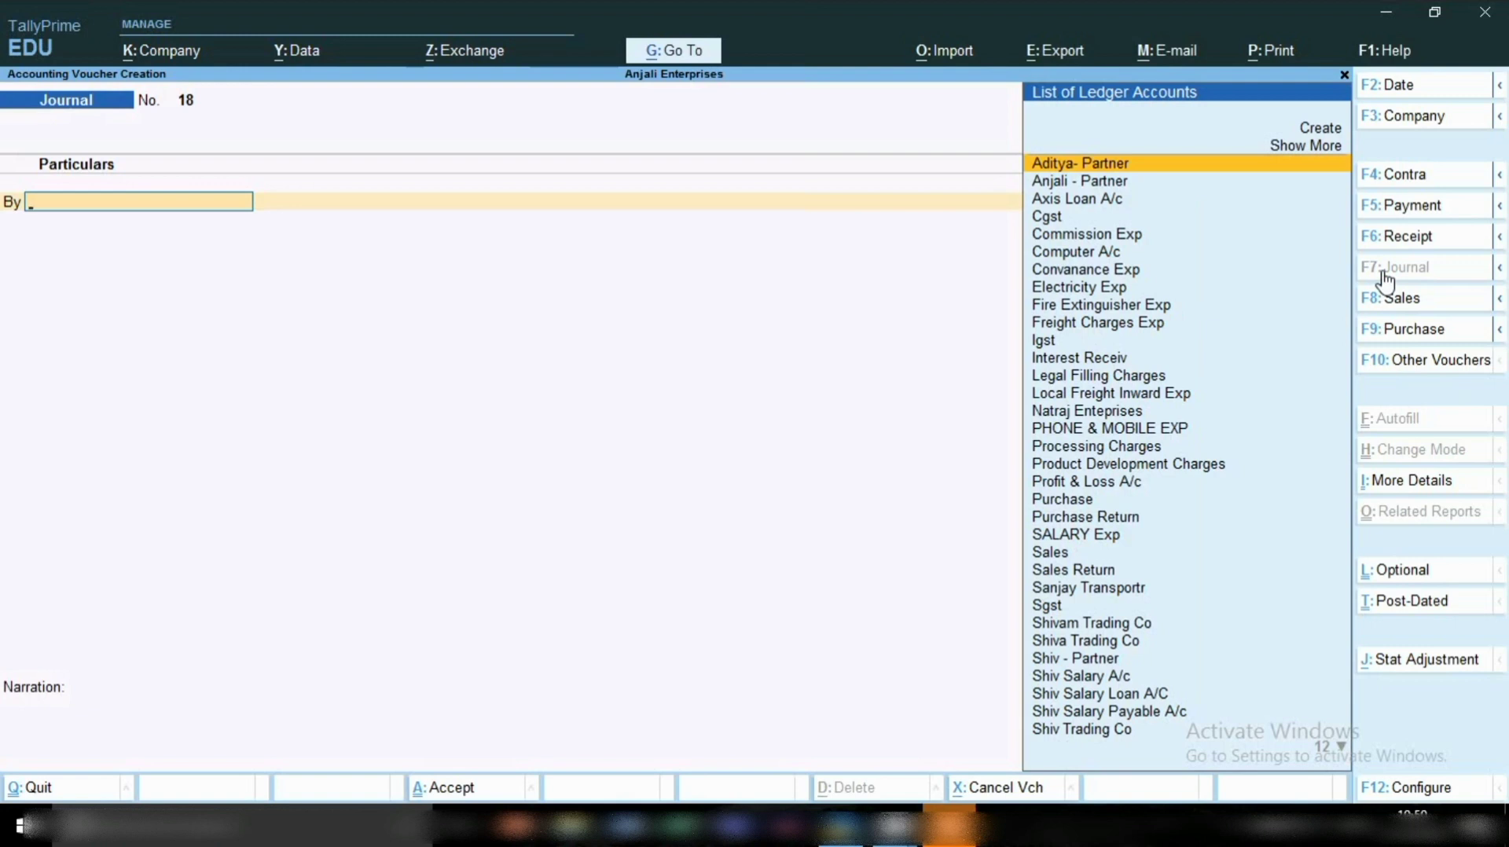
key(F2)
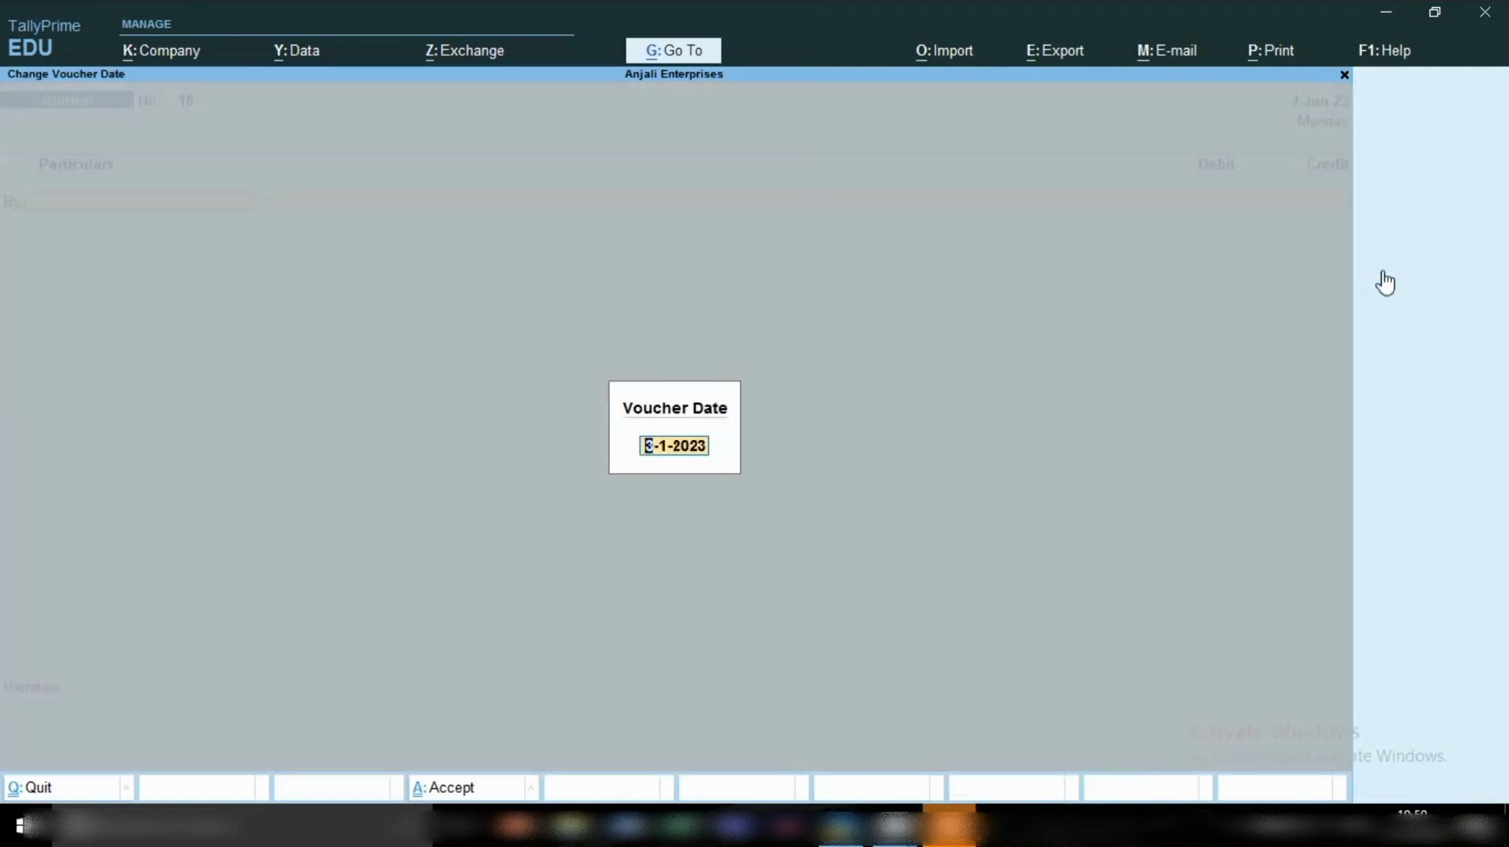
text(1.1.23)
key(Return)
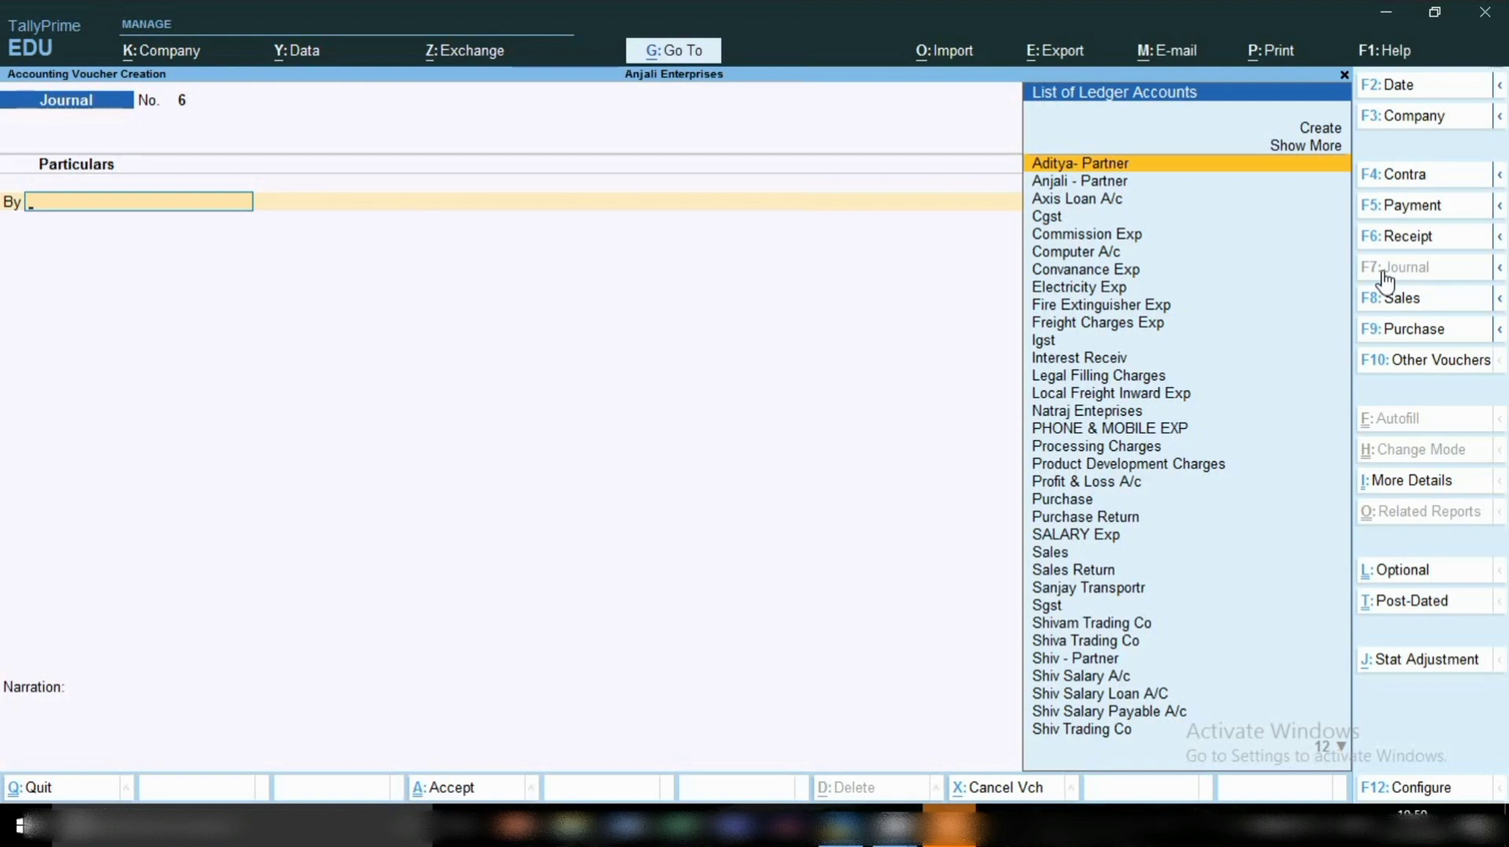
- Debit Water Exp with 500 and credit Cash with the same amount in the journal voucher
text(Wate)
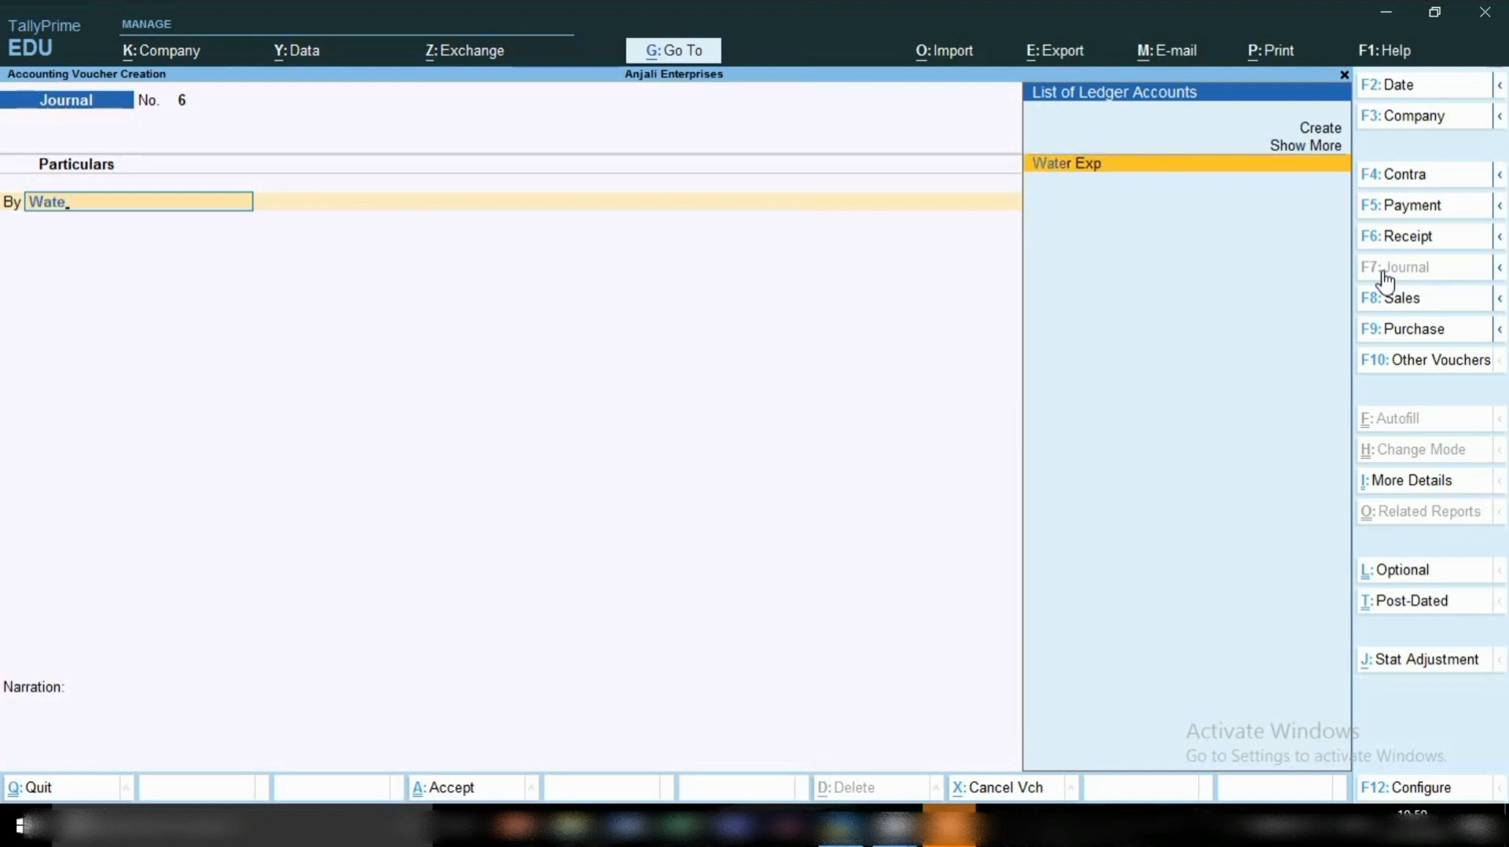
key(Return)
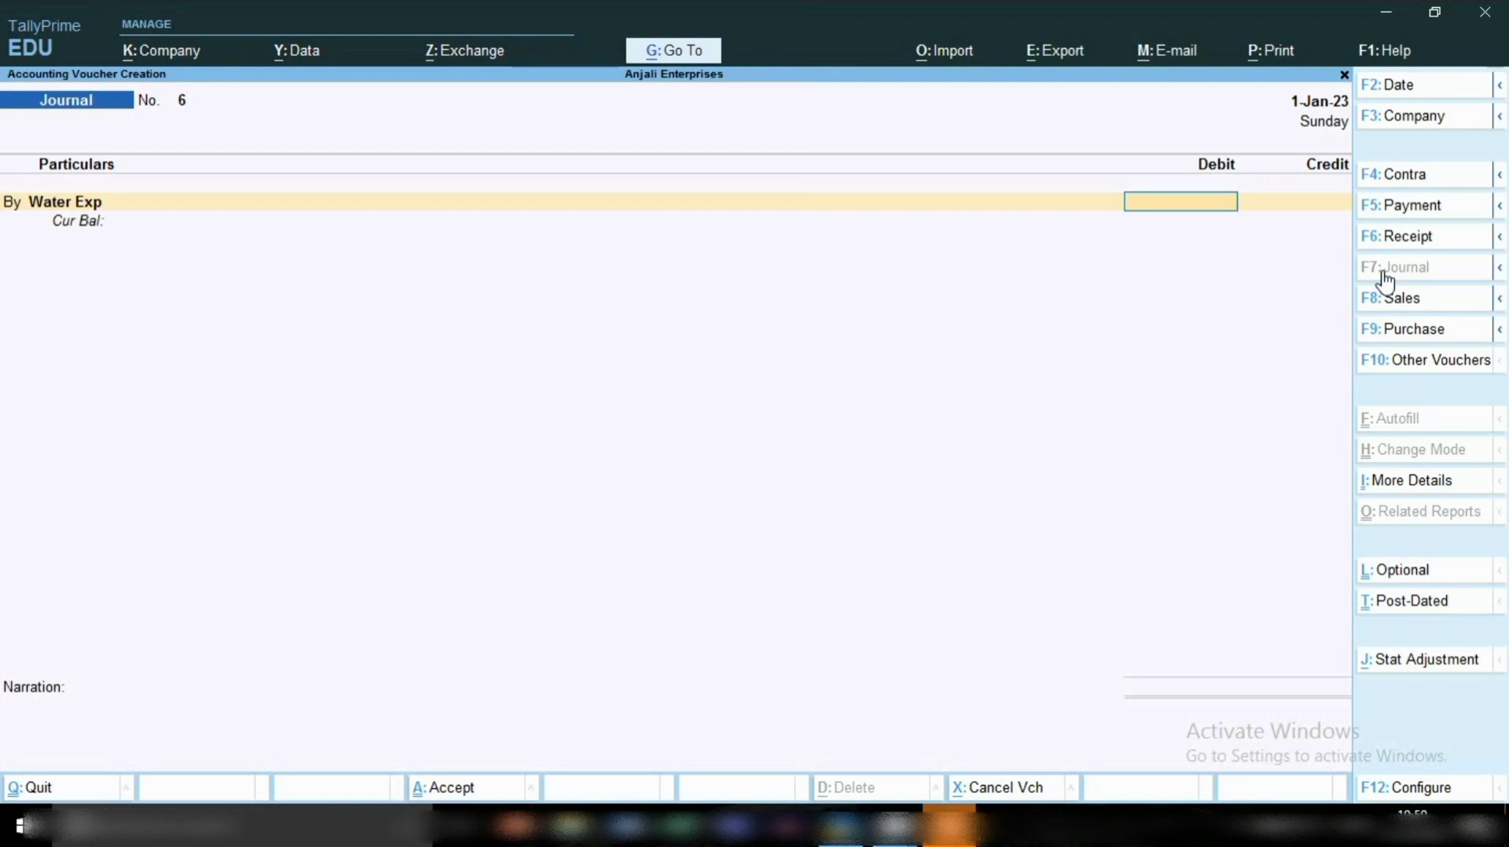
text(500)
key(Return)
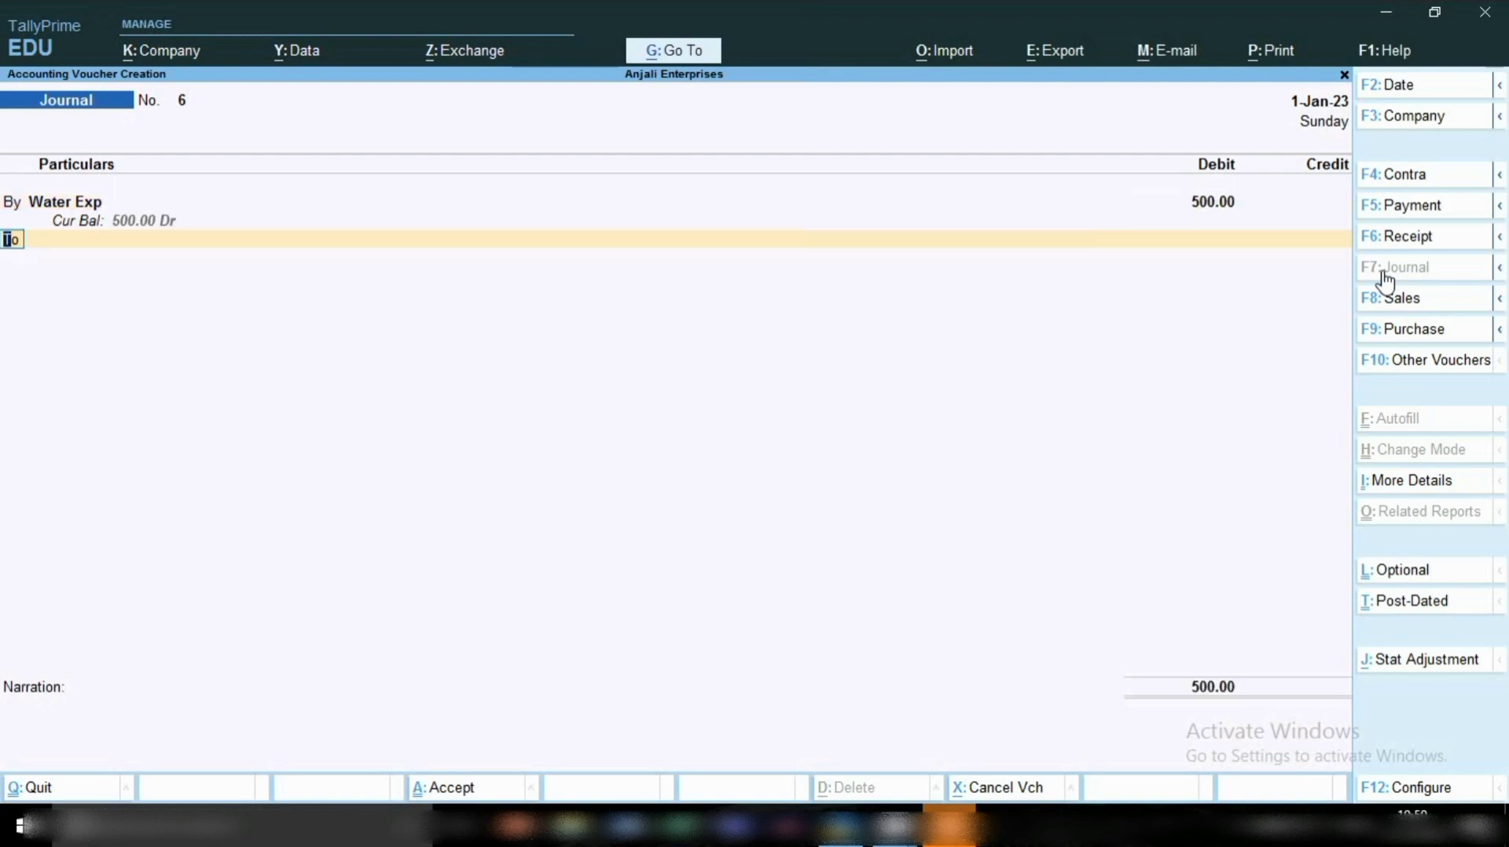
key(Return)
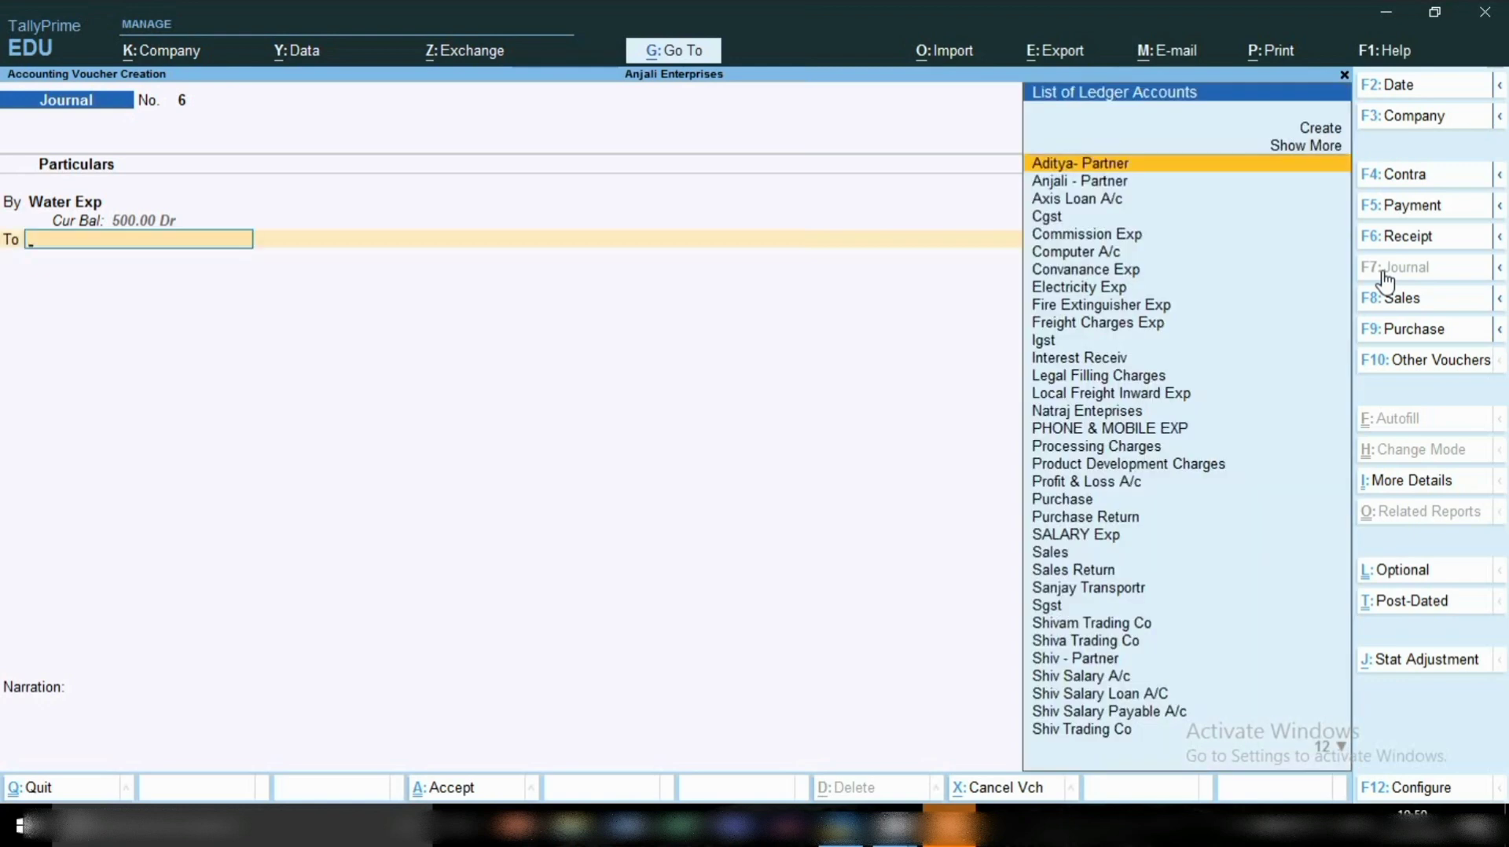
text(Cas)
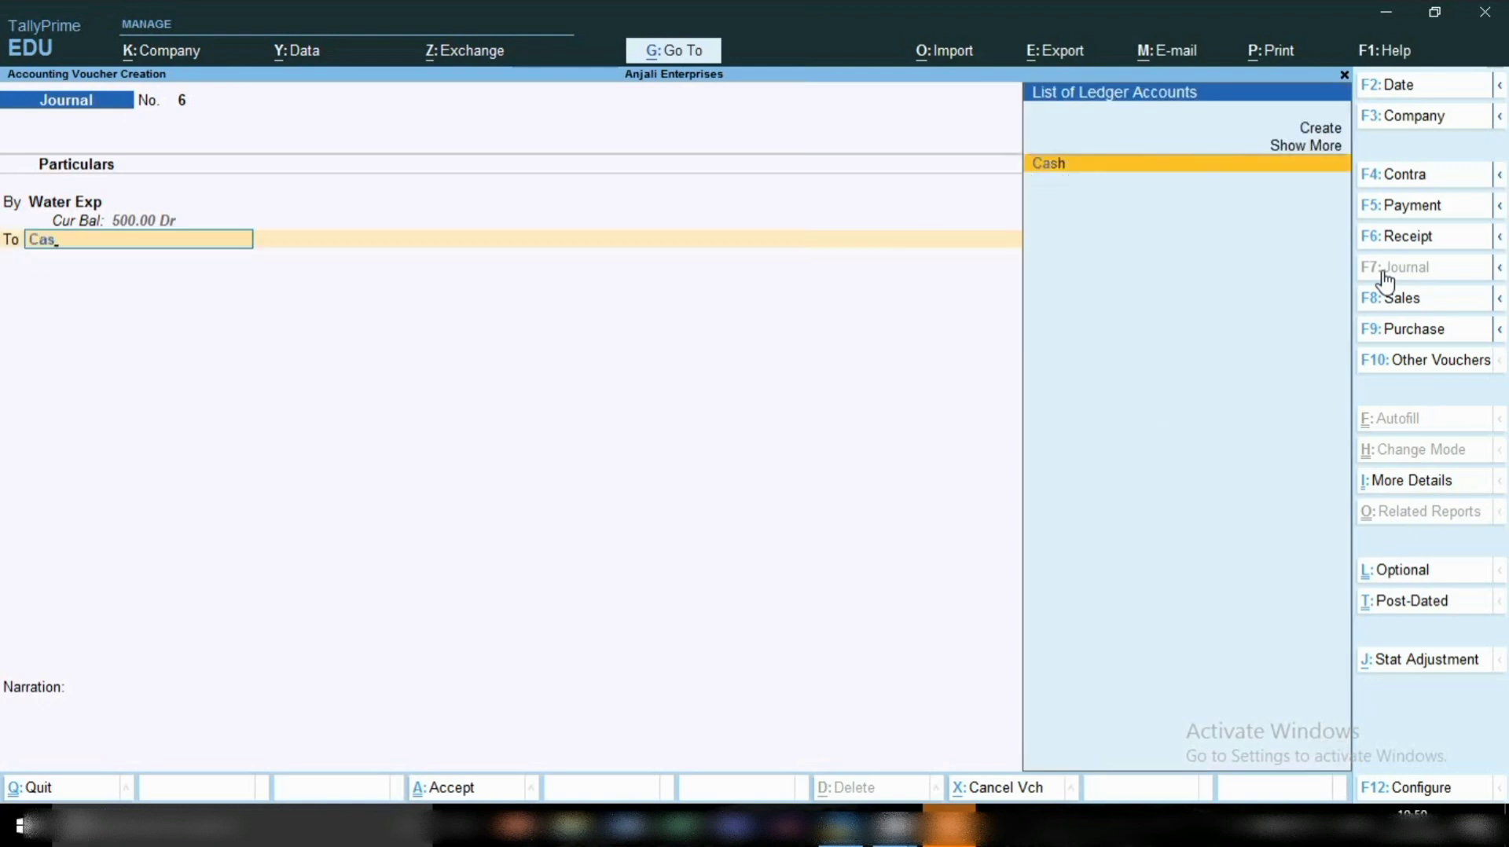
key(Return)
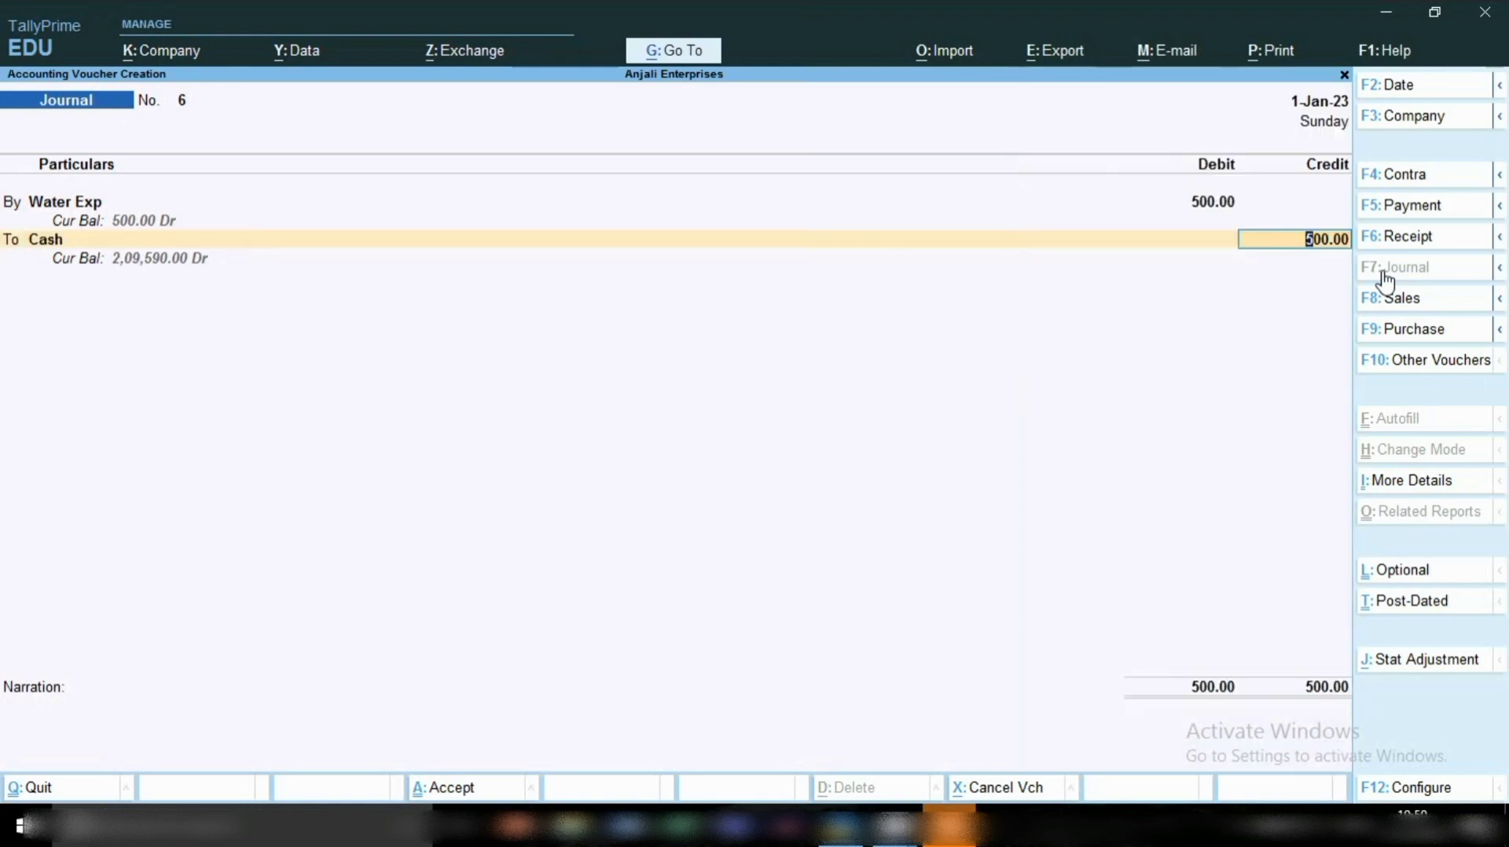
key(Return)
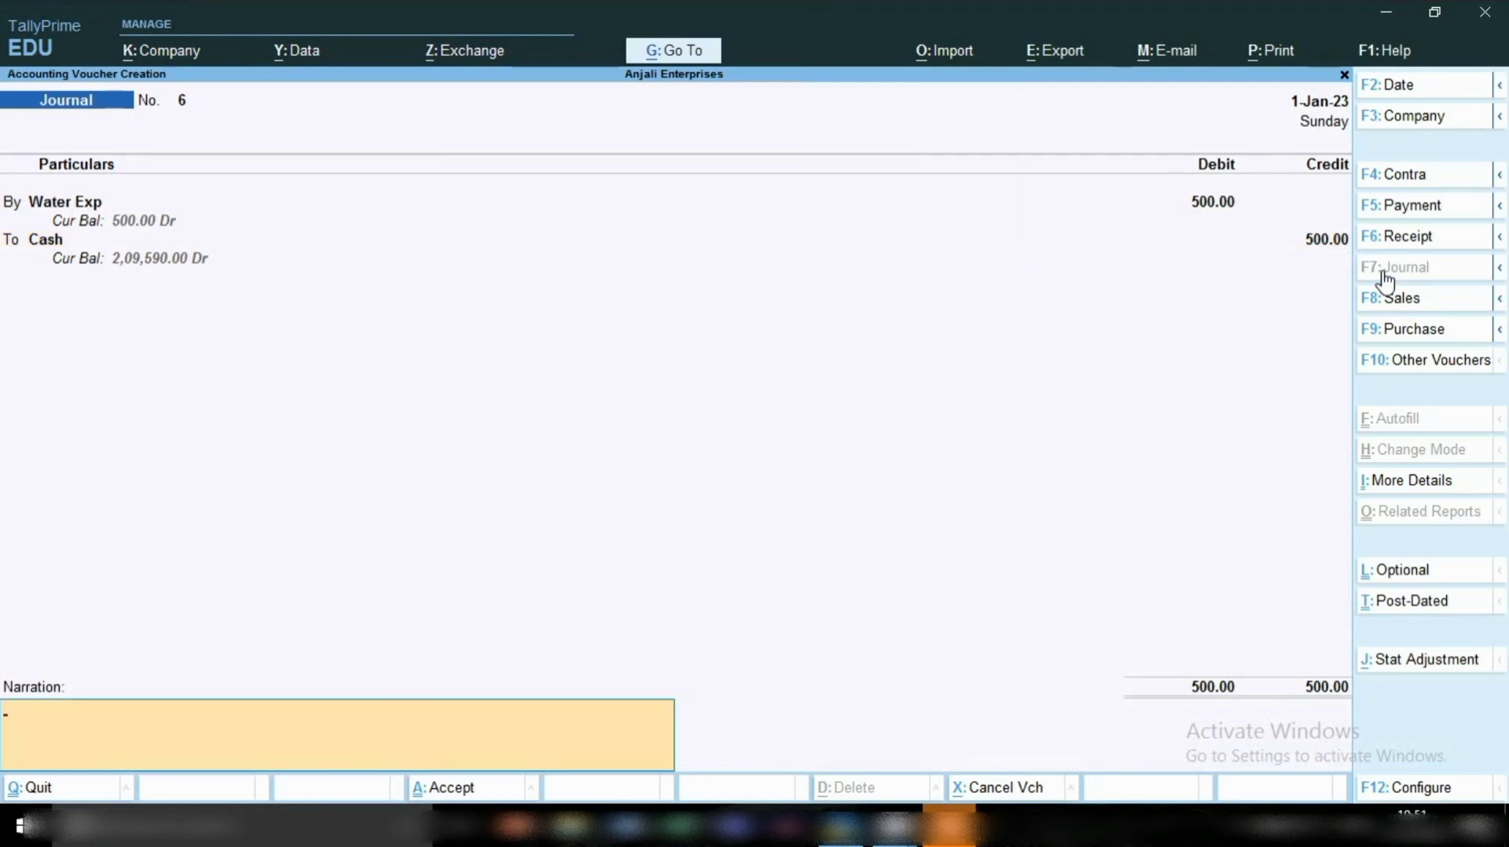
- Add the narration "10 boltes for the of dec22" and save the Water Exp journal voucher
text(10 boltes for the of dec22)
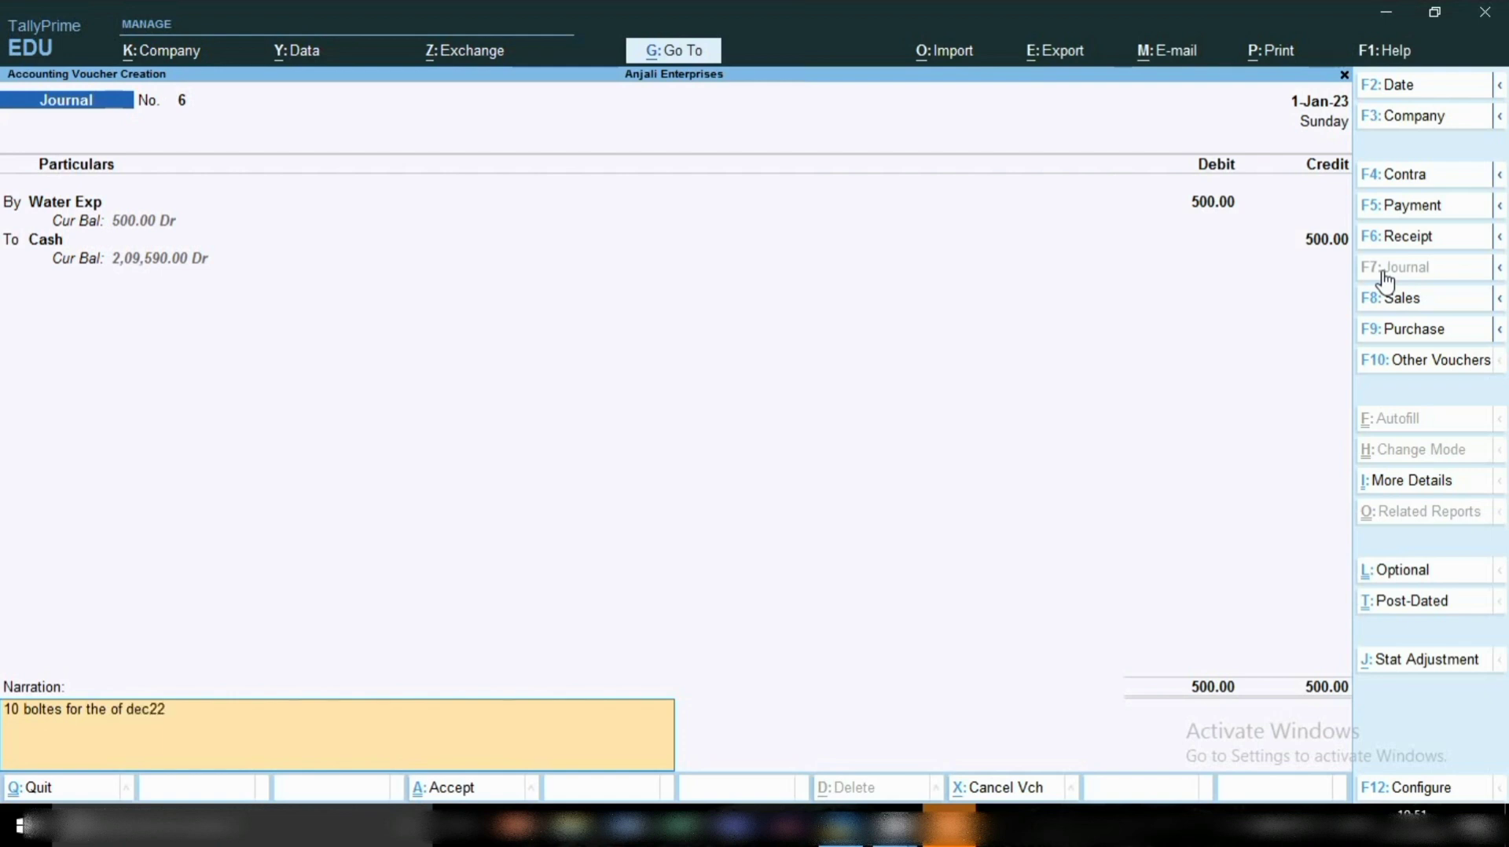
key(Return)
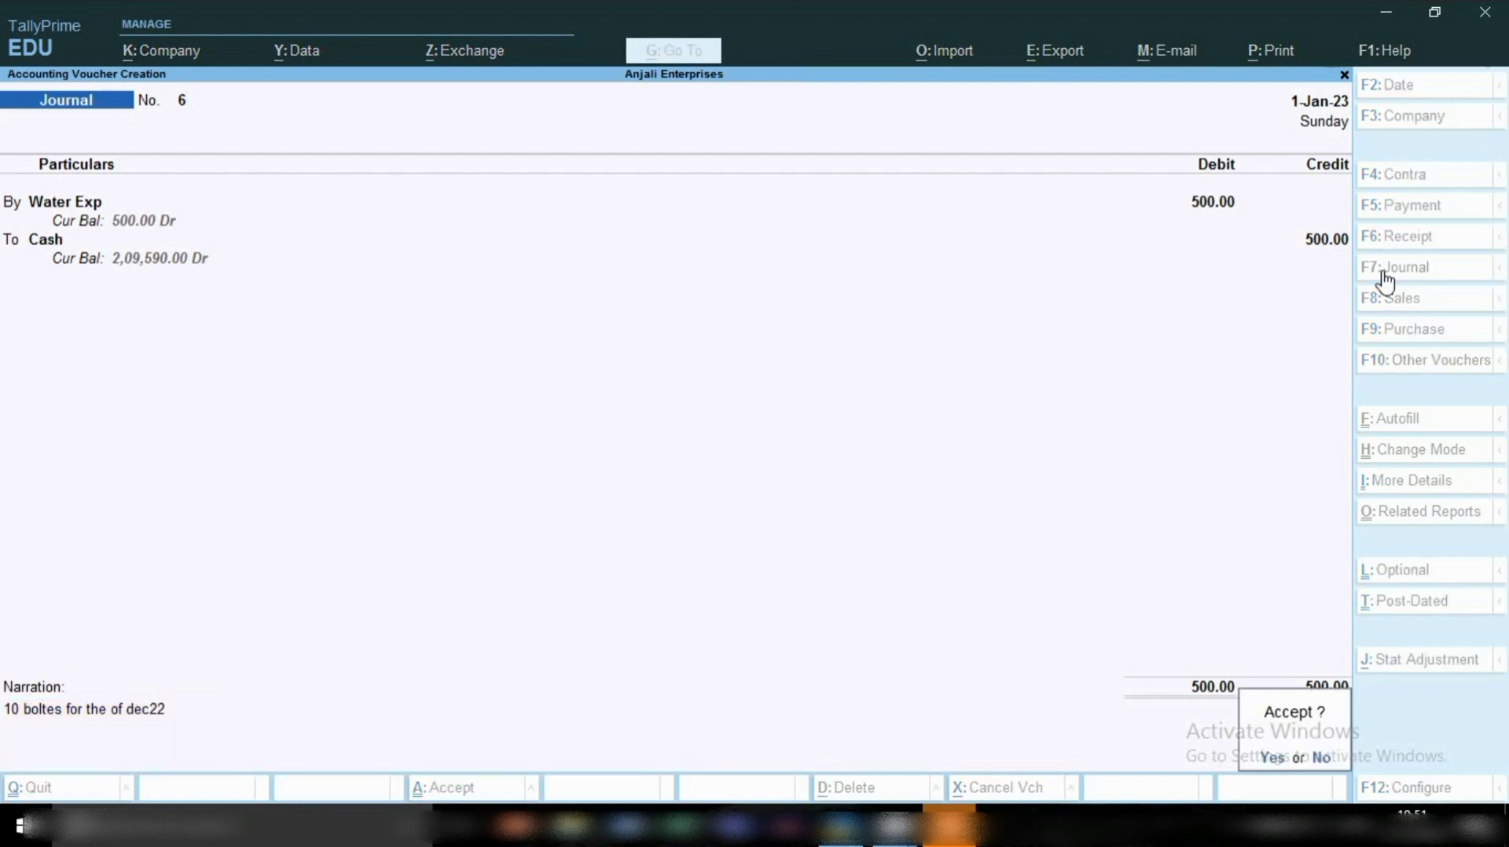
key(Return)
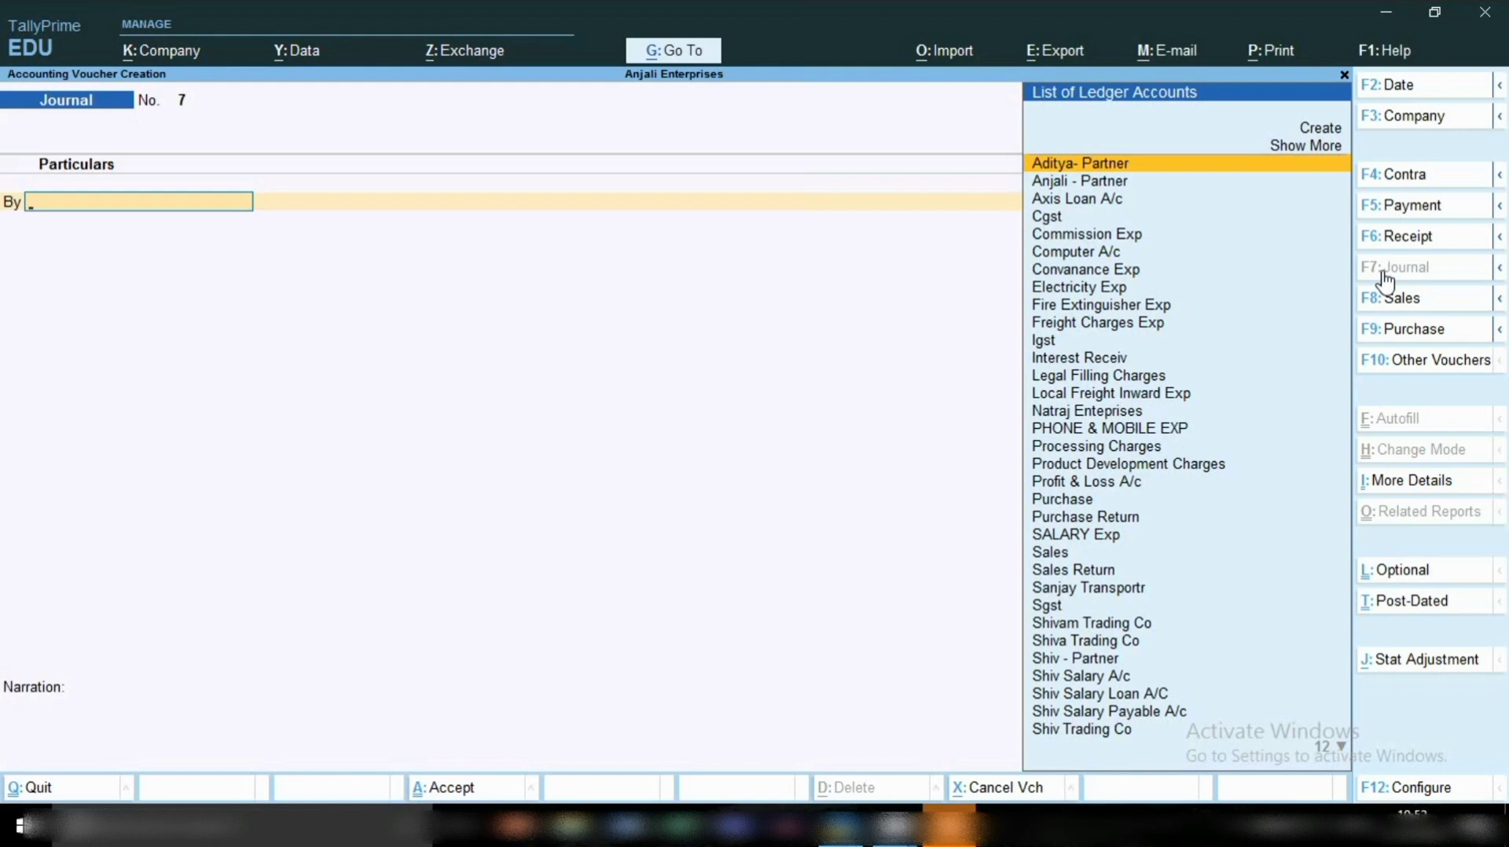
- Date the new journal voucher 2-1-2023, debit Staff Welfare Exp. with 500 and credit Cash with 500
key(F2)
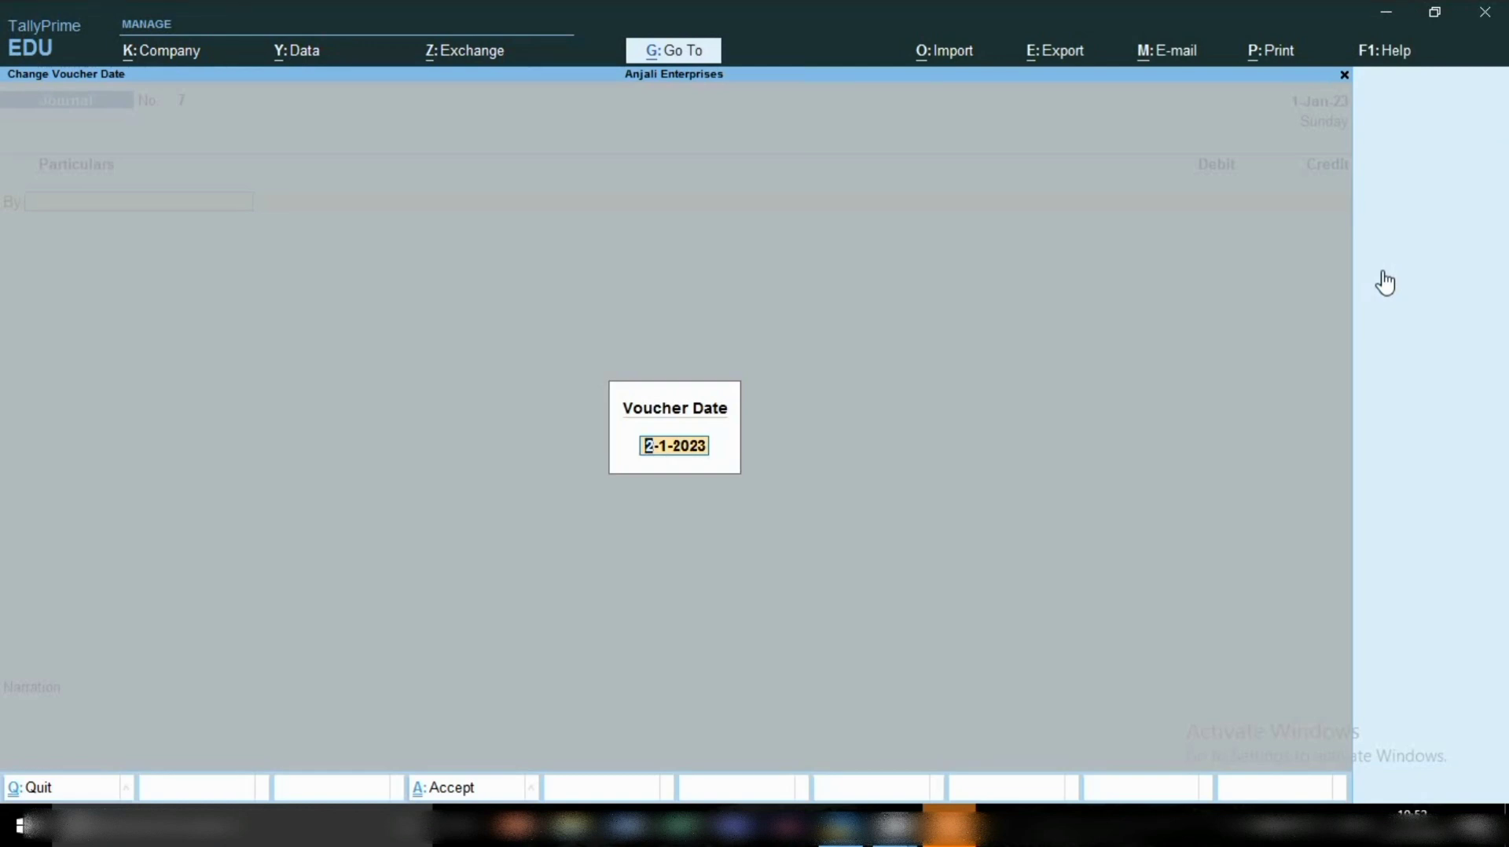
key(Return)
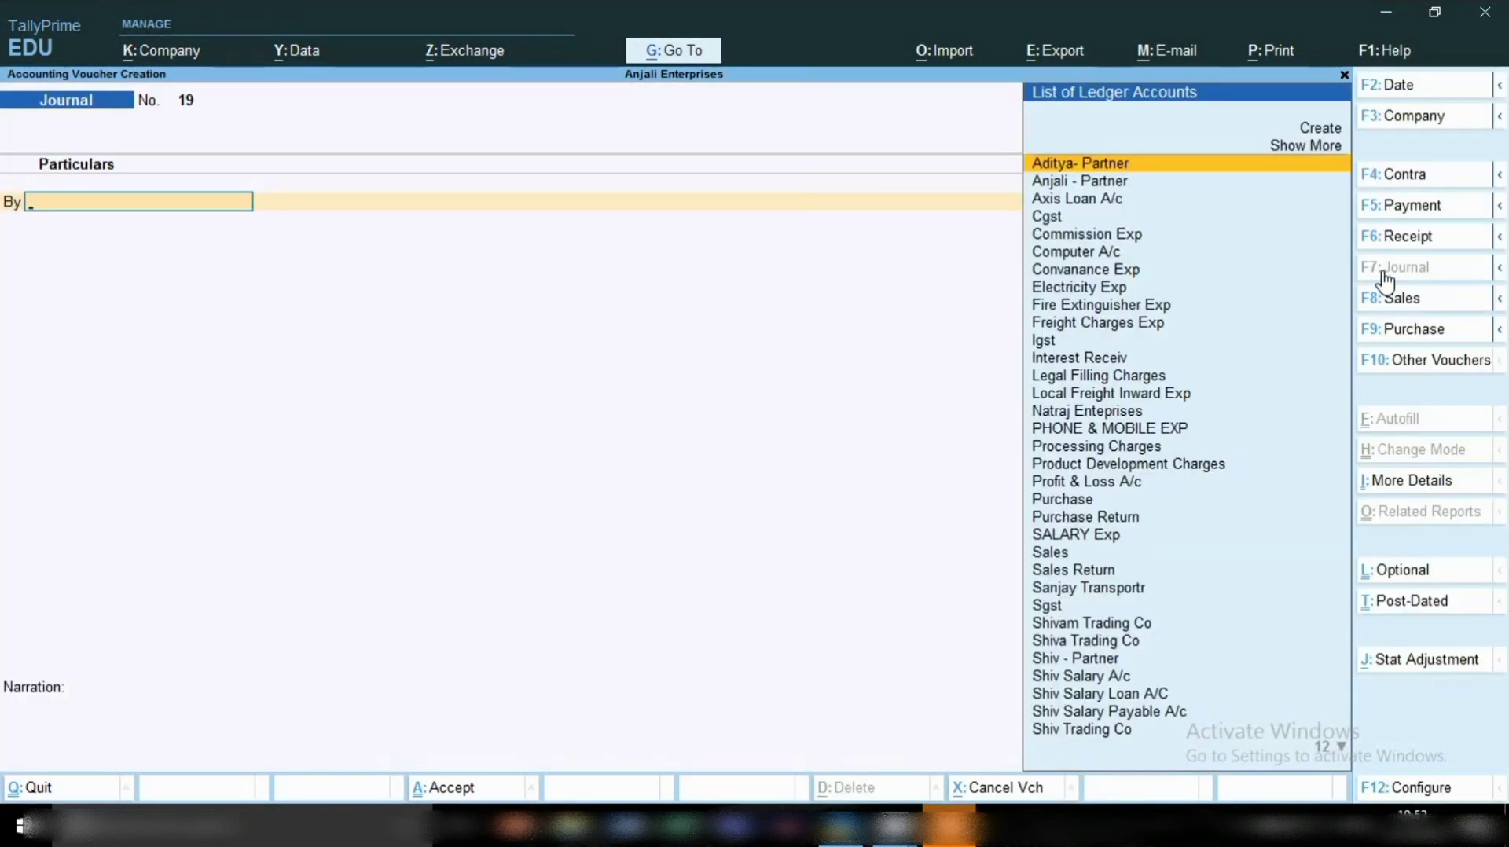
text(Staf)
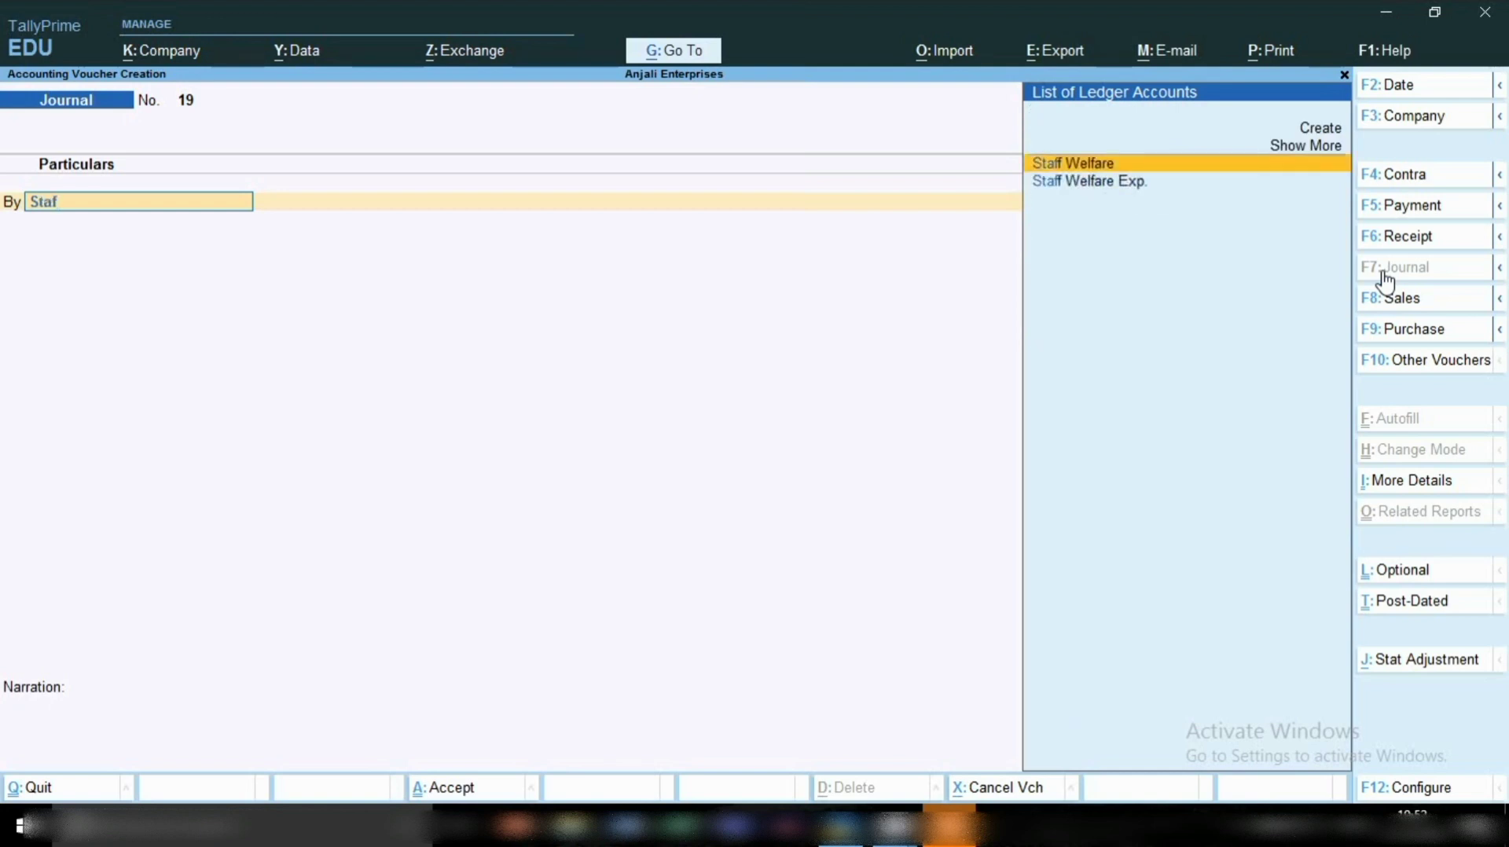
key(Down)
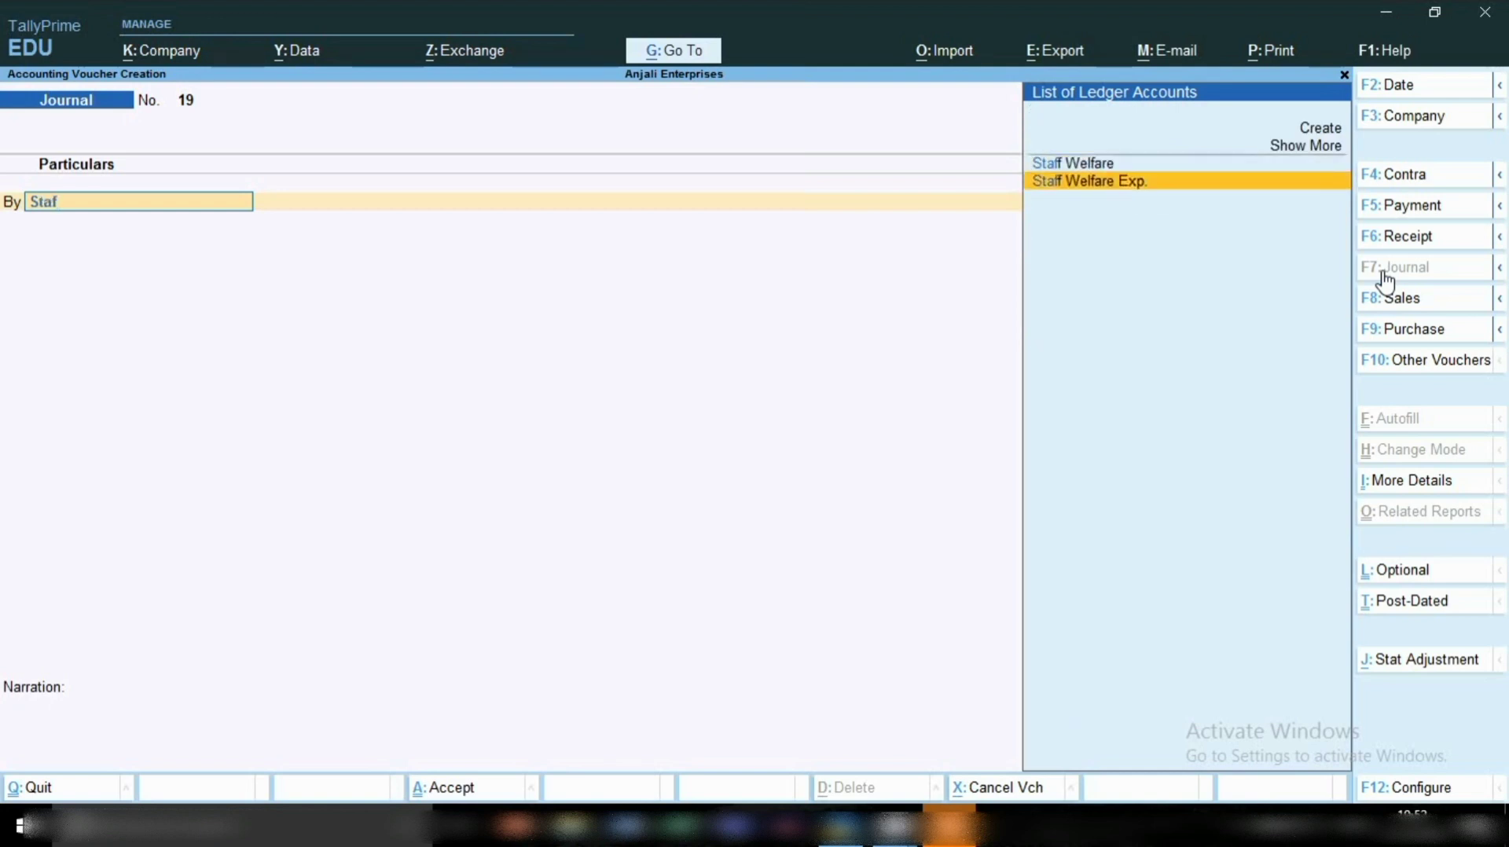
key(Return)
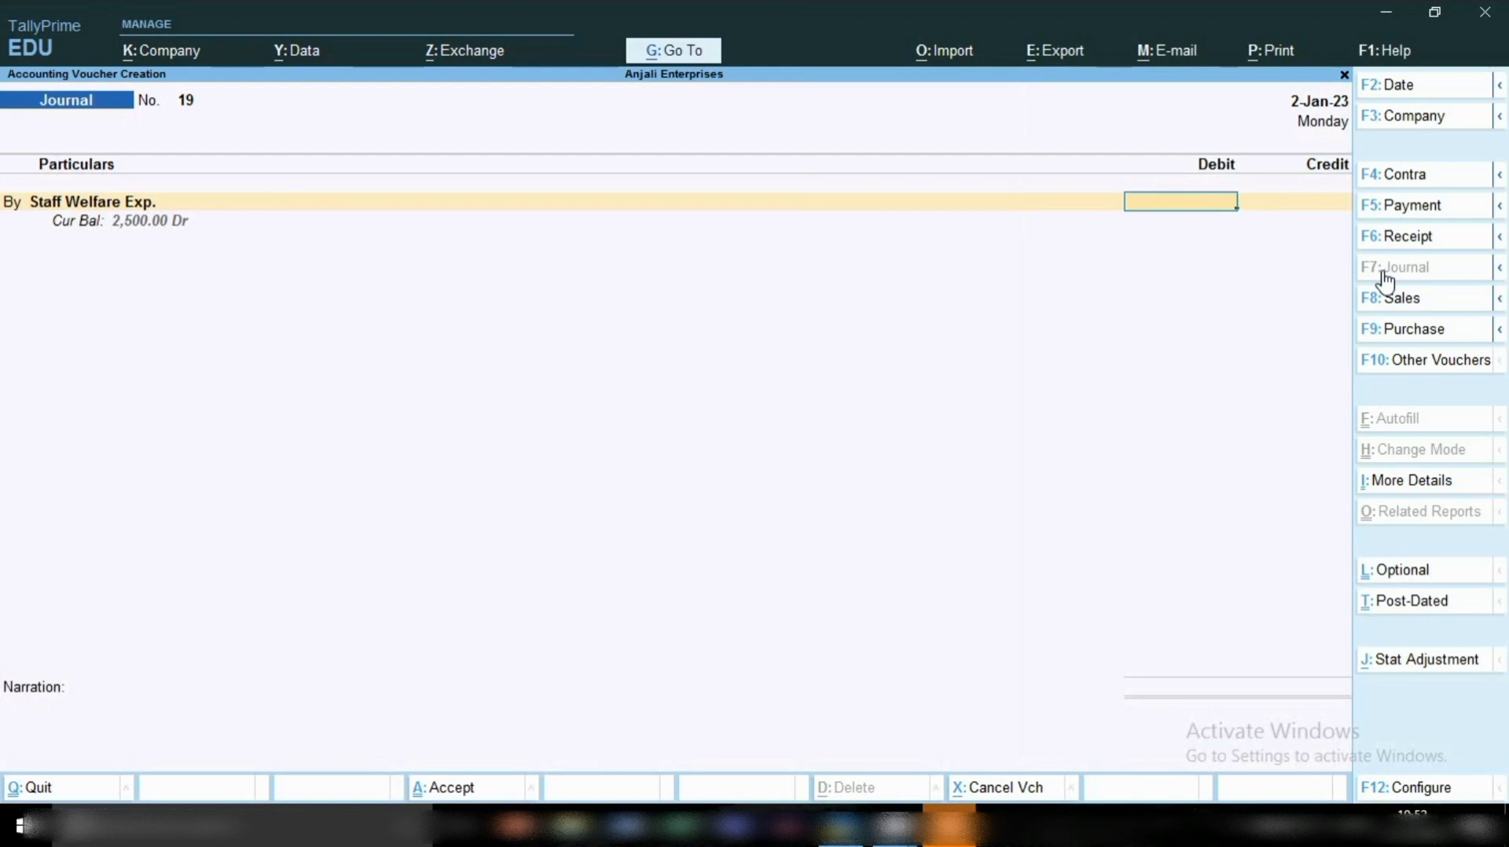
text(500)
key(Return)
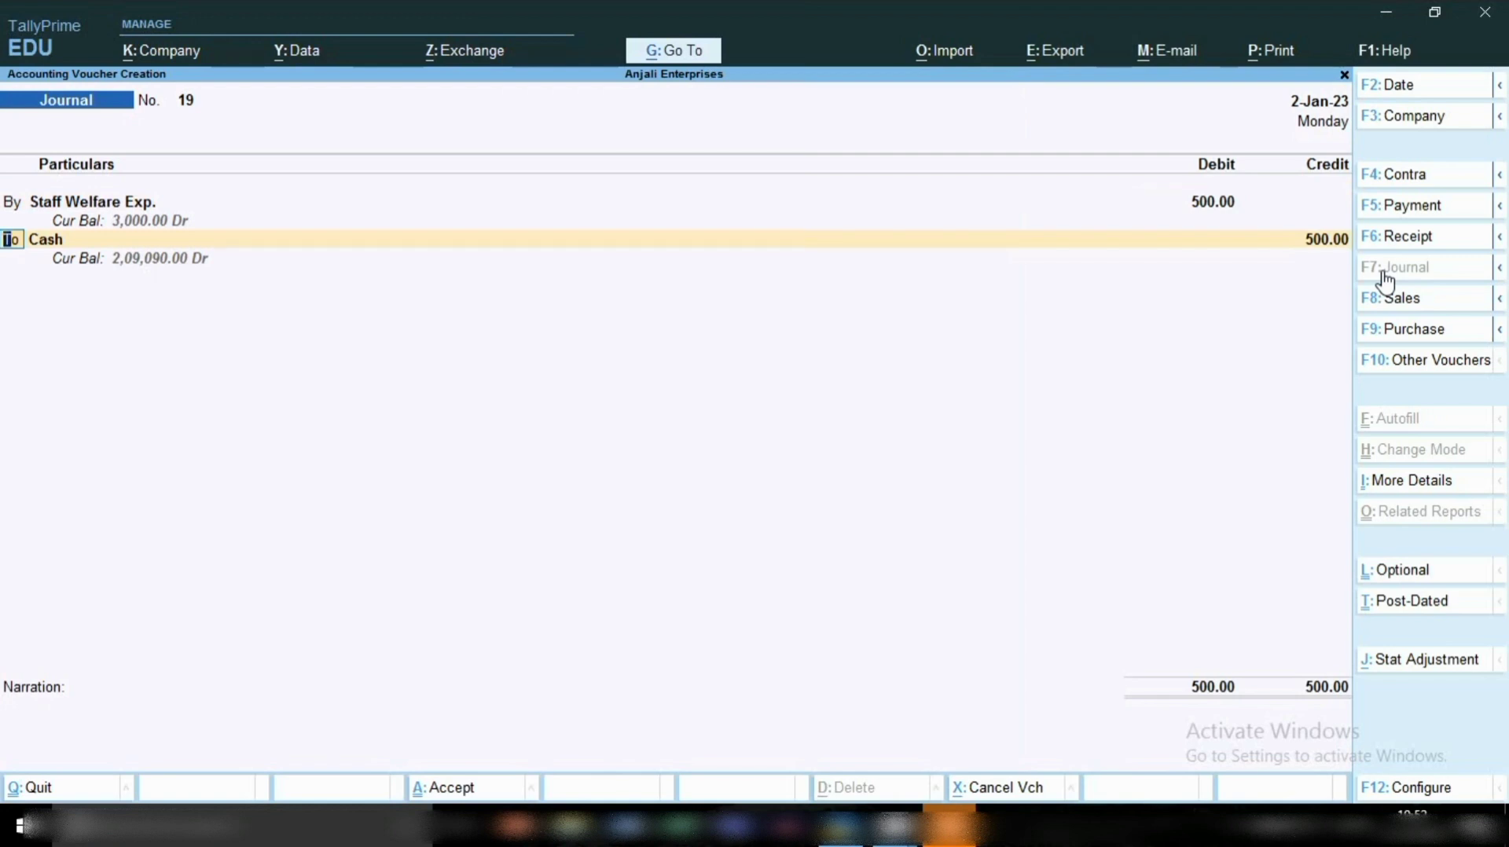
key(Return)
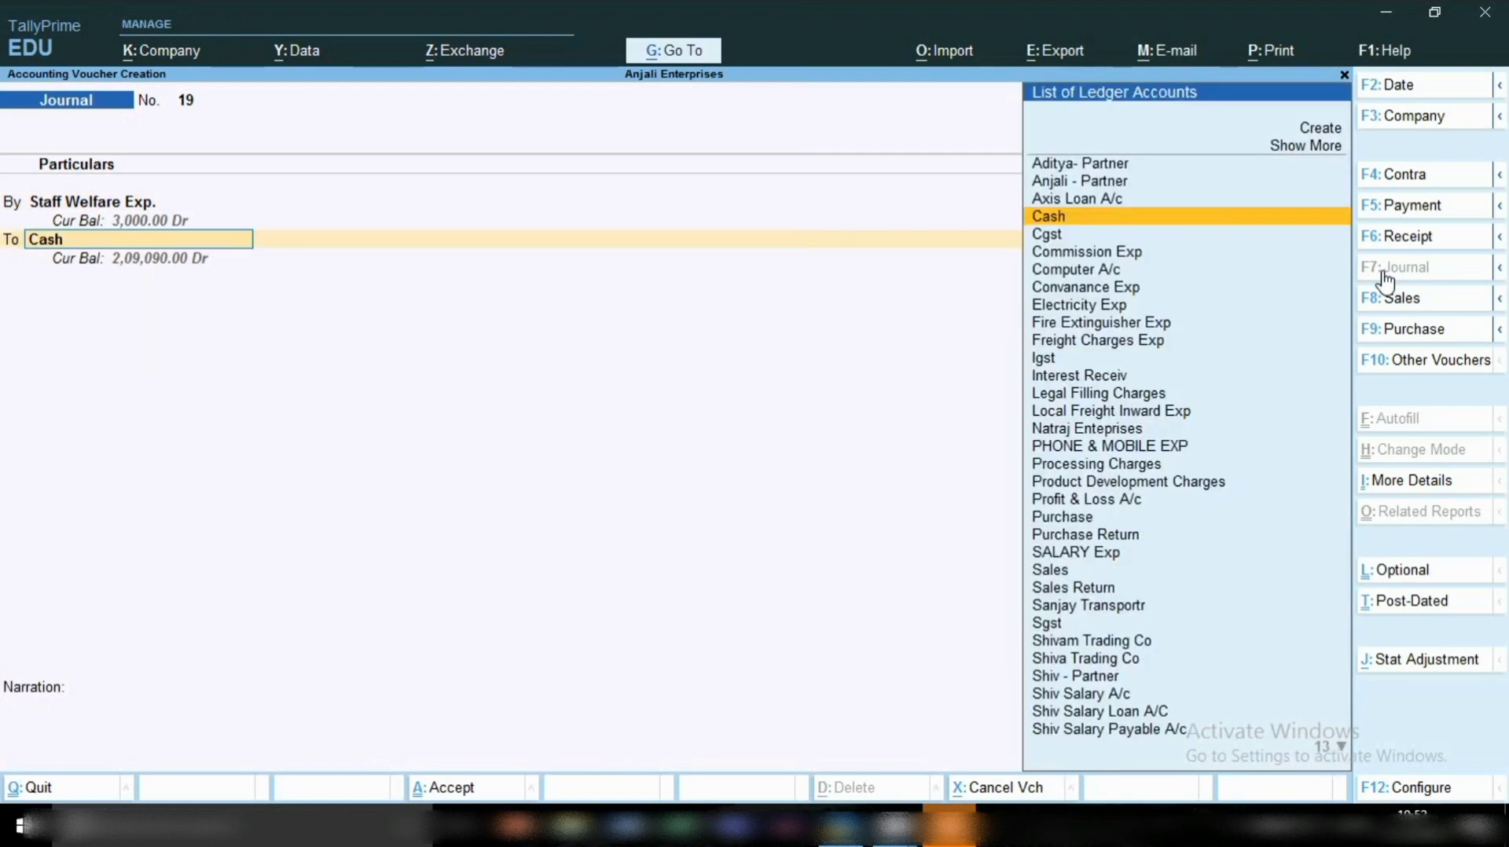
key(Return)
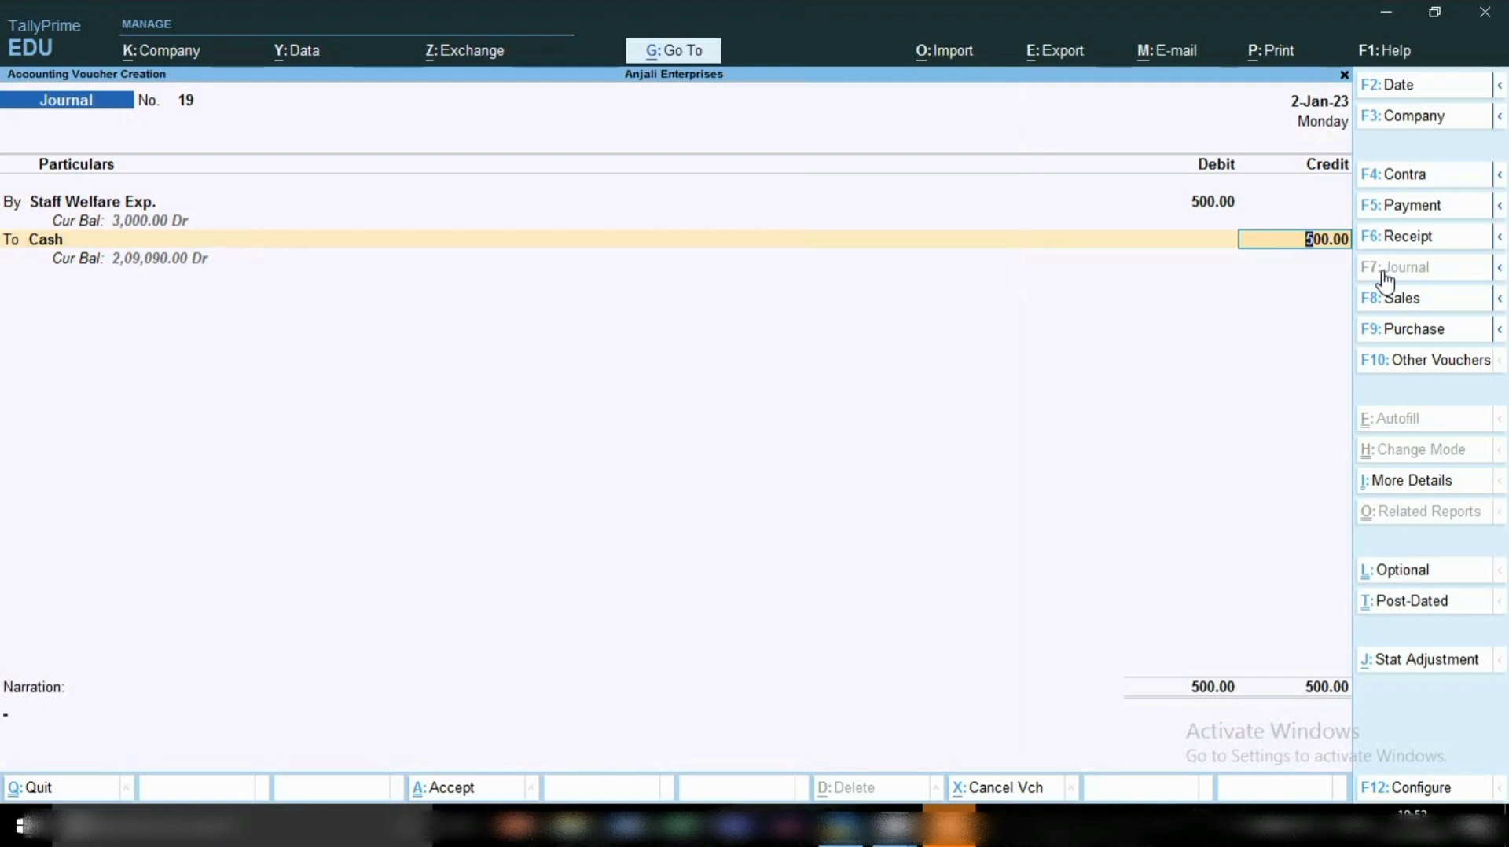
key(Return)
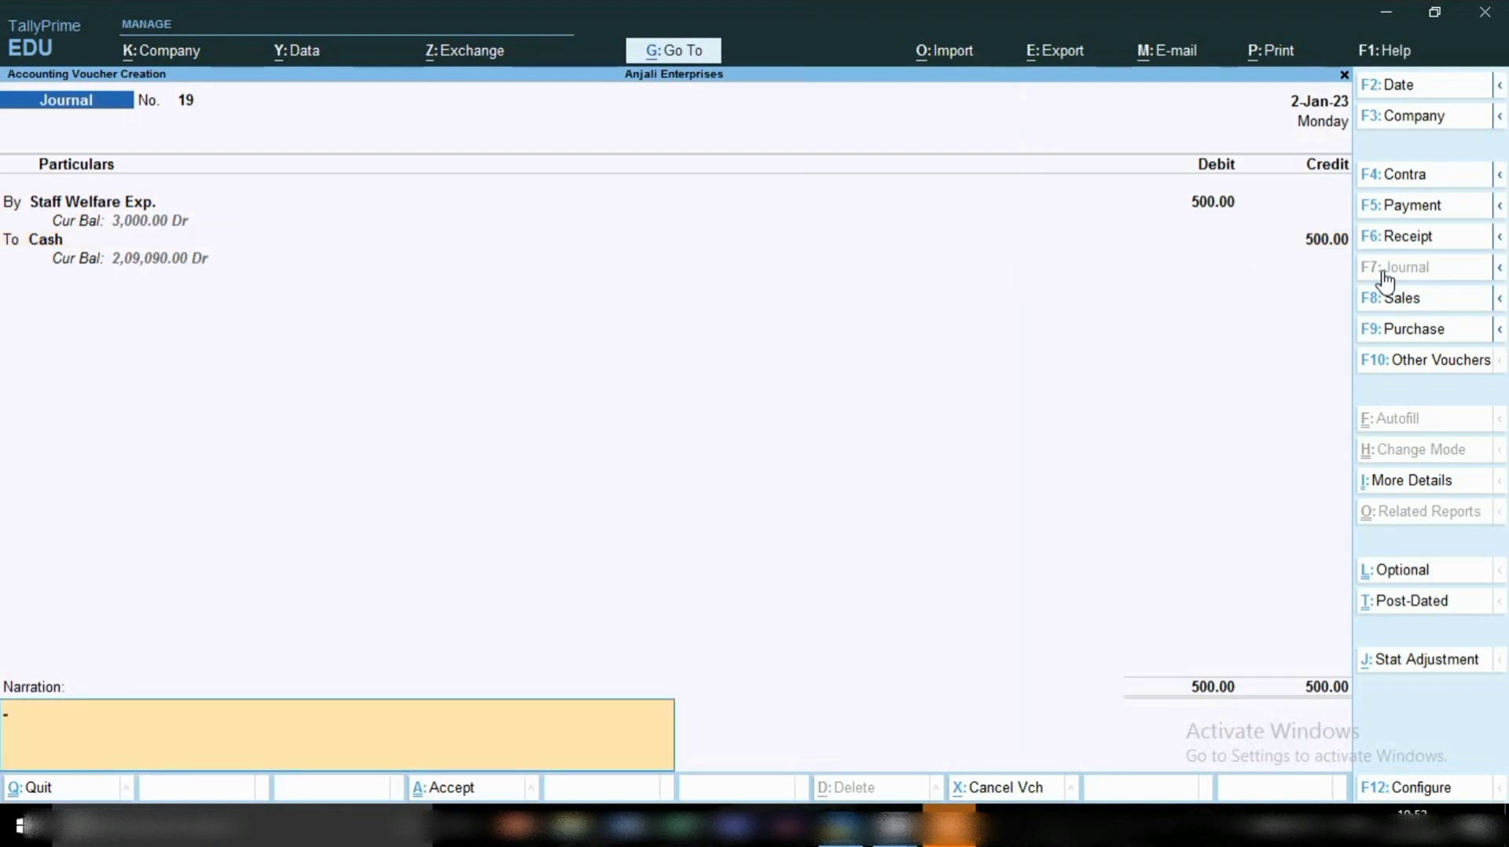
- Add the narration "water exp for the month of dec-22" and save the Staff Welfare Exp. journal voucher
text(water exp for the month o)
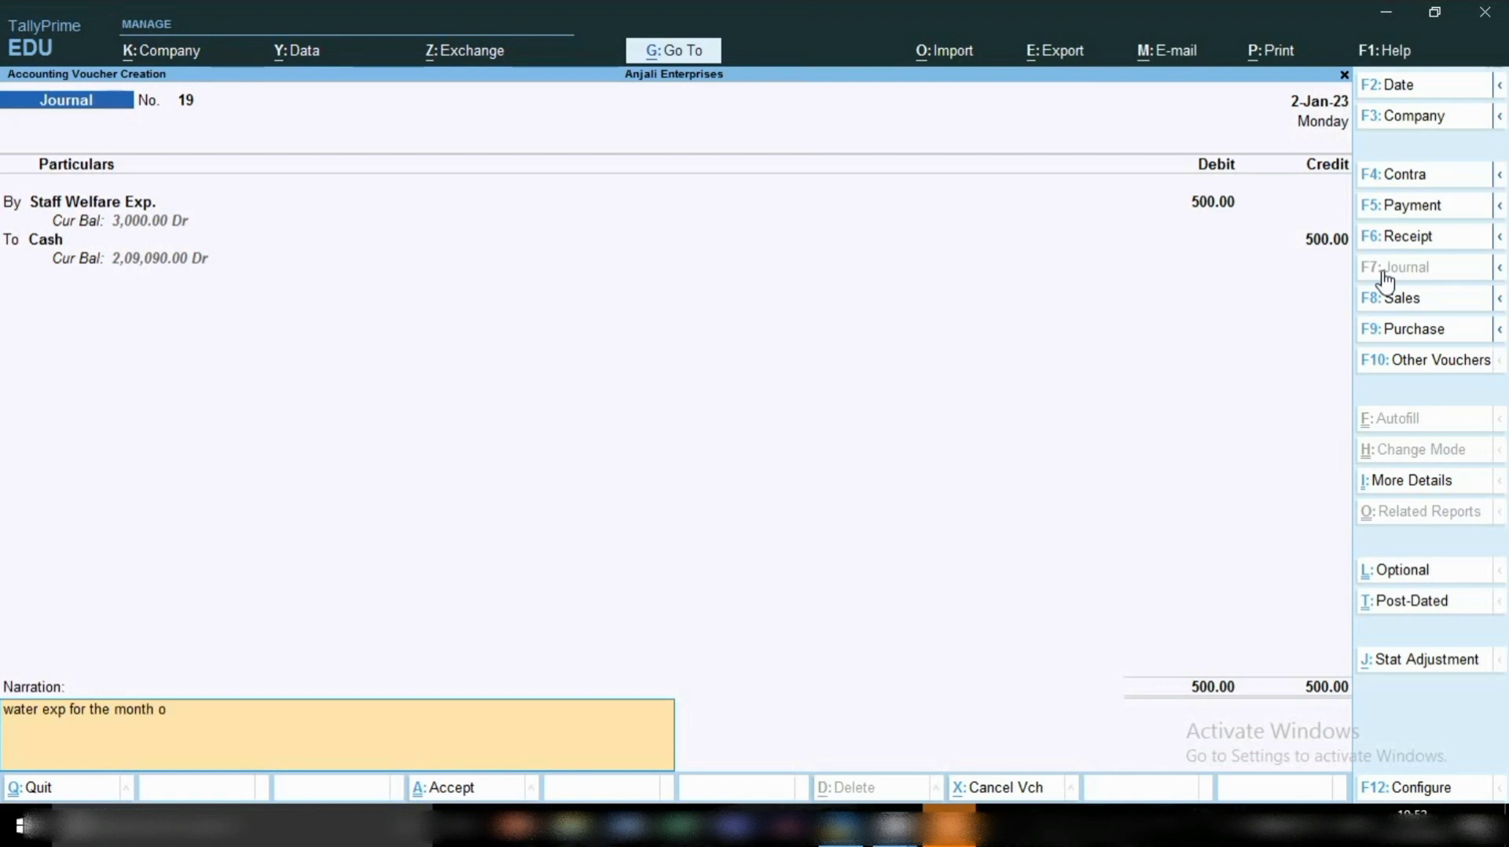
text(f dec-22)
key(Return)
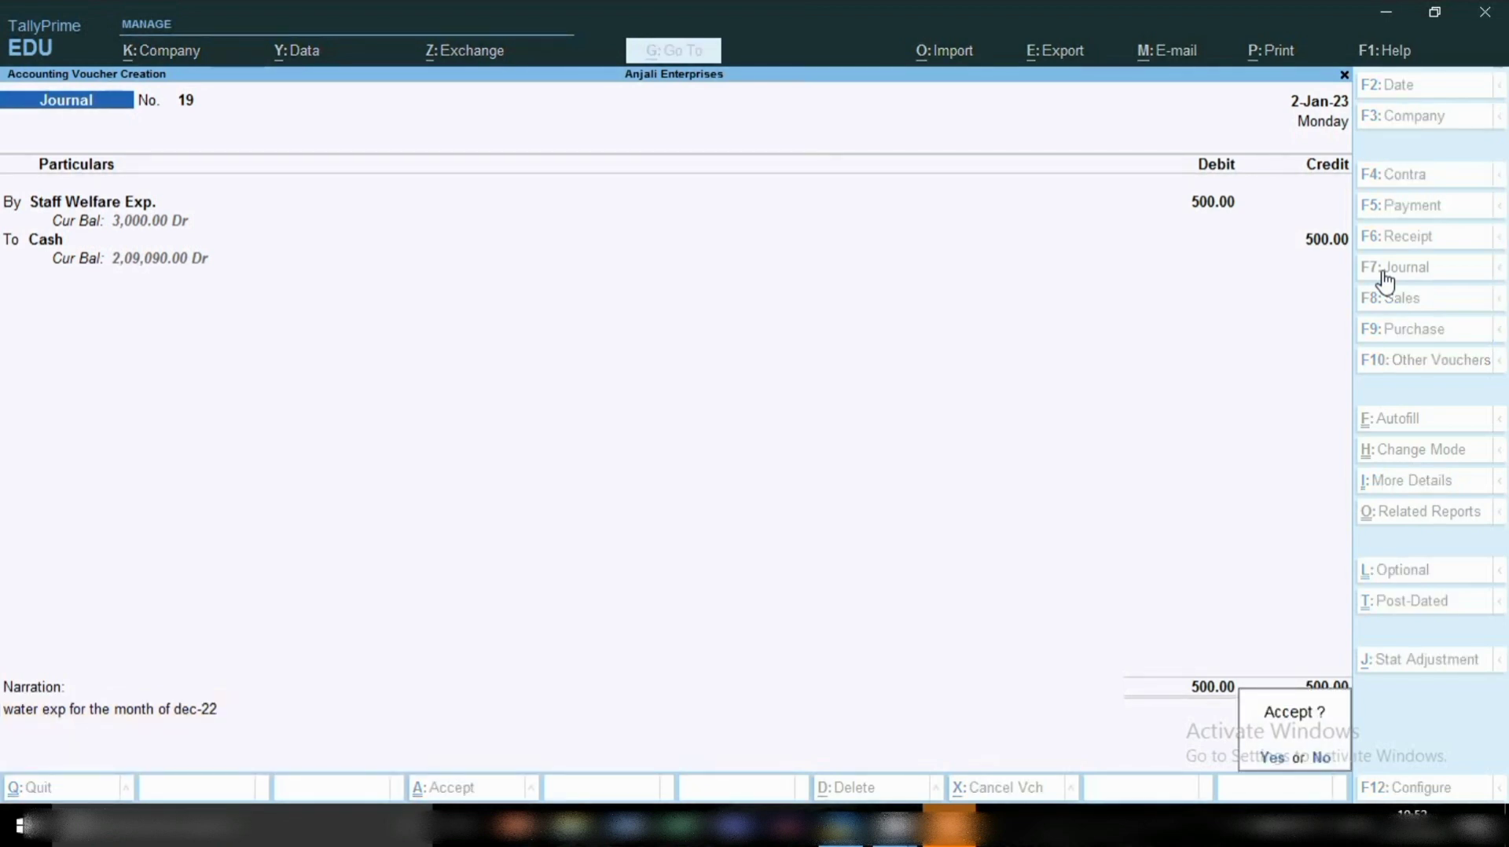
key(Return)
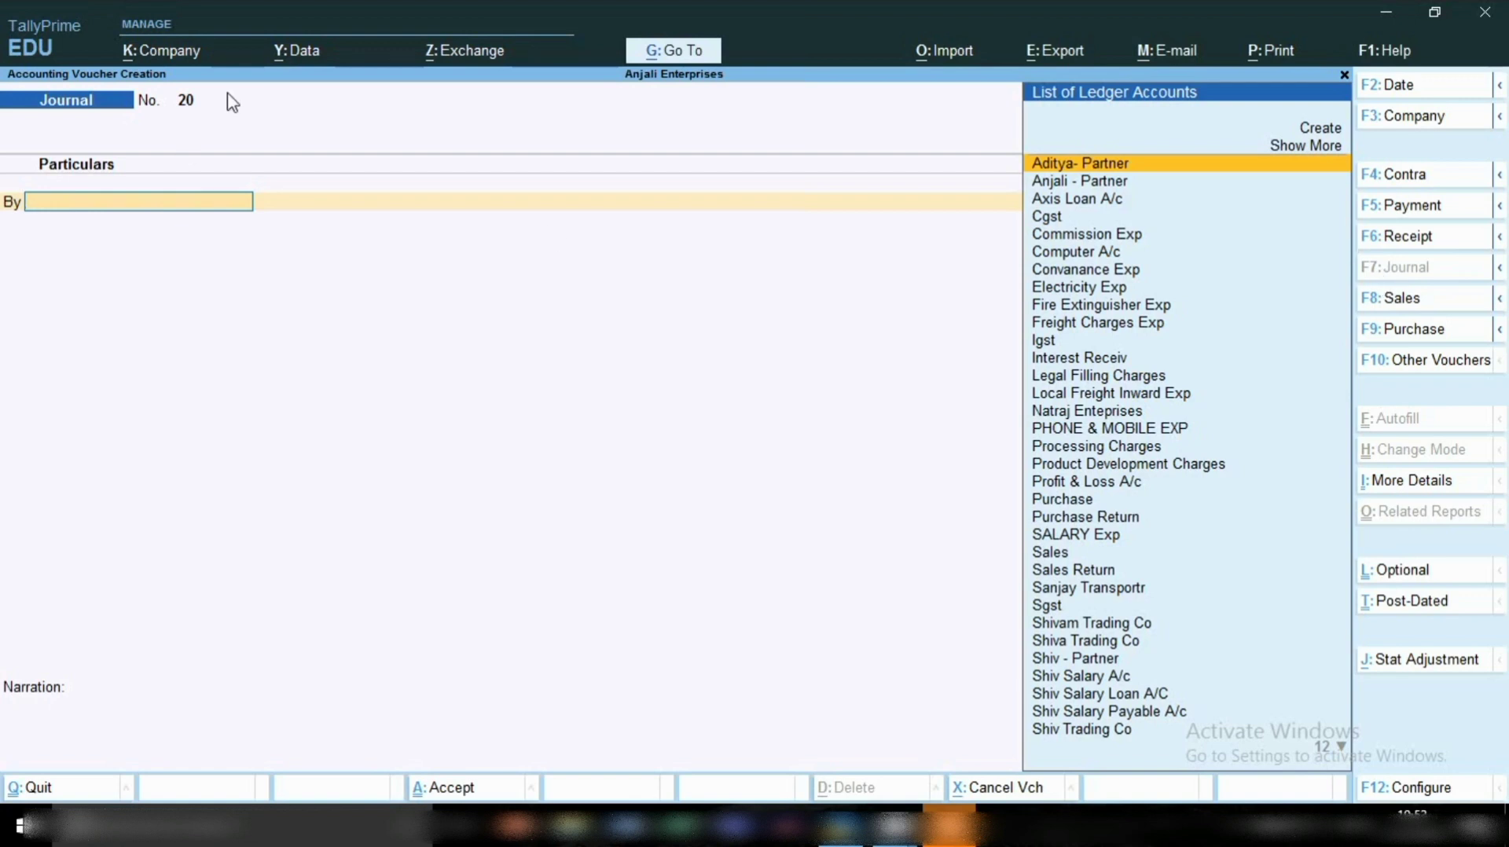
- Open the Balance Sheet and drill down through Profit & Loss A/c to the Indirect Expenses group summary
click(672, 52)
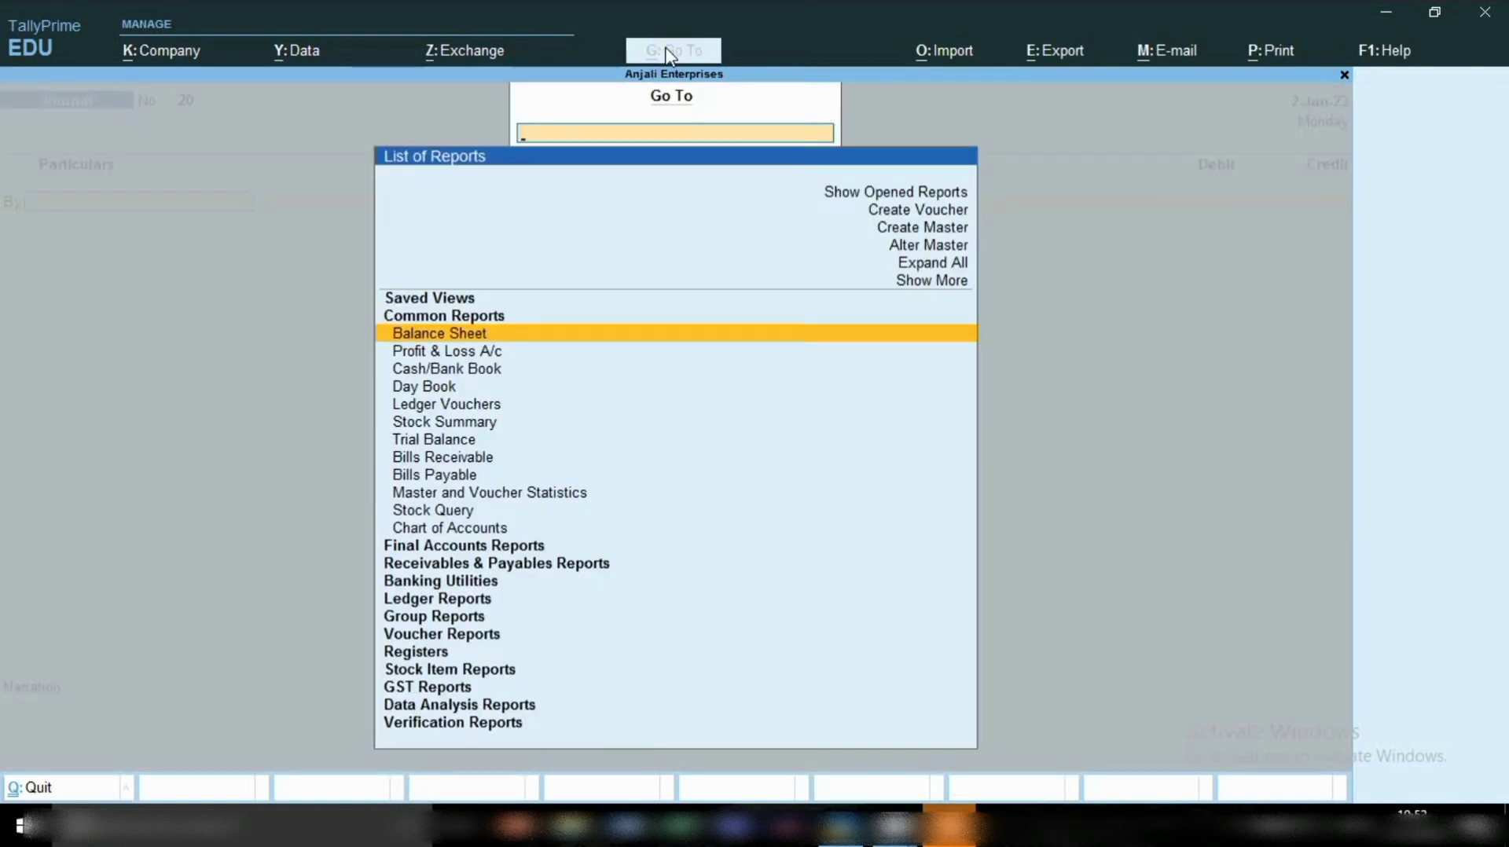
key(Return)
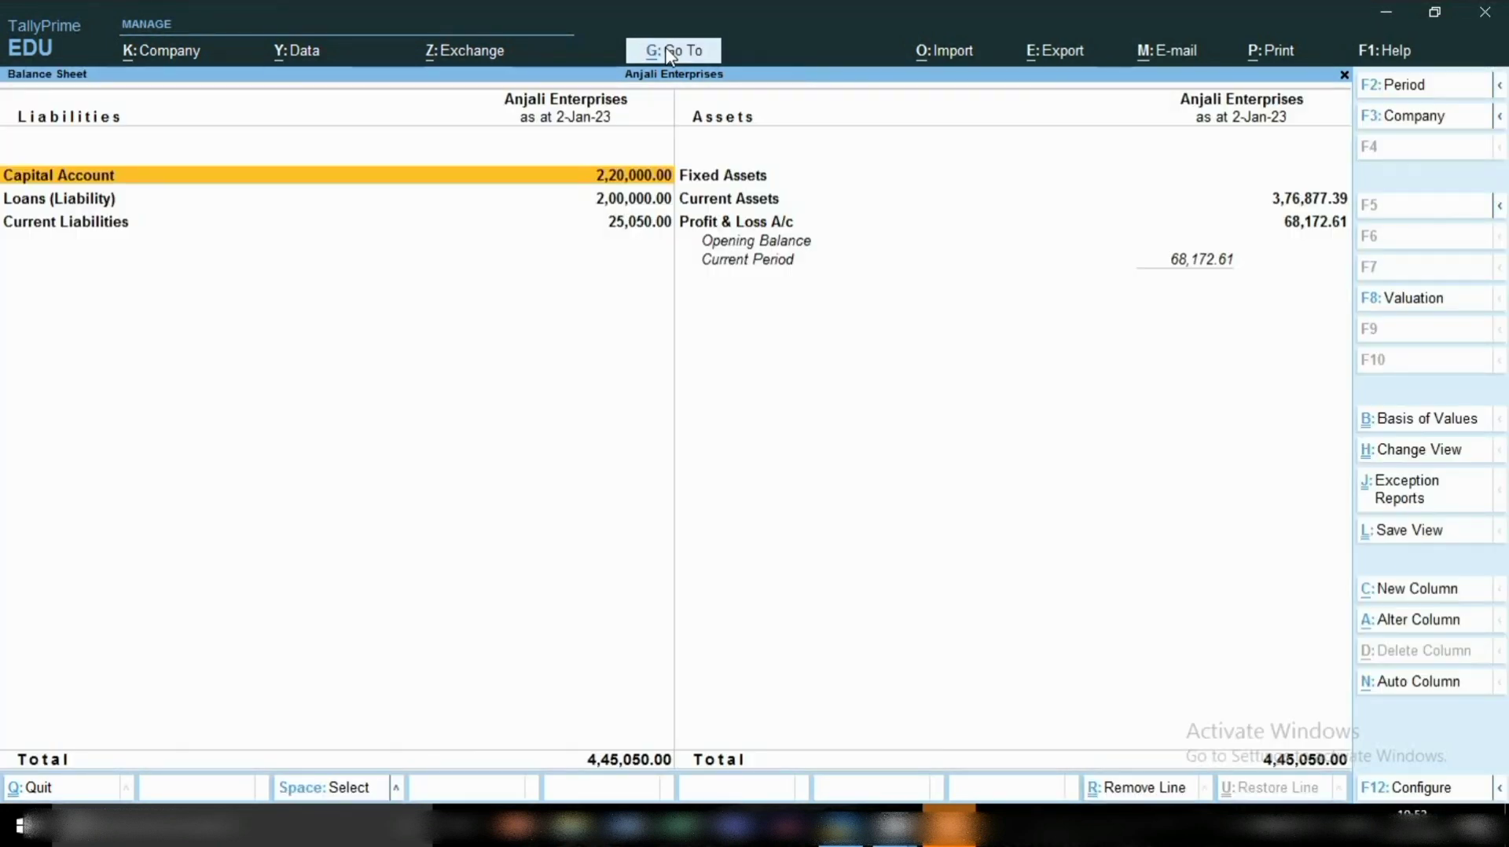
key(Right)
key(Down)
key(Down)
key(Return)
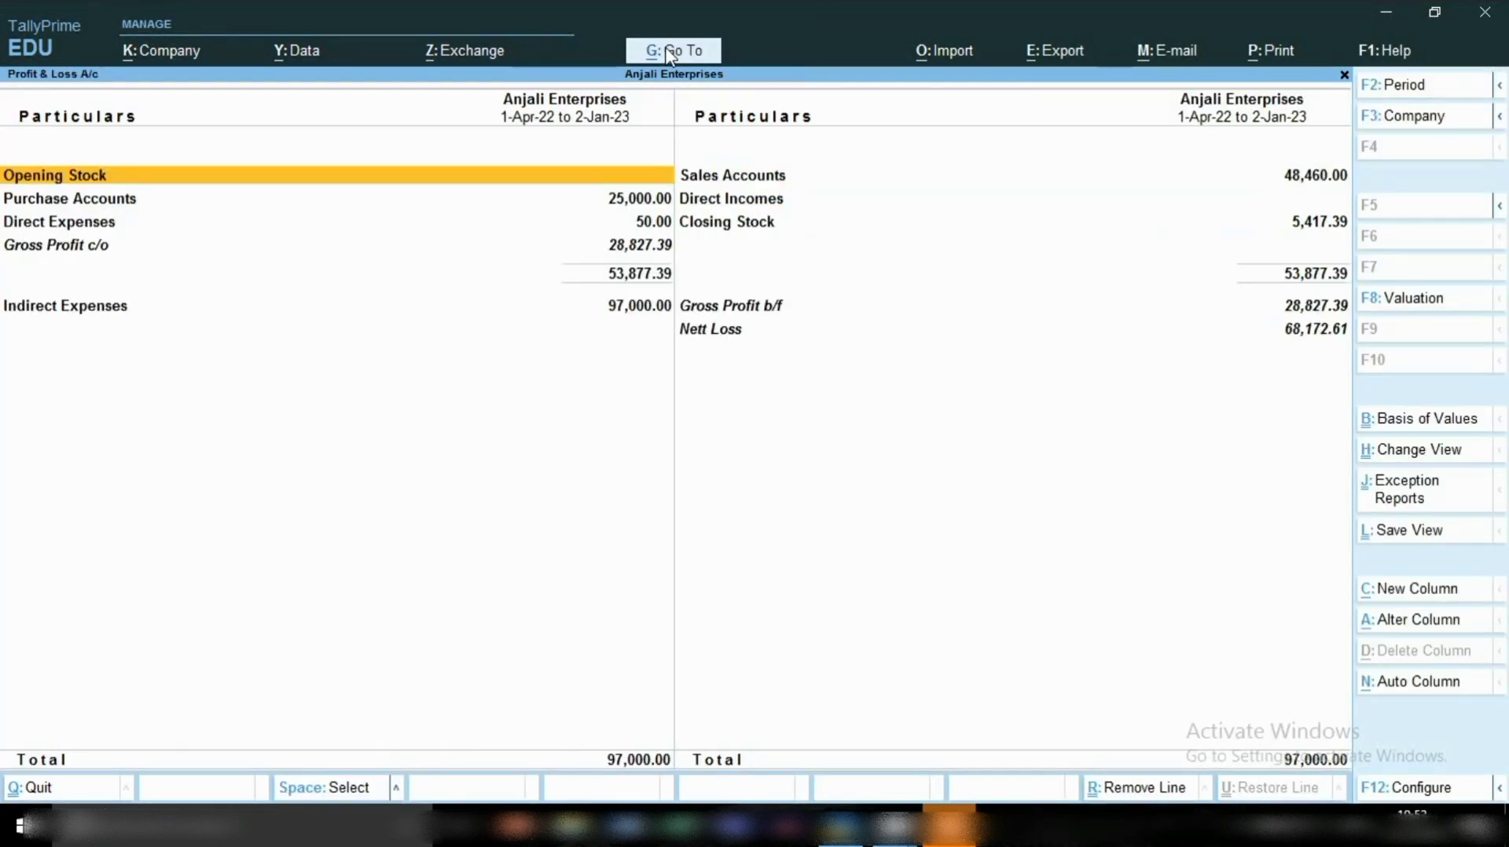
key(Down)
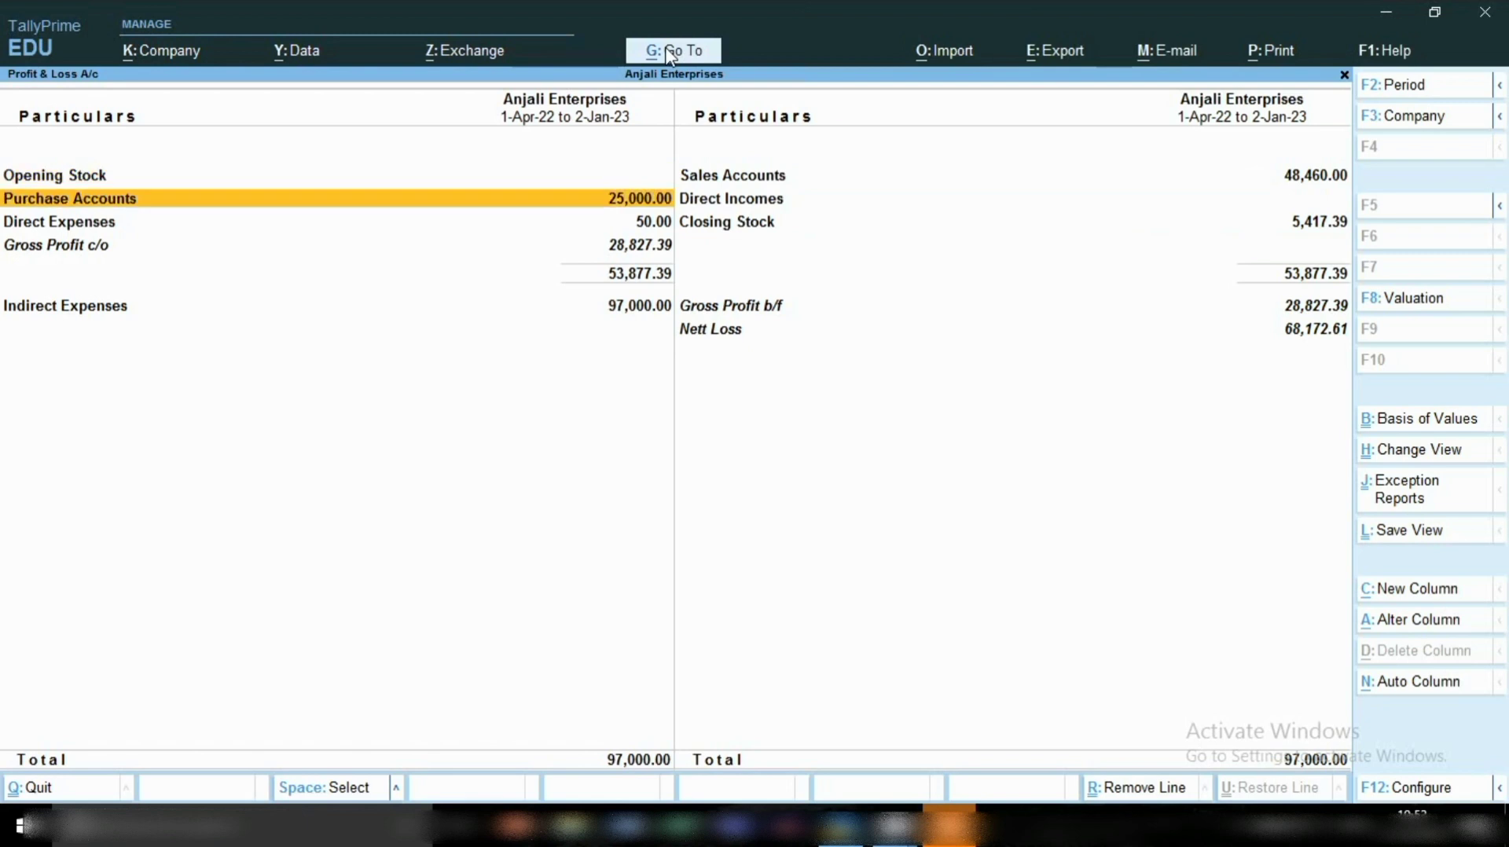
key(Down)
key(Down)
key(Return)
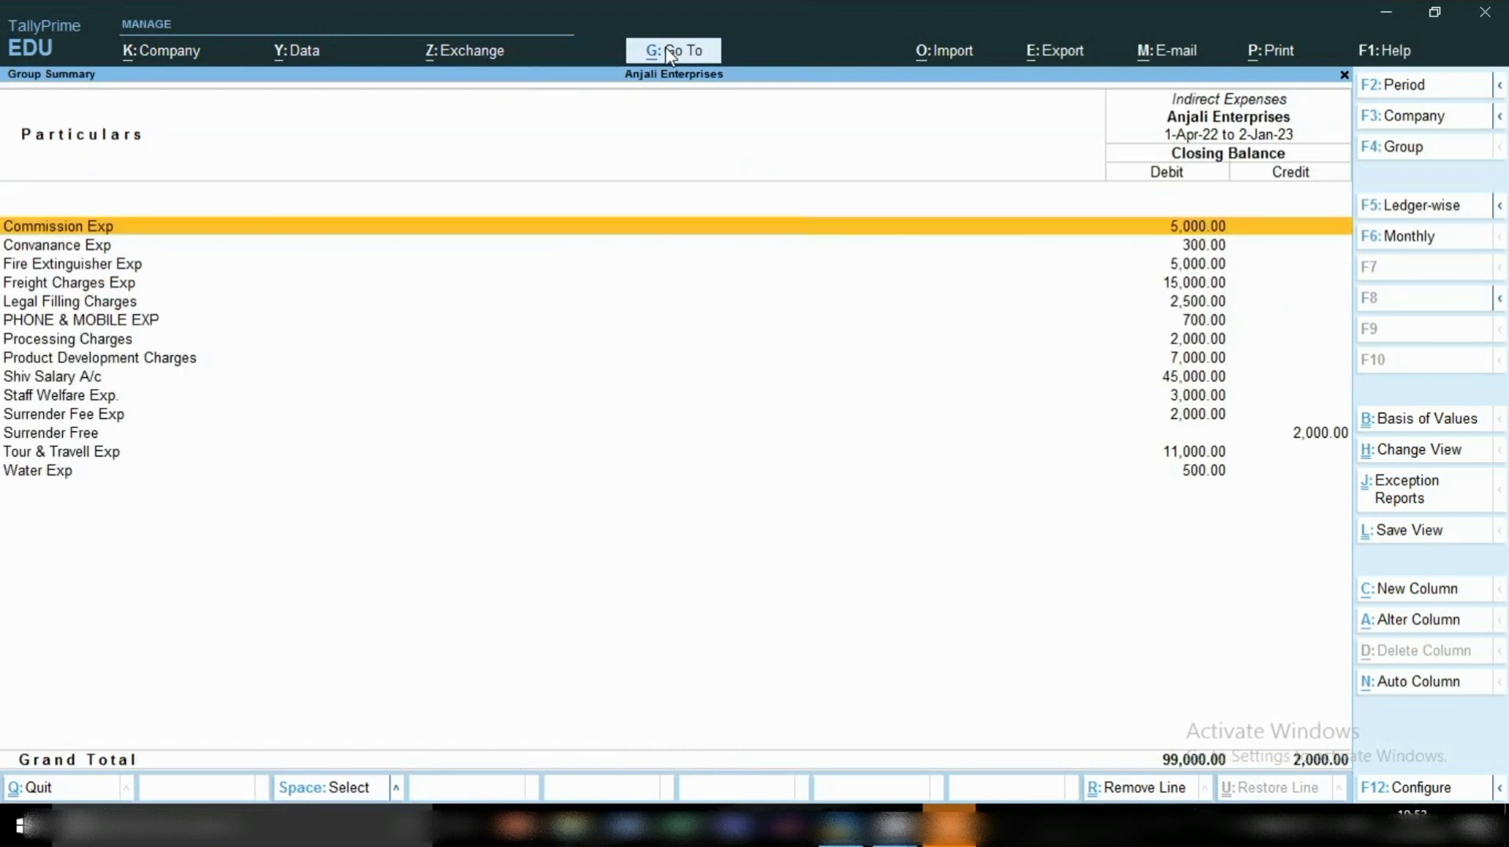
- Examine the closing balances of Water Exp and Staff Welfare Exp. in the Indirect Expenses summary
key(Down)
key(Down)
key(Down)
key(Down)
key(Down)
key(Down)
key(Down)
key(Down)
key(Down)
key(Down)
key(Down)
key(Down)
key(Down)
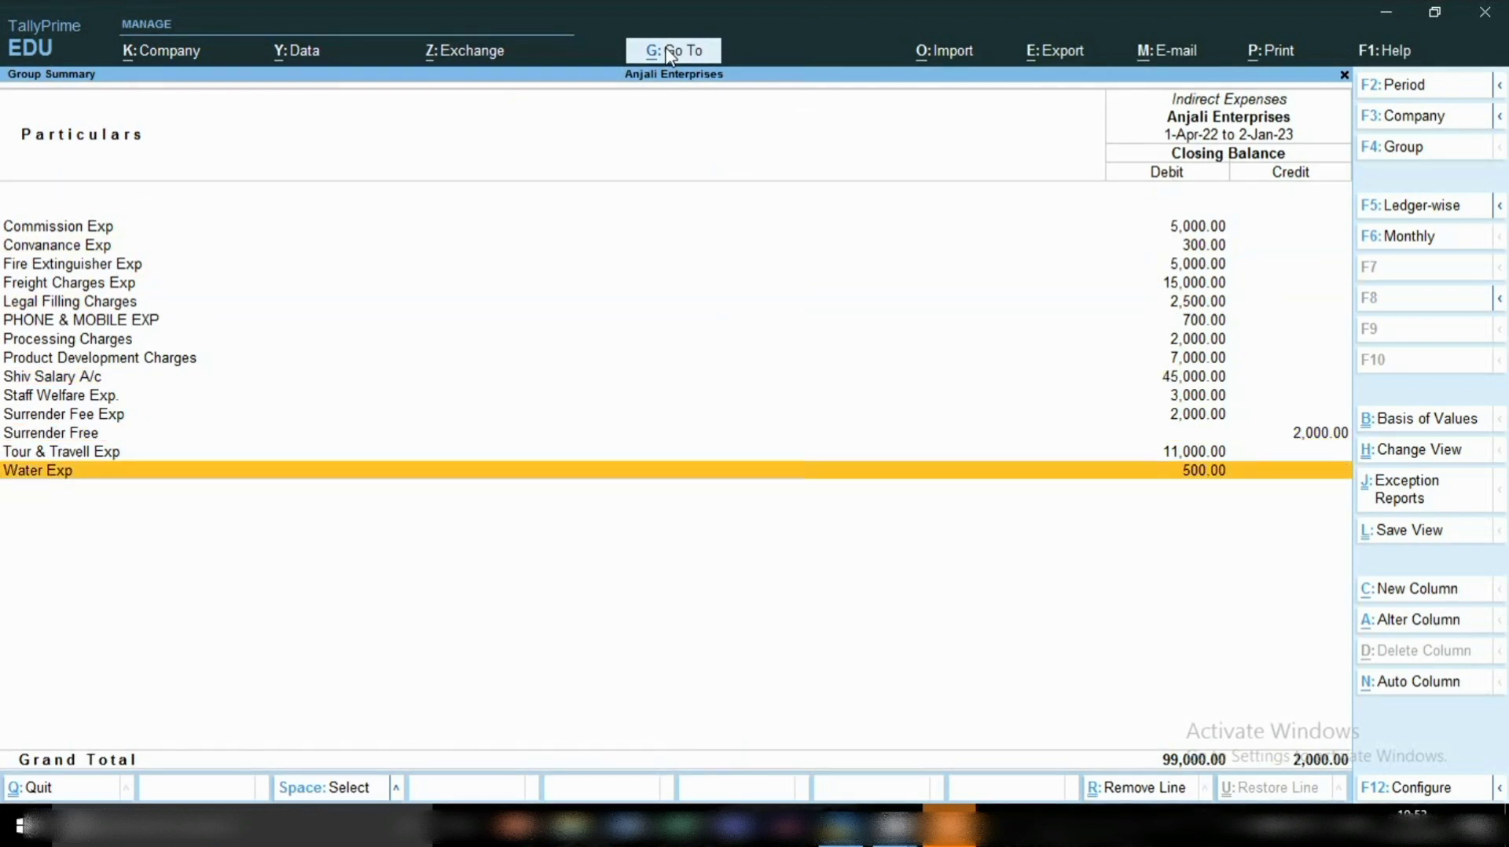
key(Up)
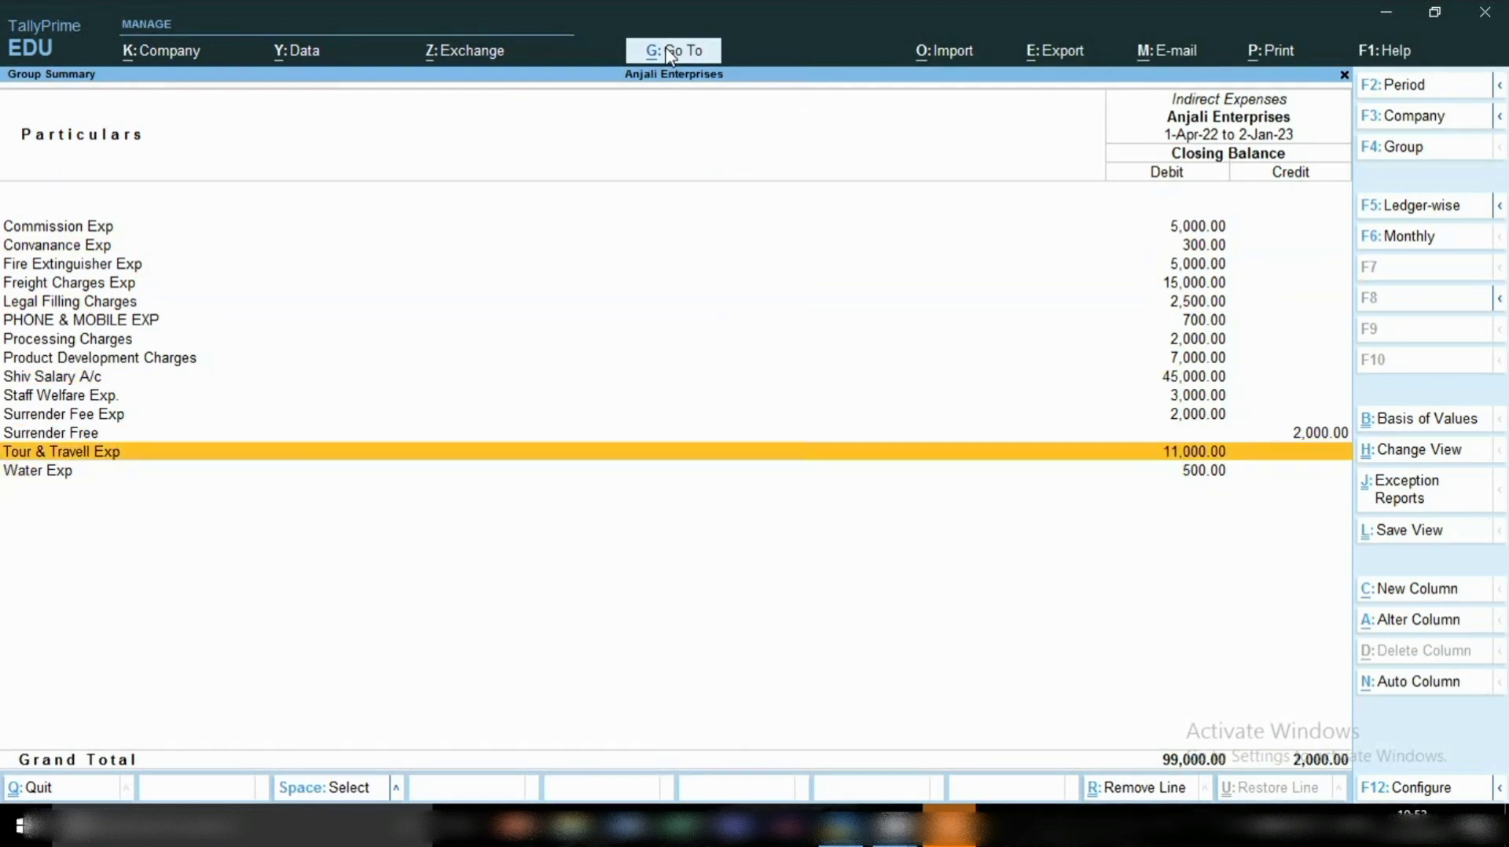
key(Up)
key(Up)
key(Up)
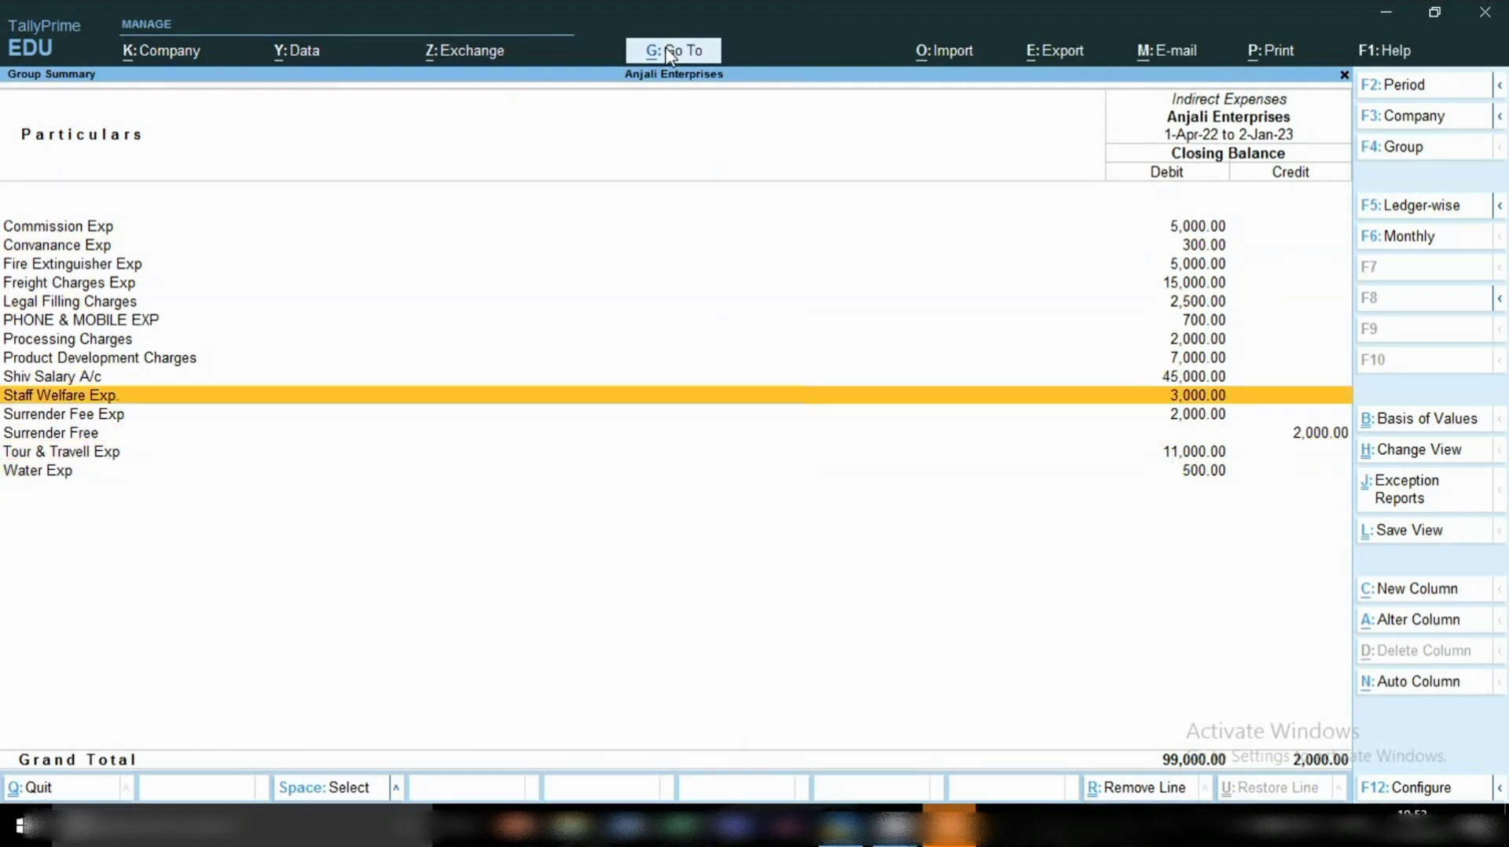
- Mark the Water Exp line in the Indirect Expenses group summary
key(Home)
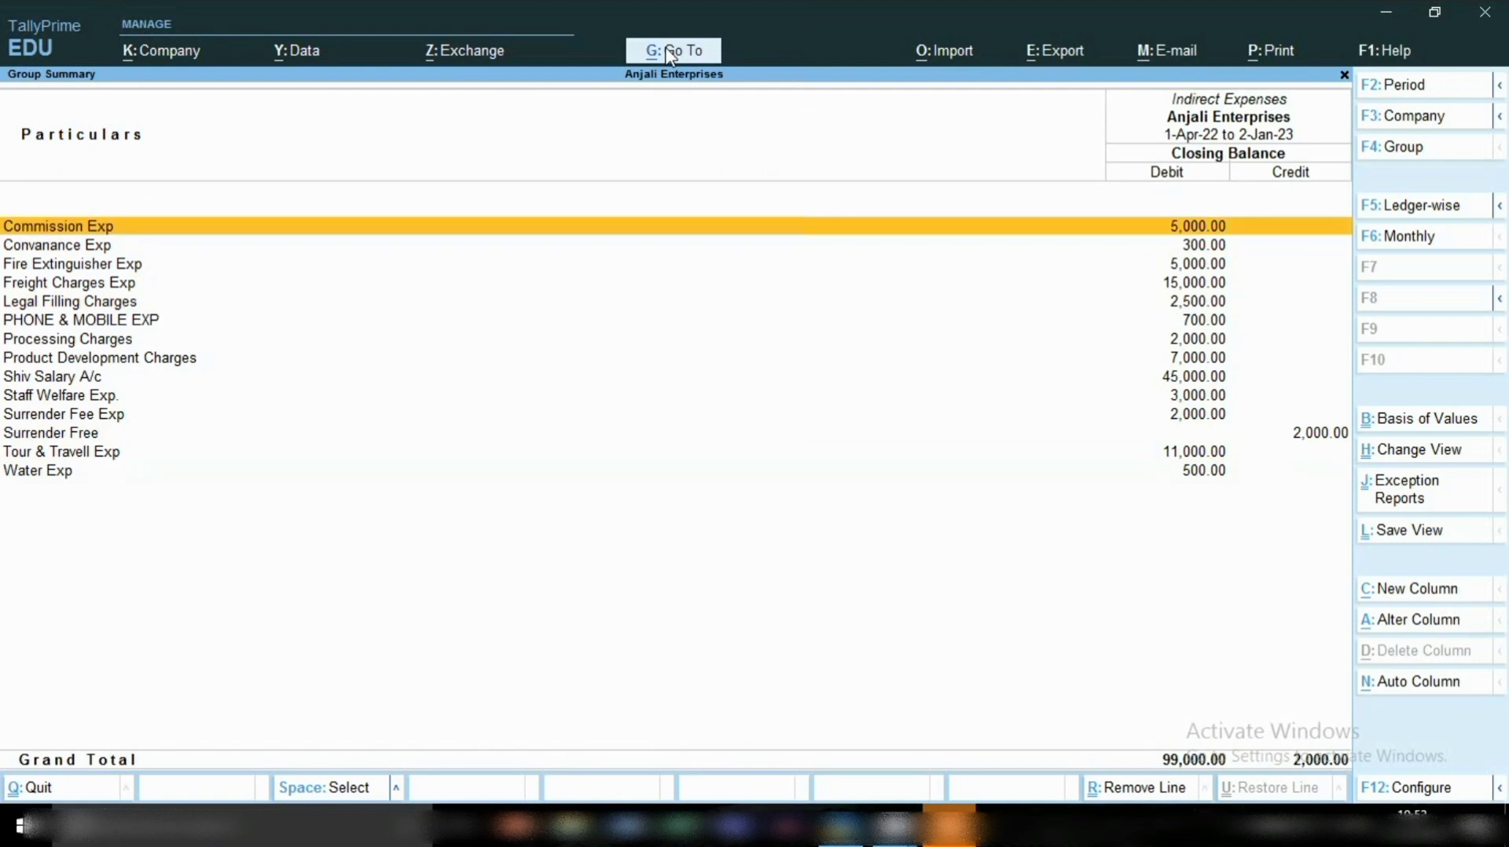
key(Down)
key(Down)
key(Down)
key(Down)
key(Down)
key(Down)
key(Down)
key(Down)
key(Down)
key(Down)
key(Down)
key(Down)
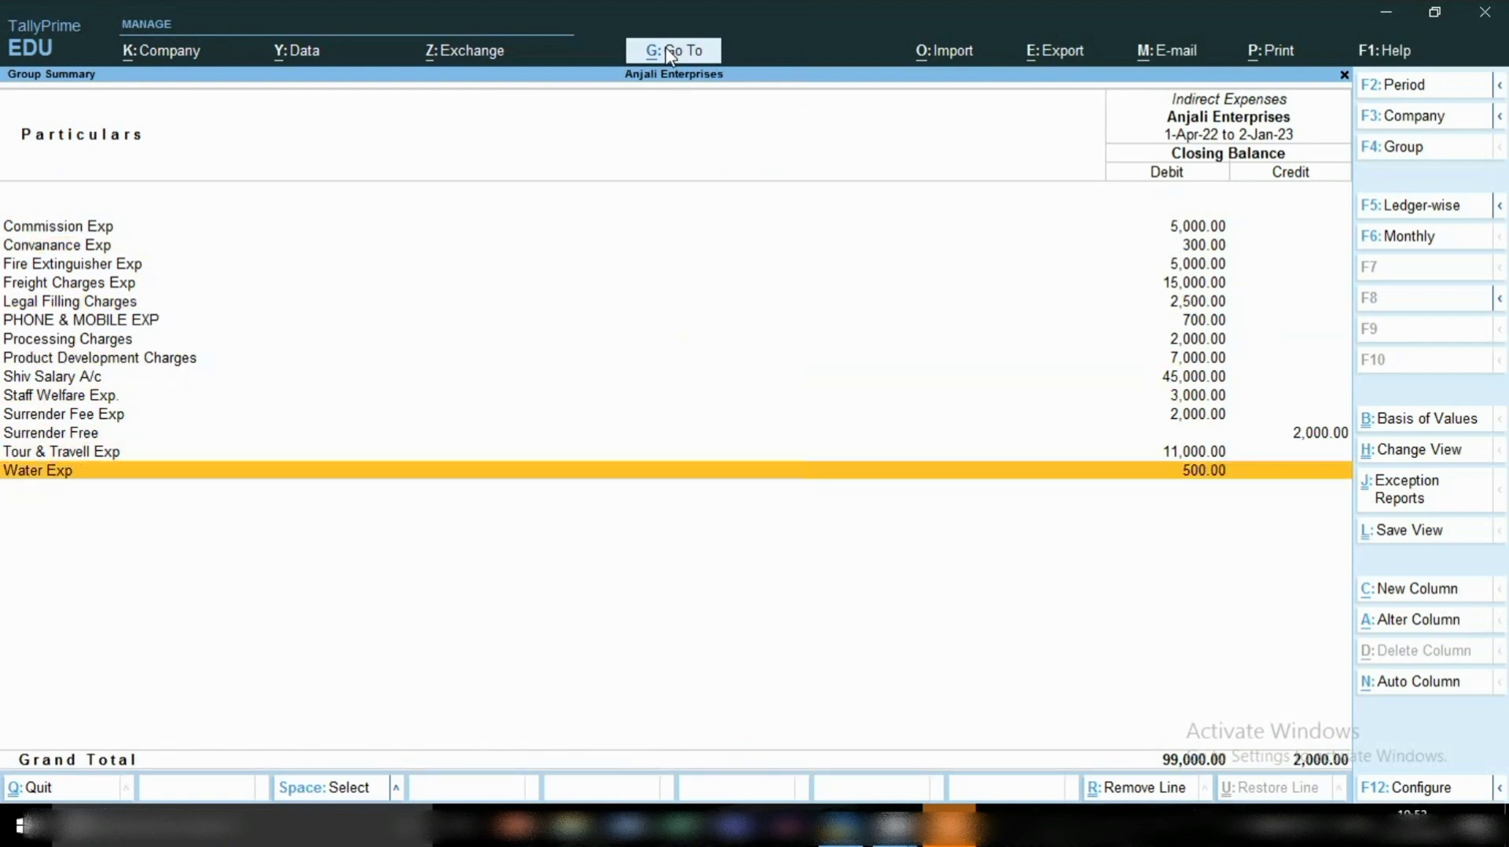
key(space)
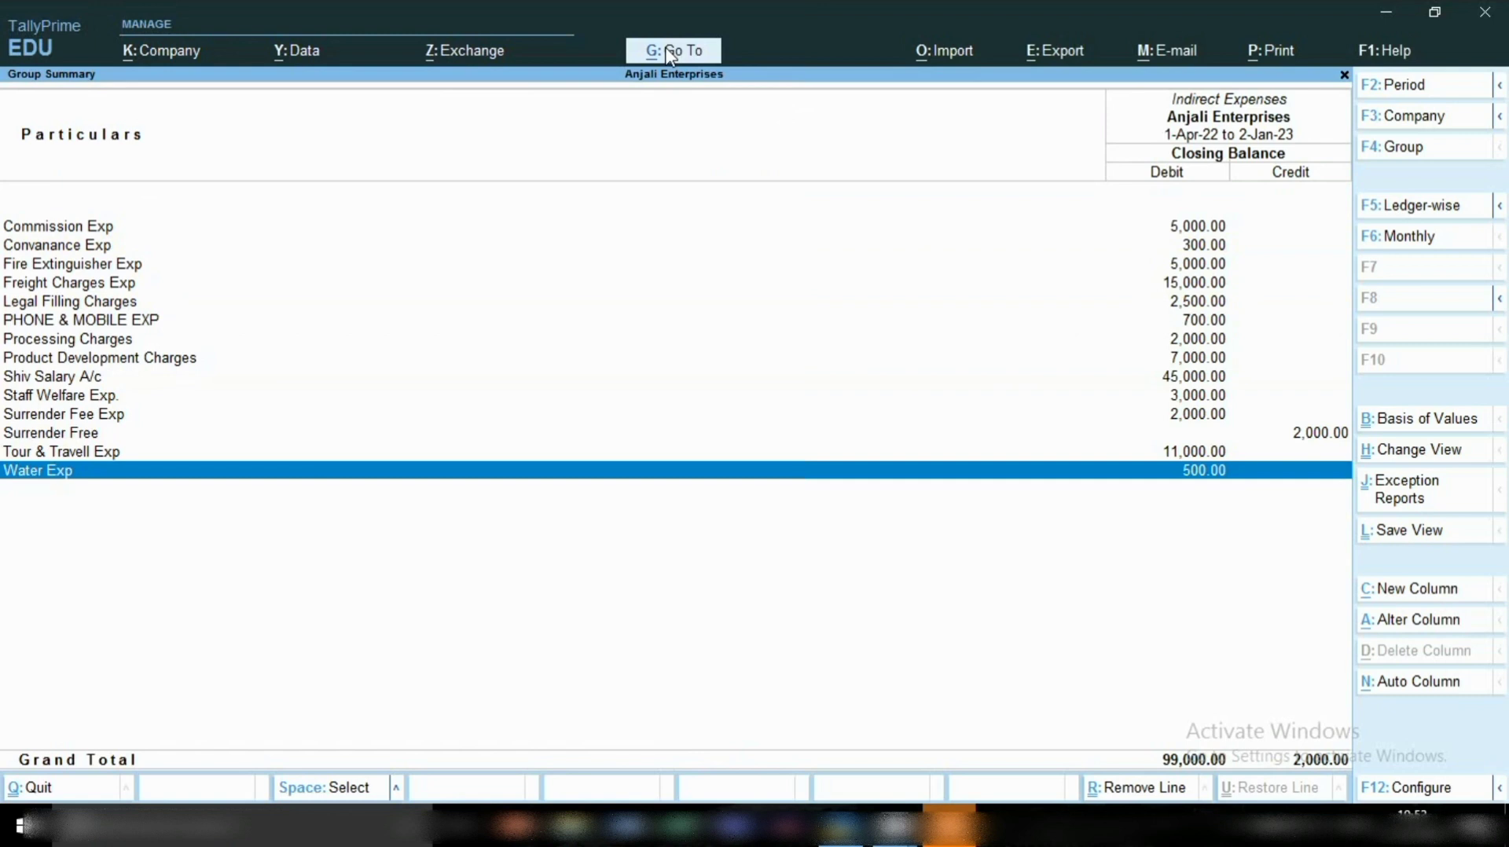
- Mark the Staff Welfare Exp. line as well in the Indirect Expenses group summary
key(Up)
key(Up)
key(Up)
key(Up)
key(Up)
key(Up)
key(Up)
key(Up)
key(Up)
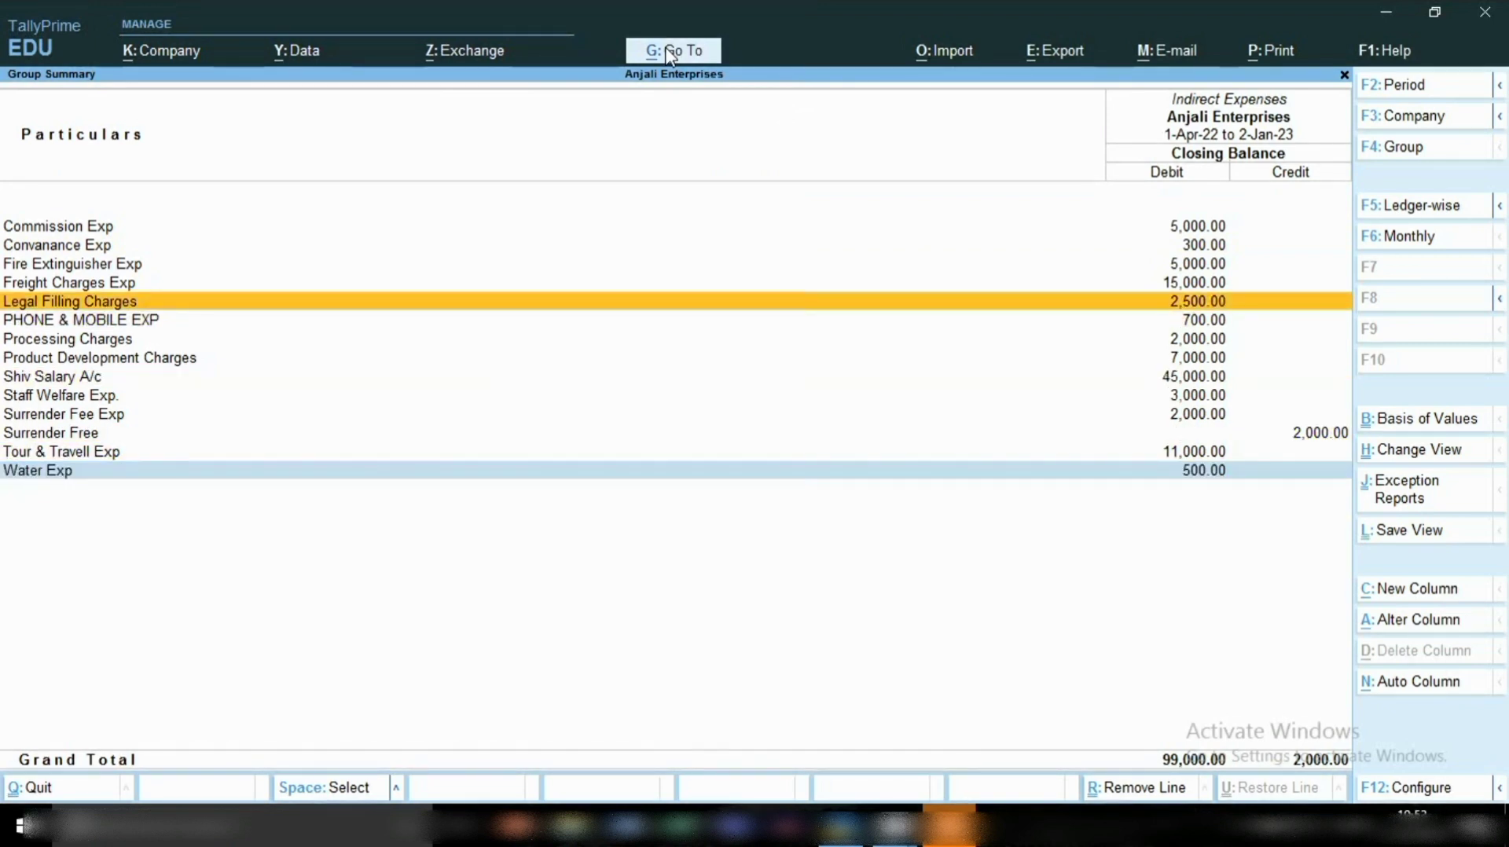
key(Down)
key(Down)
key(Down)
key(Down)
key(Down)
key(space)
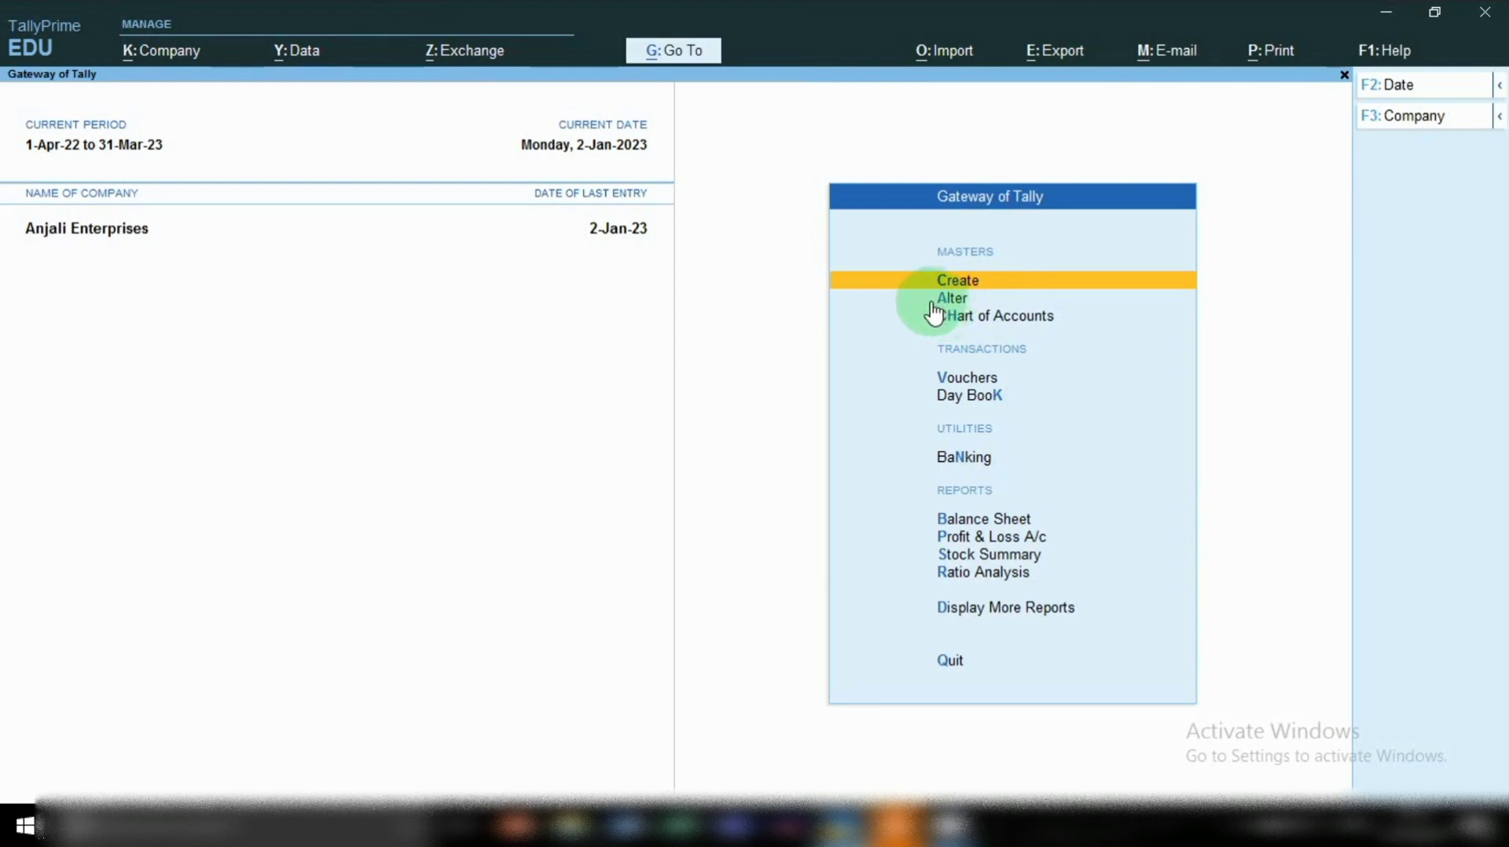
key(Return)
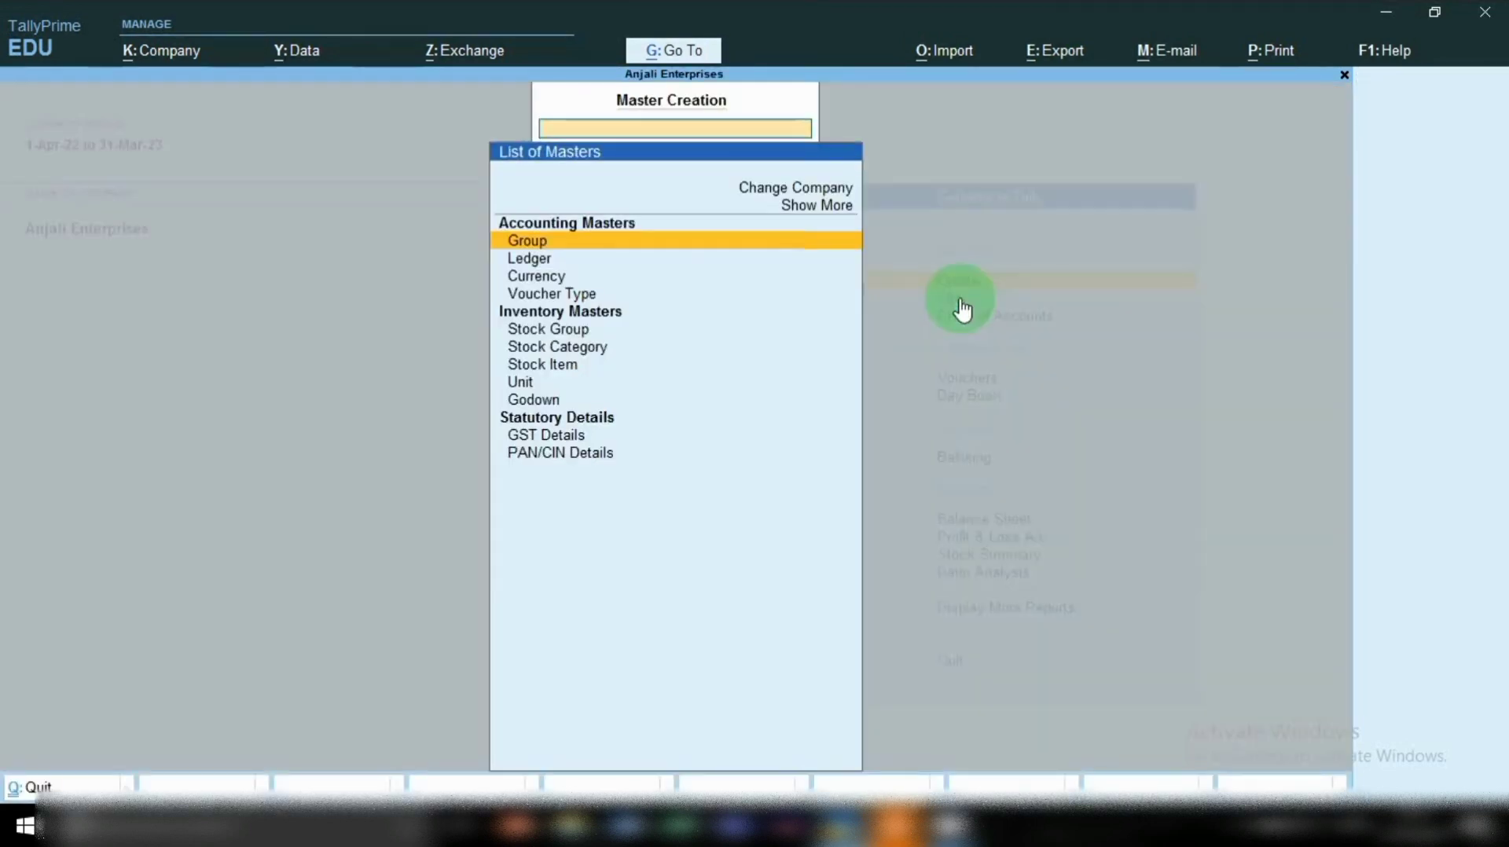
key(Down)
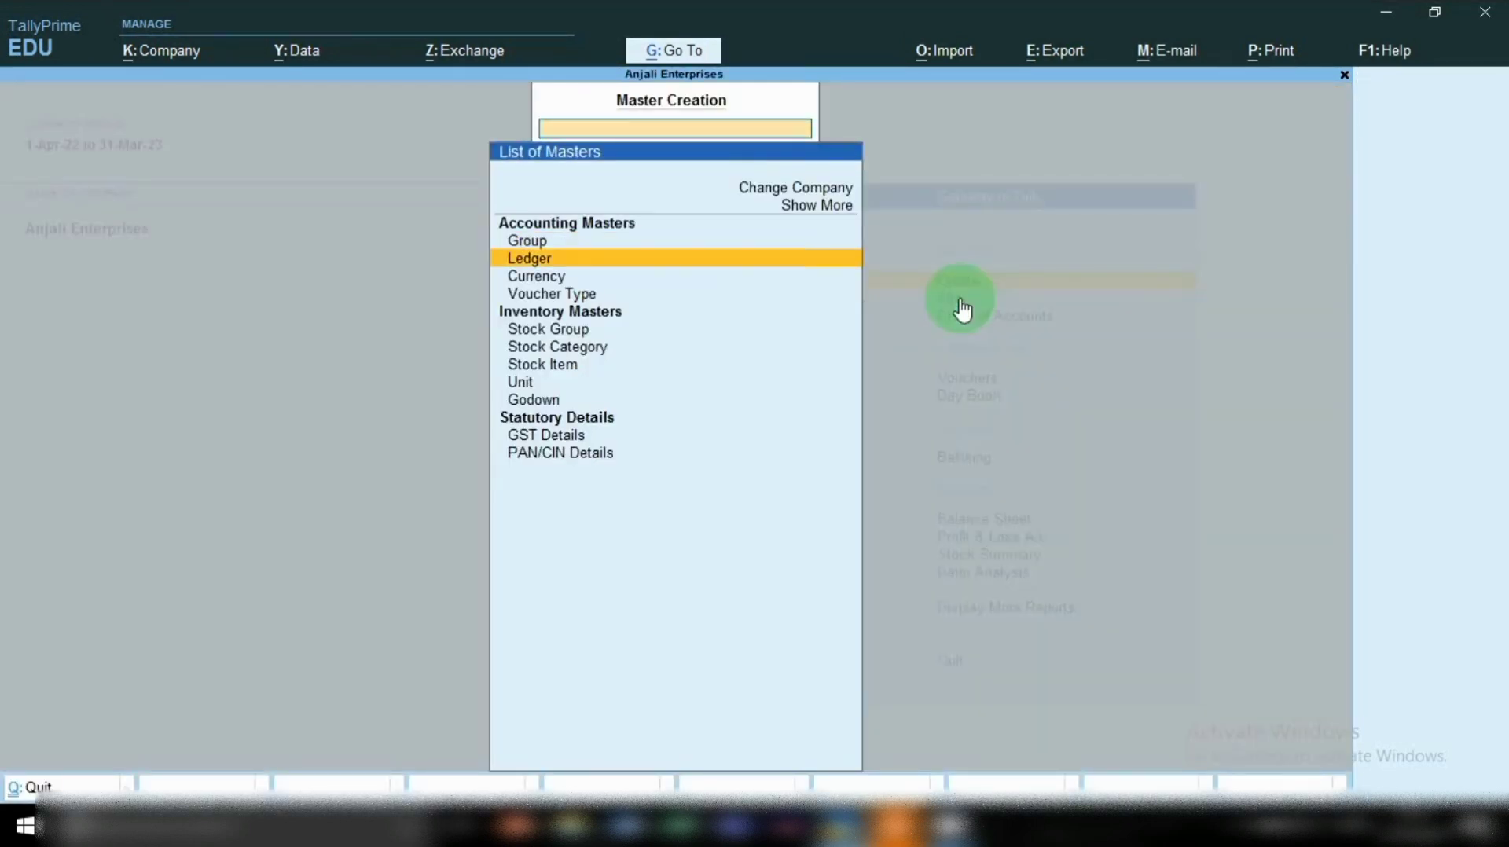
key(Return)
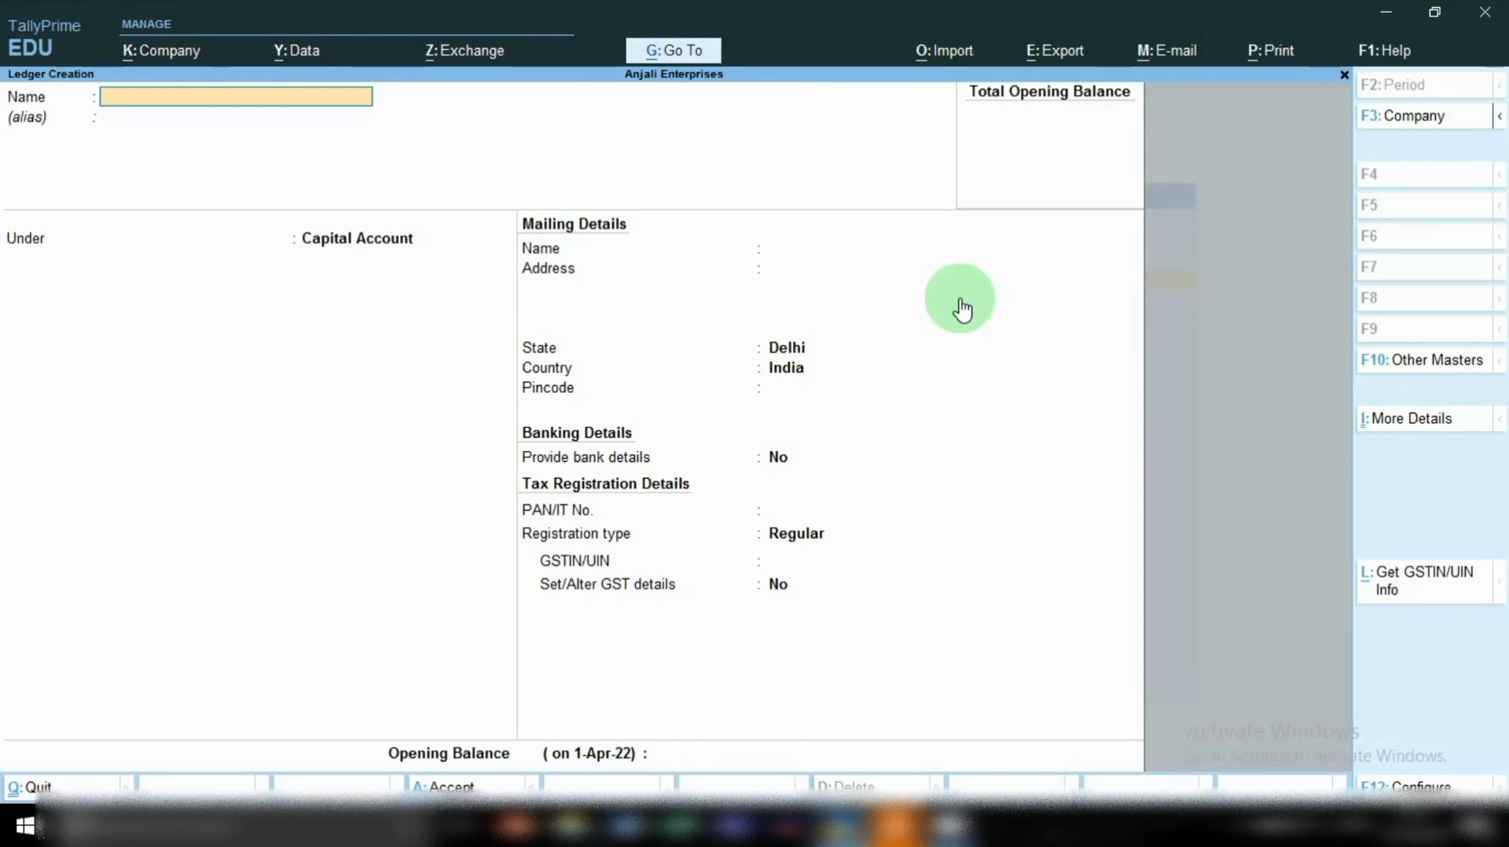
key(Escape)
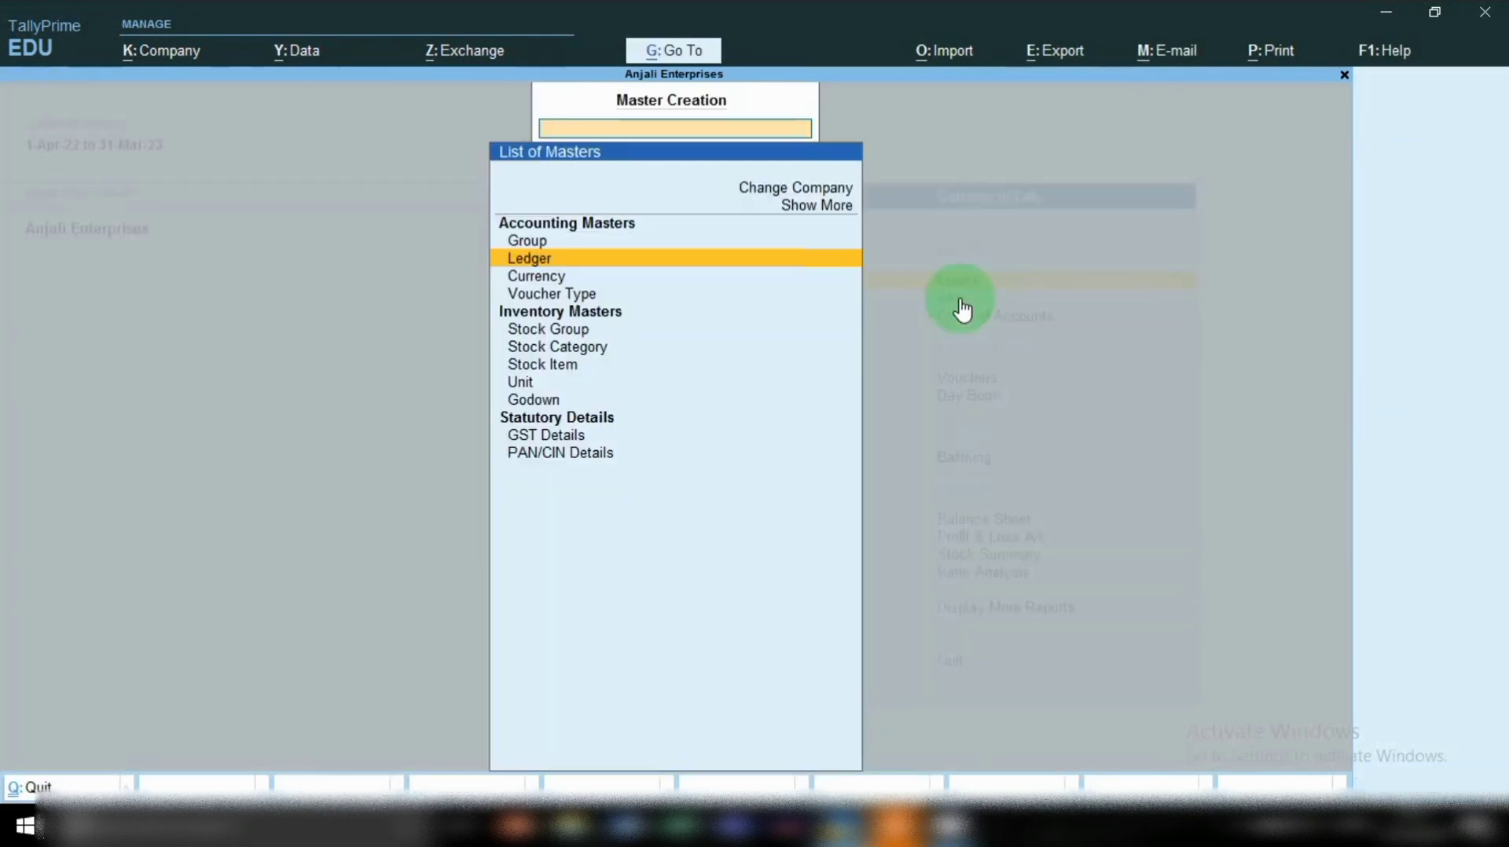
key(Escape)
- Open the existing Electricity Exp ledger for alteration, examine its group and statutory details, and leave it without saving
click(960, 299)
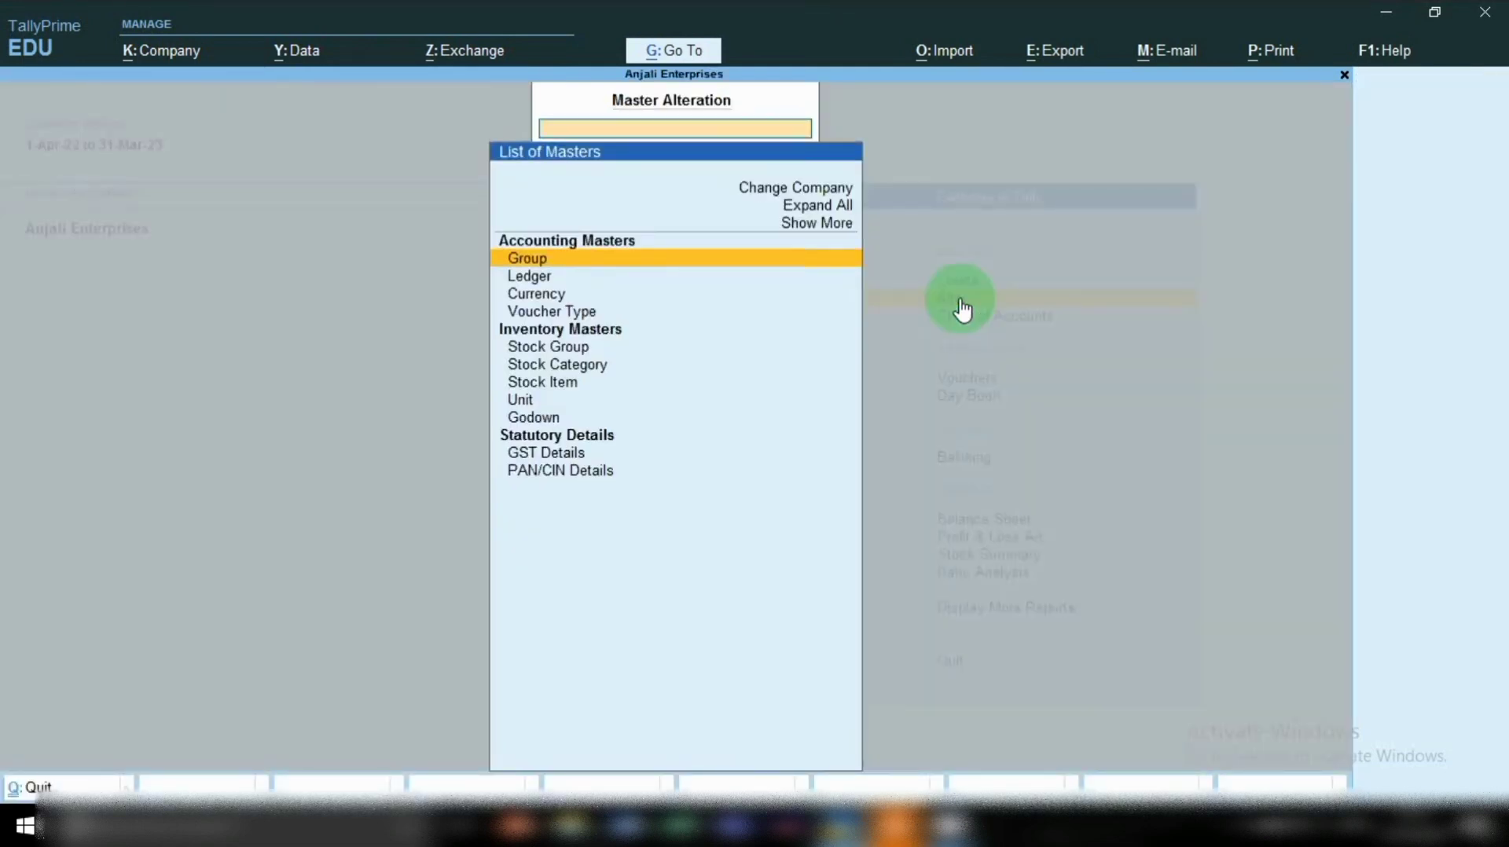
key(Down)
key(Return)
text(EL)
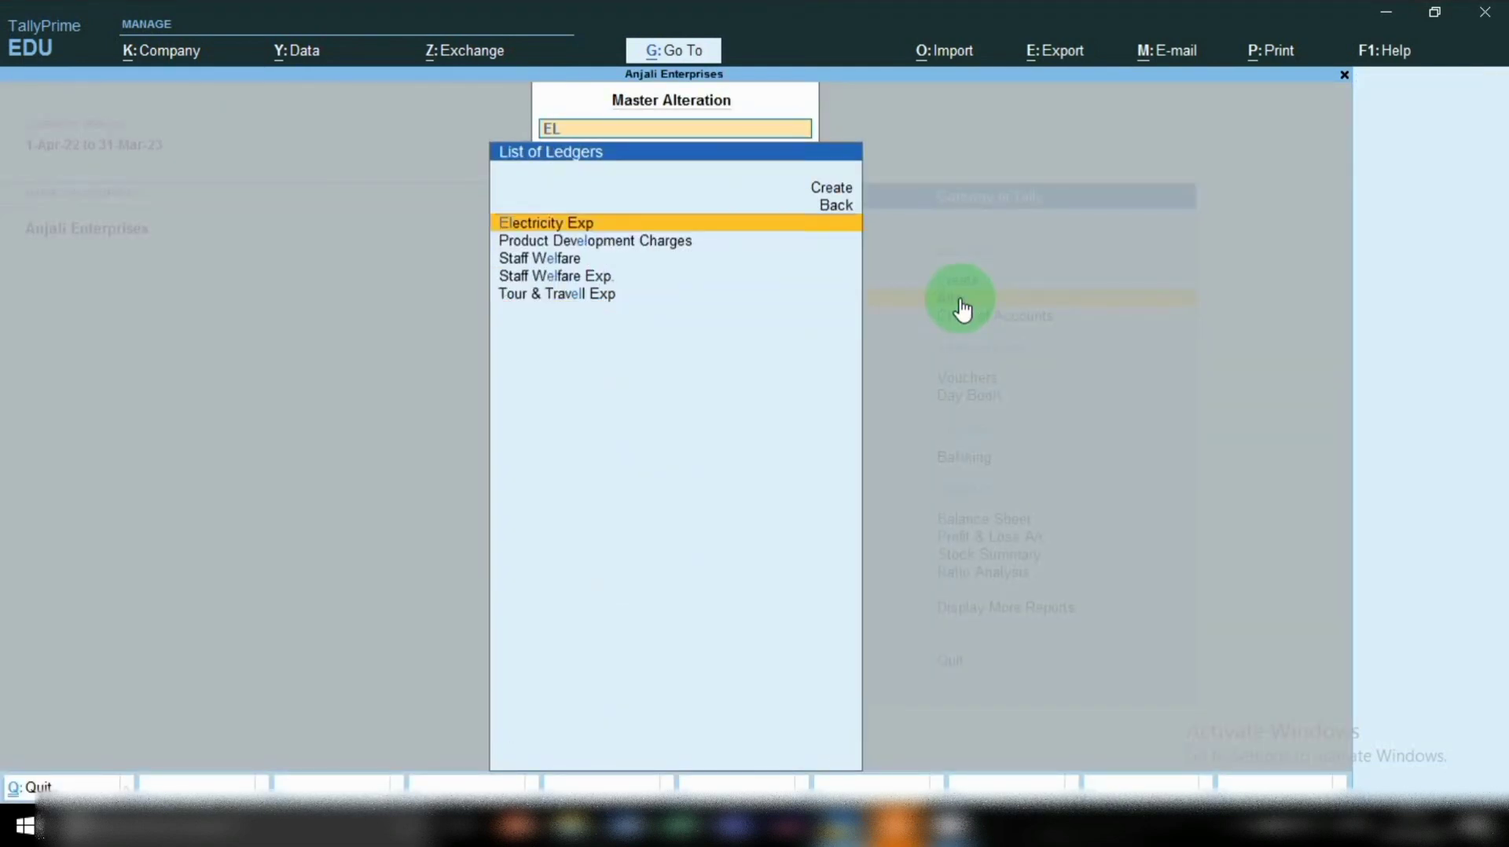
text(EC)
key(Return)
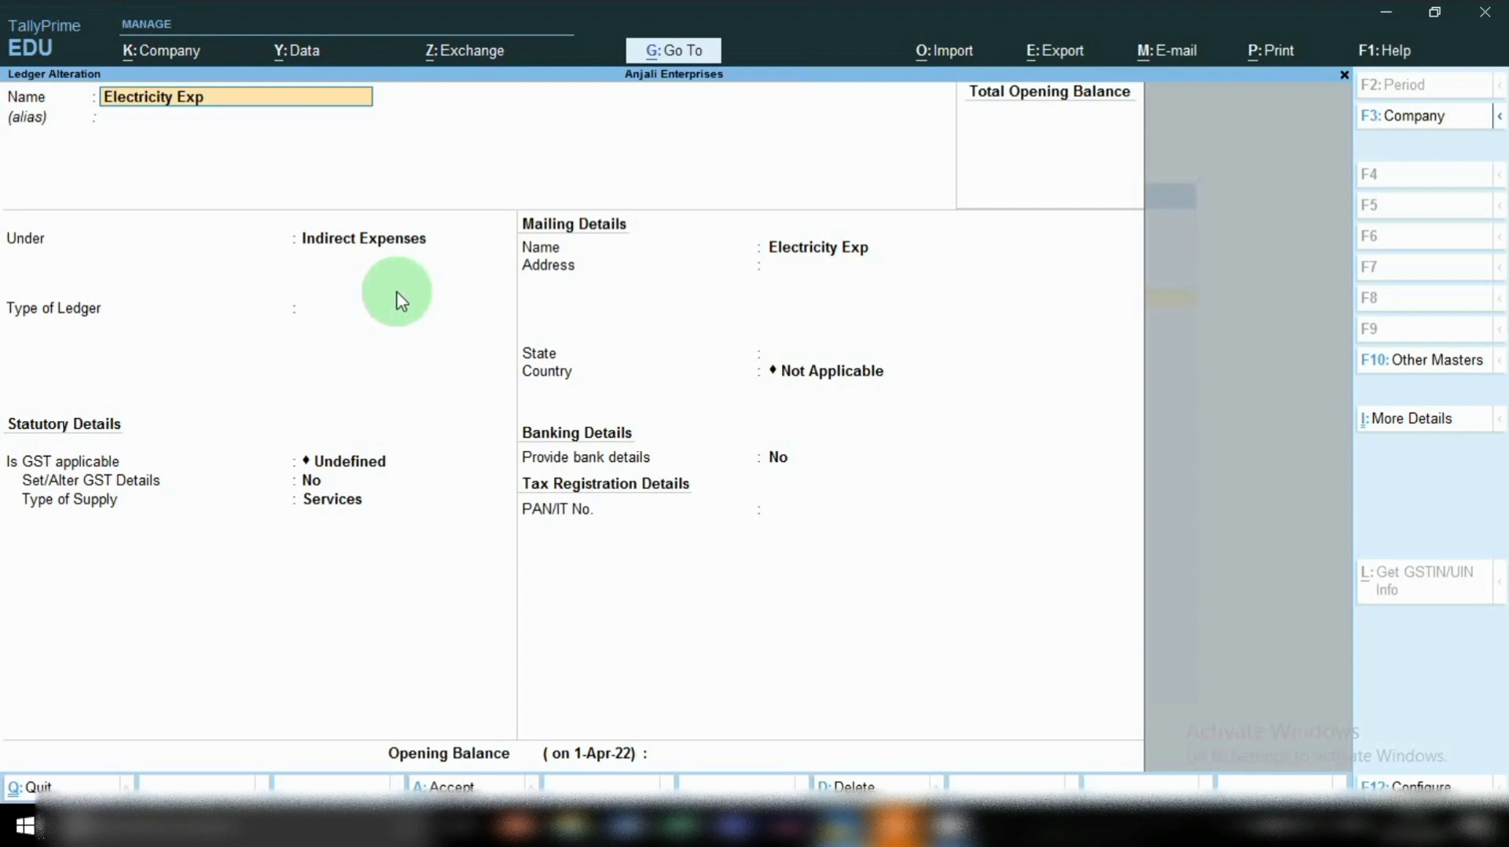
key(BackSpace)
key(Escape)
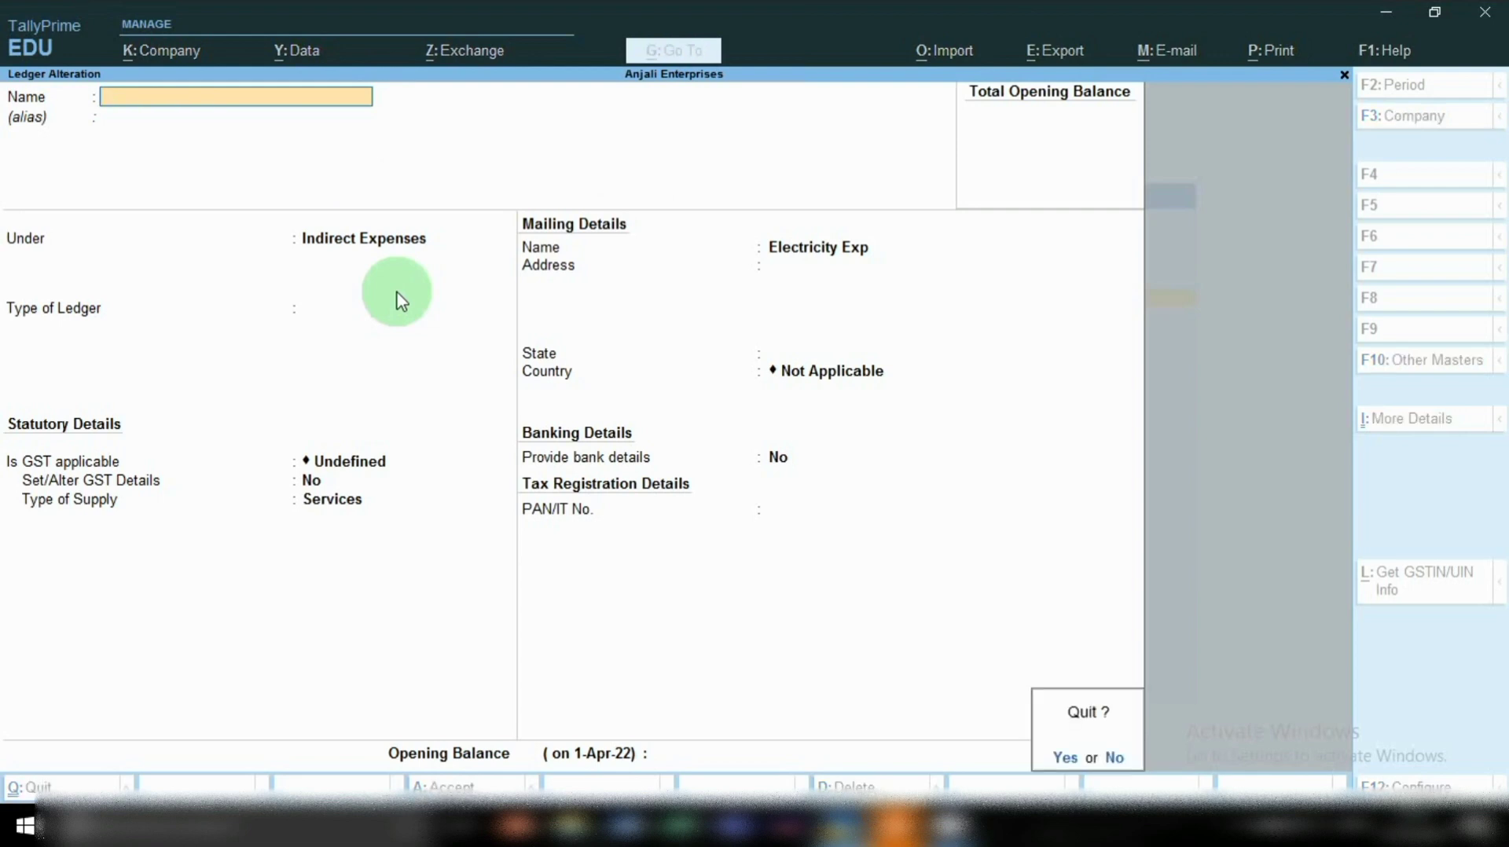
key(y)
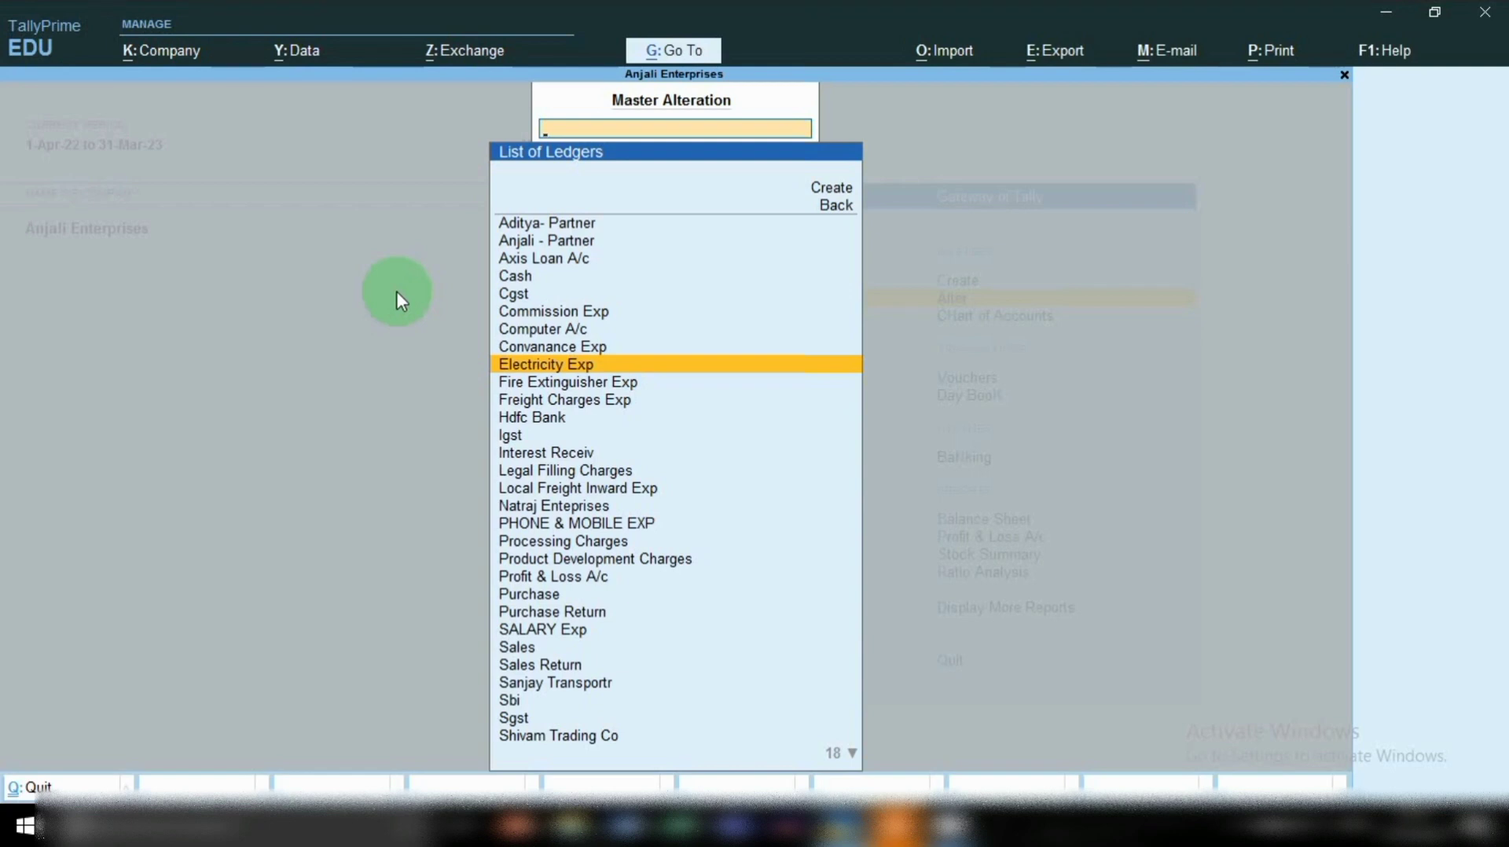
key(Escape)
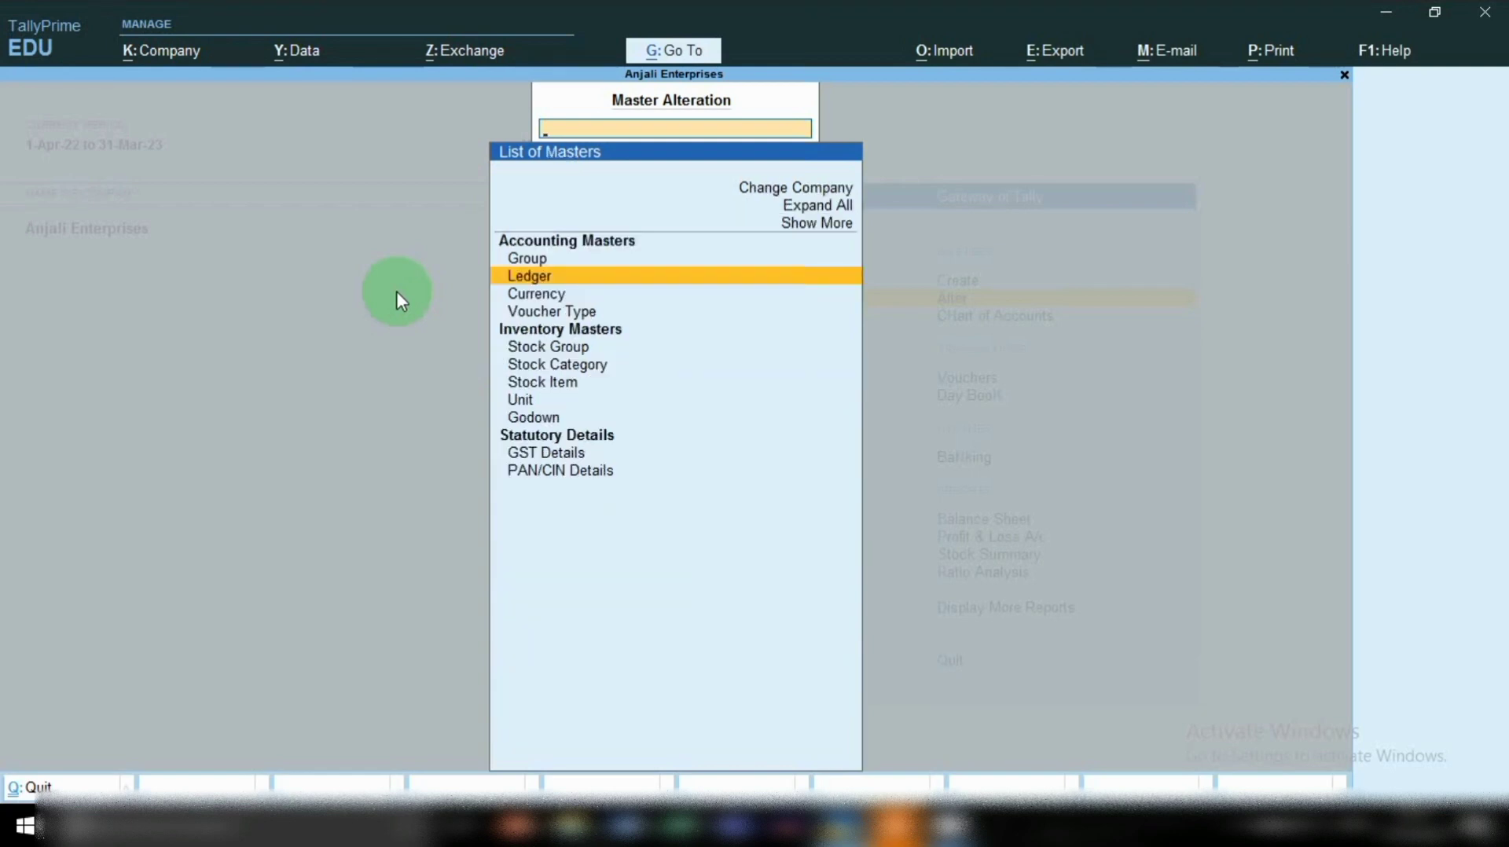
key(Escape)
key(Up)
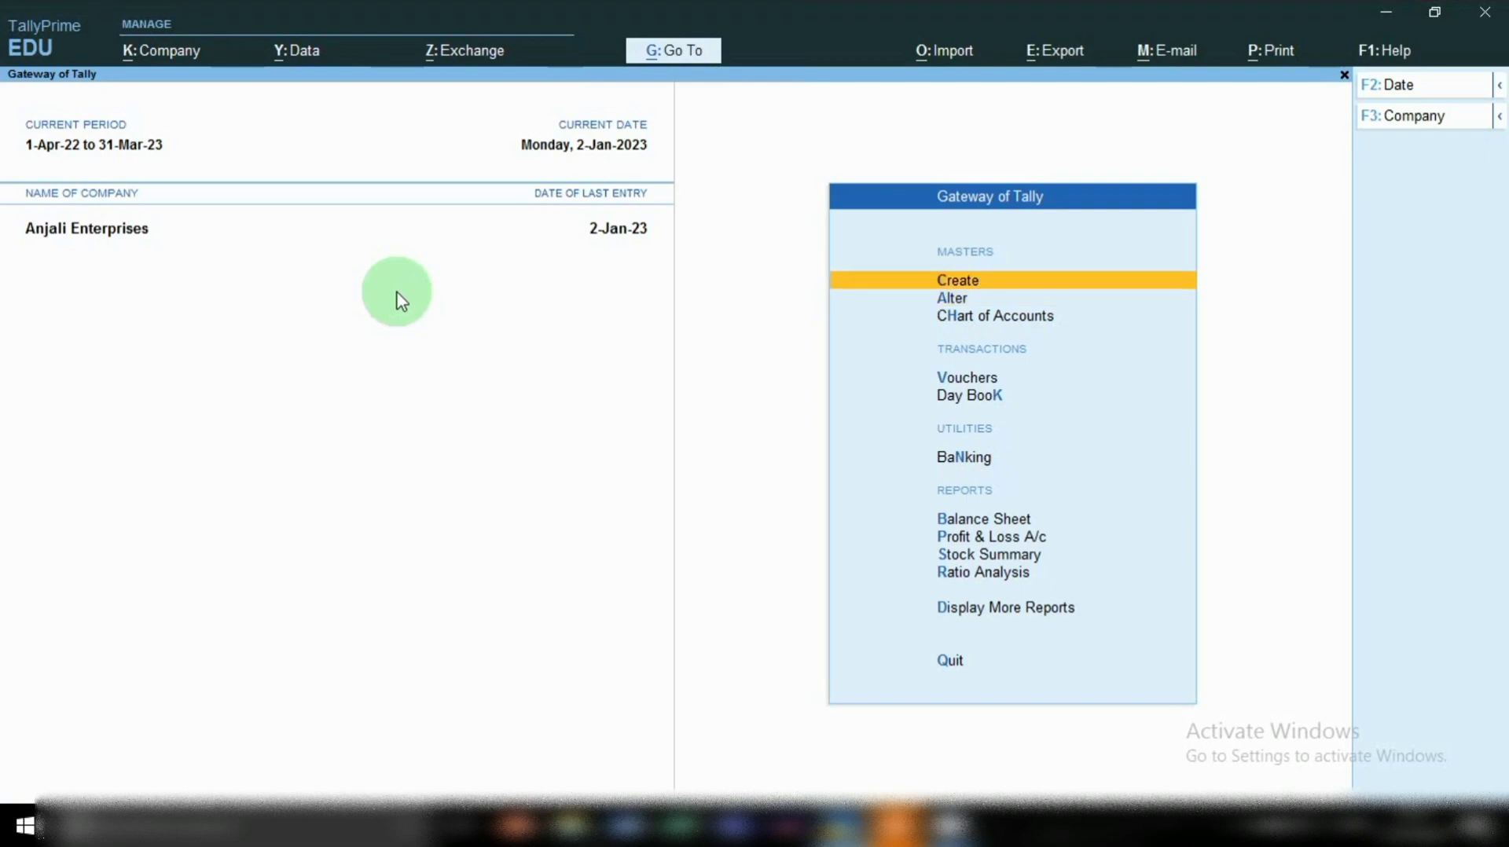
- Start creating a new ledger and name it ELECTRICITY EXP PAYABLE
key(Return)
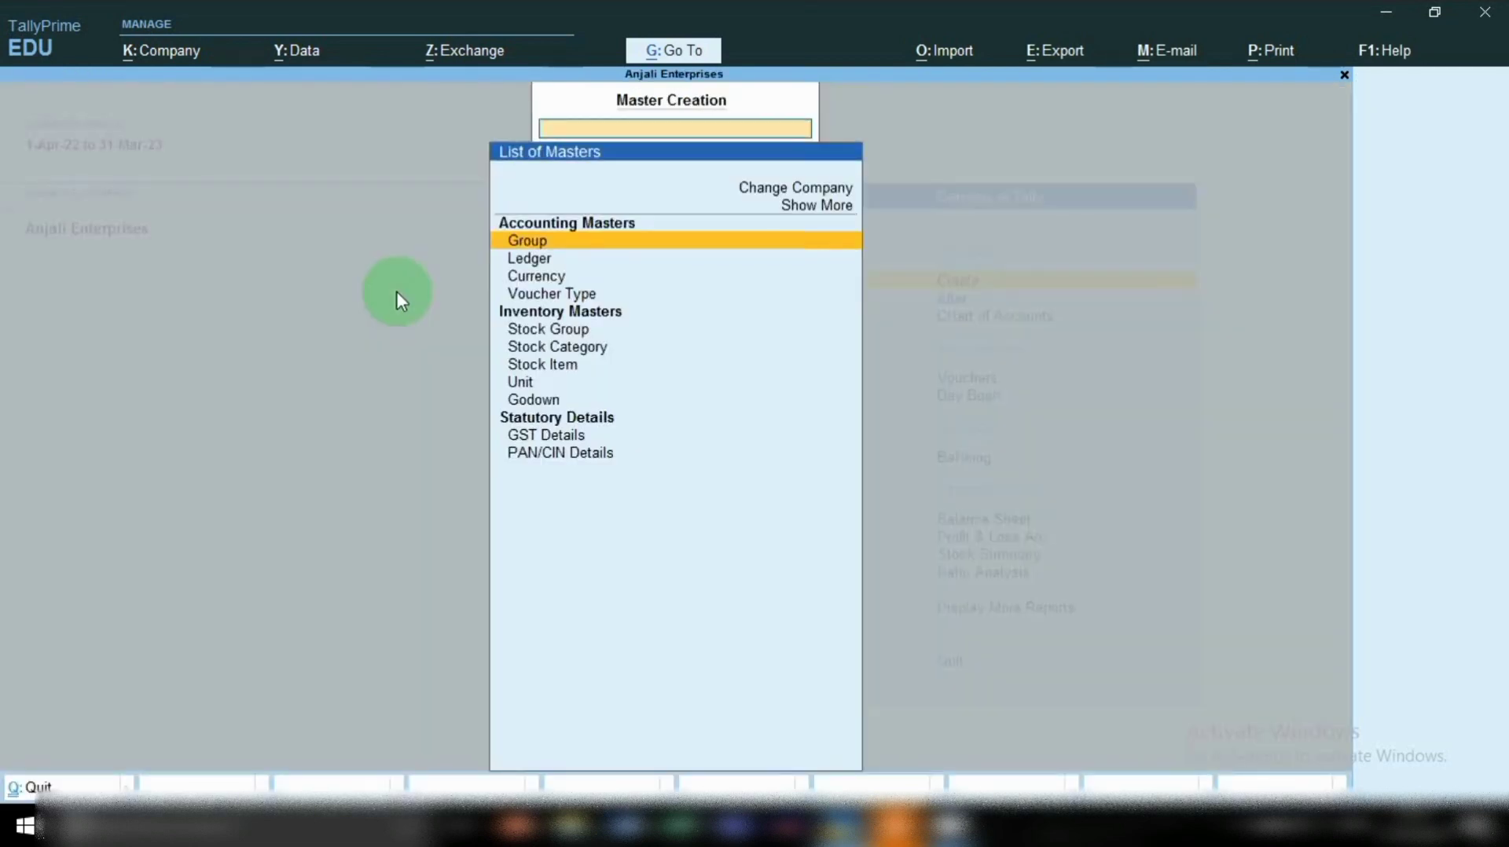
key(Down)
key(Return)
text(E)
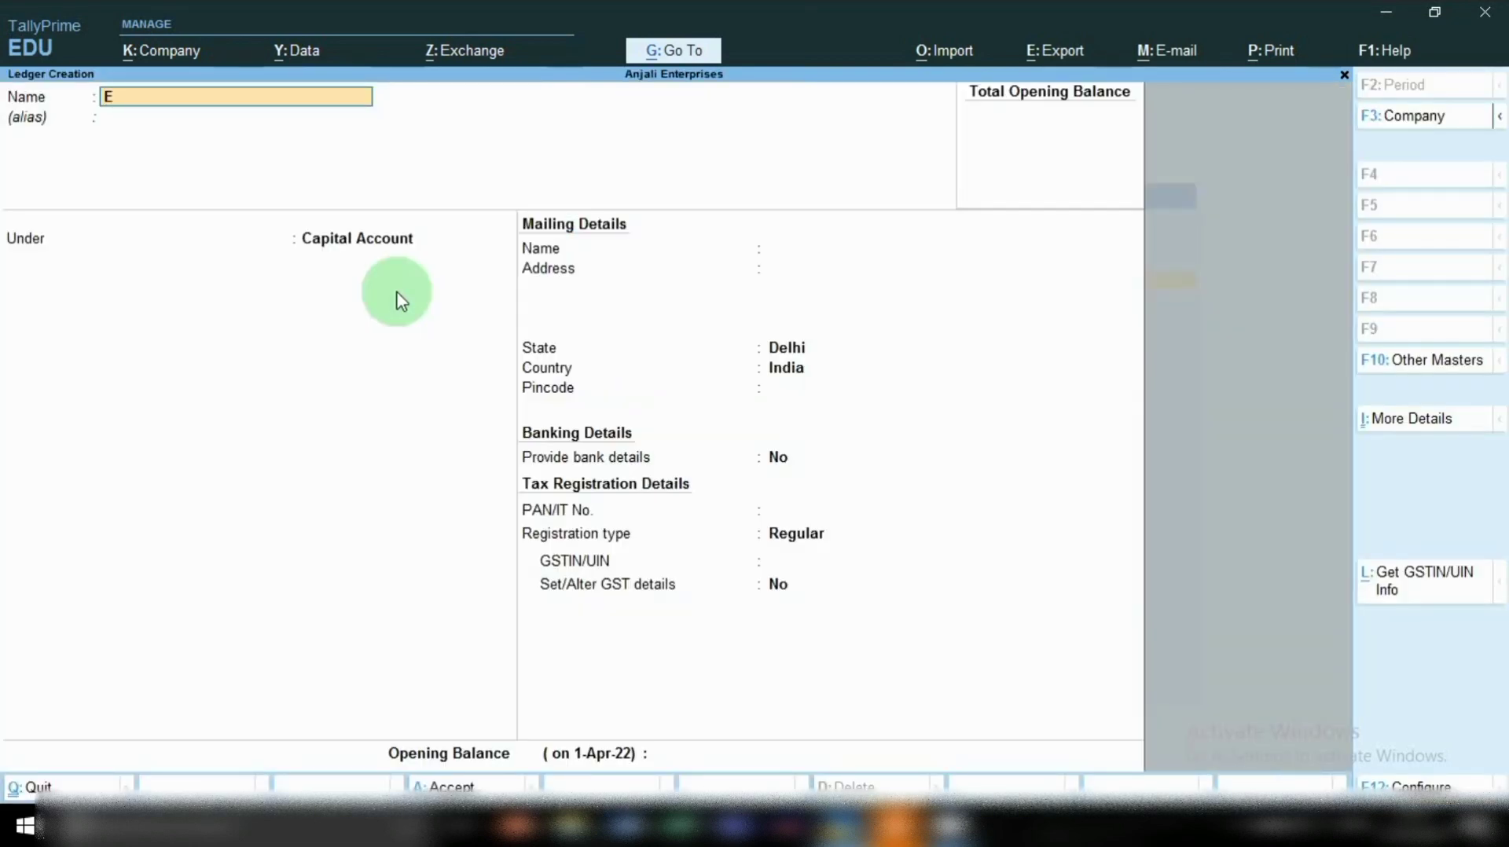
text(LECTRICITY EXP PA)
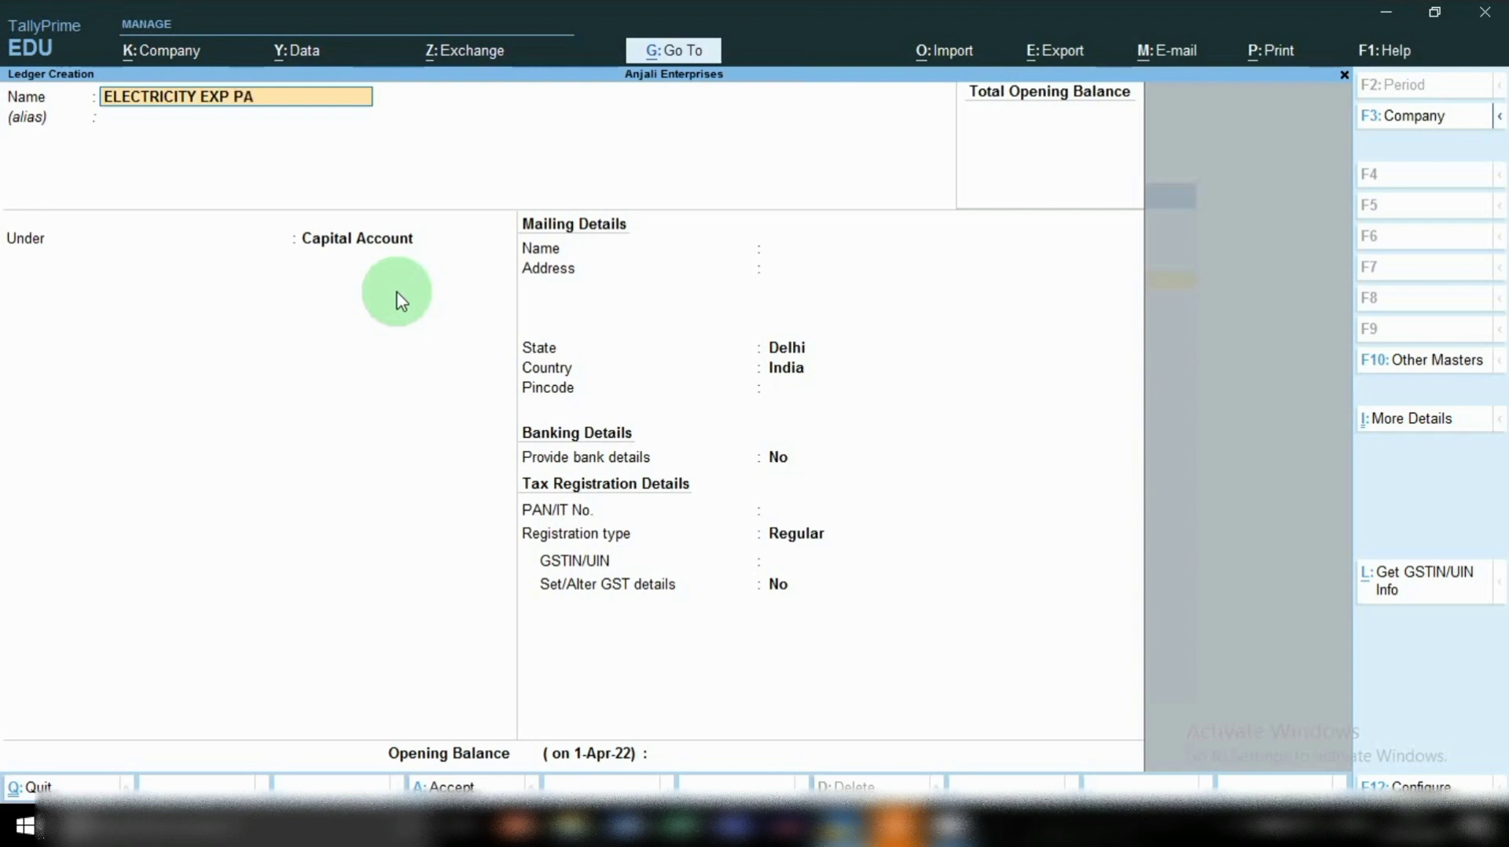
text(YABLE)
key(Return)
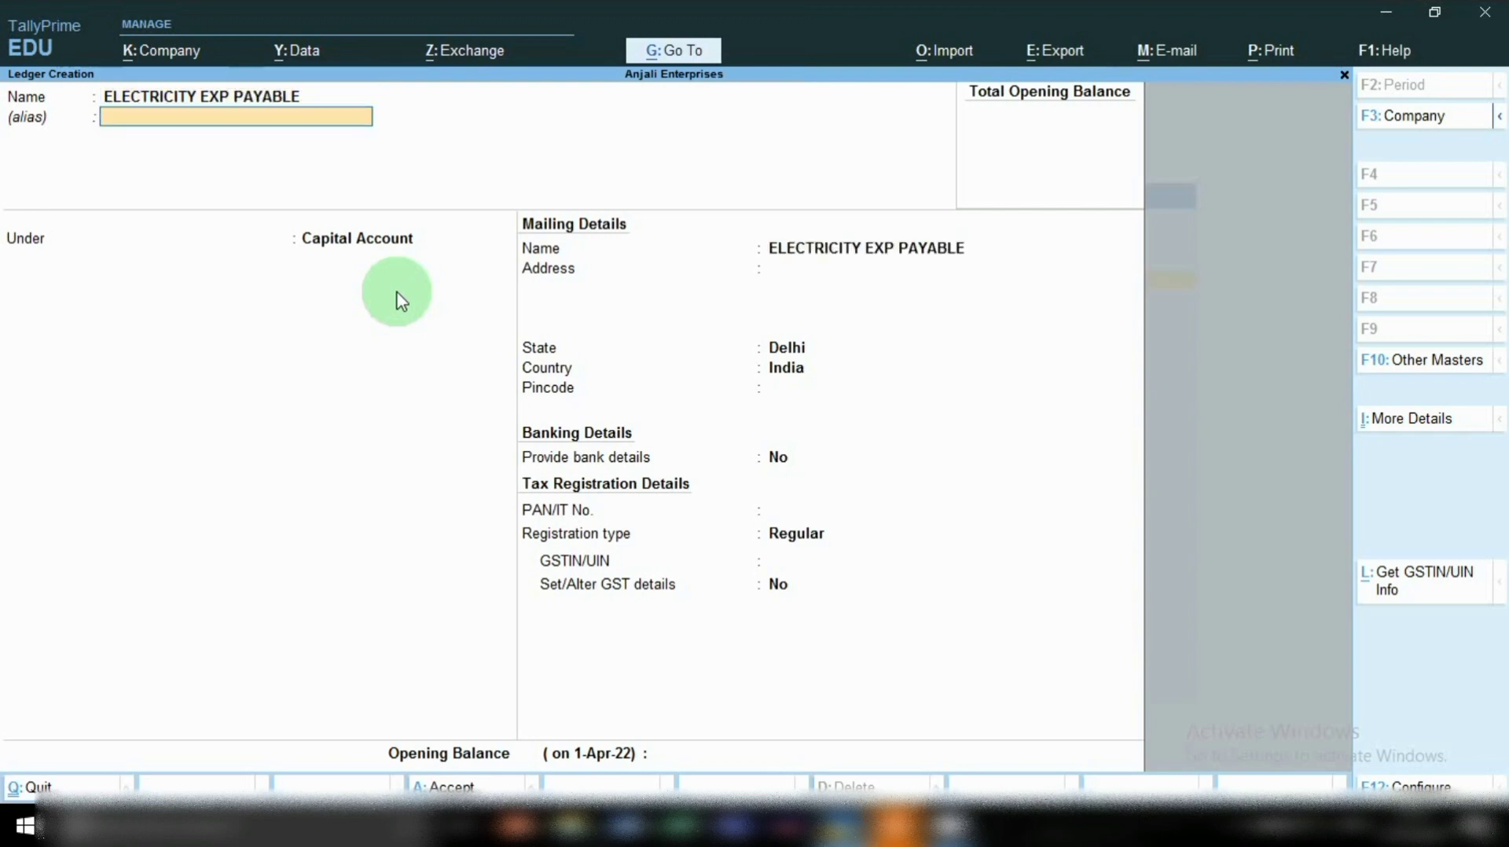
- Leave the alias of the ELECTRICITY EXP PAYABLE ledger empty and place it under Current Liabilities
key(Return)
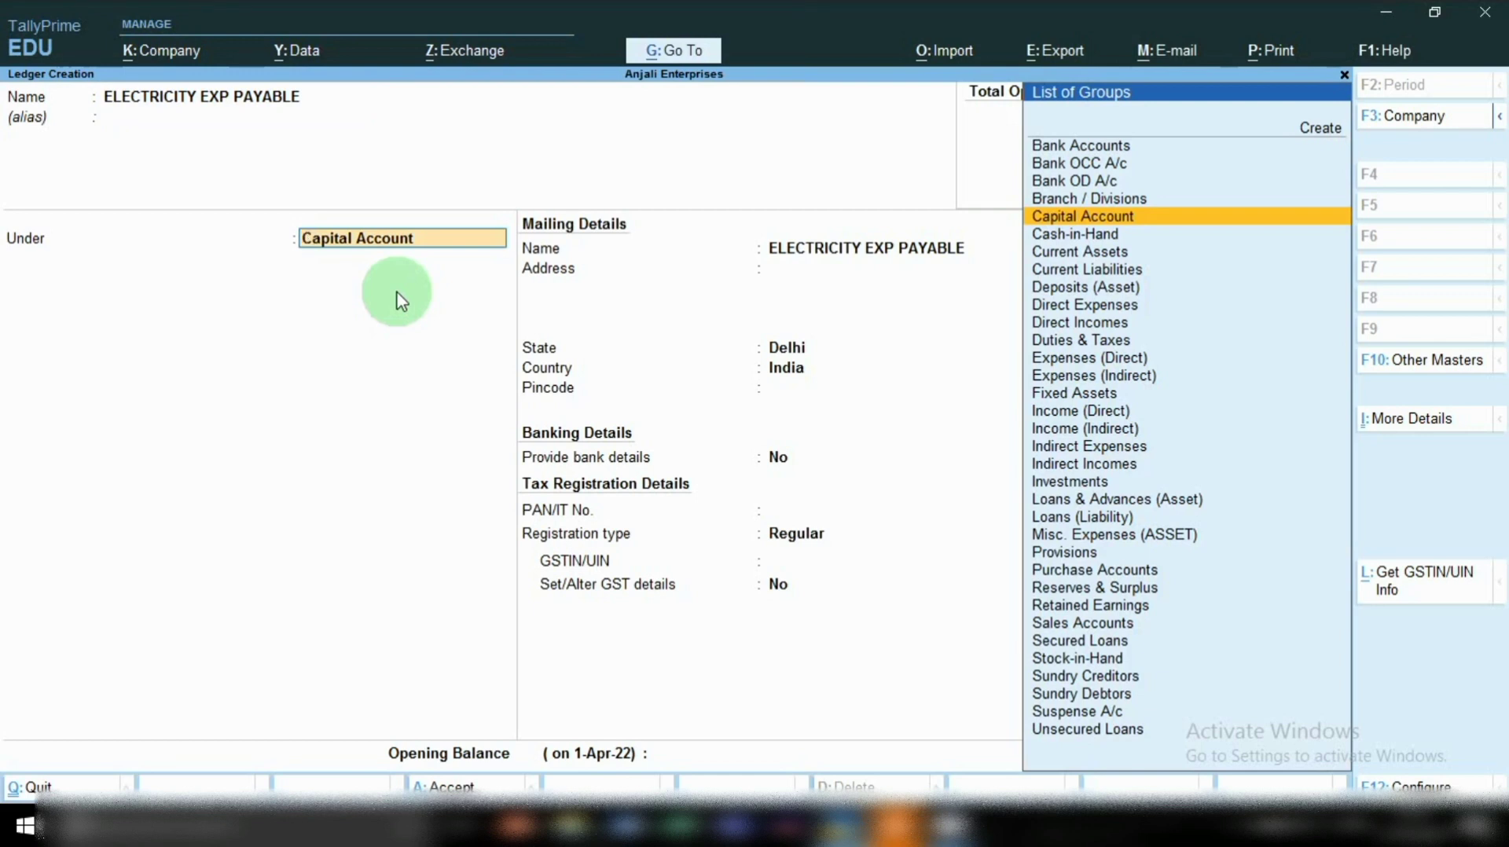
text(CU)
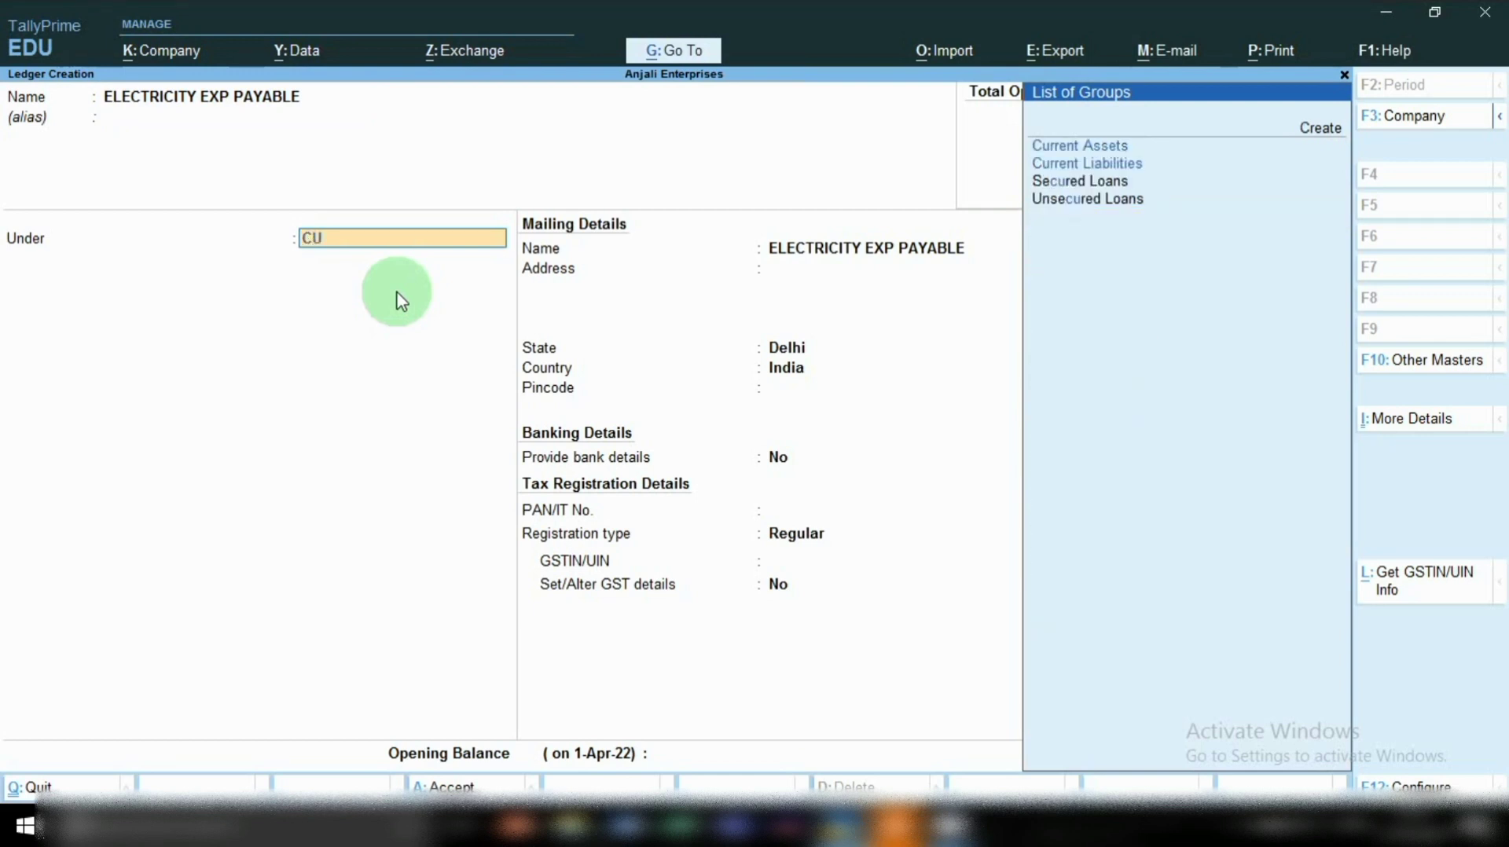
key(Down)
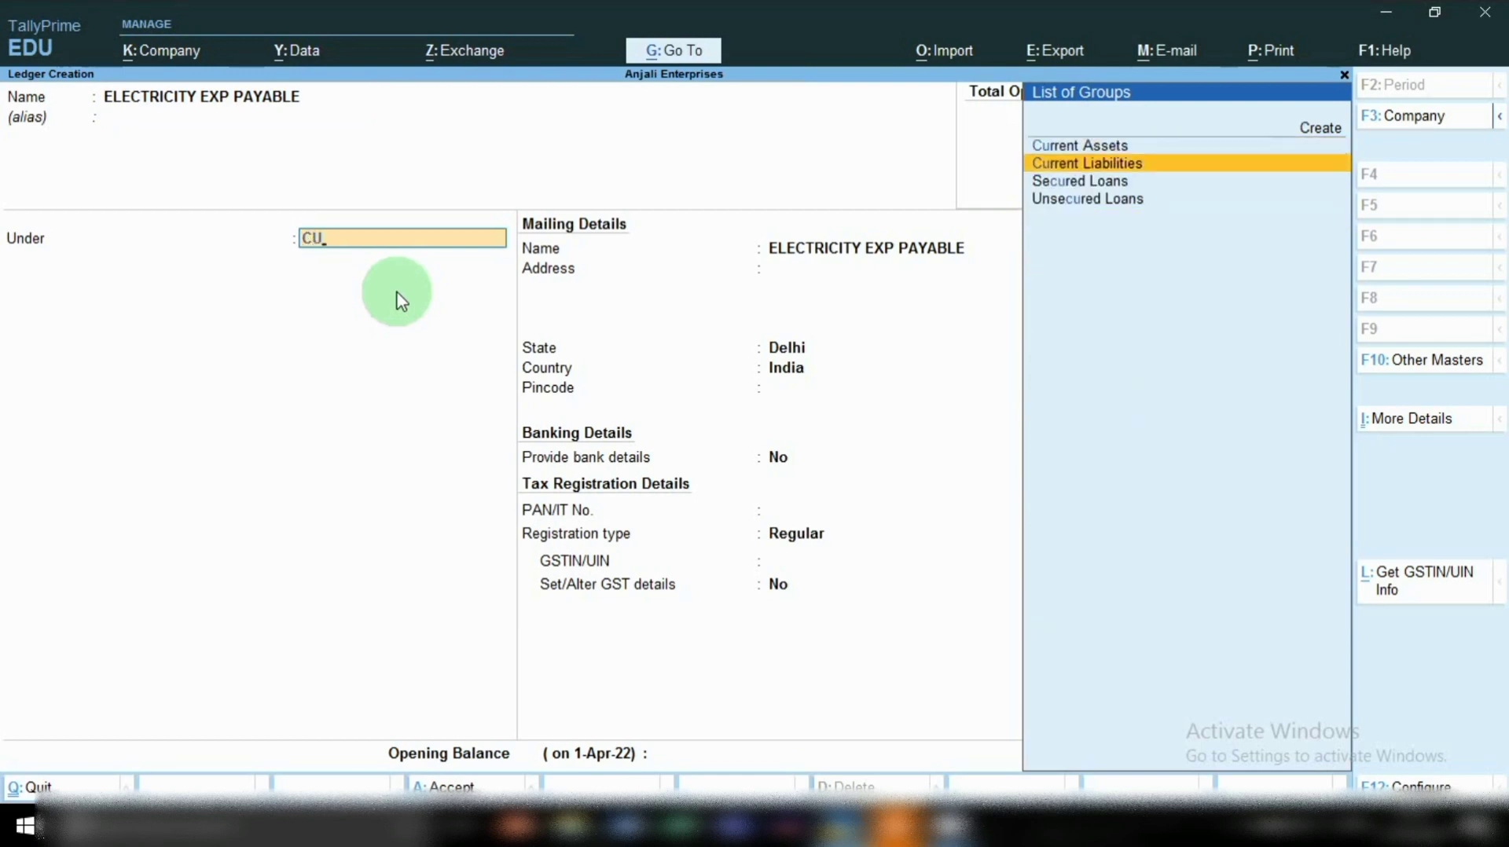
key(Return)
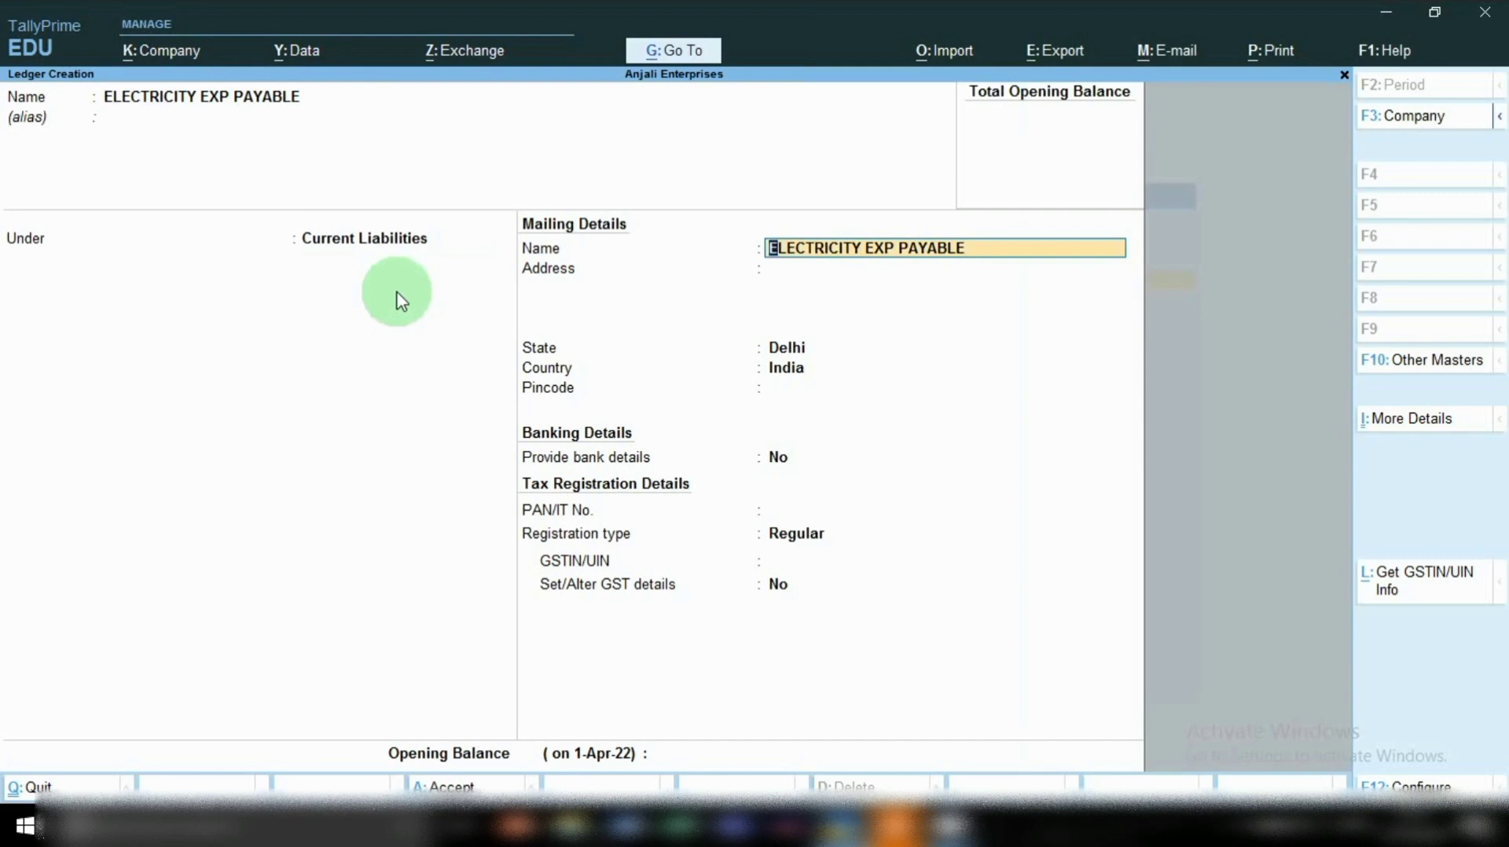
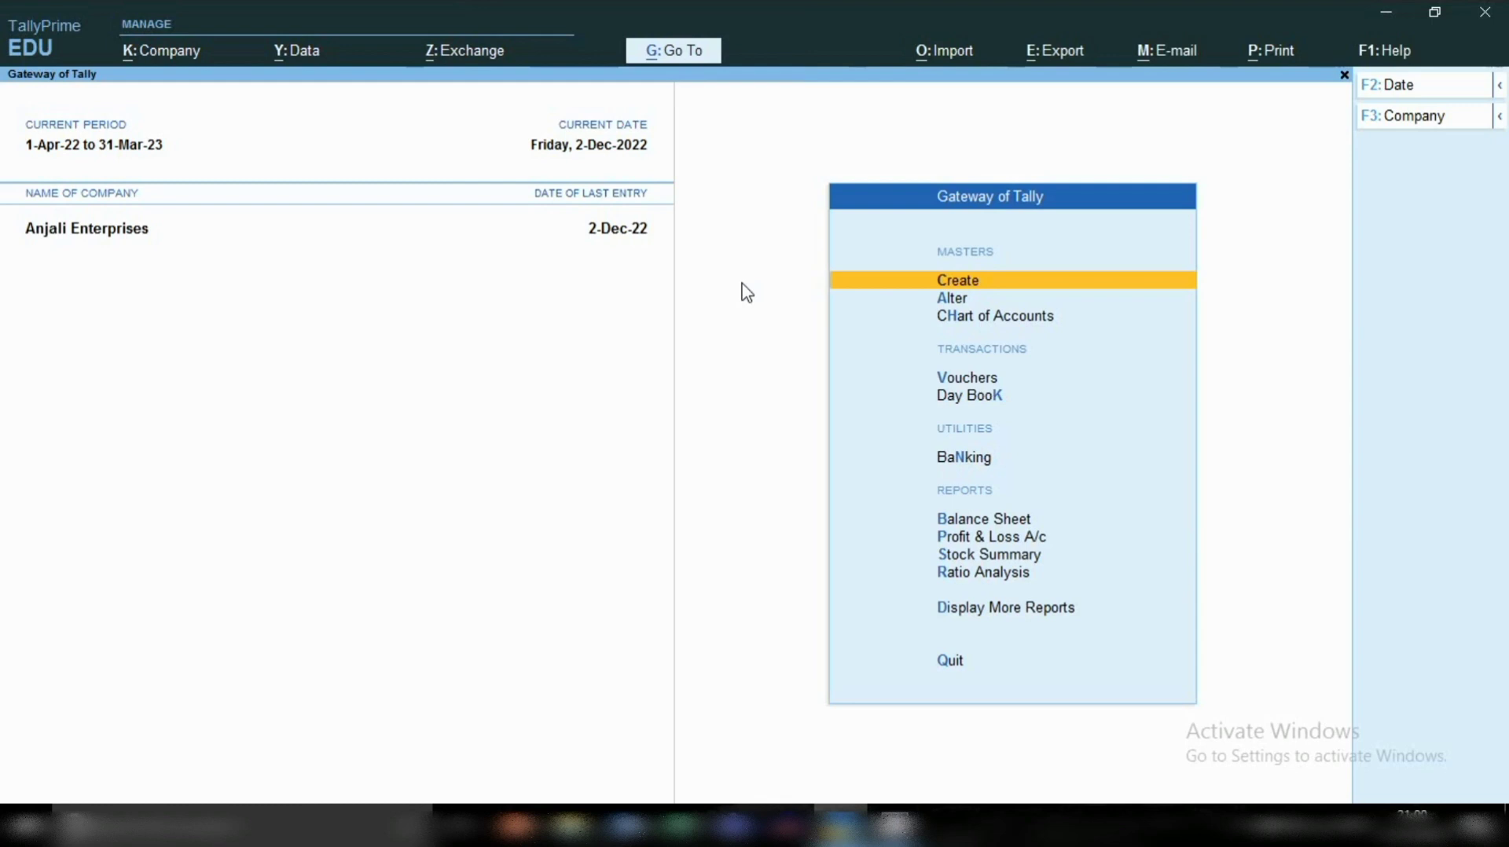
- Start creating a new salary ledger, entering the employee's salary account name and leaving the alias empty
click(951, 294)
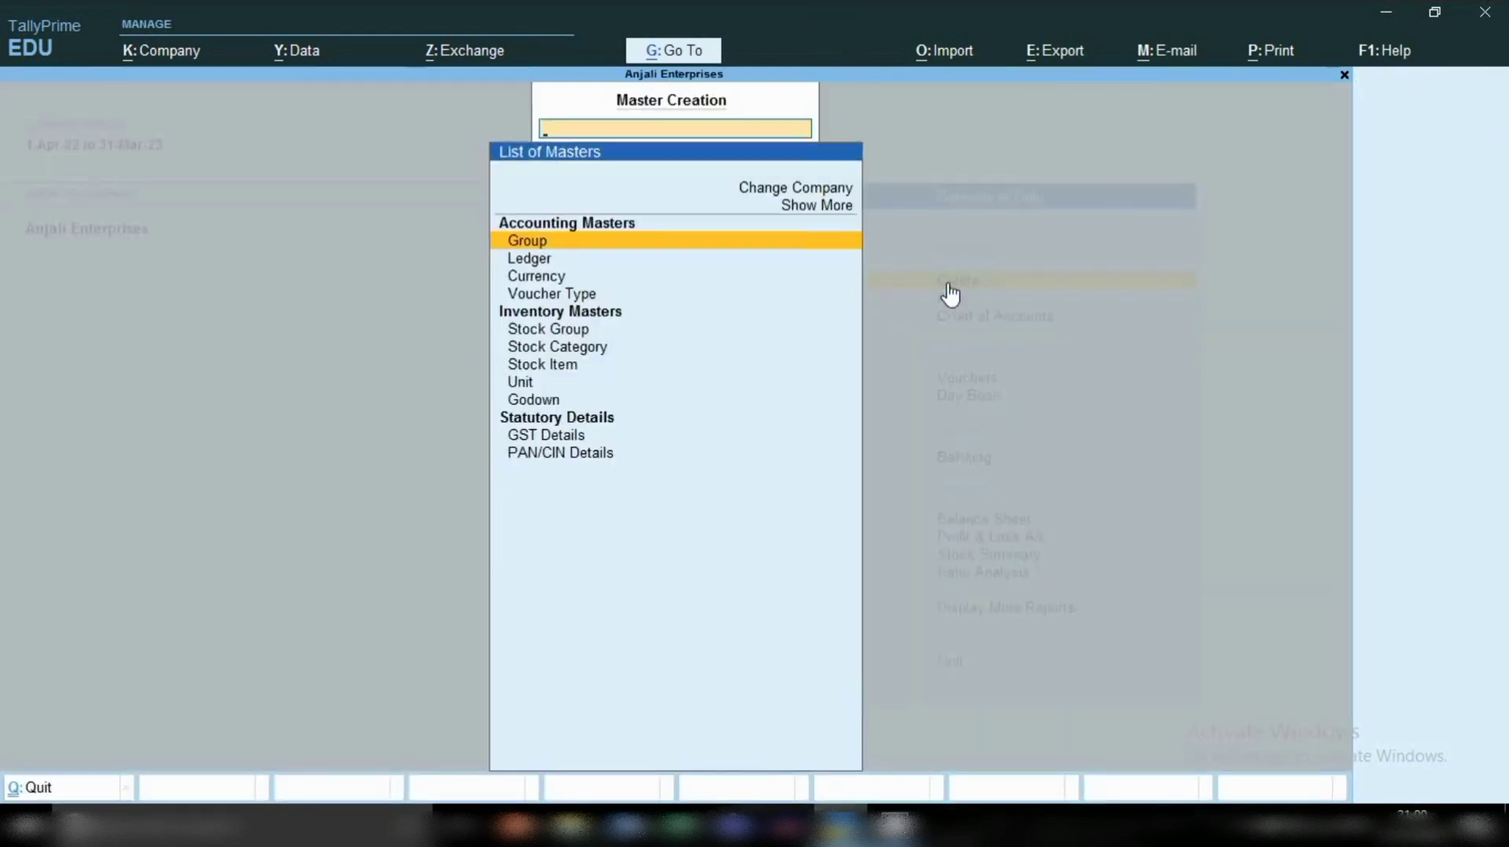
key(Down)
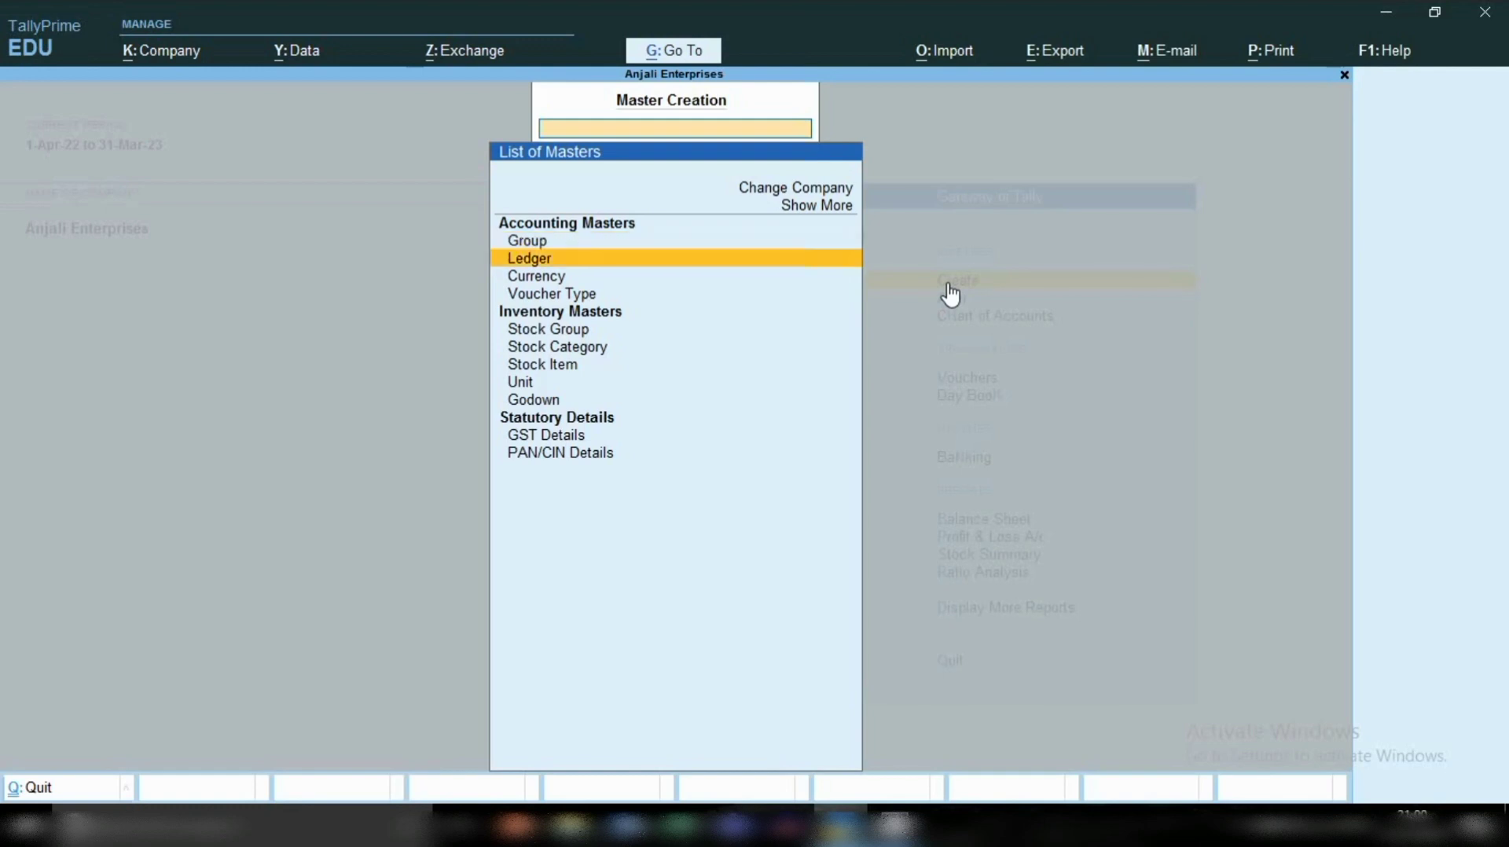
key(Return)
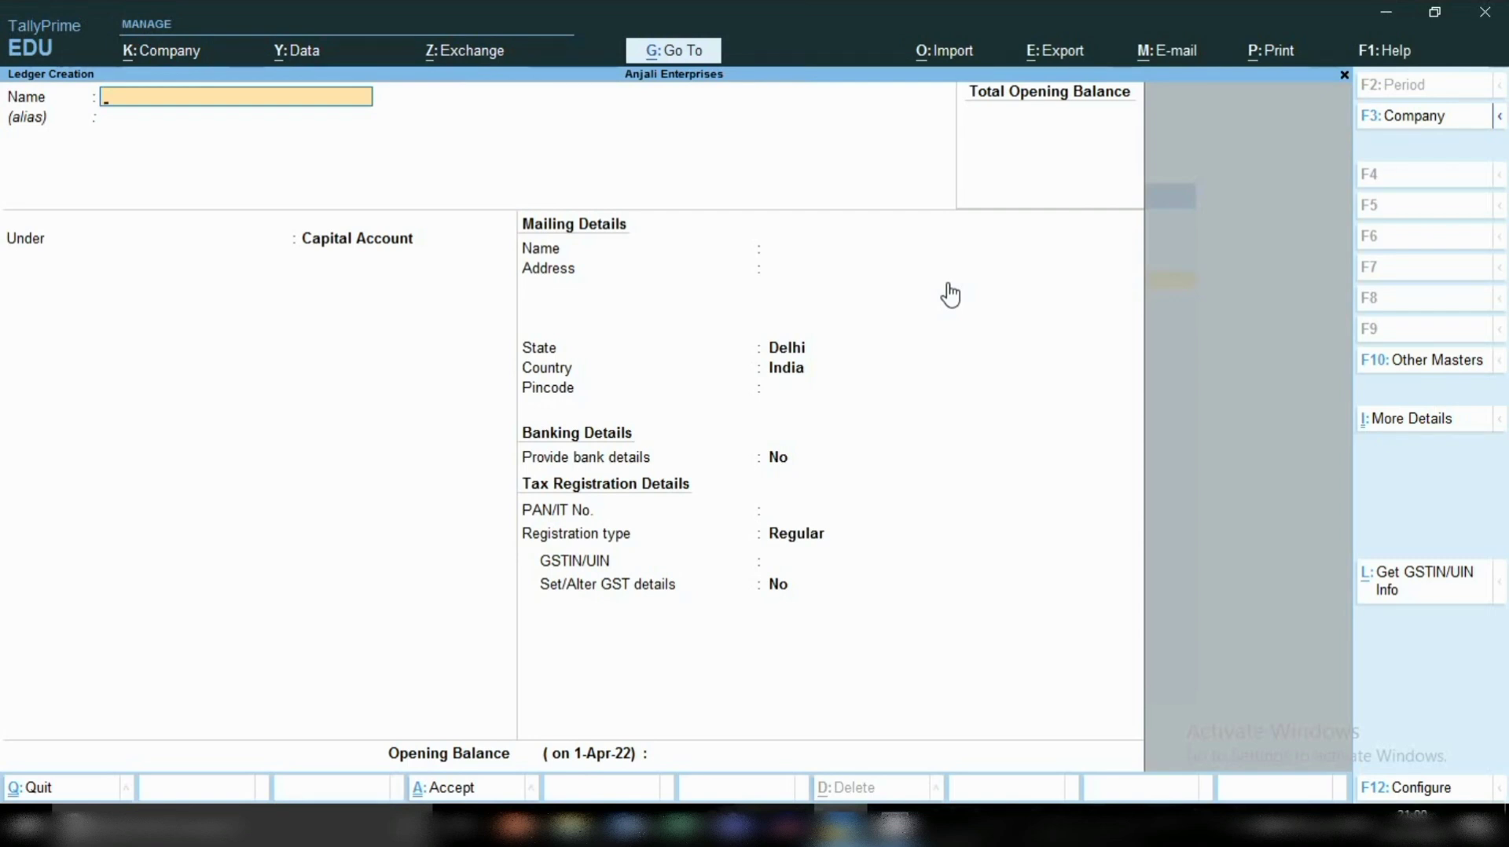
text(Shiv Salary a/c)
key(Return)
key(Return)
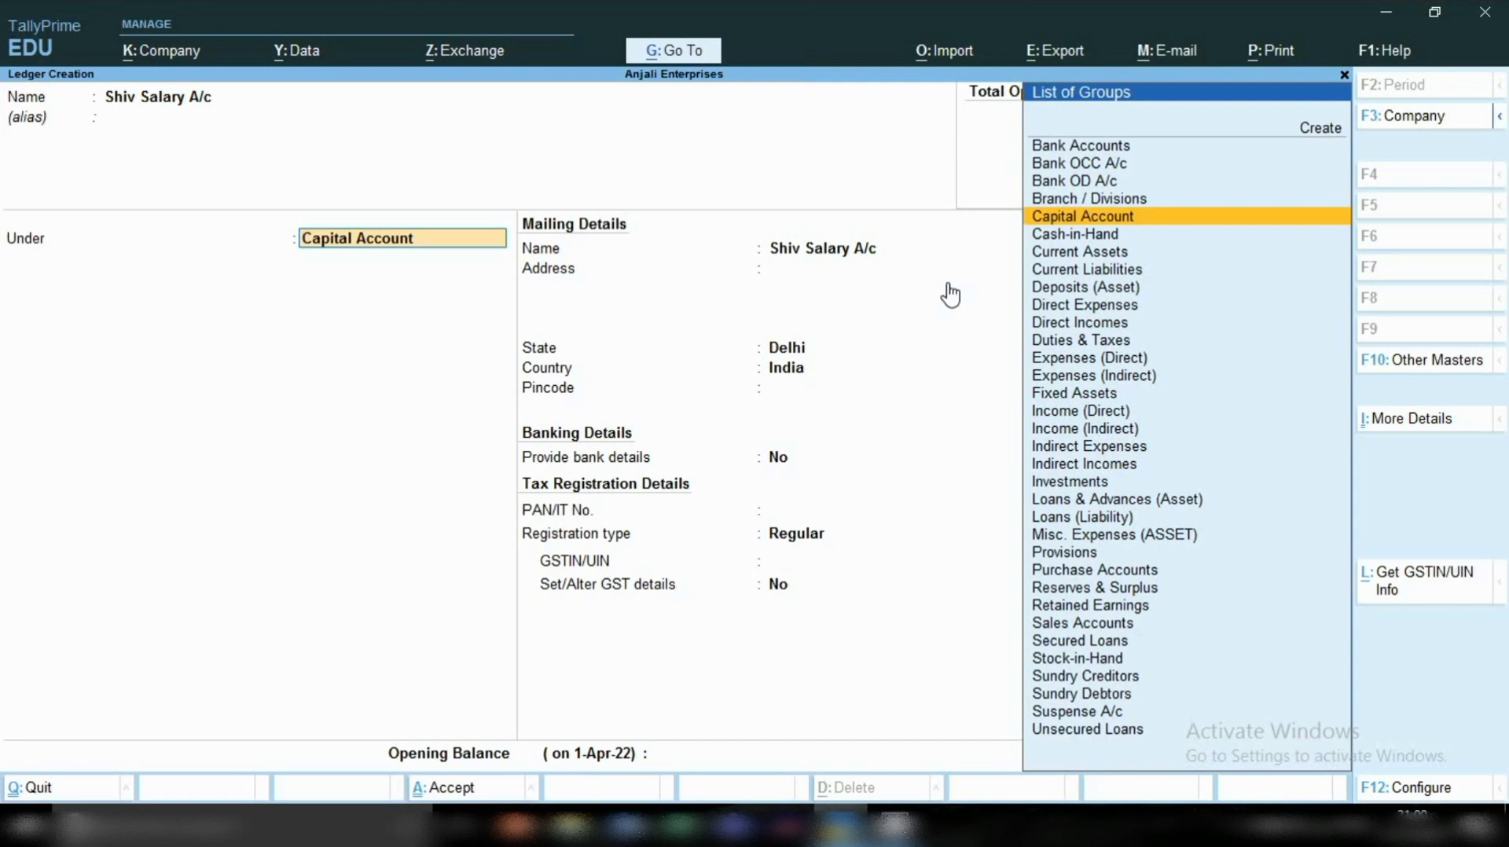
- Place the new salary ledger under the Indirect Expenses group
text(In)
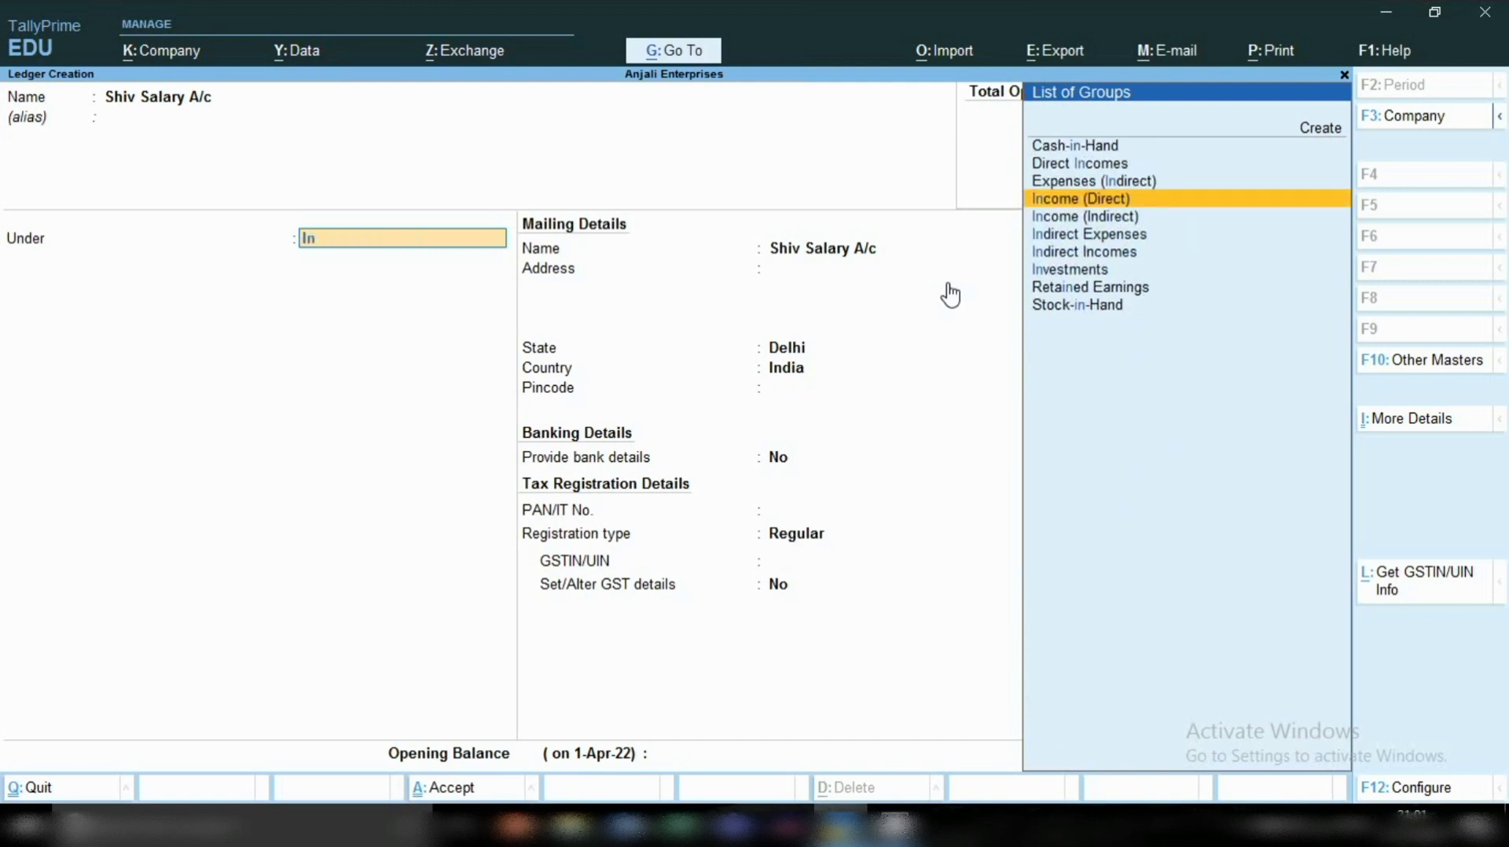
key(Down)
key(Down)
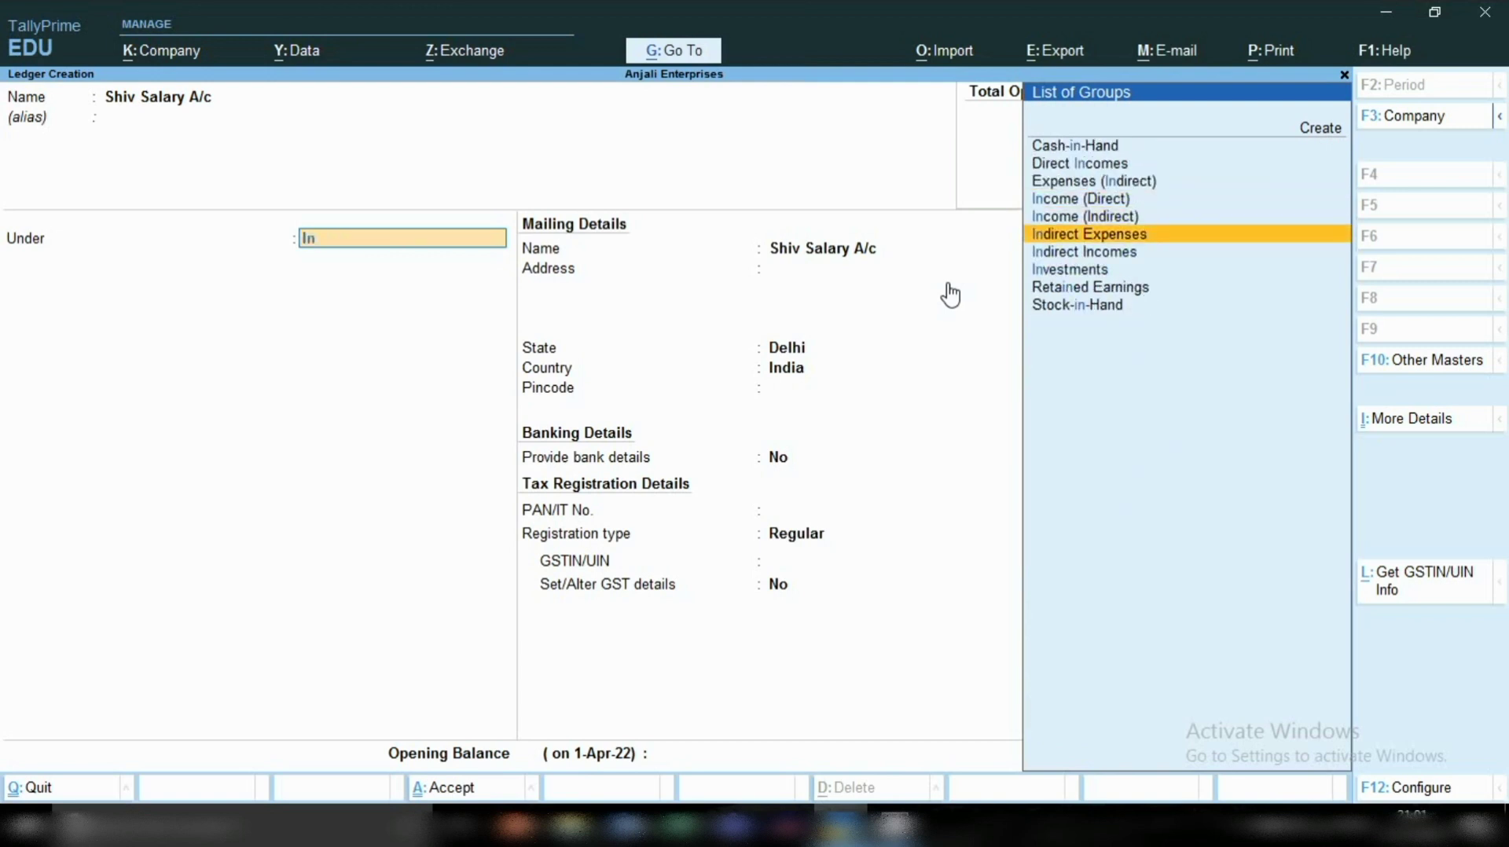
key(Return)
- Keep the salary ledger's type as Not Applicable, set GST to Not Applicable, and keep assessable value calculation at Not Applicable
key(Return)
key(Return)
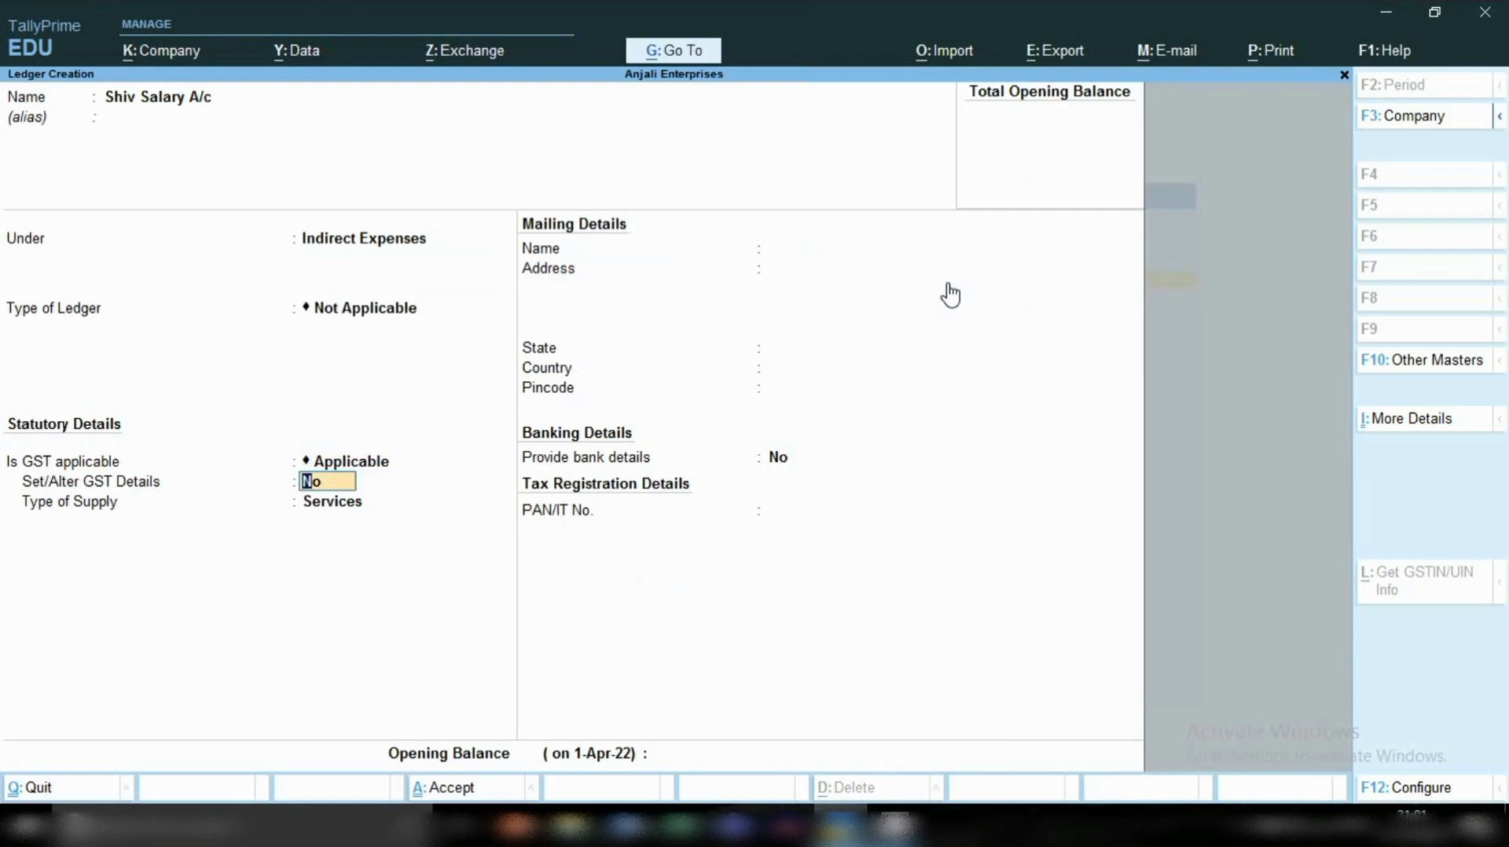
key(BackSpace)
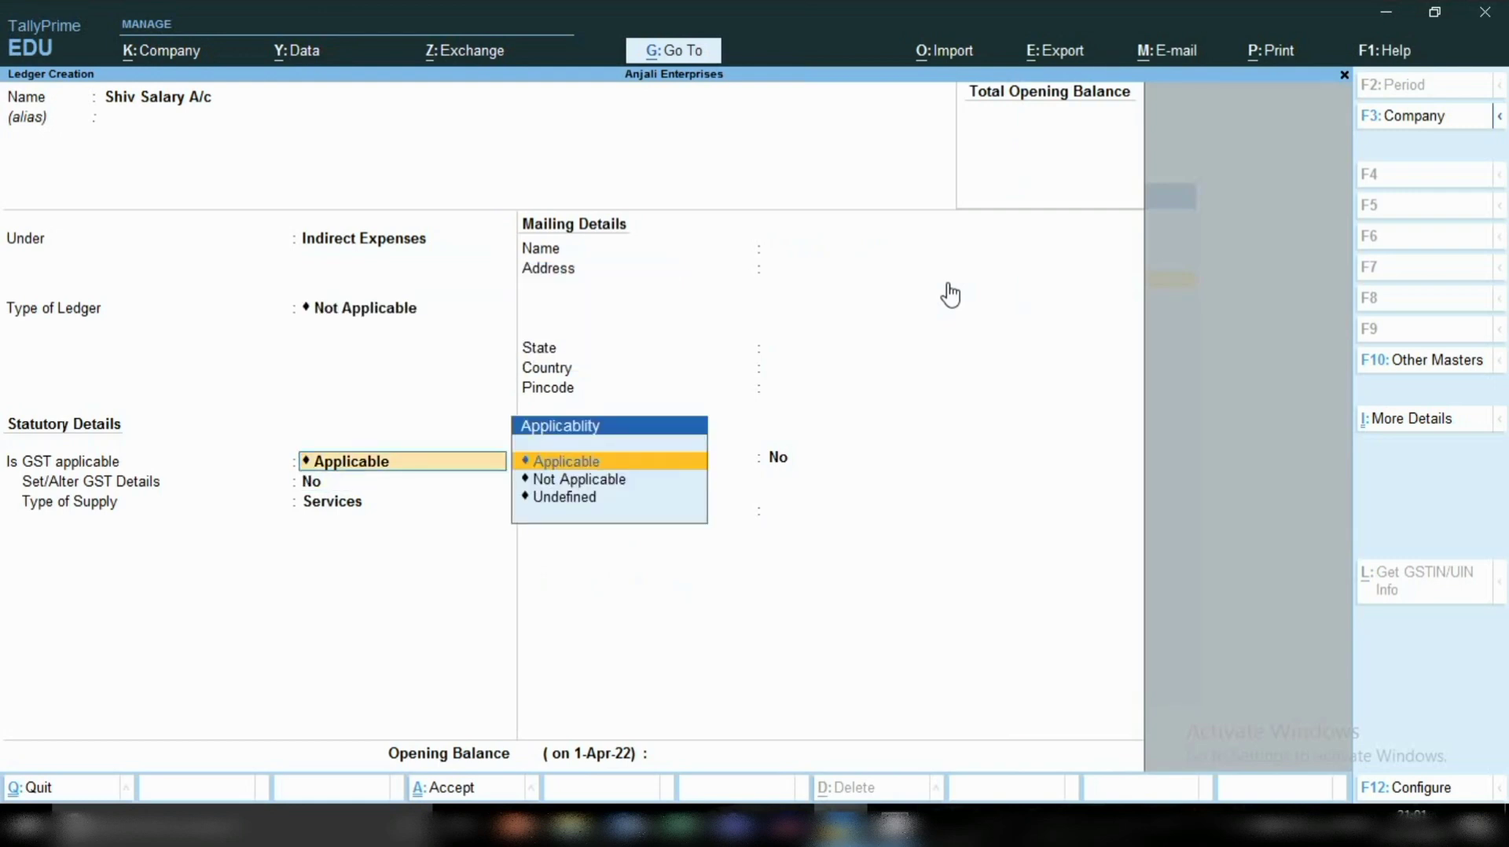
key(Down)
key(Return)
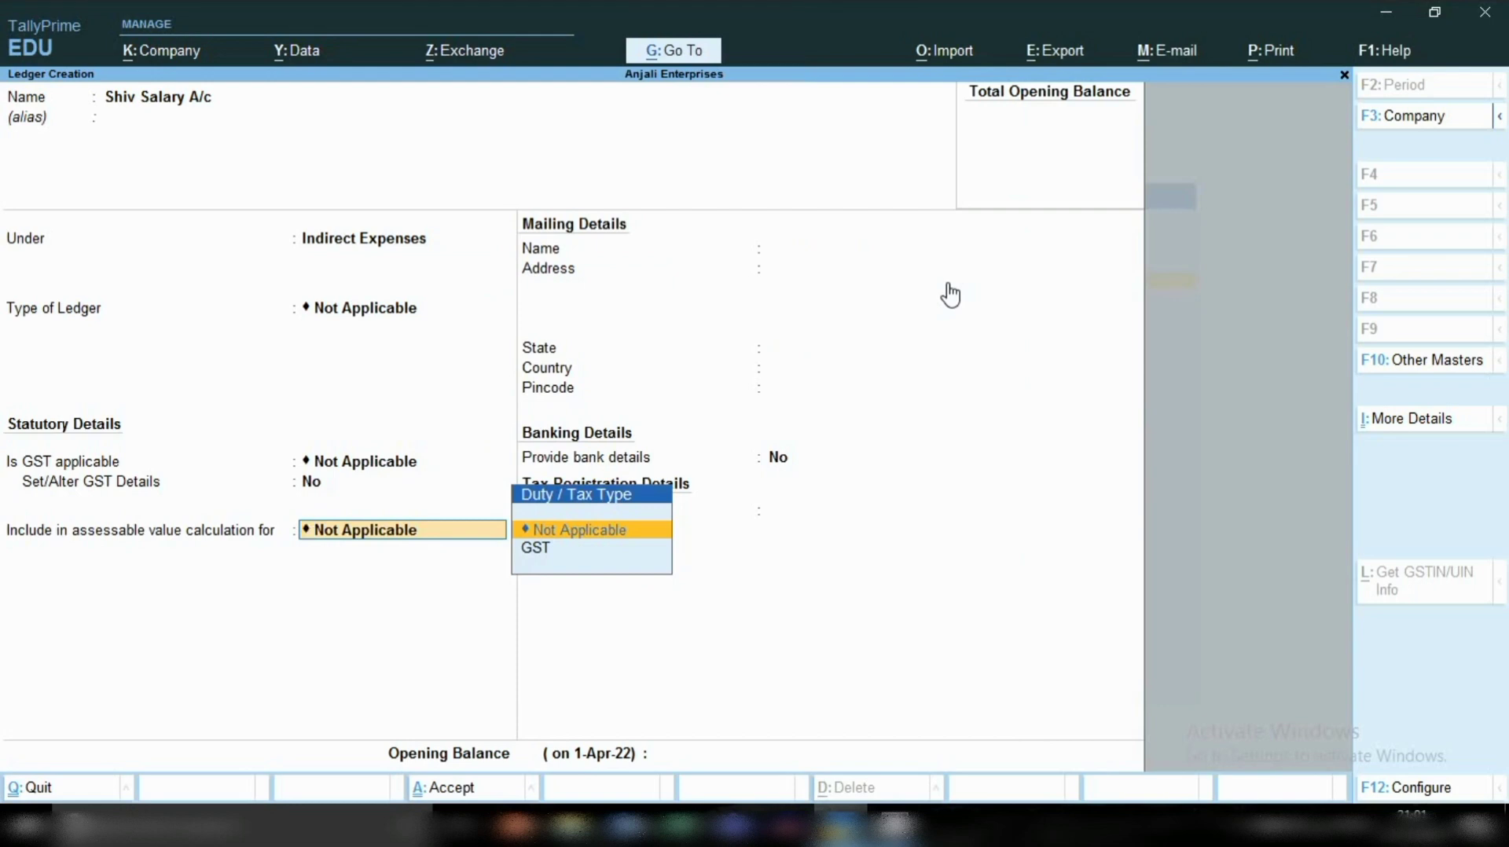
key(Return)
key(Return)
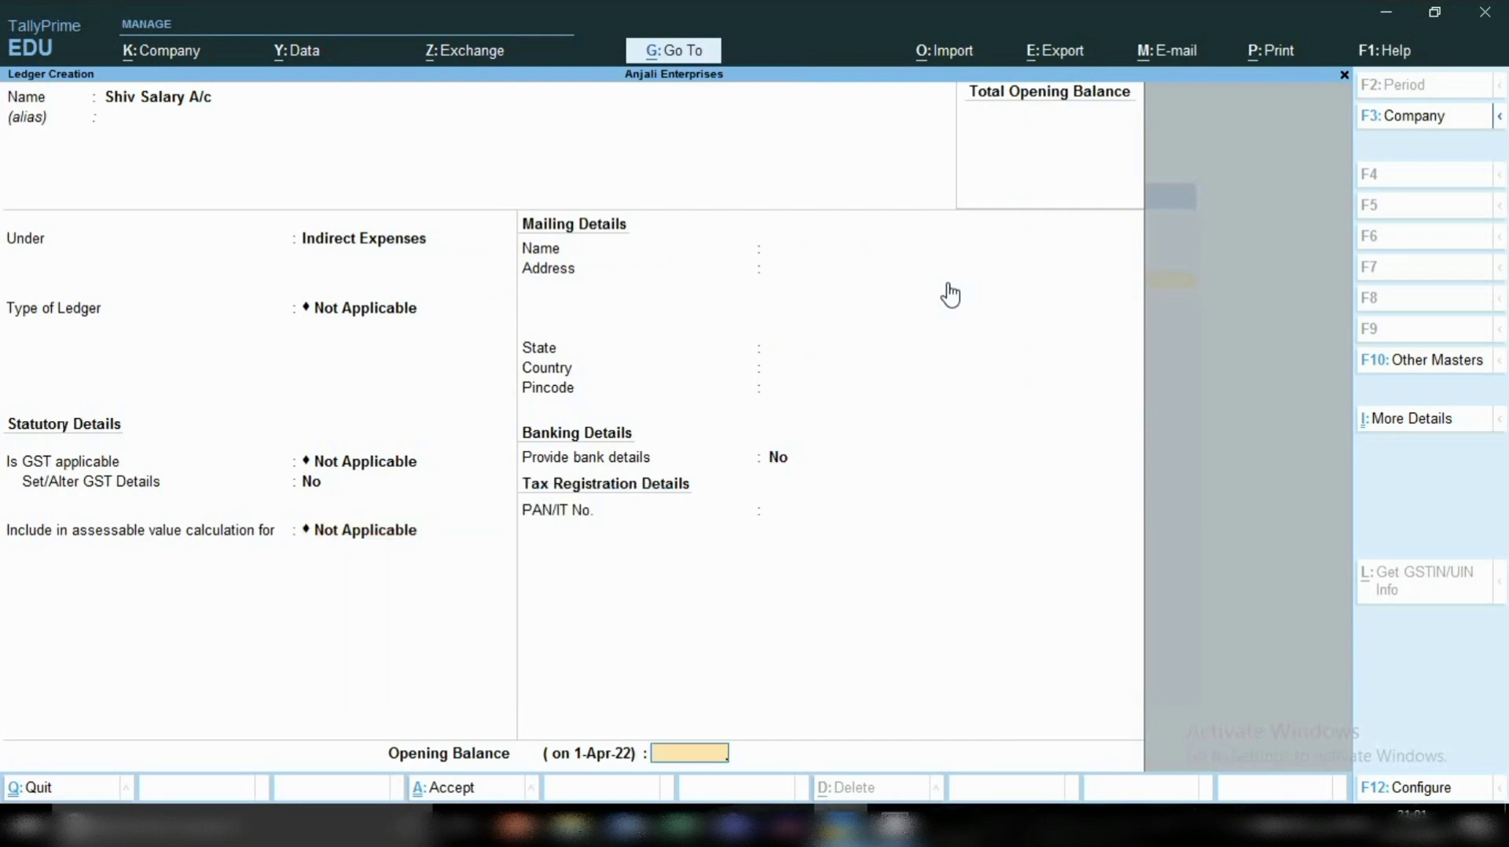
- Save the salary ledger without an opening balance and name a new ledger as the employee's salary payable account, leaving its alias empty
key(Return)
key(Return)
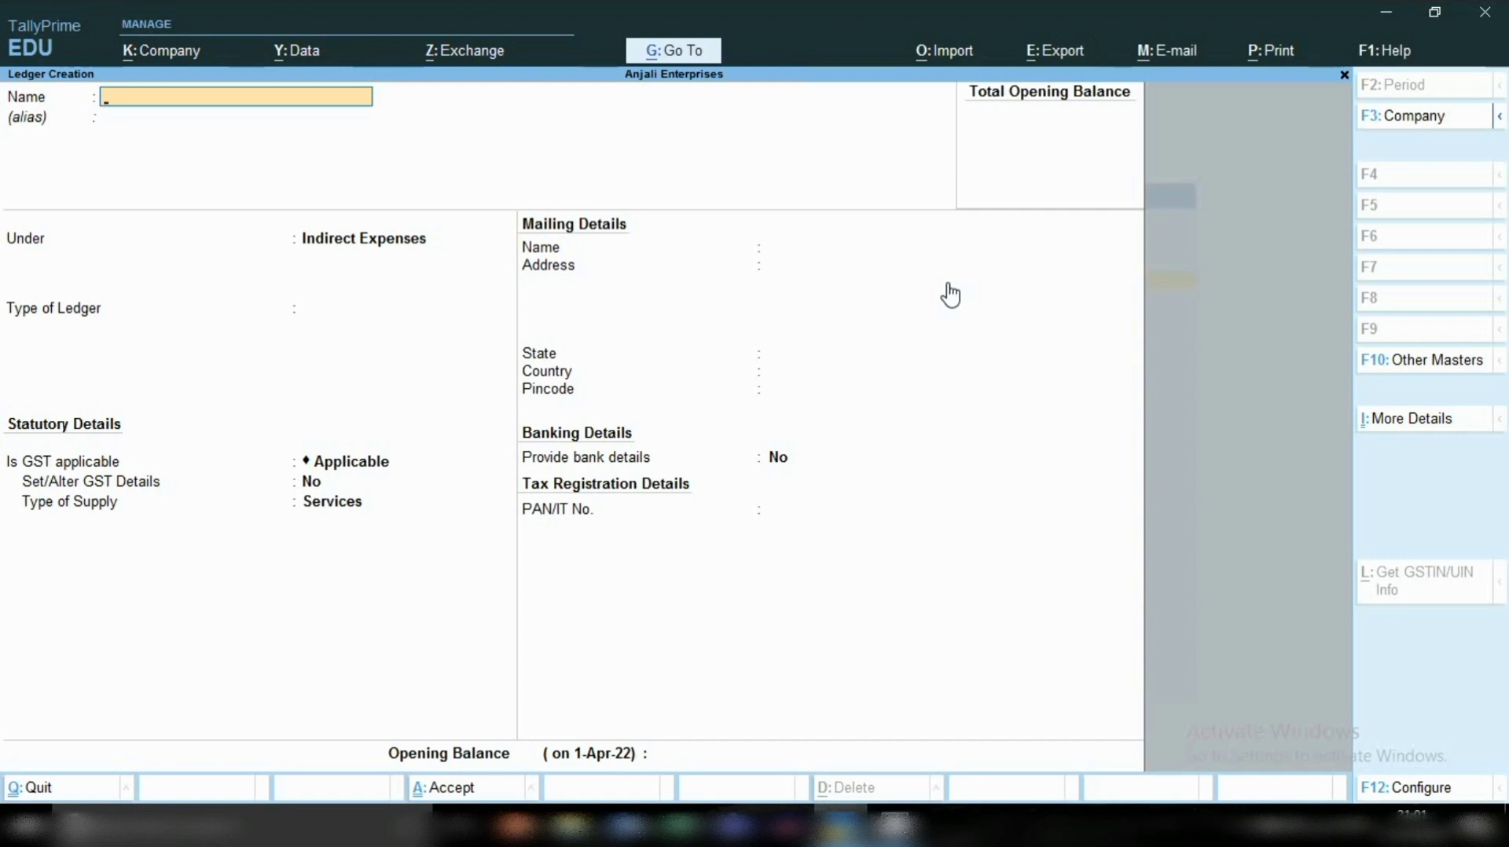
text(Shiv Salary Payabl)
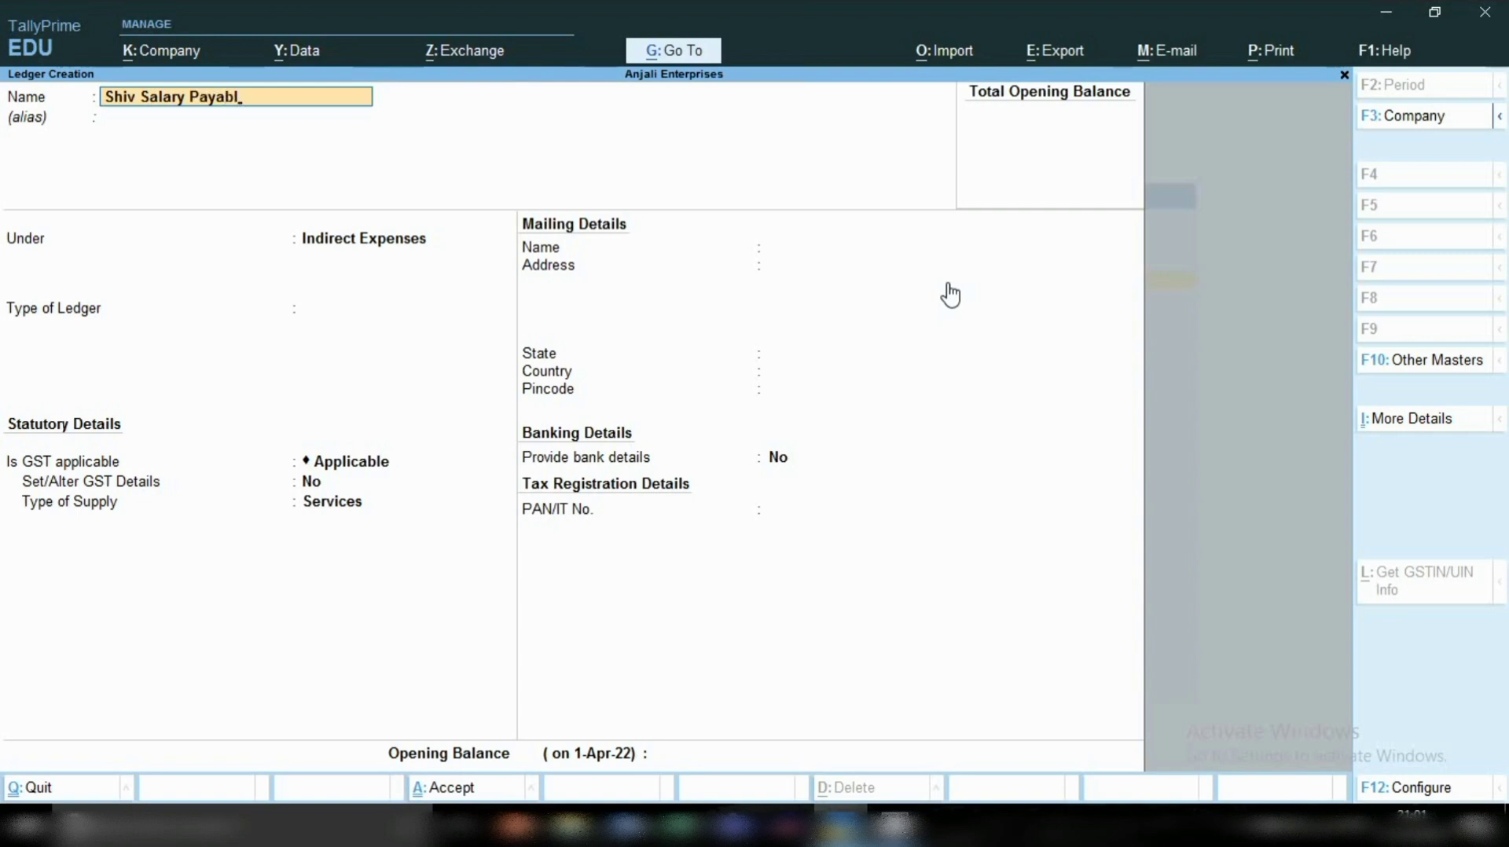
text(e a)
key(BackSpace)
text(A/c)
key(Return)
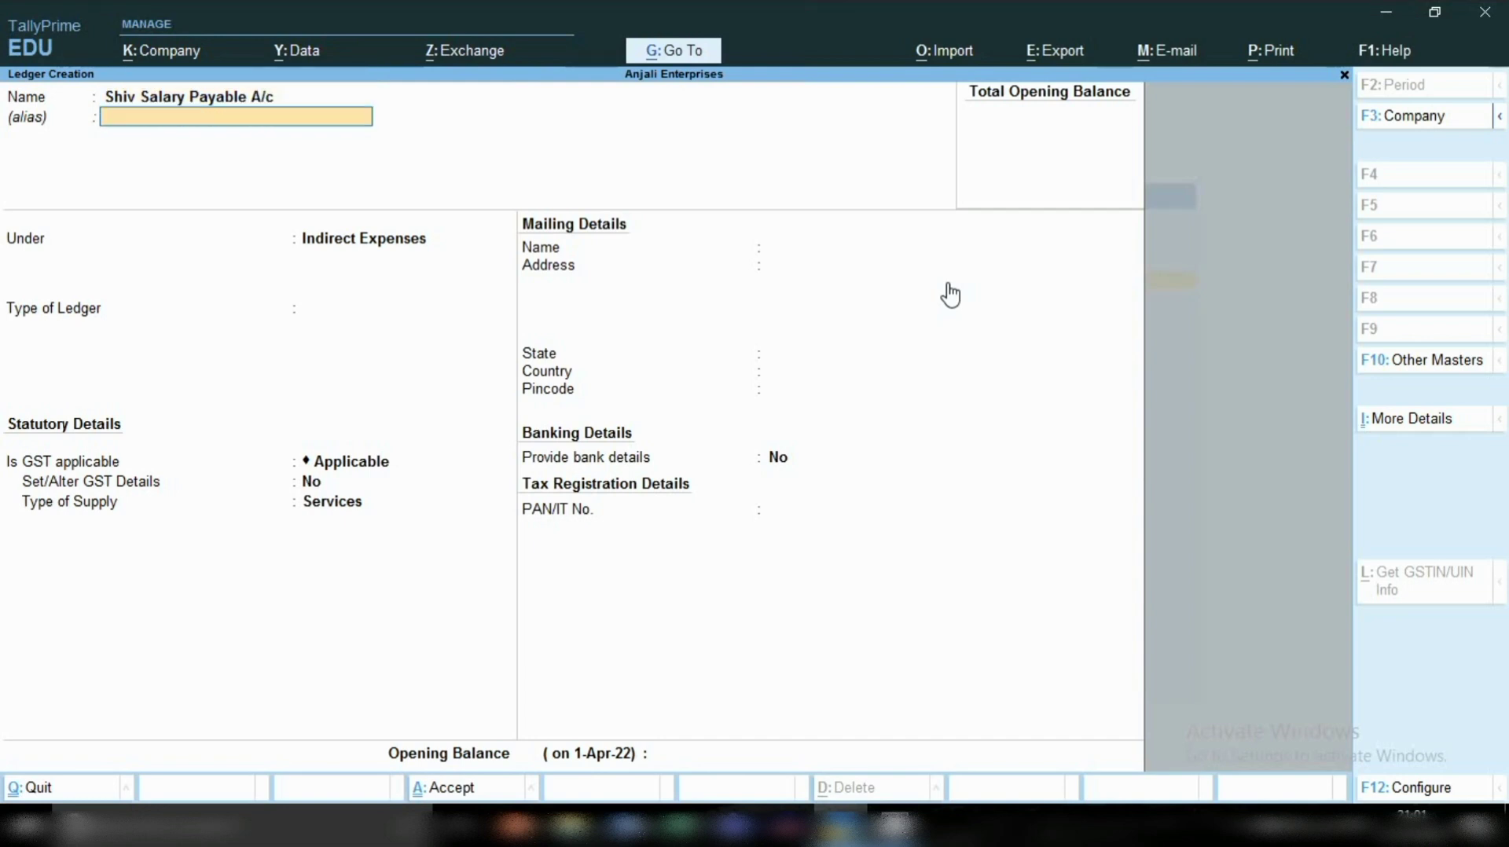
key(Return)
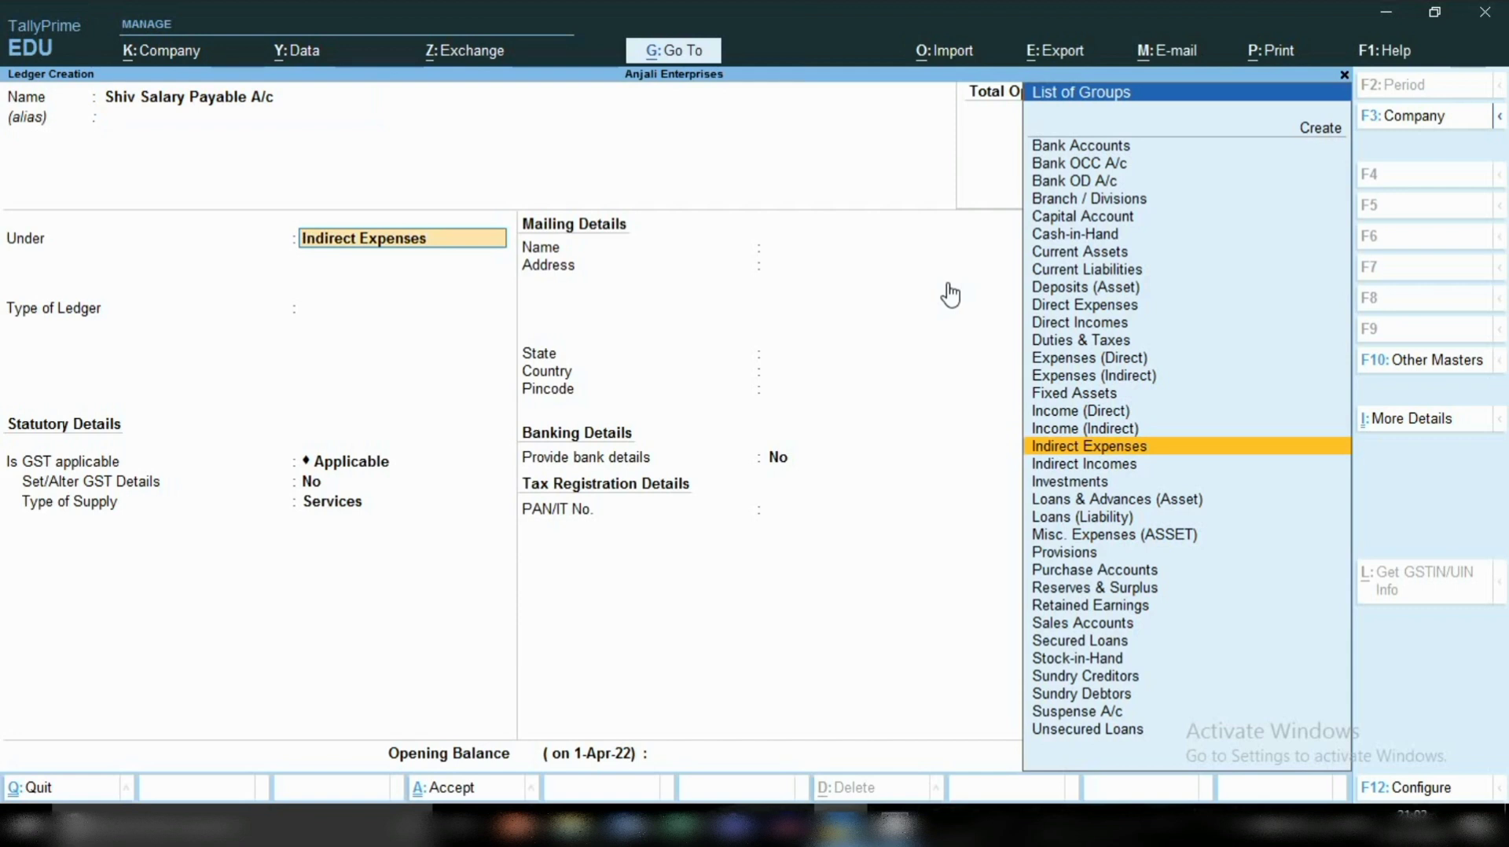
- Place the employee's salary payable ledger under the Current Liabilities group
text(Cu)
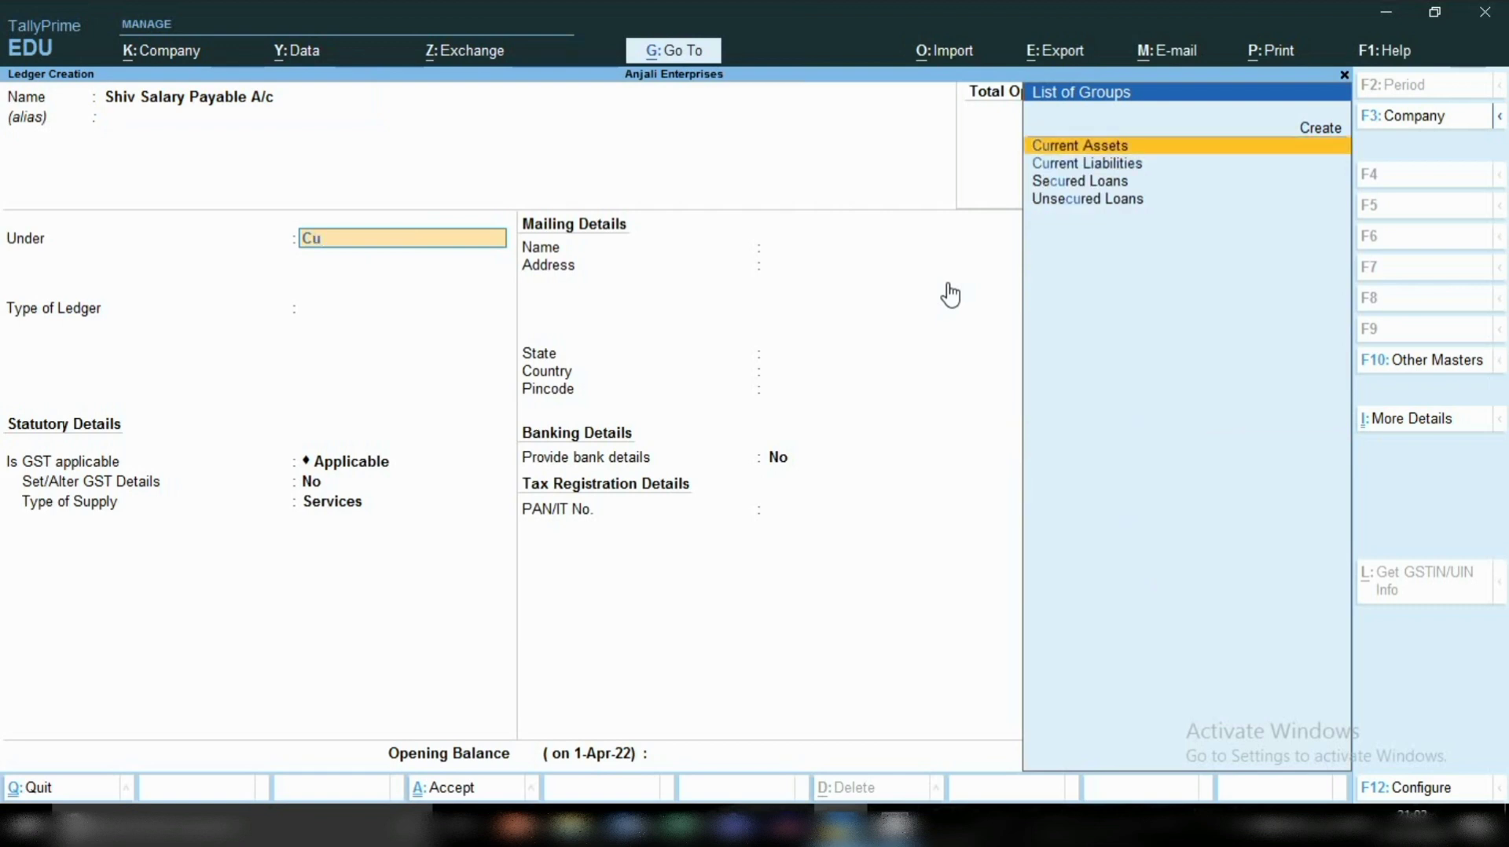
key(Down)
key(Return)
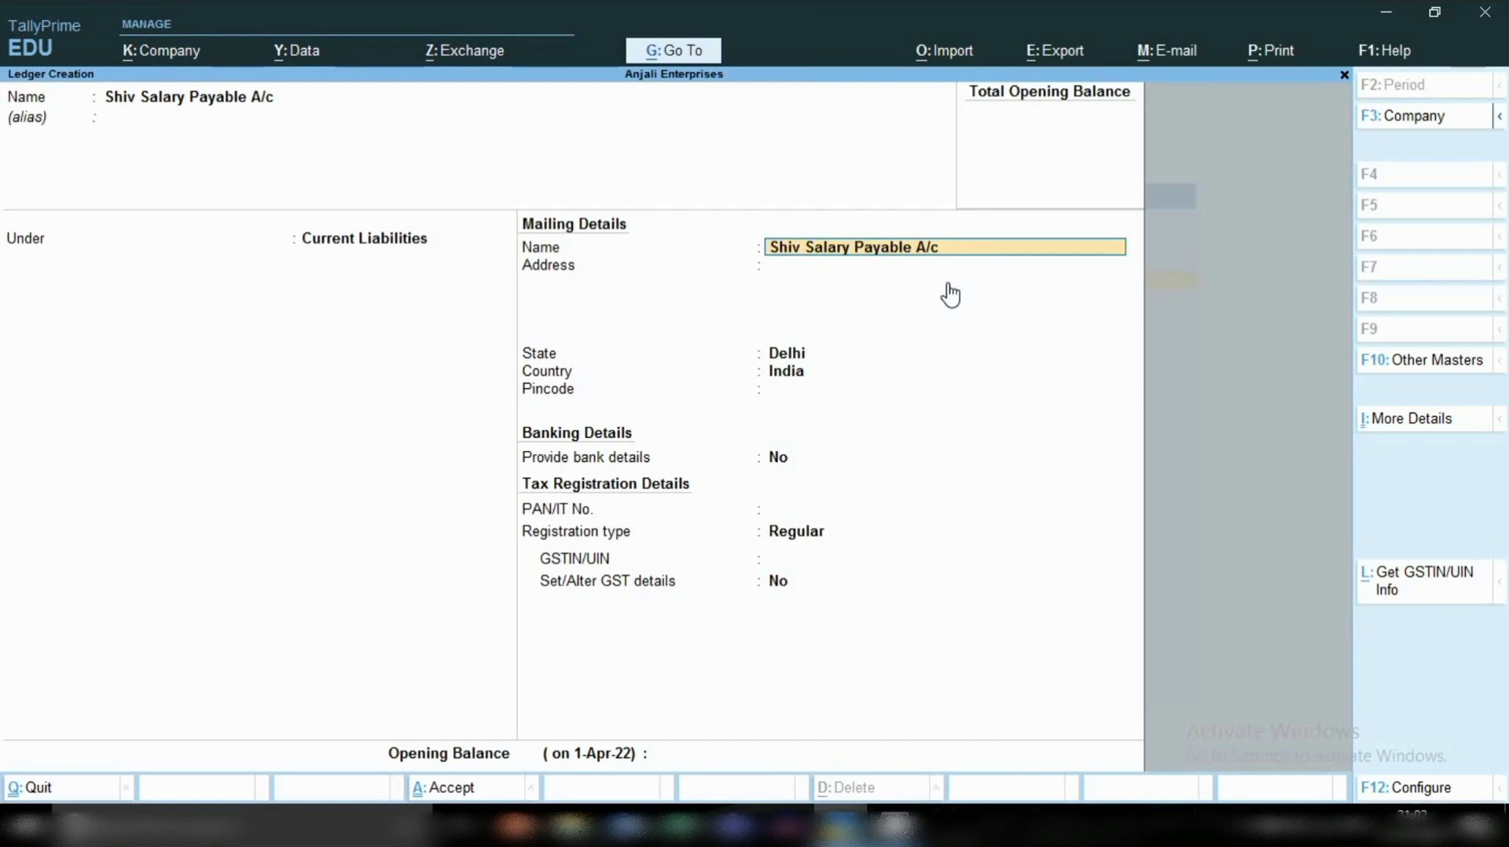
- Keep the salary payable ledger's default mailing, banking and tax registration details, and save it without an opening balance
key(Return)
key(Return)
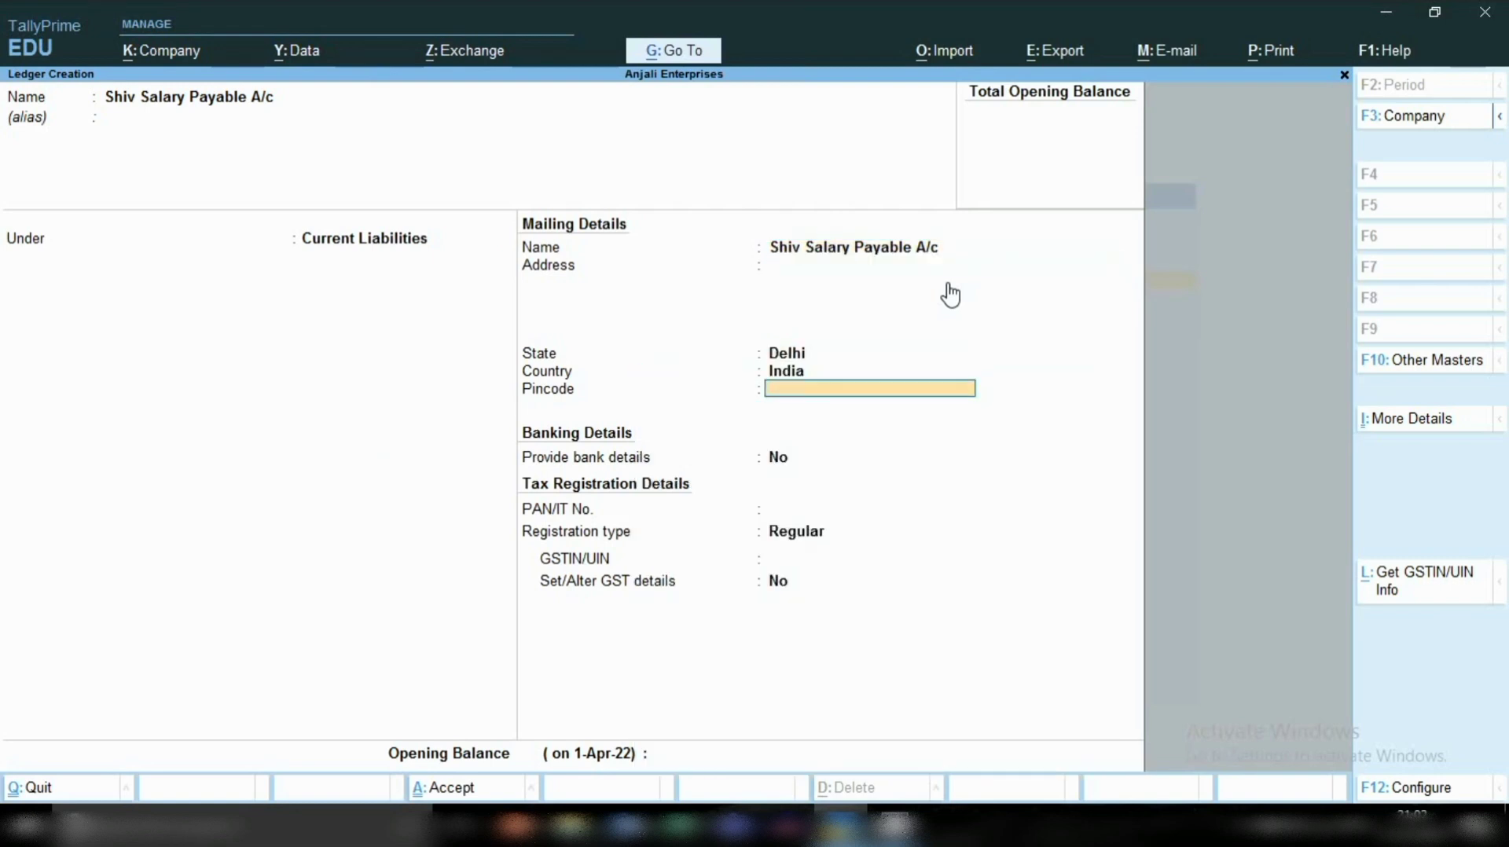
key(Return)
key(Return)
key(Return)
key(Return)
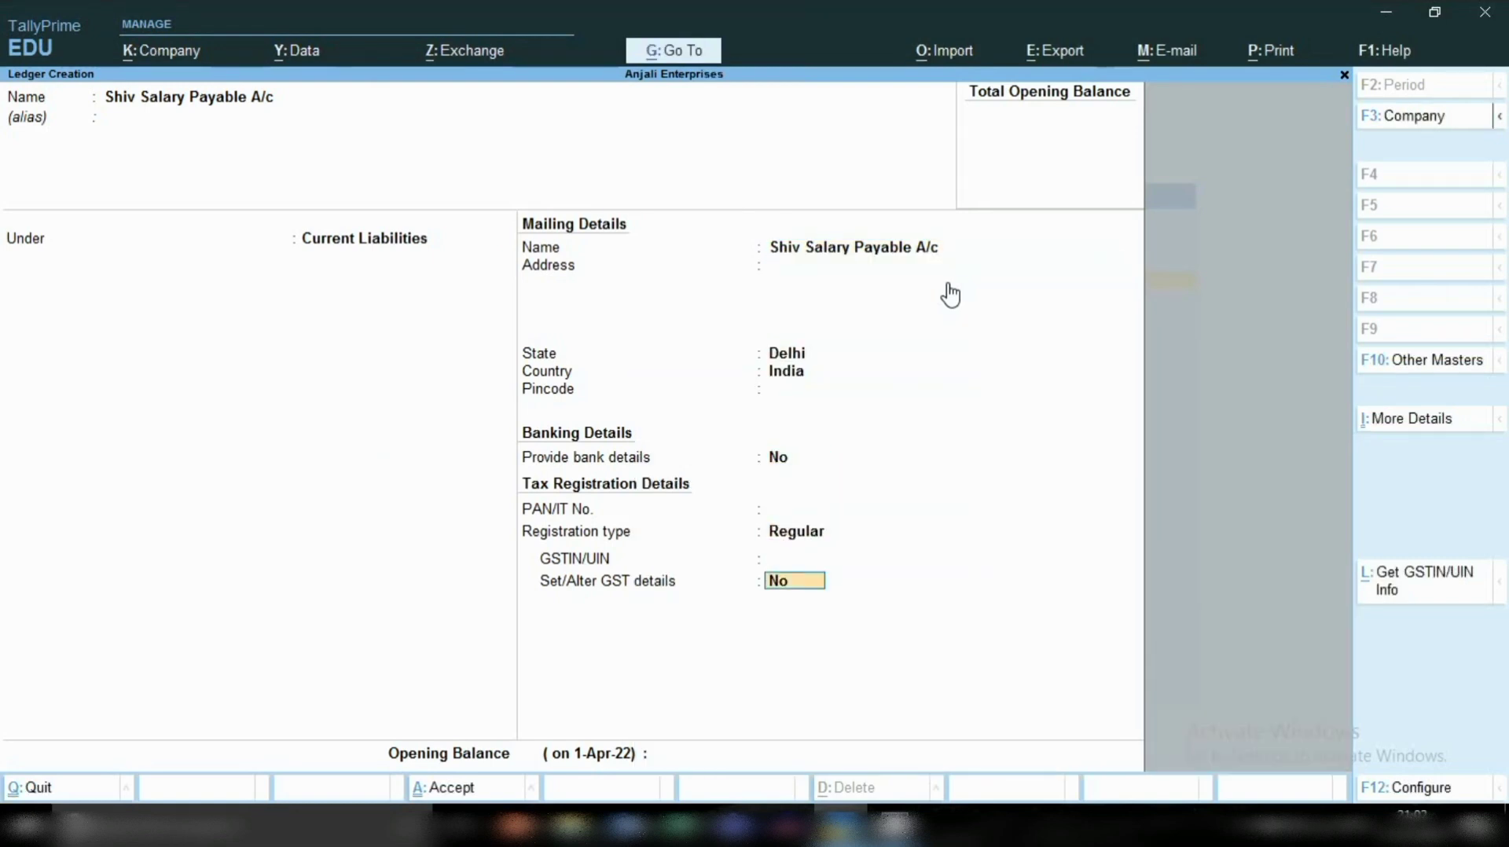
key(Return)
key(Return)
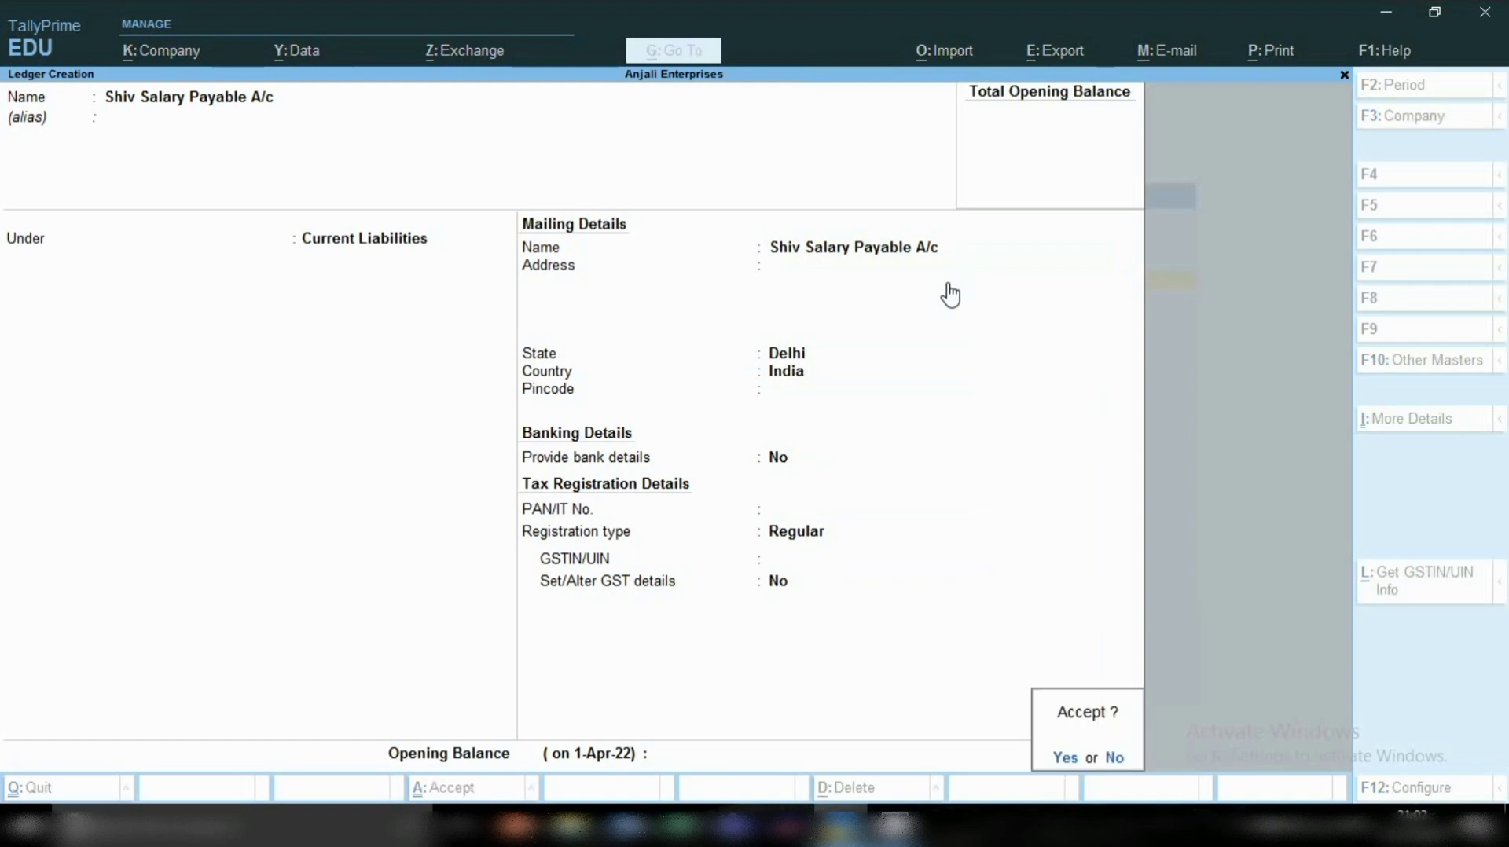
key(Return)
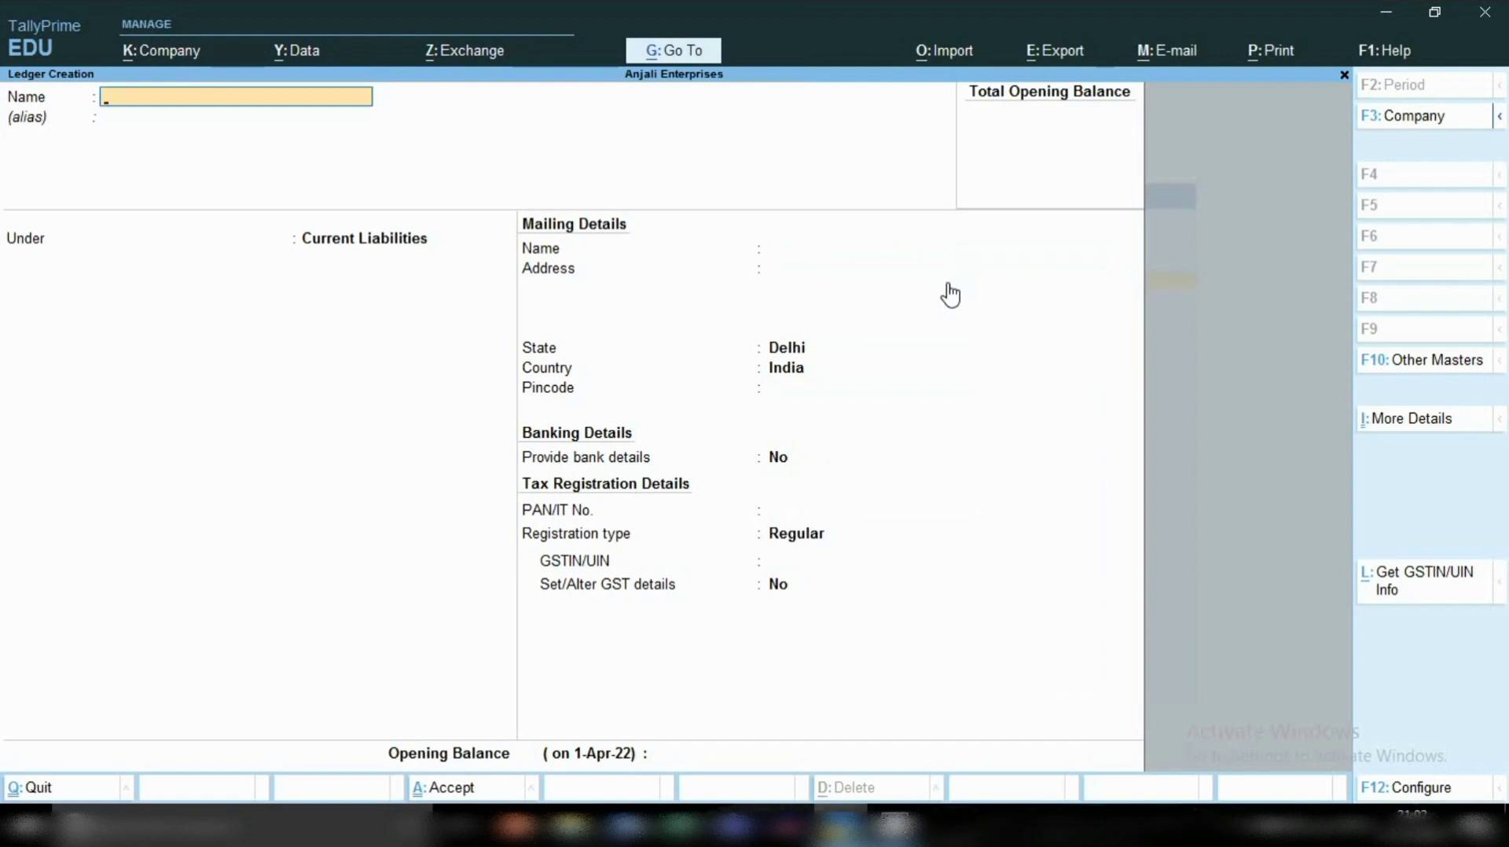
- Name another new ledger as the employee's salary loan account without an alias, and place it under Loans & Advances (Asset)
text(Shiv Salary Loan)
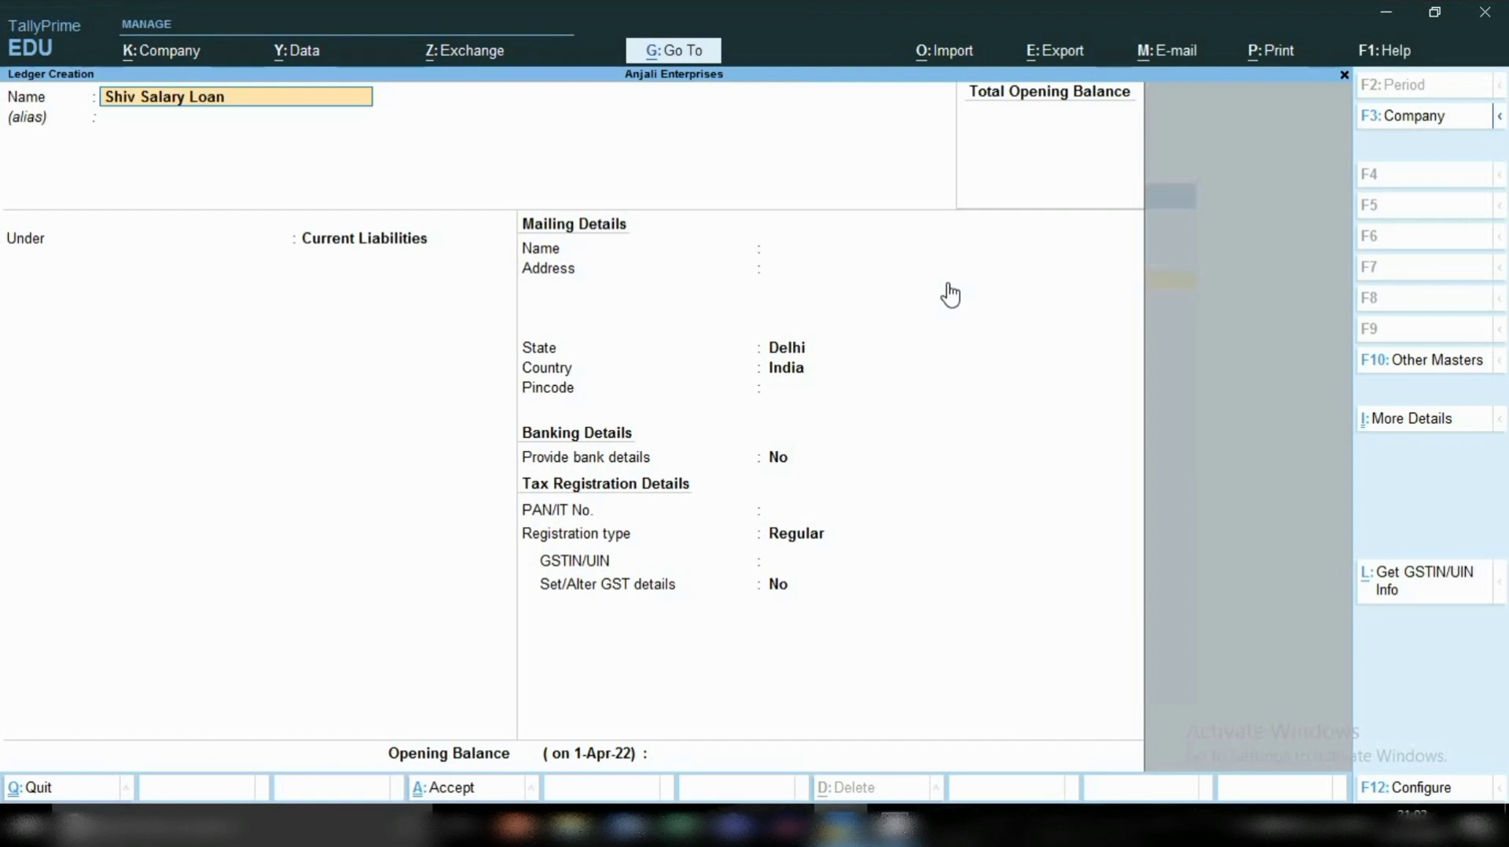
text(A/C4)
key(BackSpace)
key(Return)
key(Return)
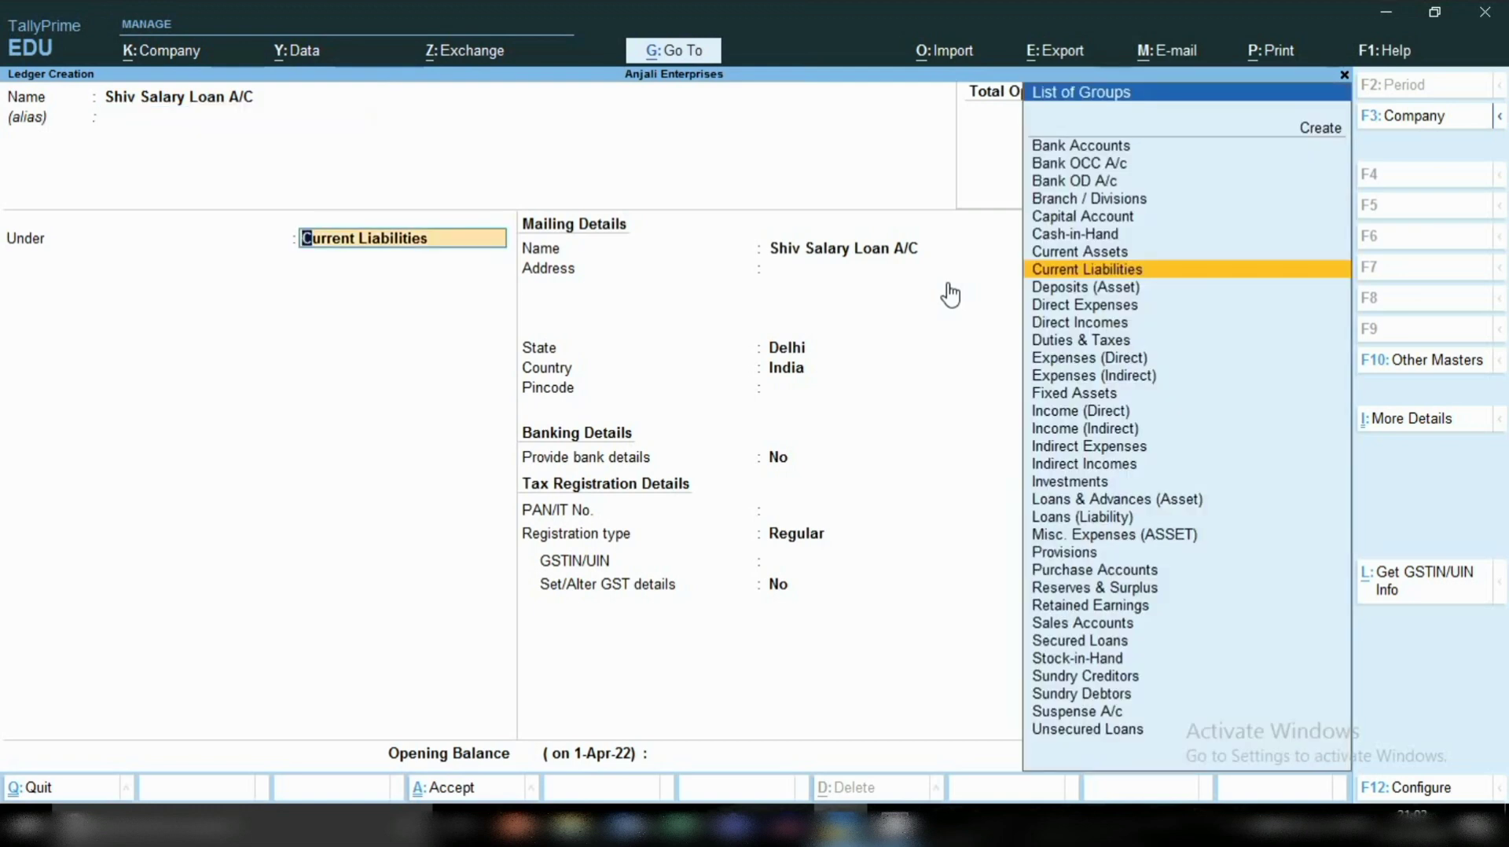
text(LO)
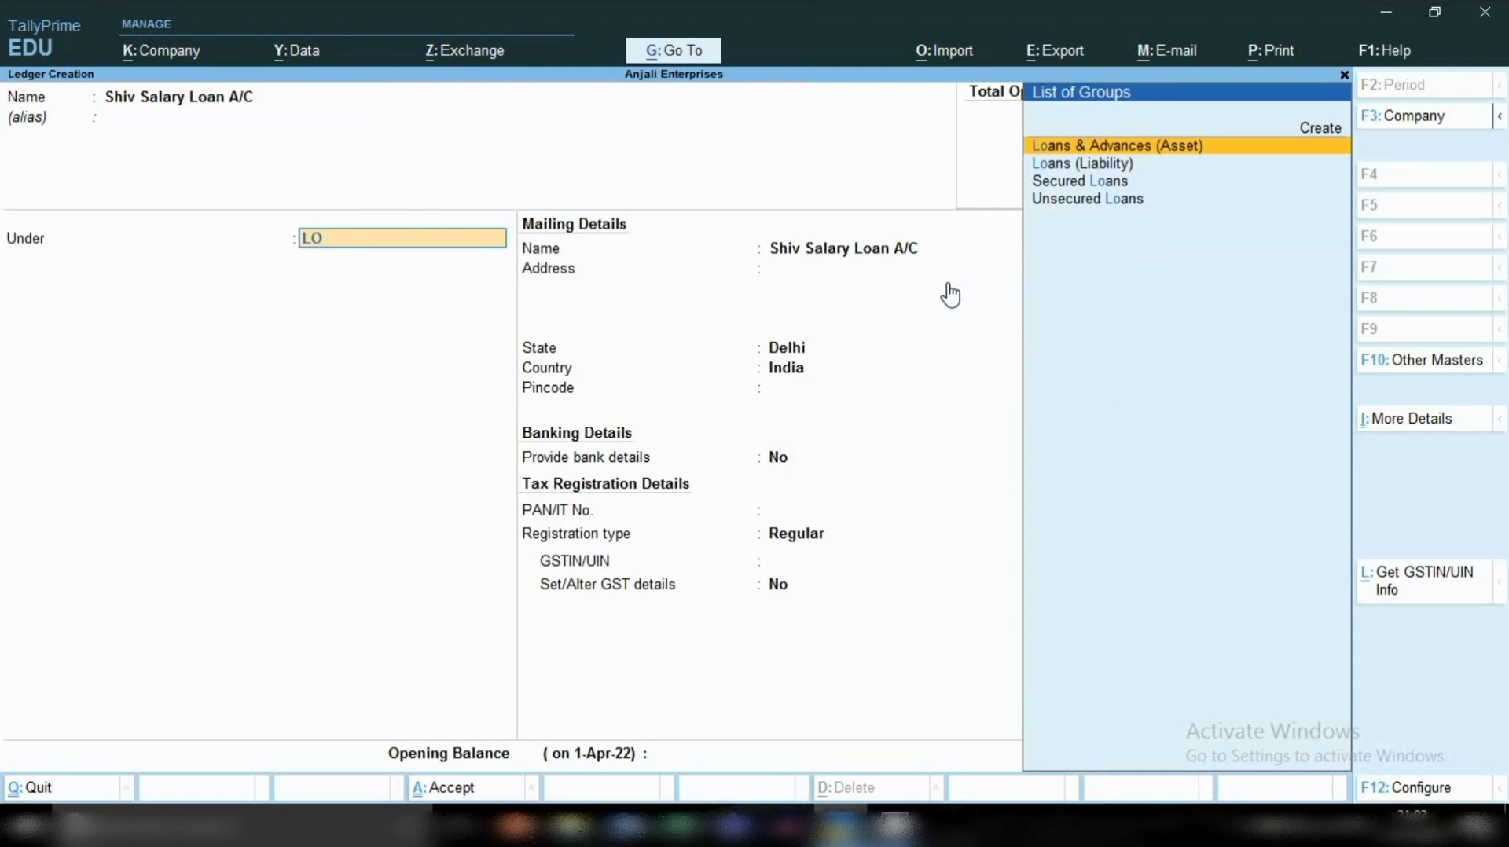
key(Return)
- Keep the salary loan ledger's default mailing, banking and tax details, and save it with the opening balance empty
key(Return)
key(Return)
key(Return)
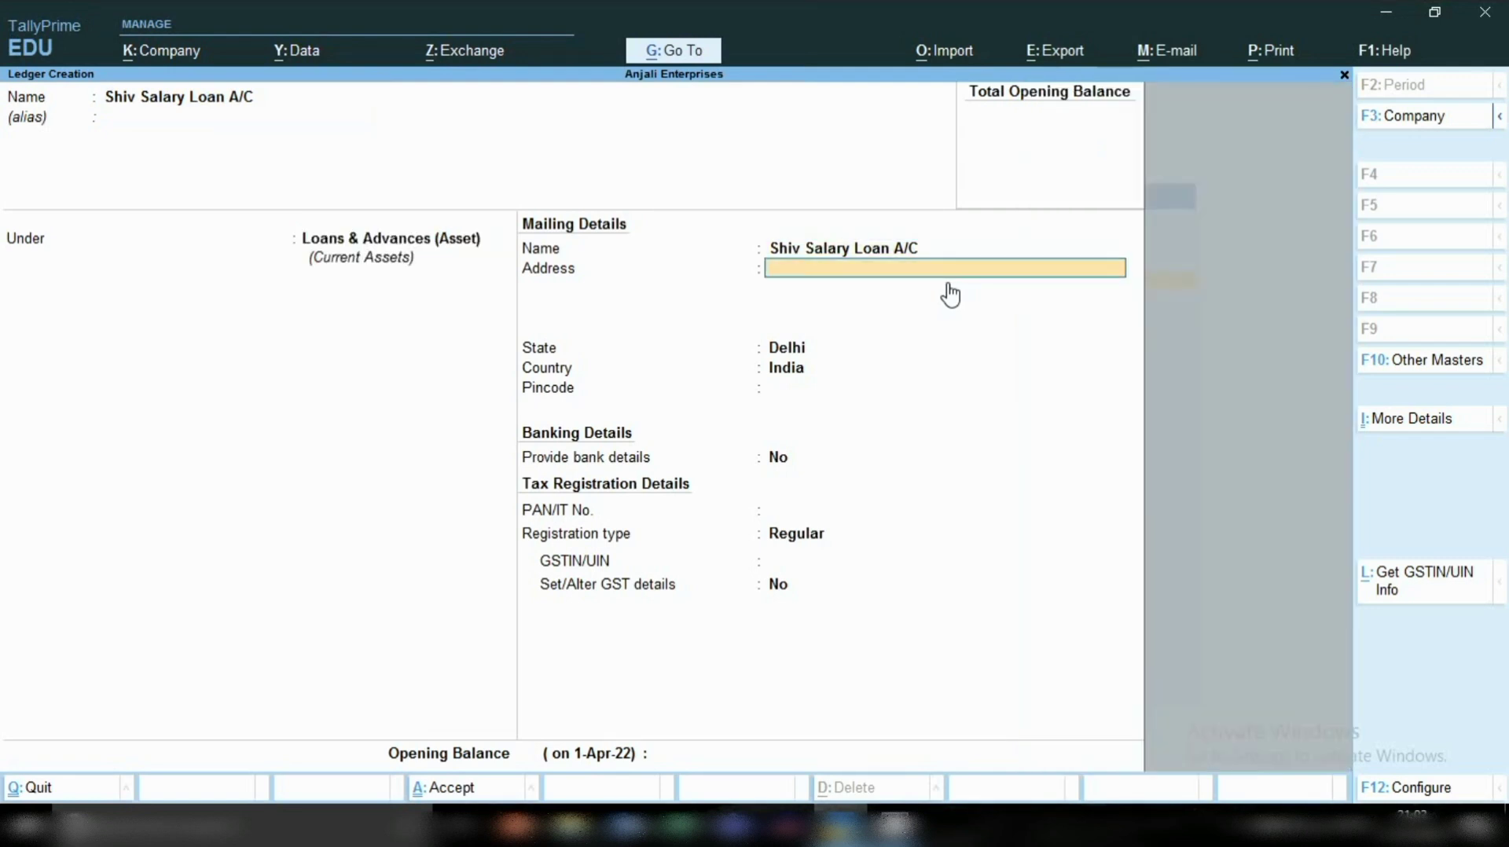
key(Return)
key(Return)
key(Return)
key(Return)
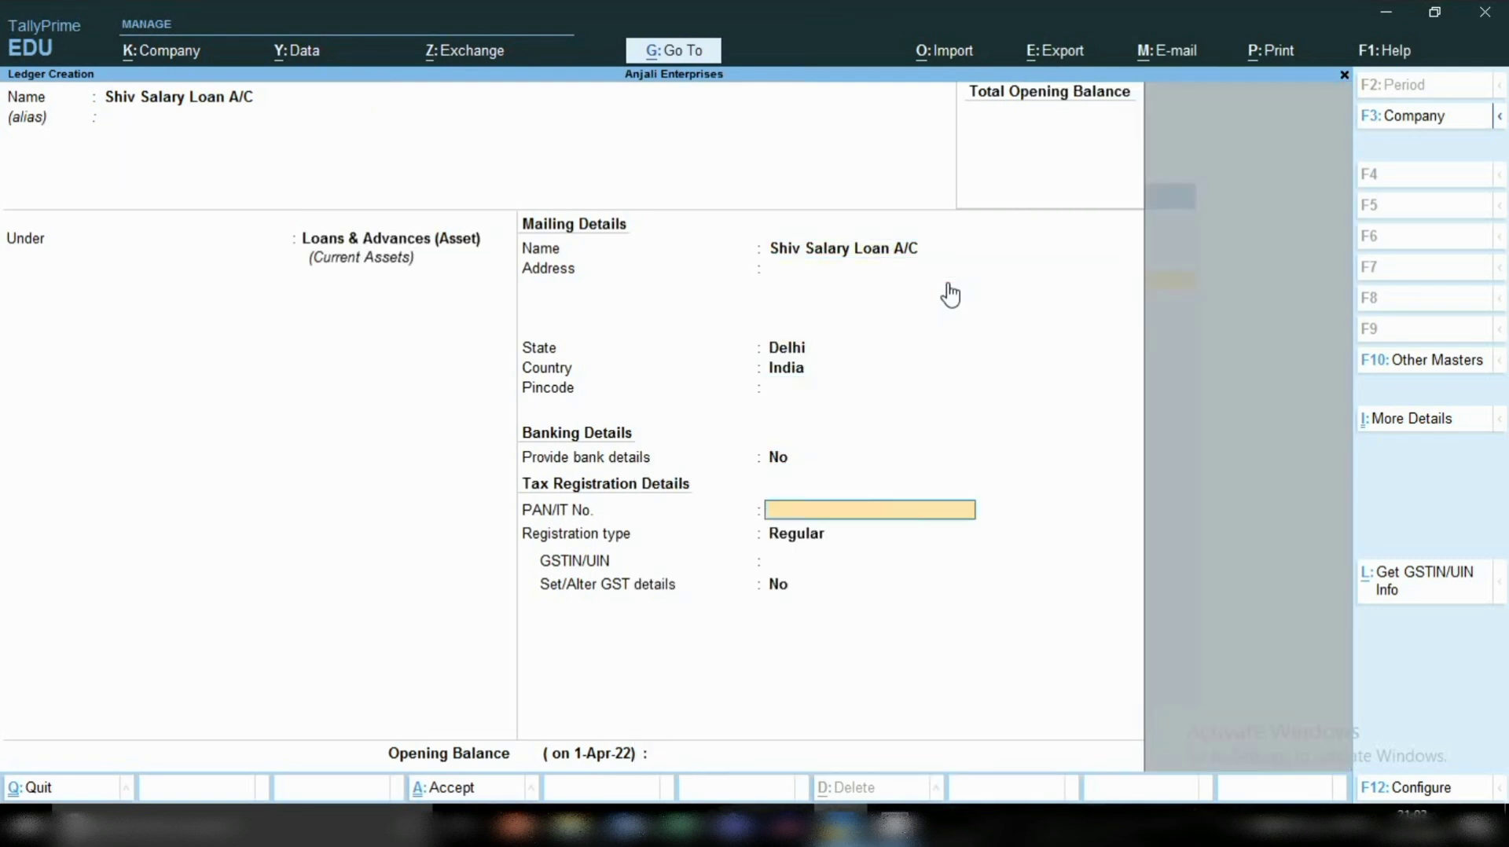
key(Return)
key(Return)
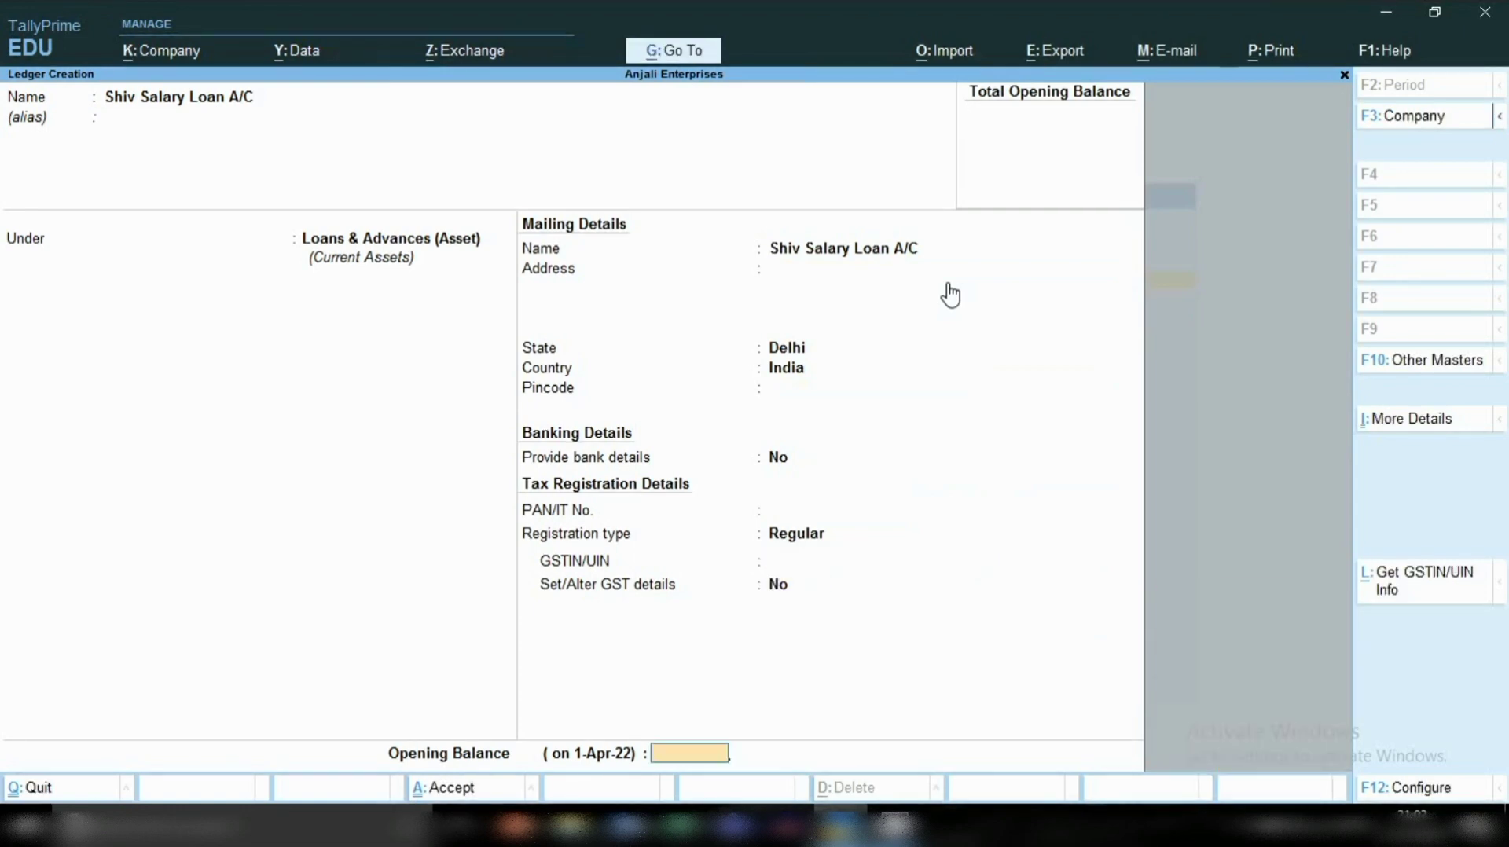
key(Return)
key(Return)
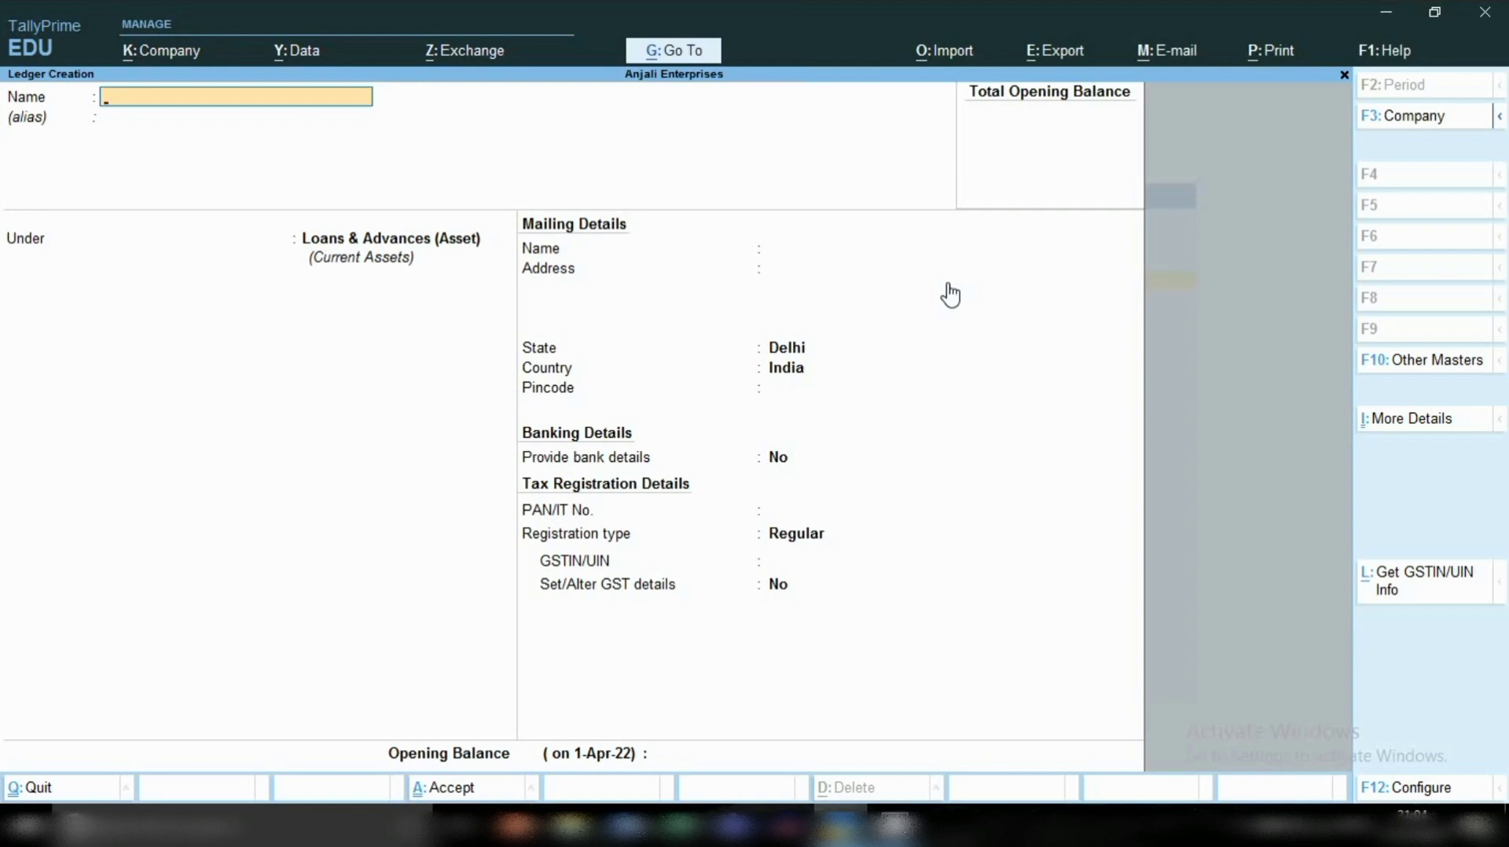
- Leave ledger creation and start a journal voucher dated 31-Dec-22
key(Escape)
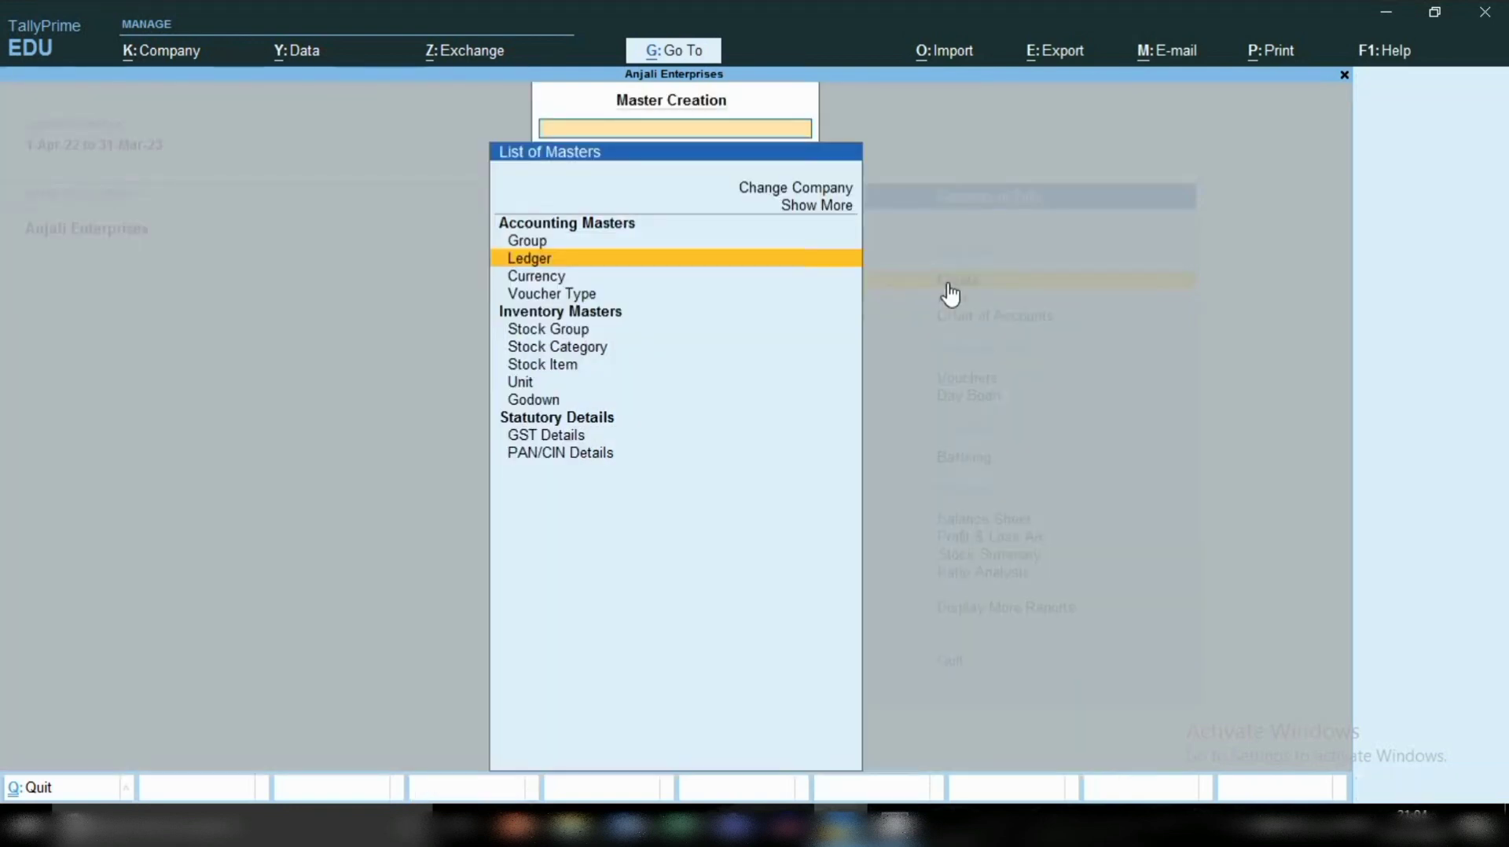
key(Escape)
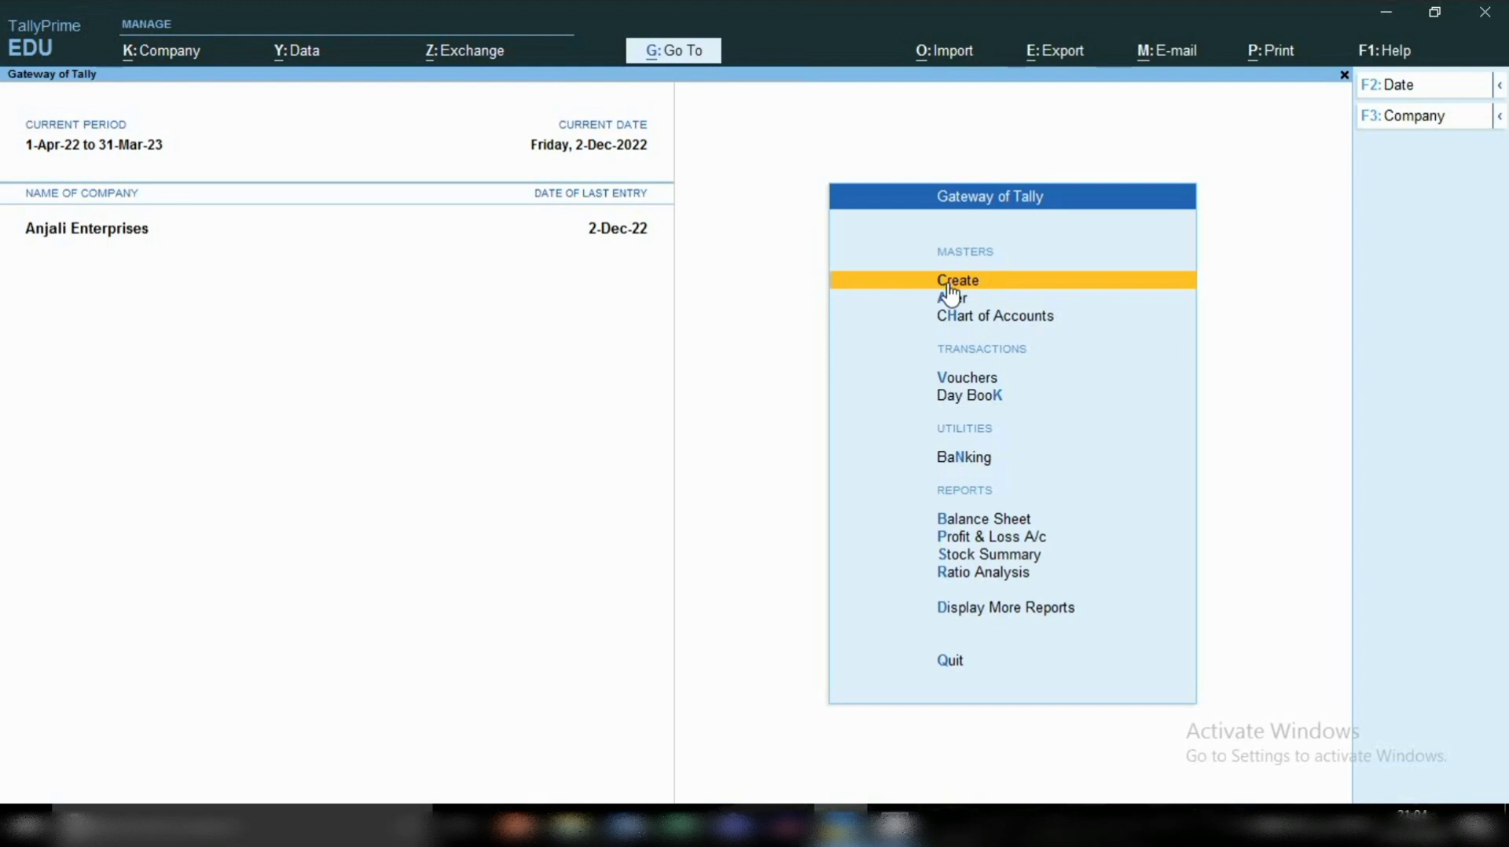
key(v)
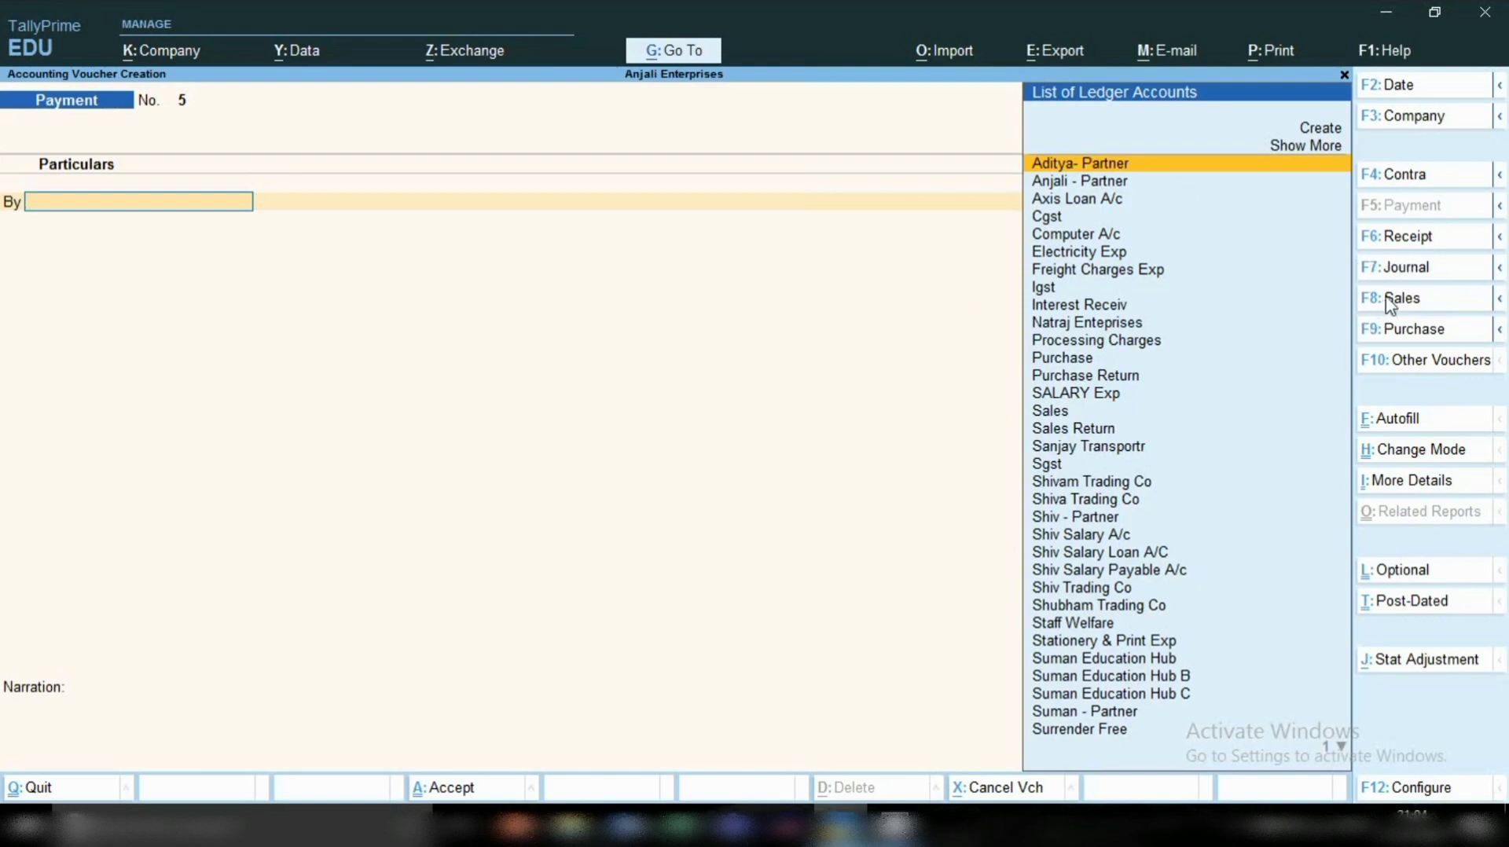
click(1412, 272)
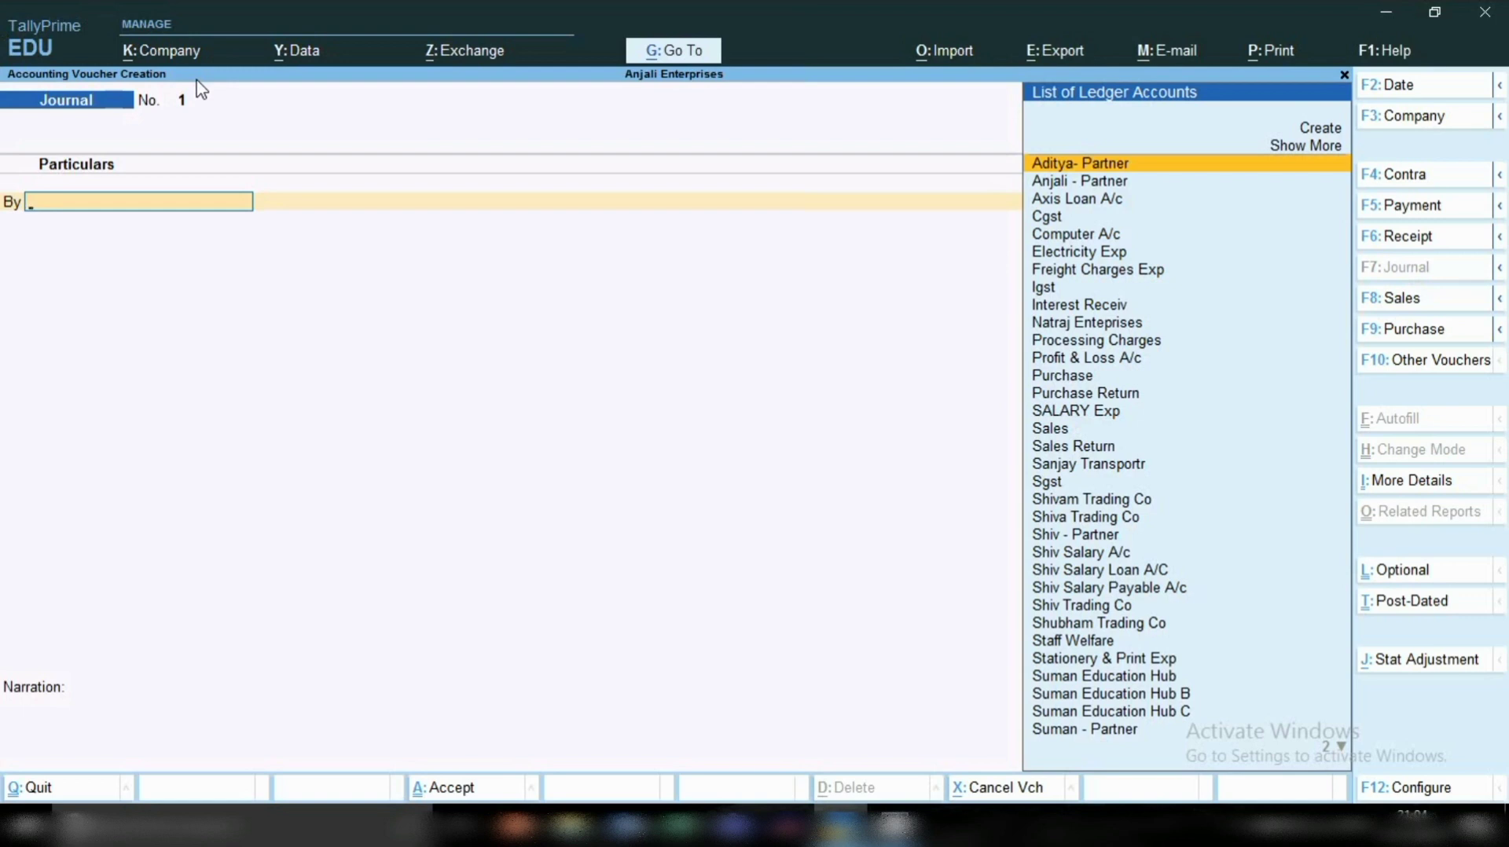
key(F2)
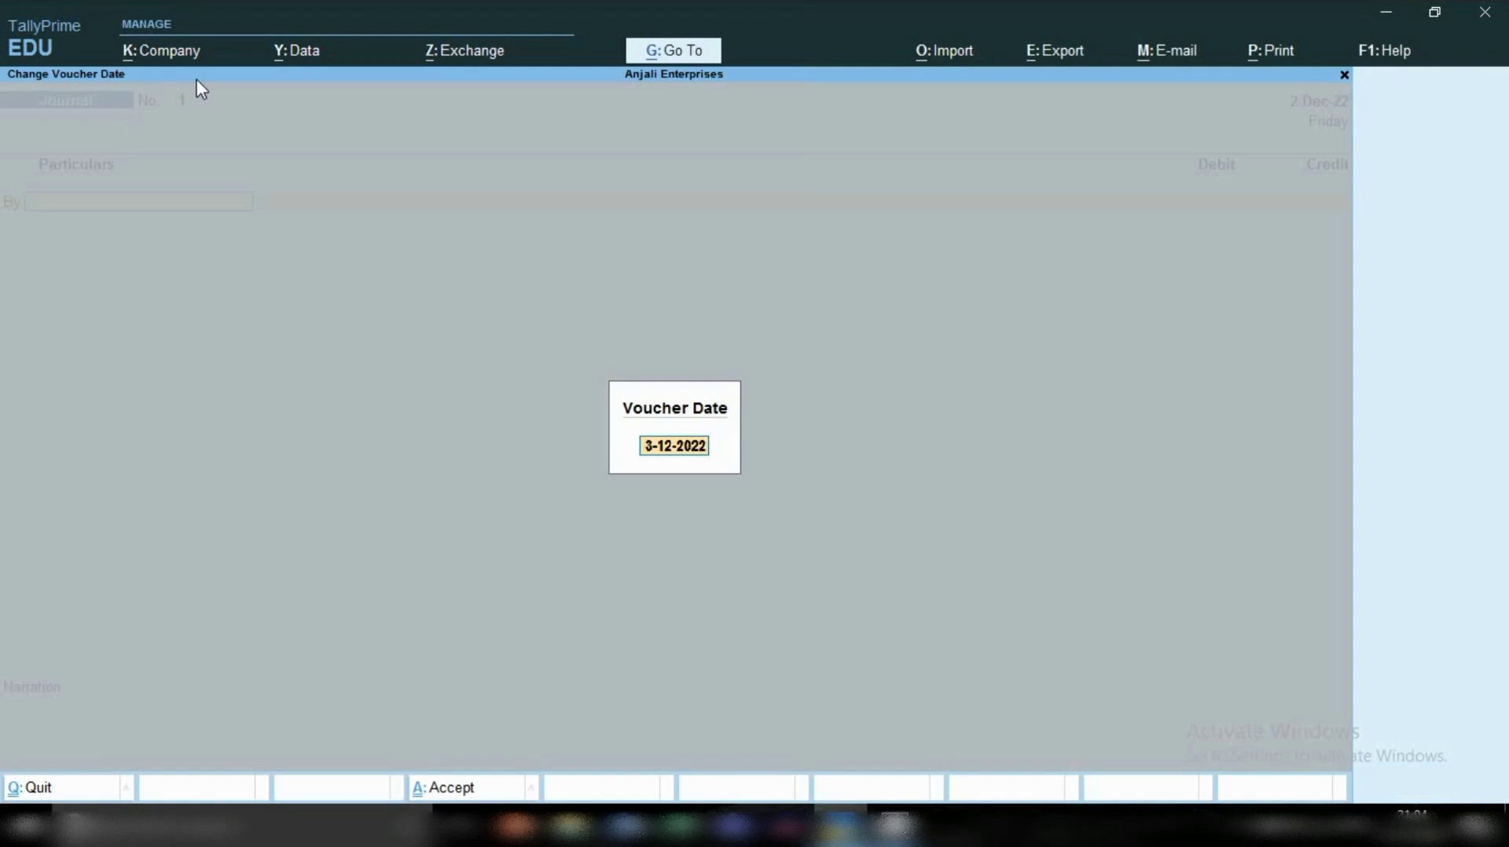
text(31.12)
key(Return)
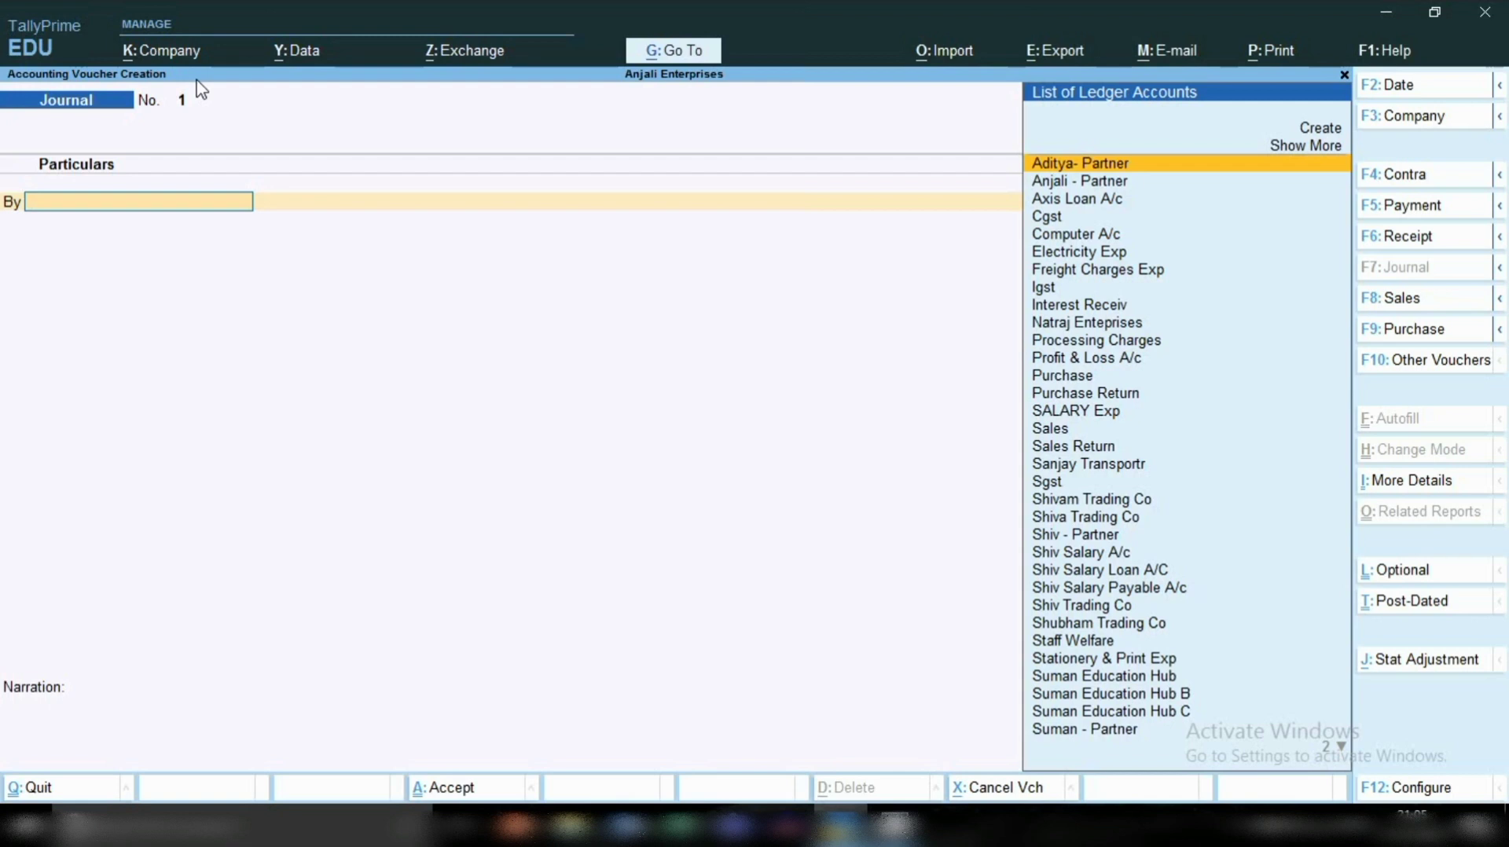
- Debit the employee's salary account with 25,000 in the journal voucher
text(SHI)
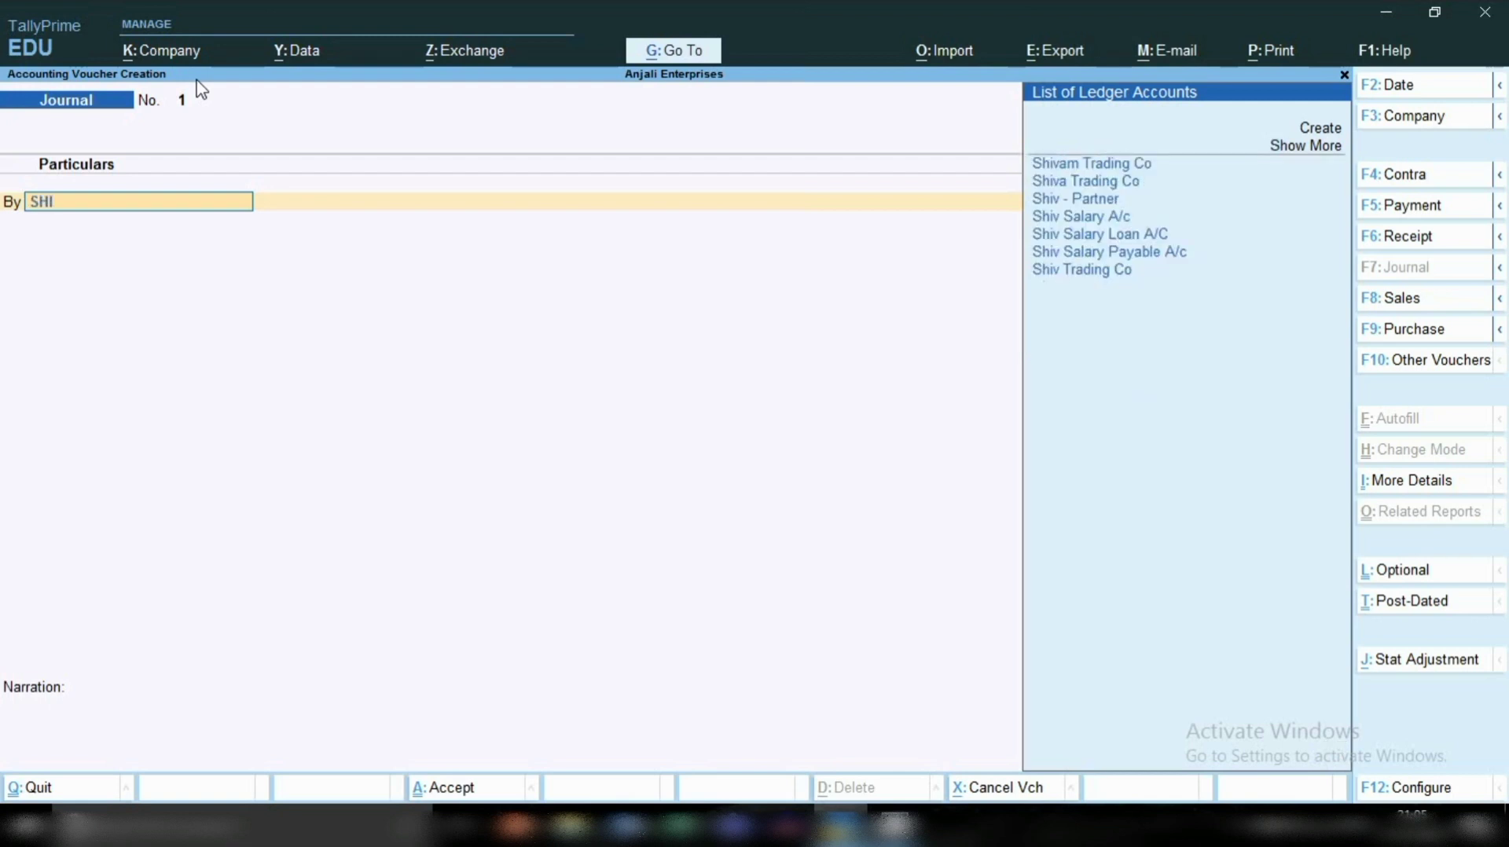
key(Down)
key(Down)
key(Down)
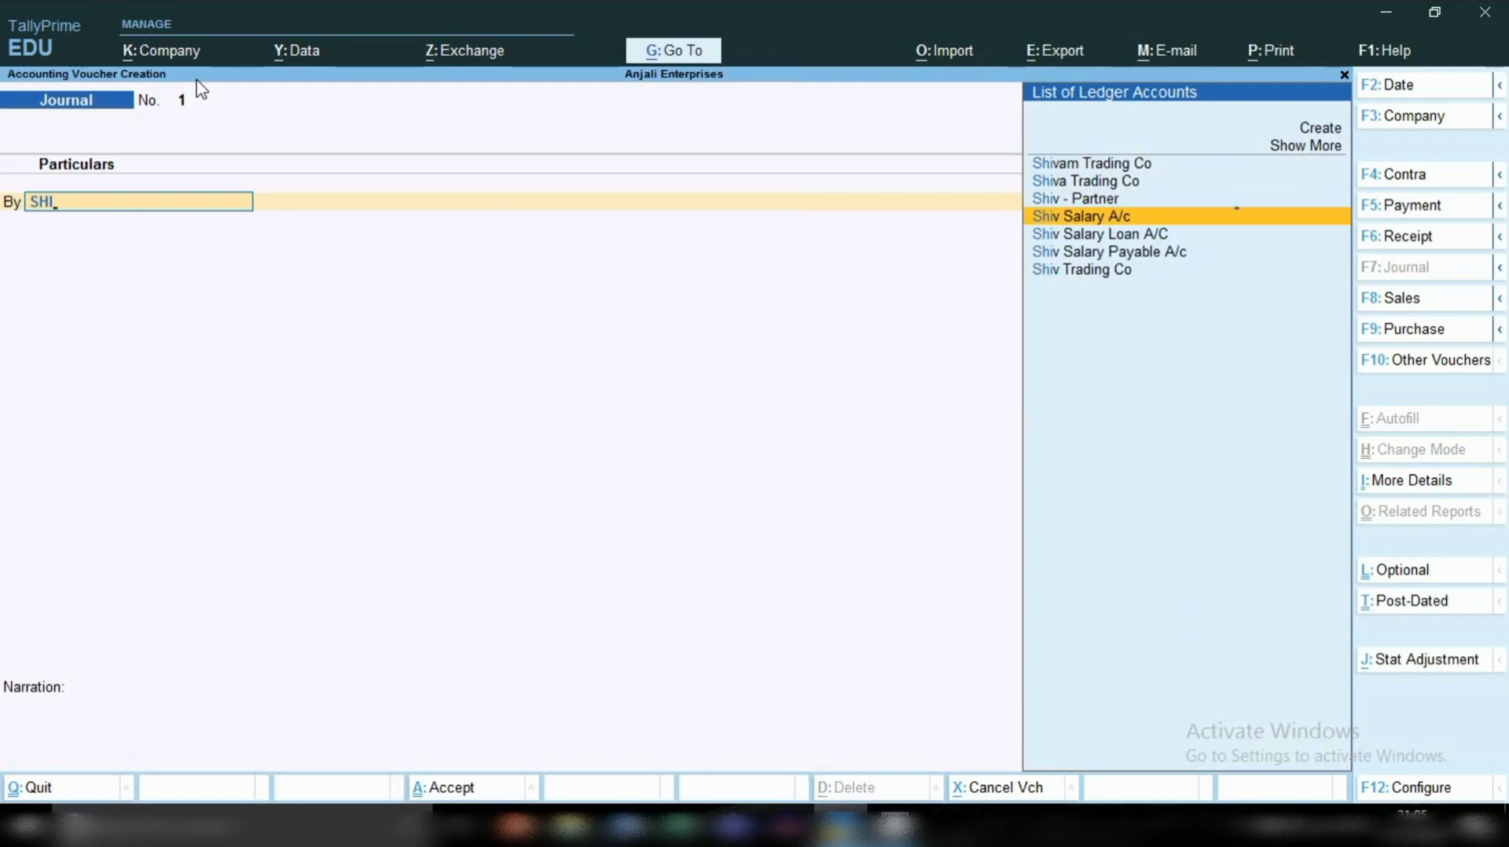
key(Return)
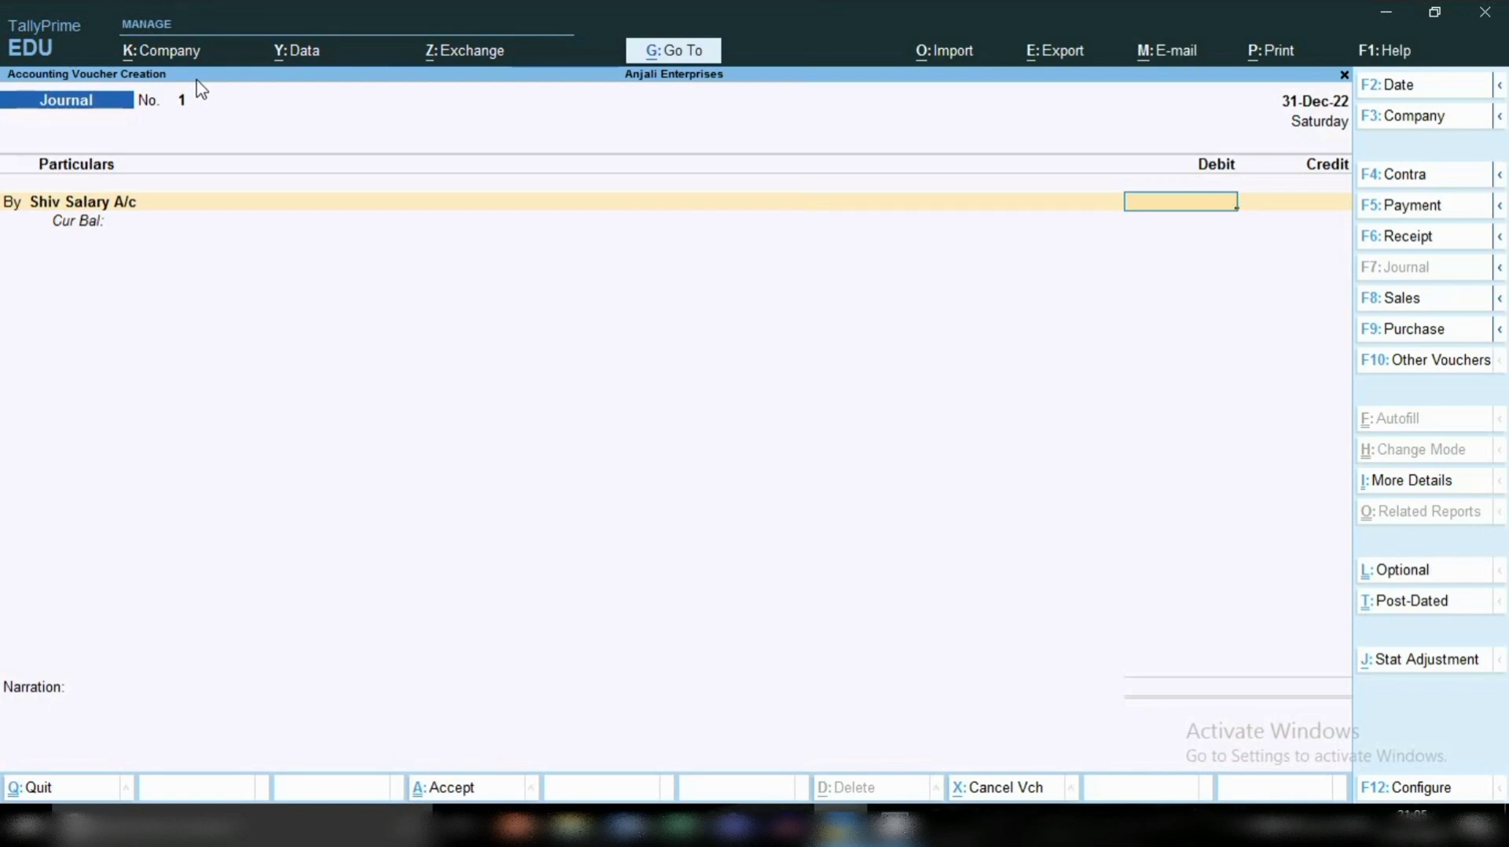
text(25000)
key(Return)
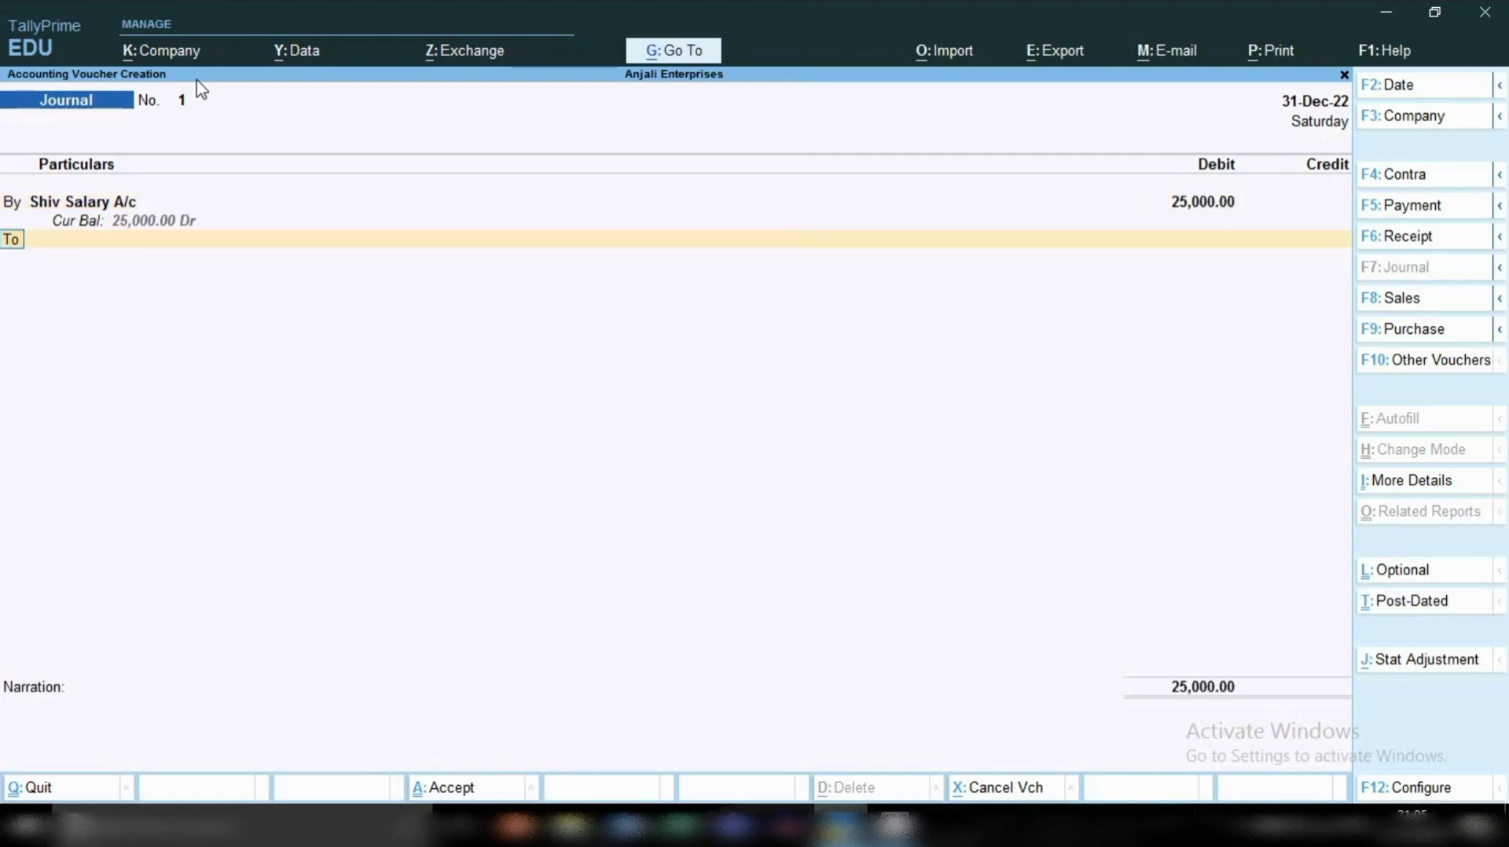
- Credit the employee's salary payable account with 25,000 as the journal's second entry
key(Return)
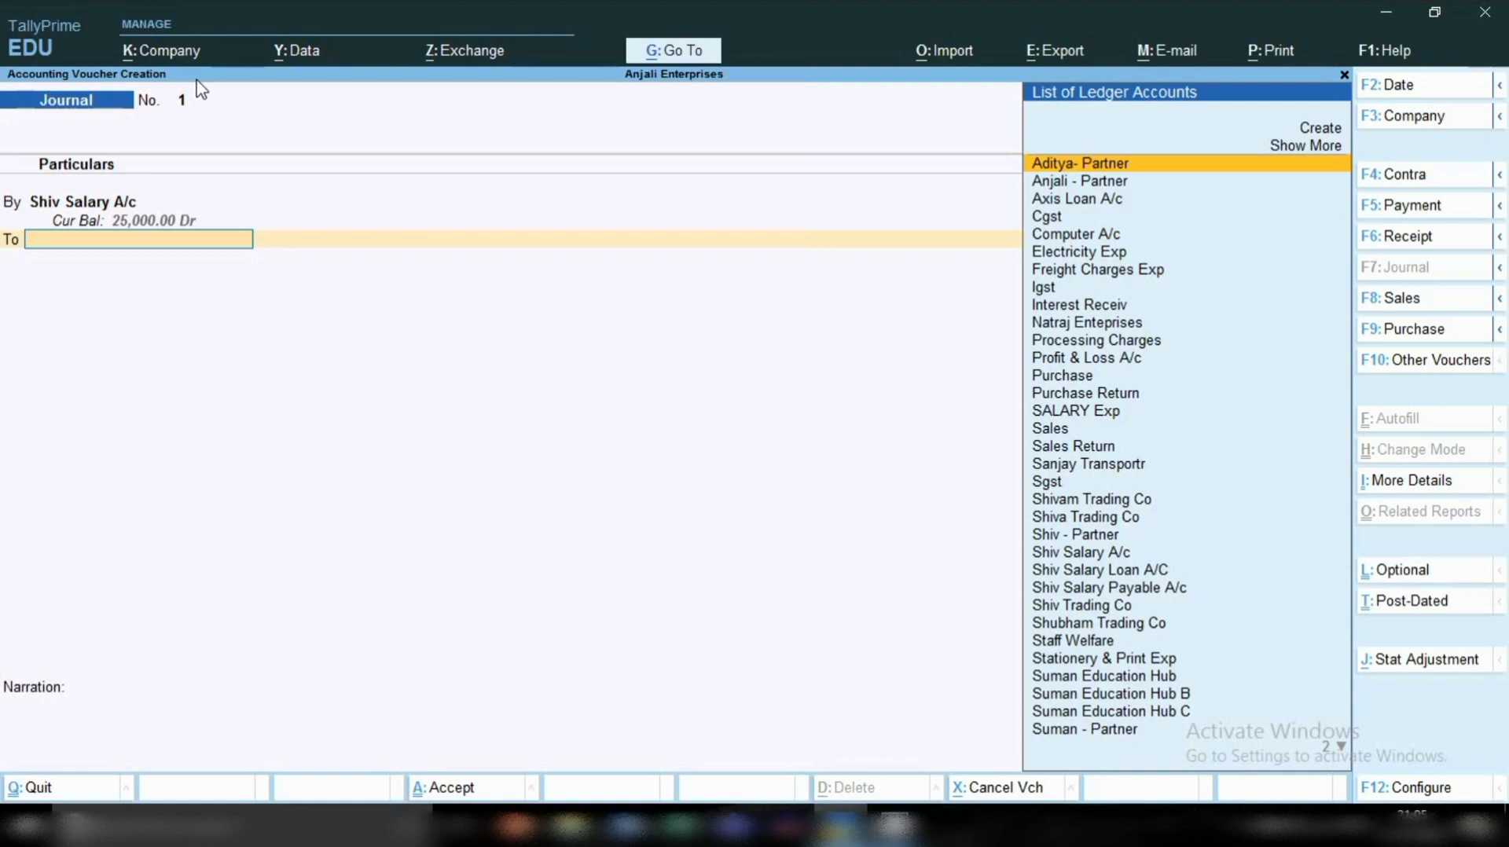
text(SHI)
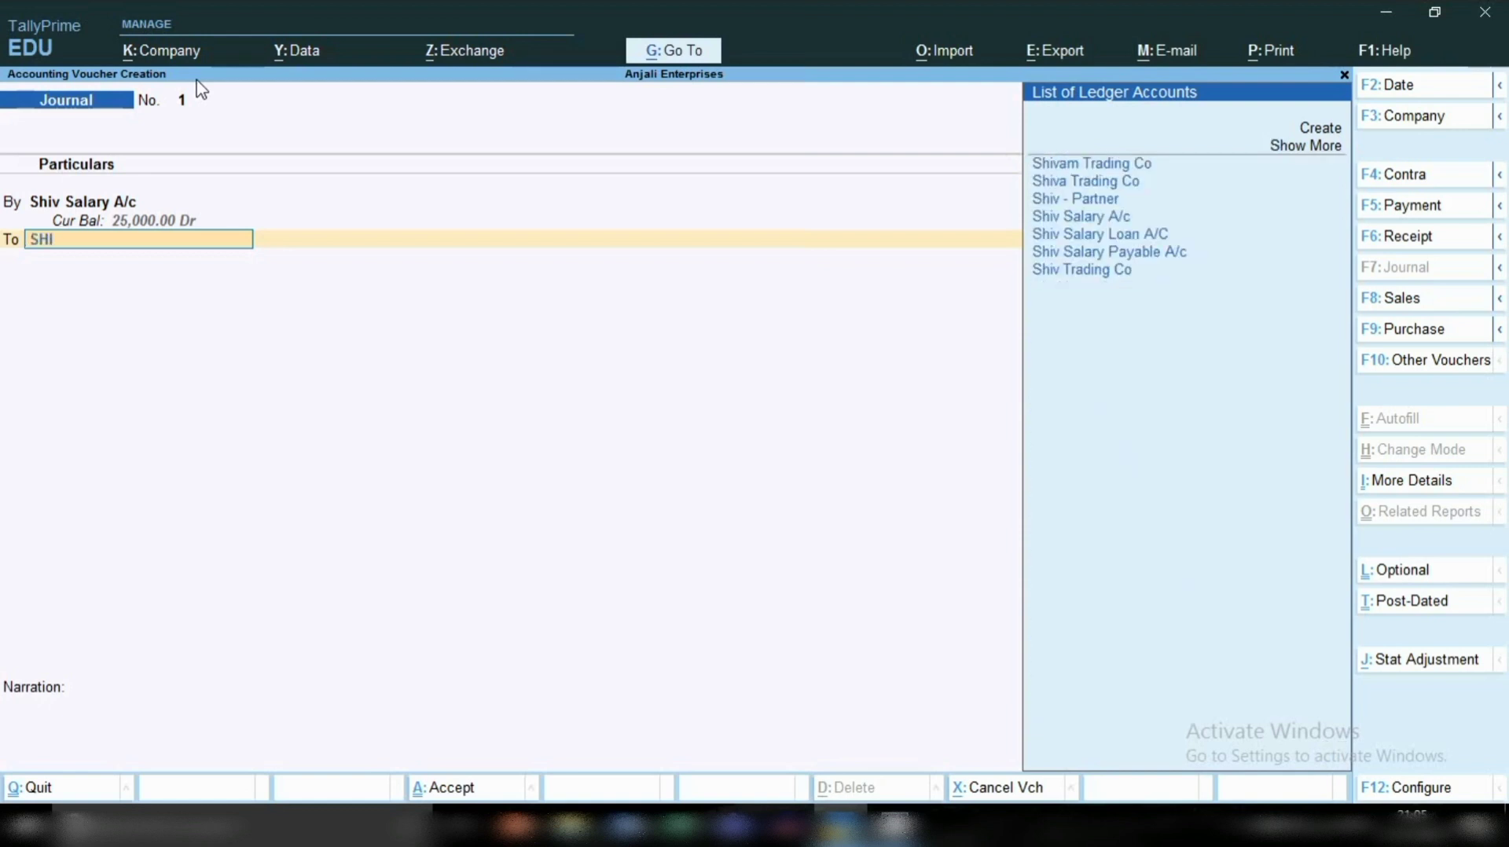
key(Down)
key(Down)
key(Down)
key(Down)
key(Down)
key(Down)
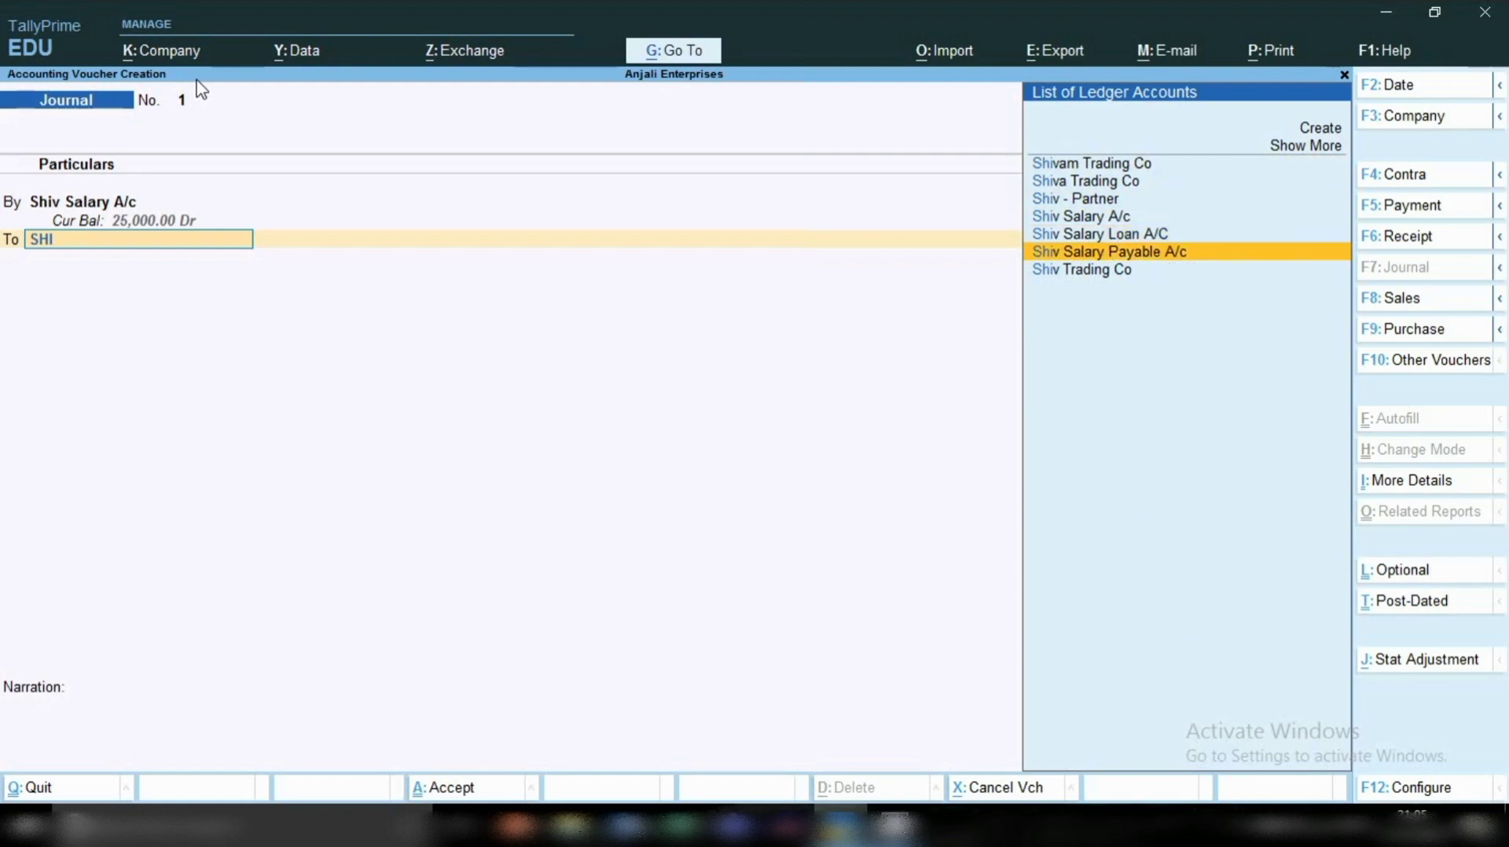
key(Return)
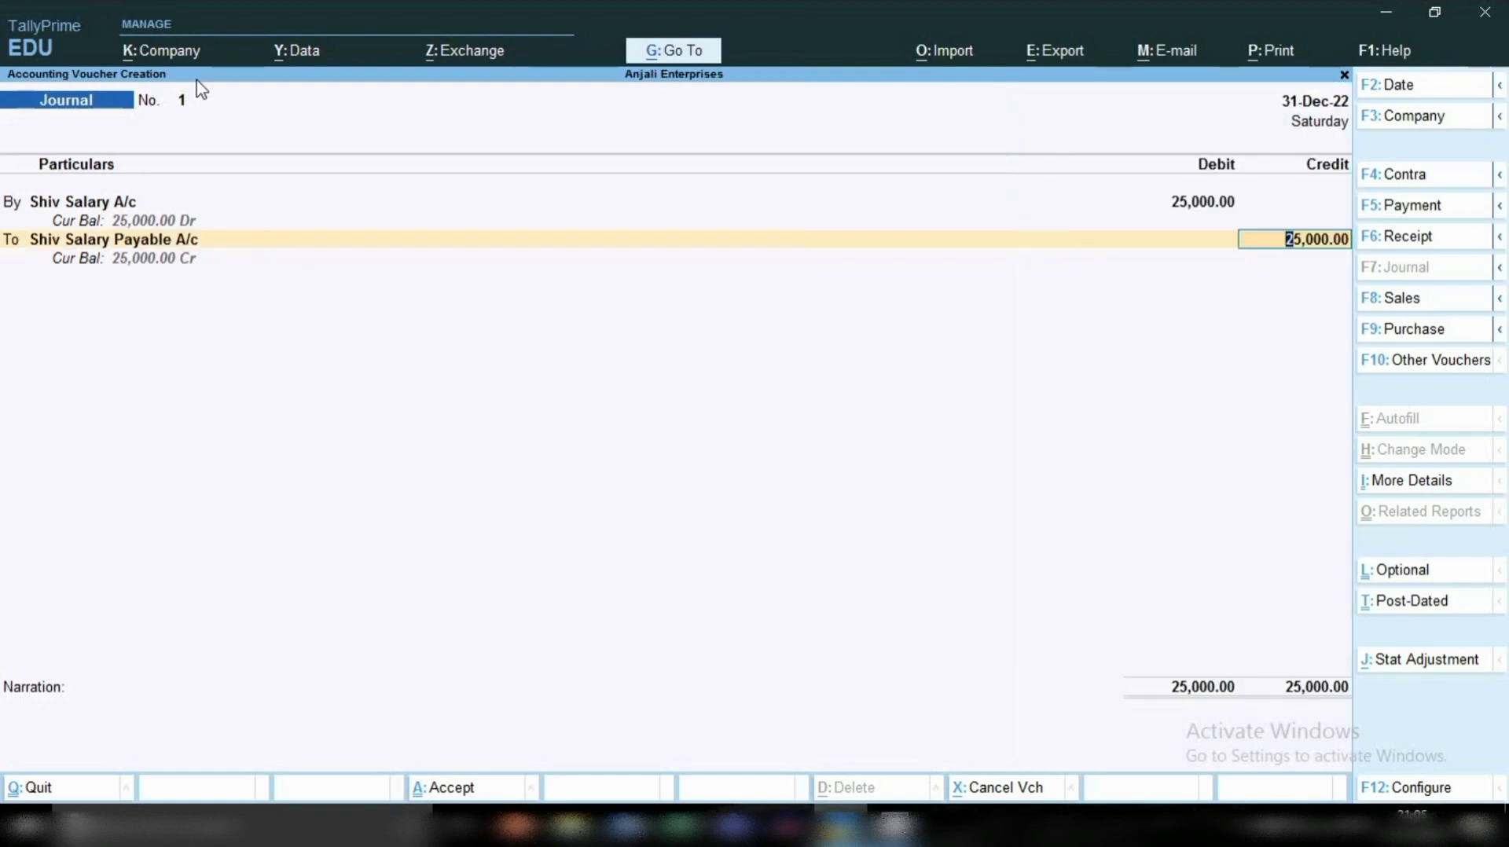
key(Return)
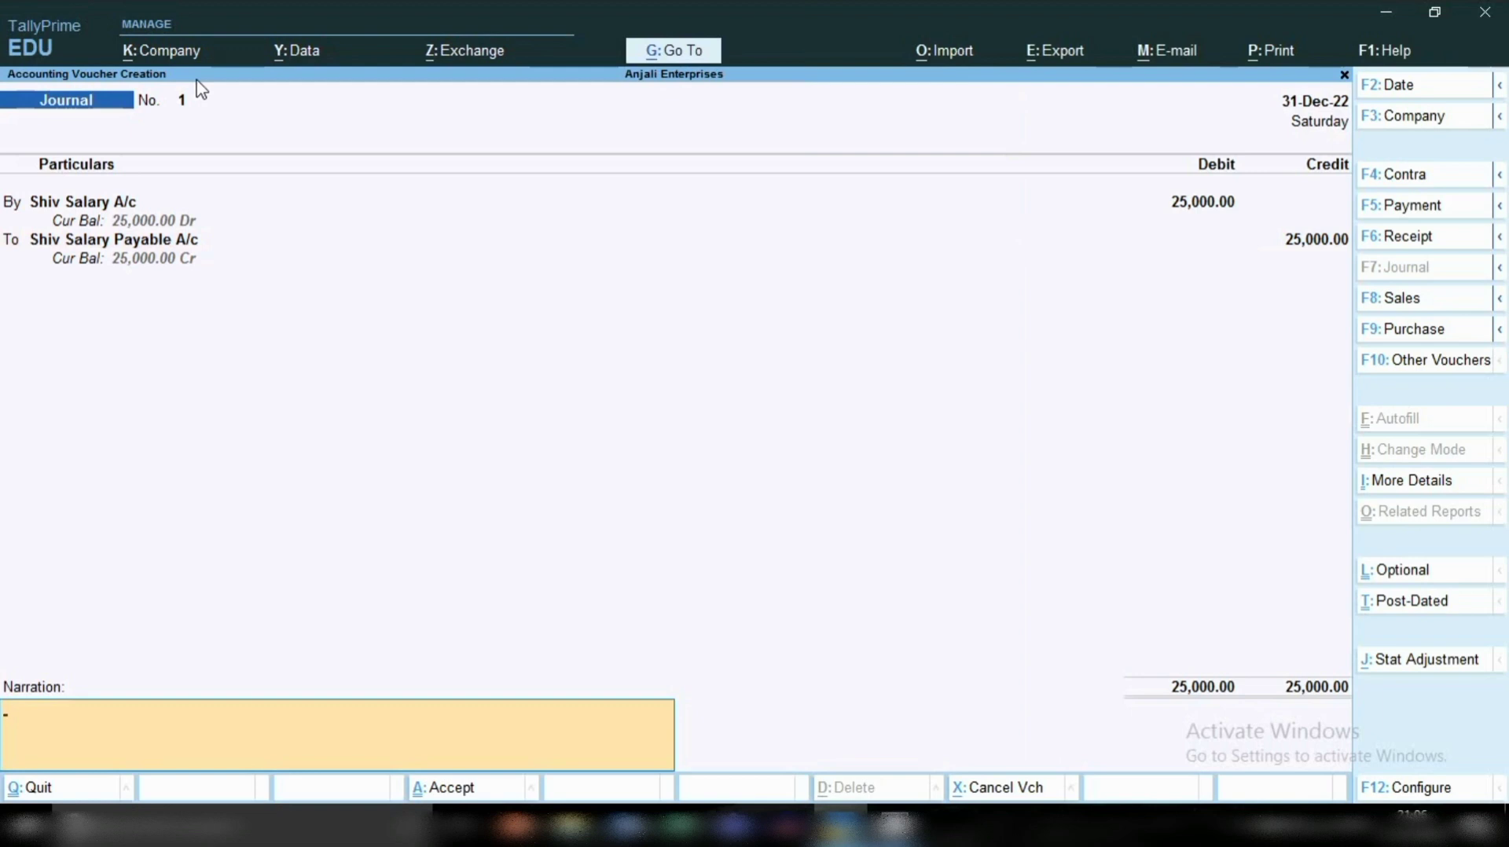
- Enter the journal's narration as "SALART BOOK FR THE MONTH DEC-22"
text(SAL)
text(ART BOOK FR HE)
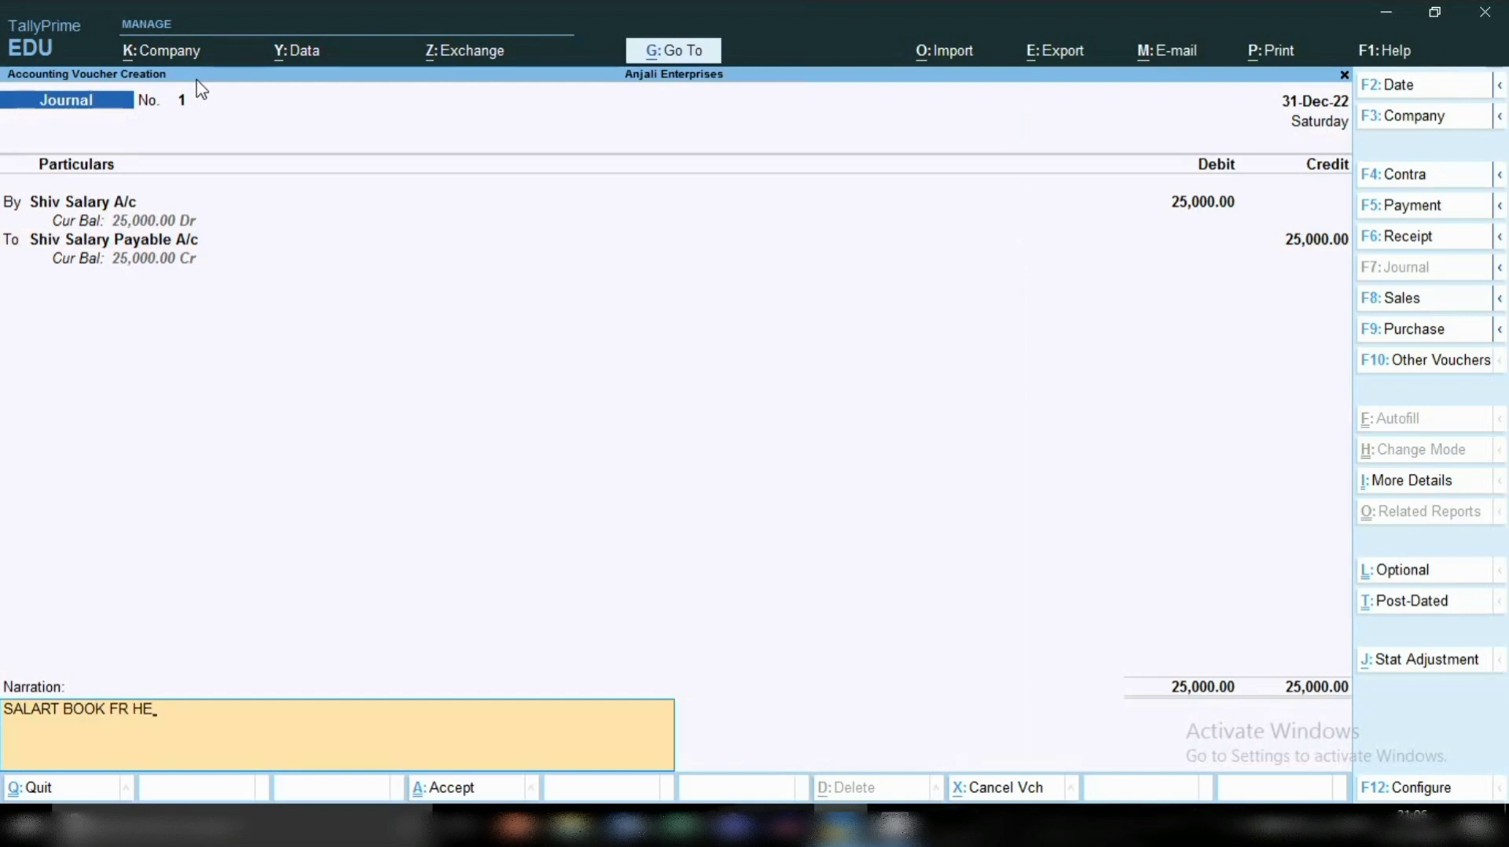
key(BackSpace)
key(BackSpace)
text(THE MONTH)
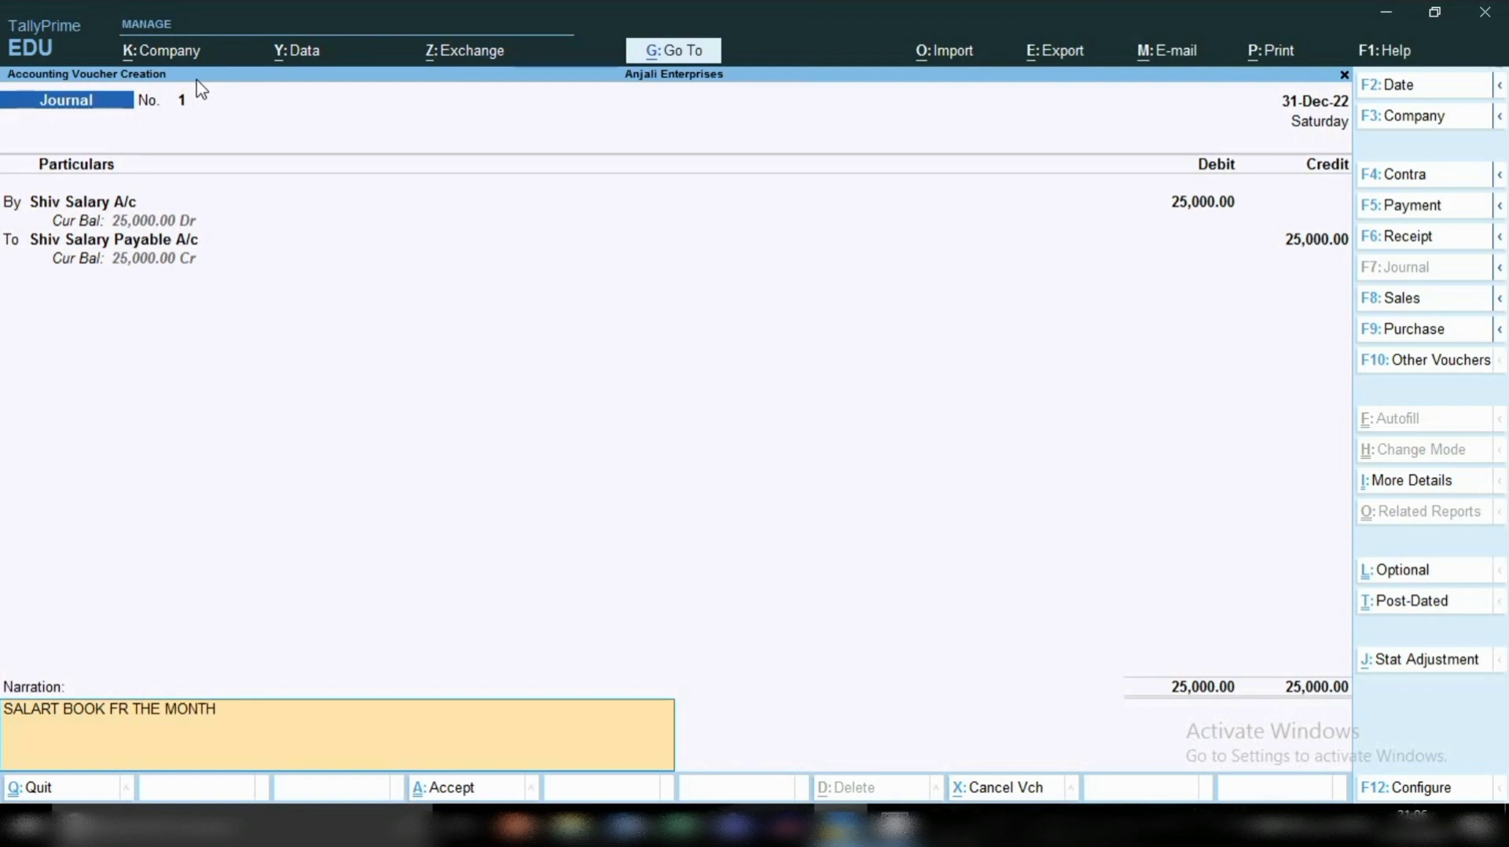
text( DES-22)
key(BackSpace)
key(BackSpace)
key(BackSpace)
key(BackSpace)
text(C-22)
key(Return)
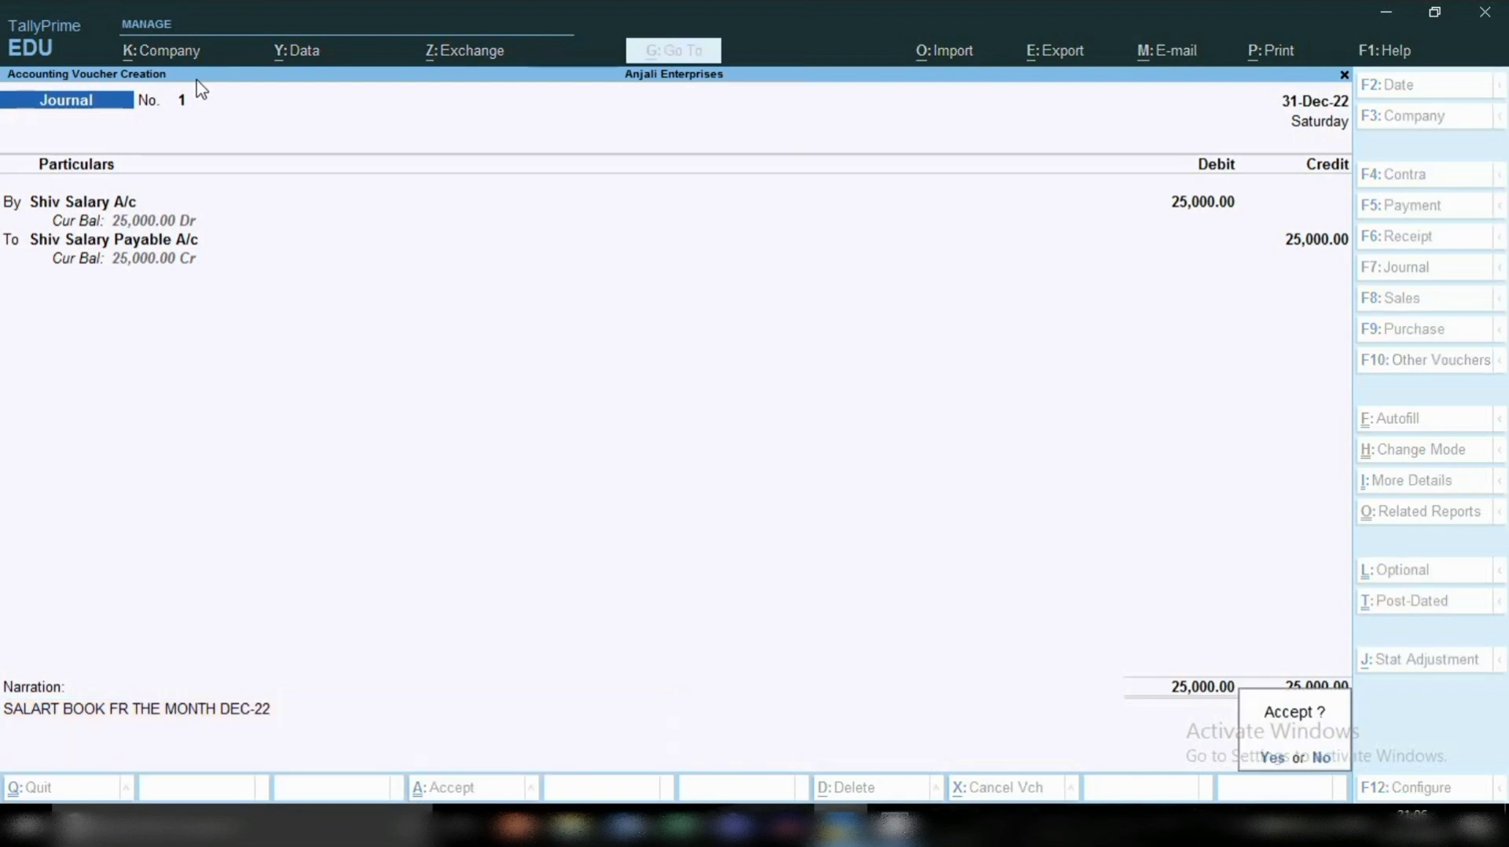
- Save the December salary journal voucher
key(Return)
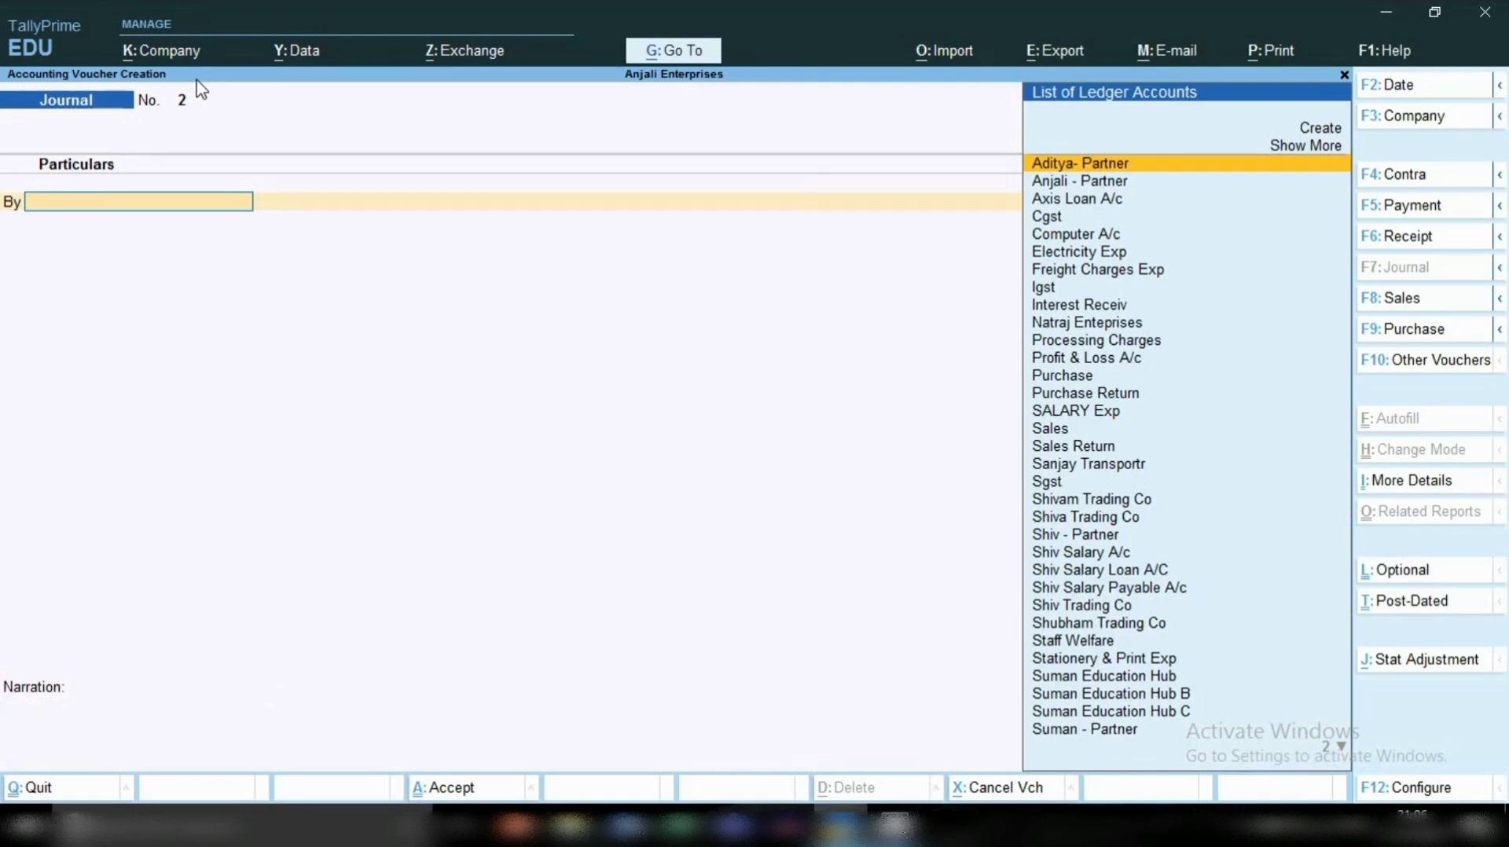
- Open the Balance Sheet report and drill down into the Profit & Loss A/c
click(663, 61)
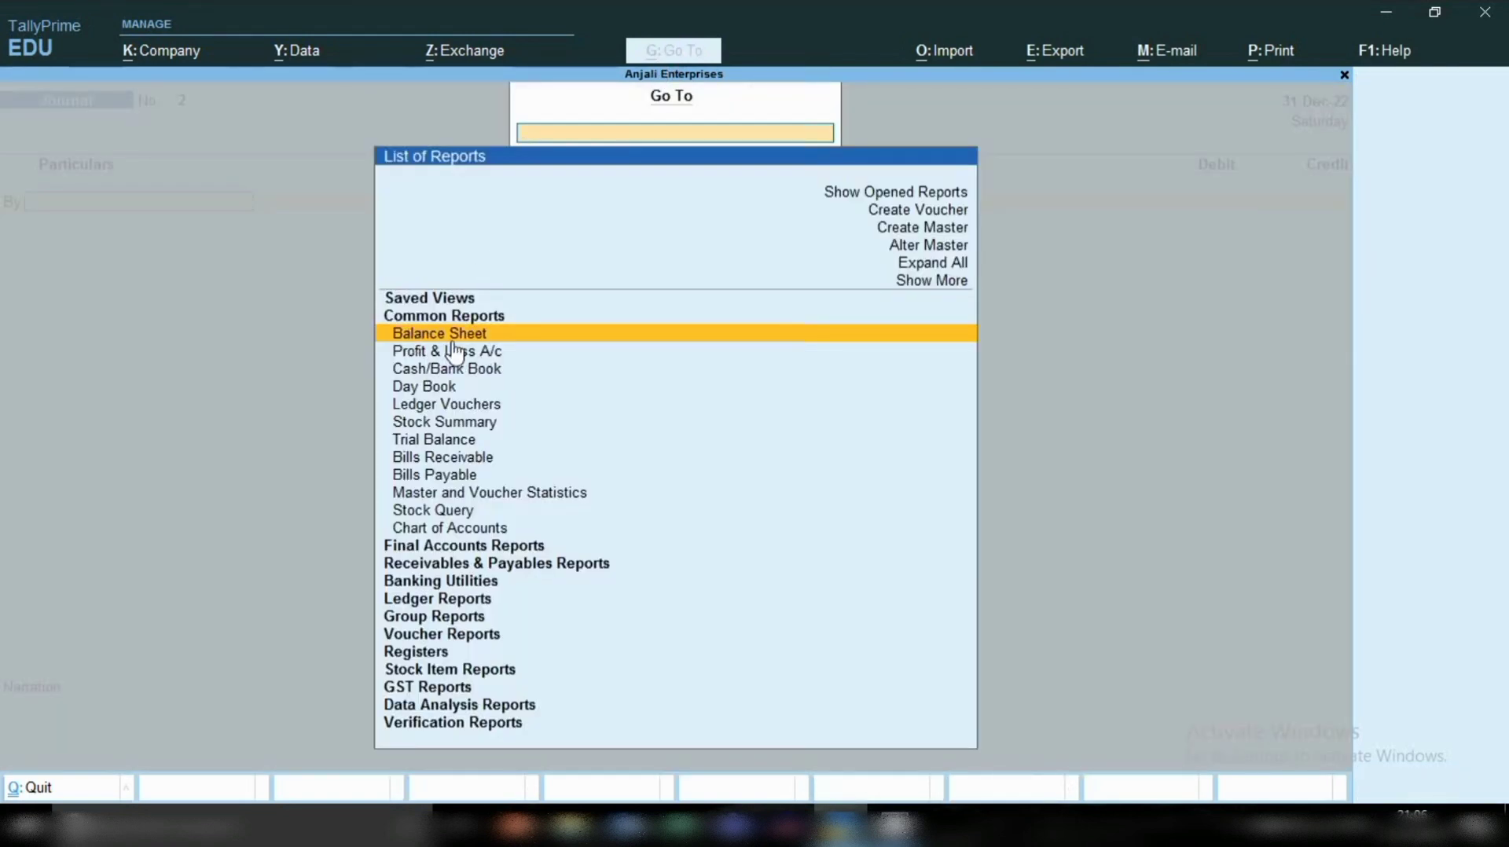
key(Return)
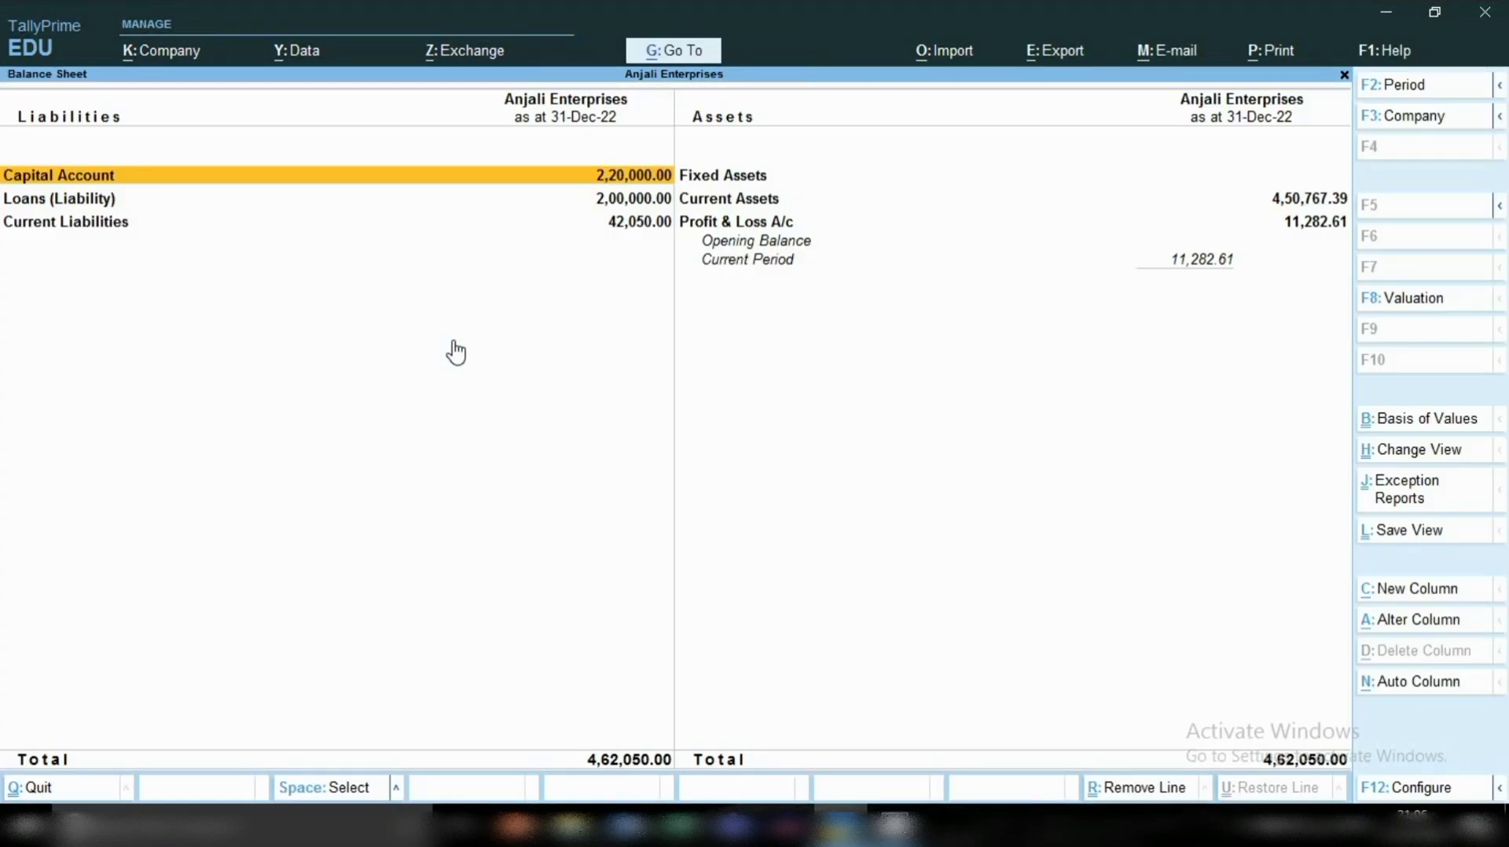
key(Right)
key(Down)
key(Down)
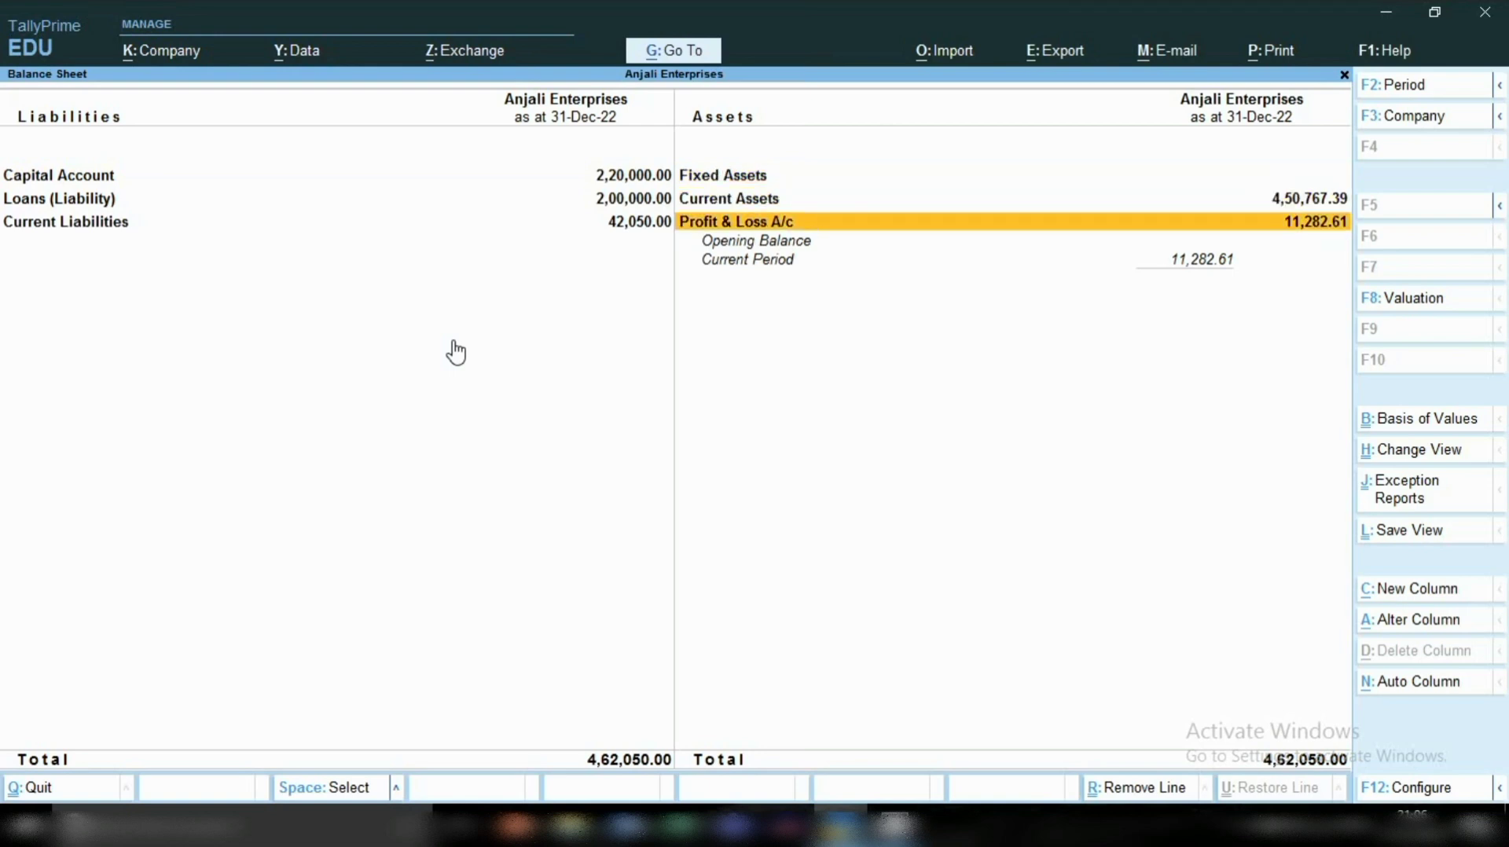
key(Return)
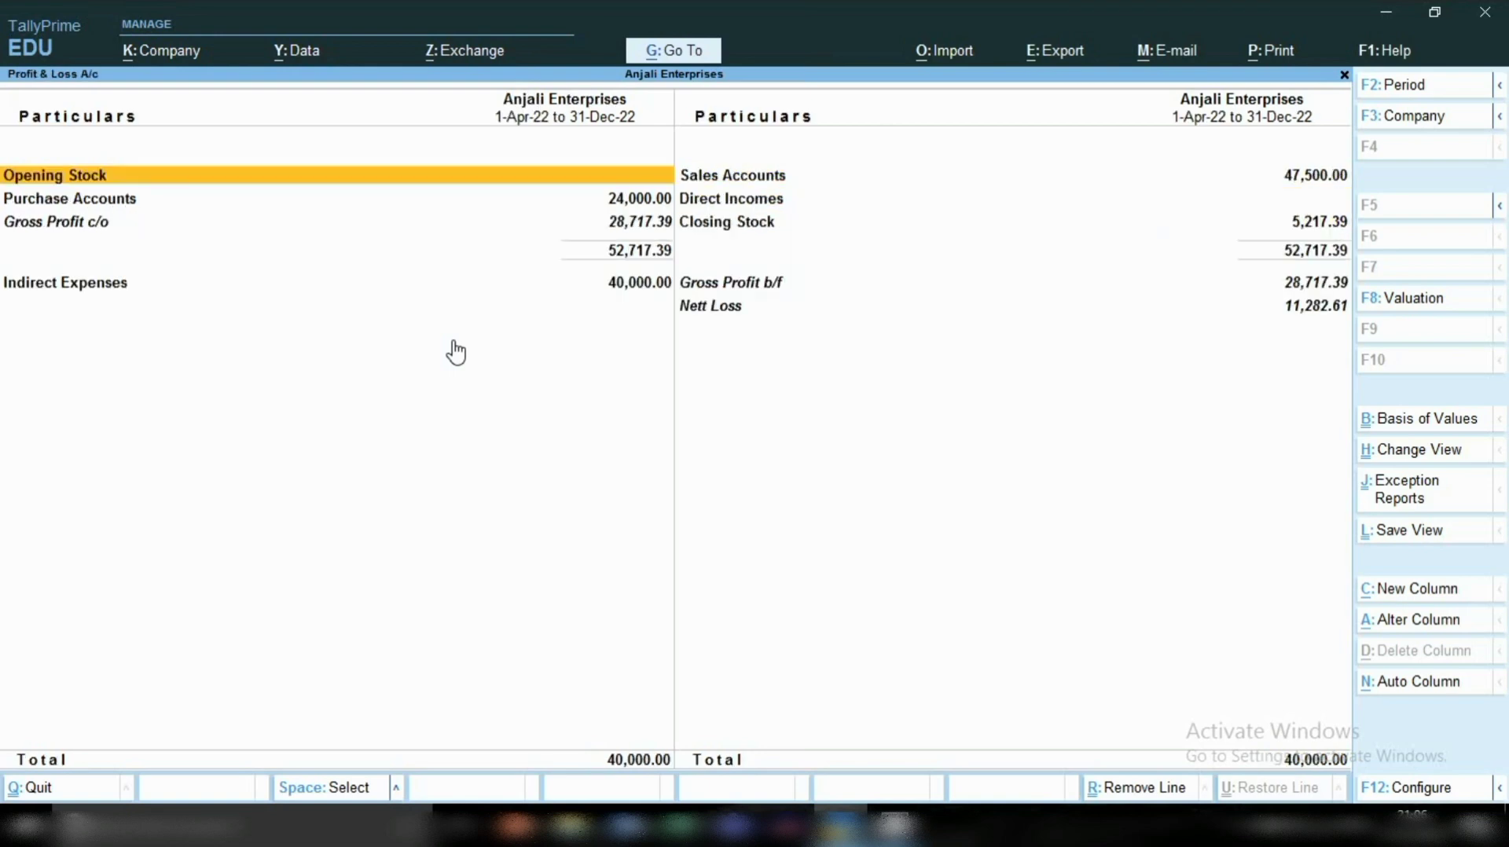
- Examine the employee's salary account within the Indirect Expenses group, then return to voucher entry
key(Down)
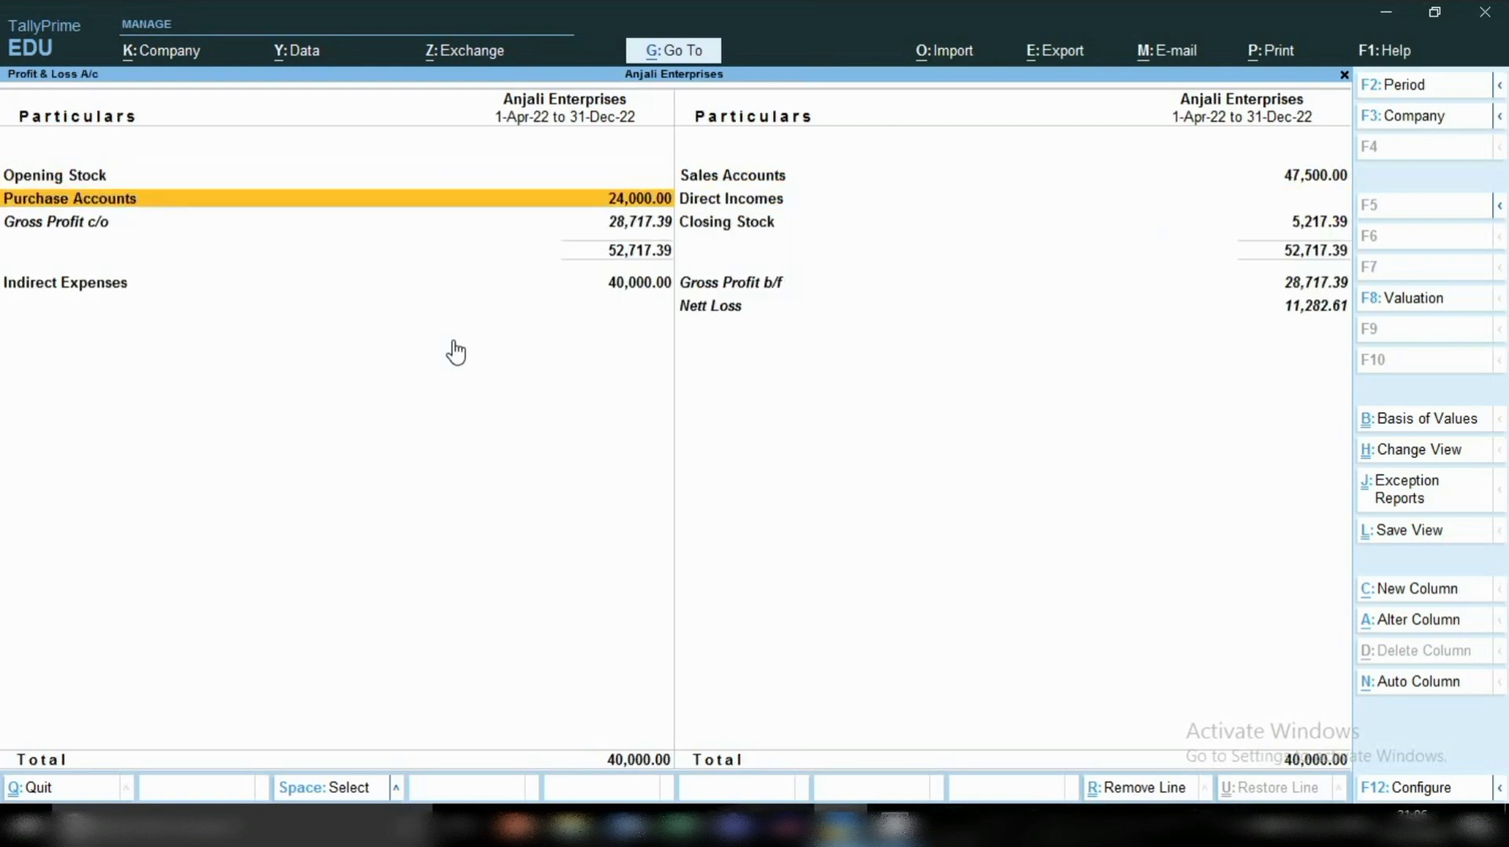
key(Down)
key(Return)
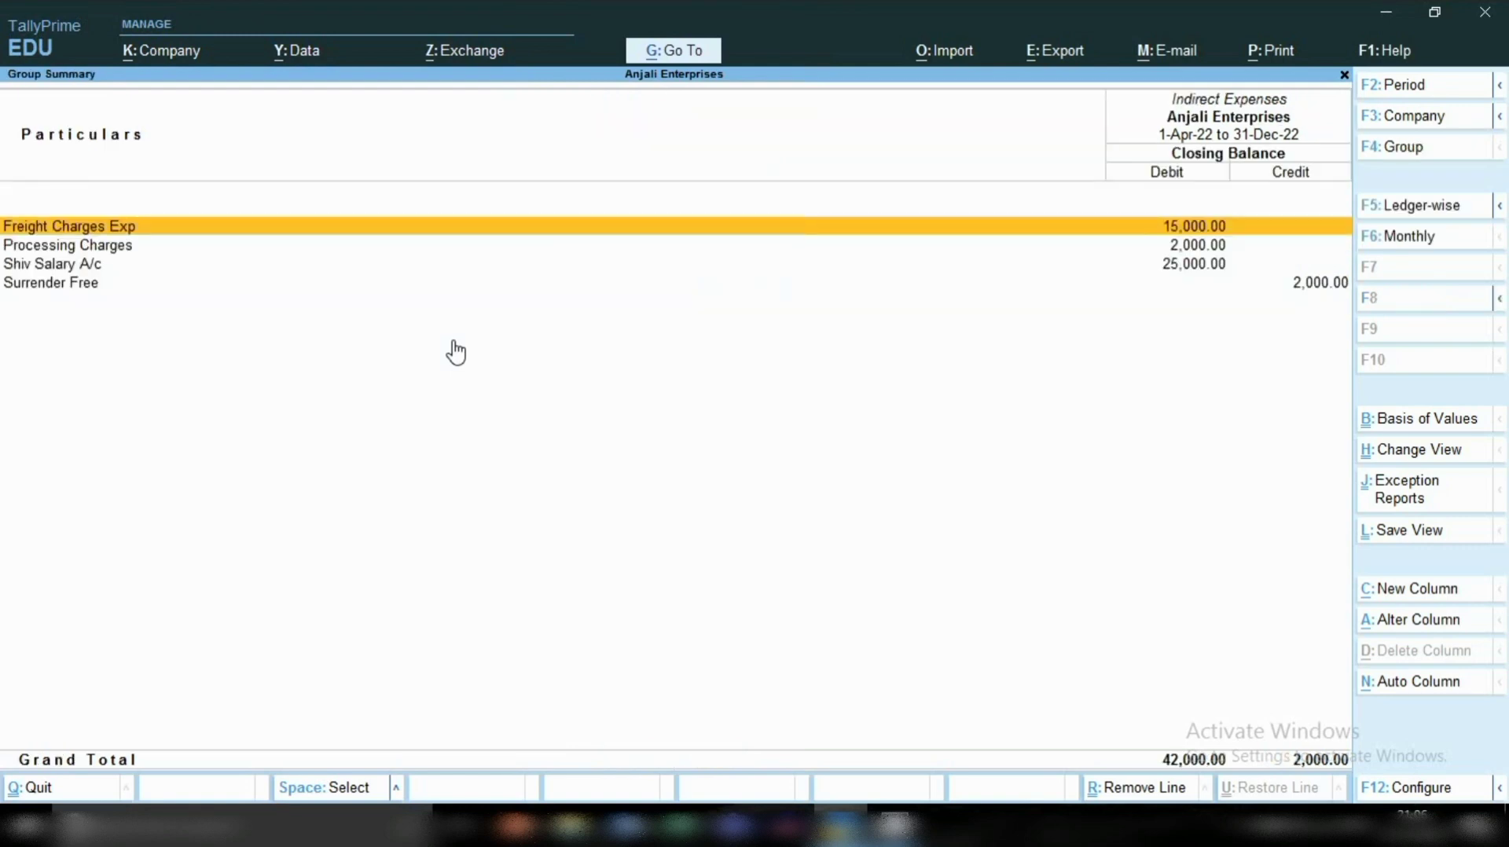
key(Down)
key(Down)
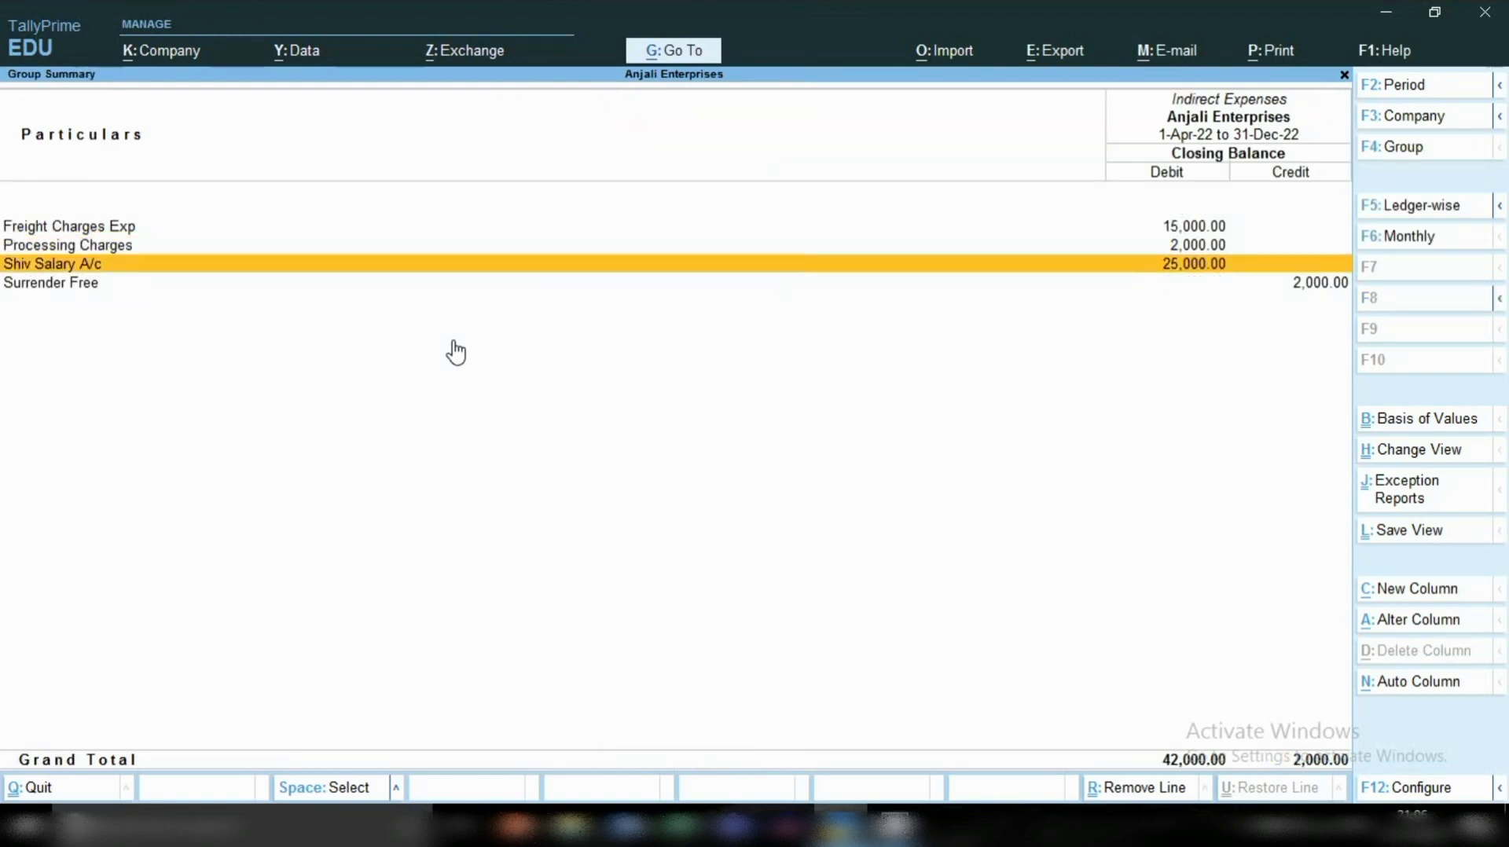
key(space)
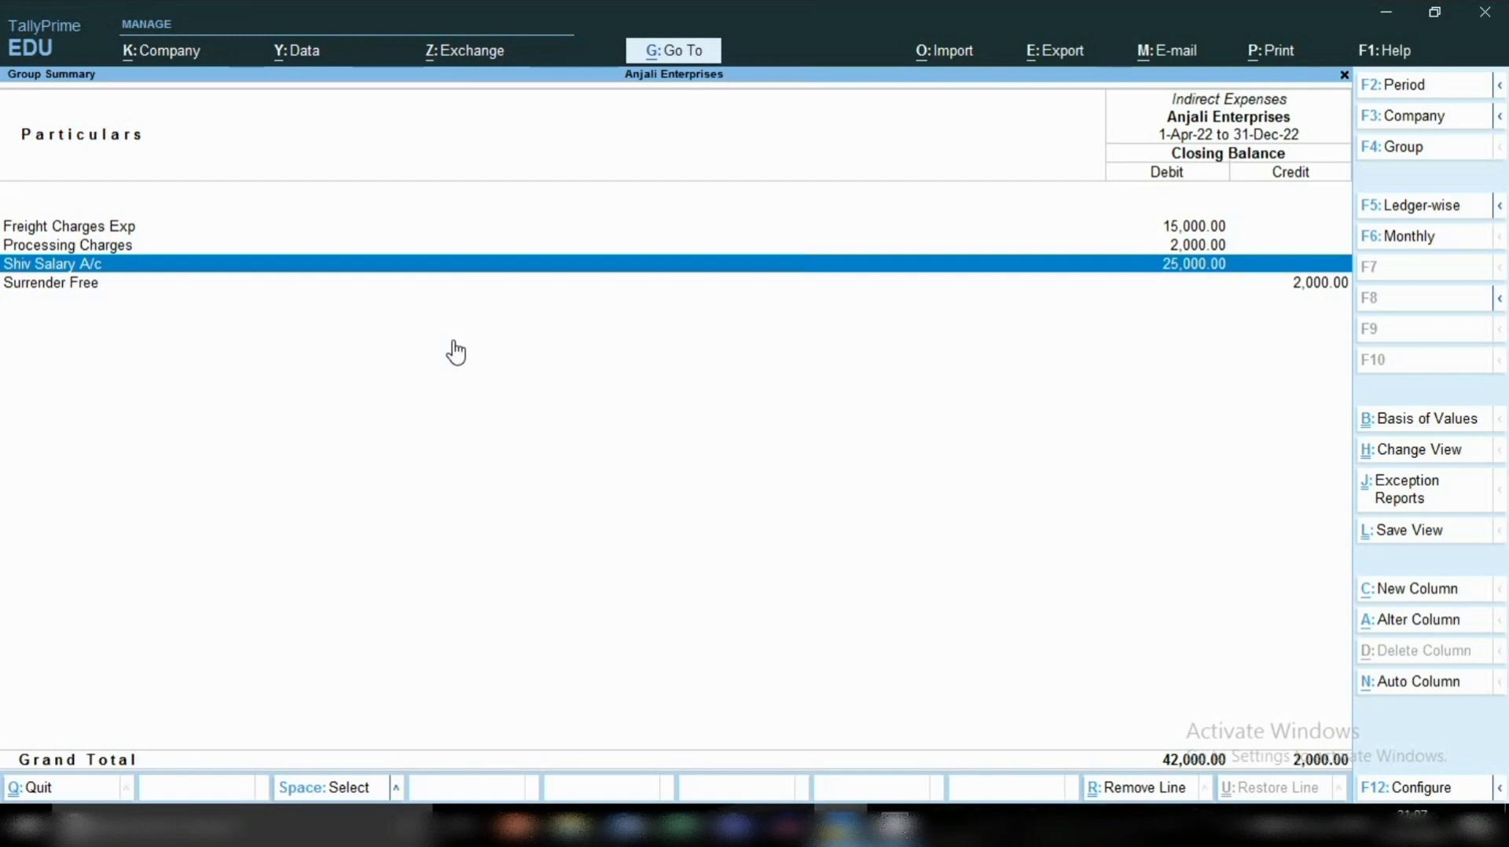
key(Escape)
key(Escape)
key(Escape)
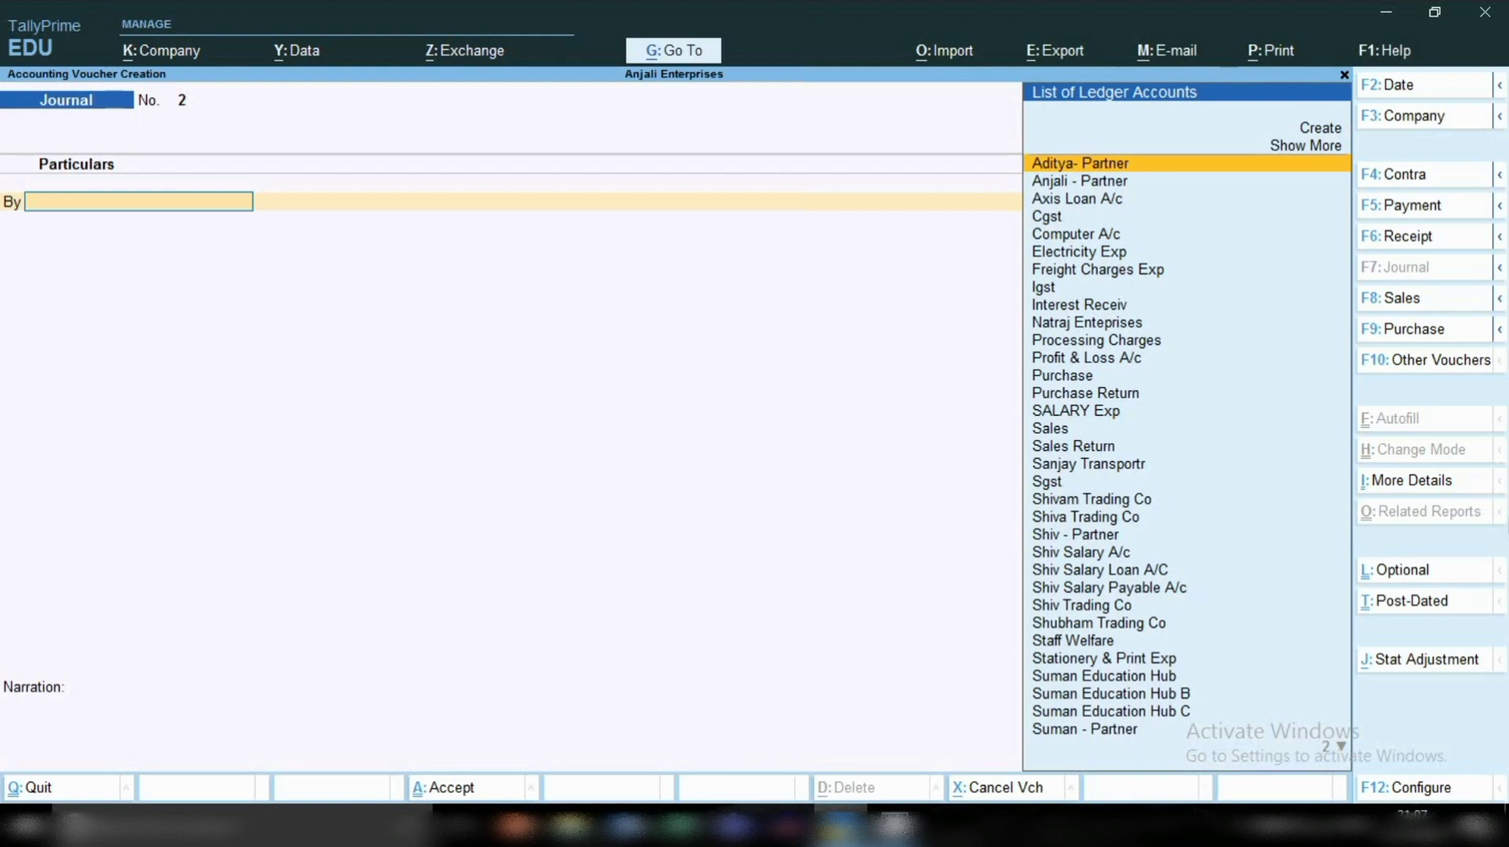
- Start a payment voucher dated 1-Jan-23
click(1399, 214)
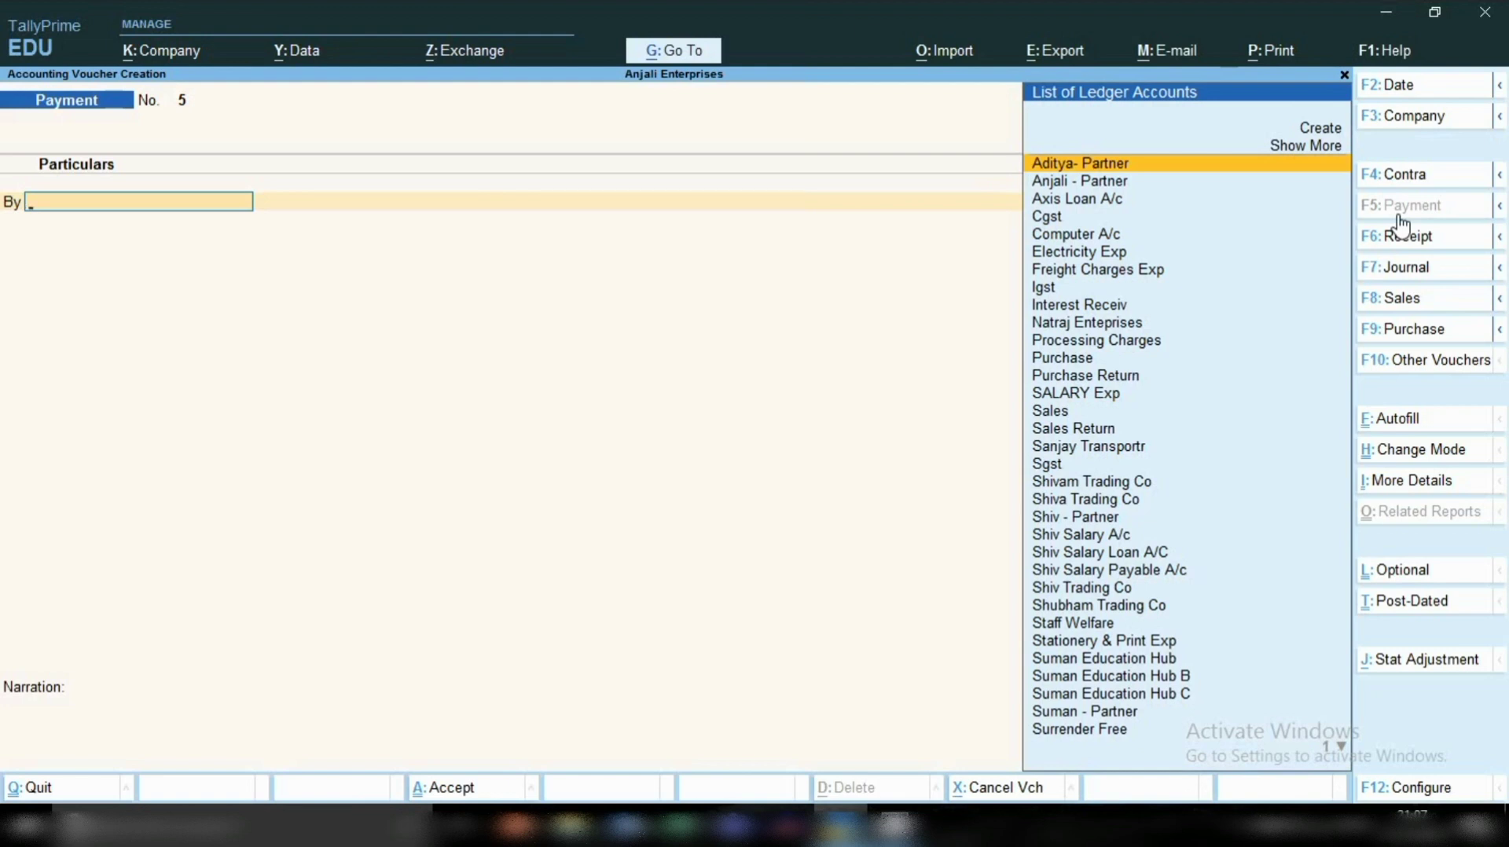
key(F2)
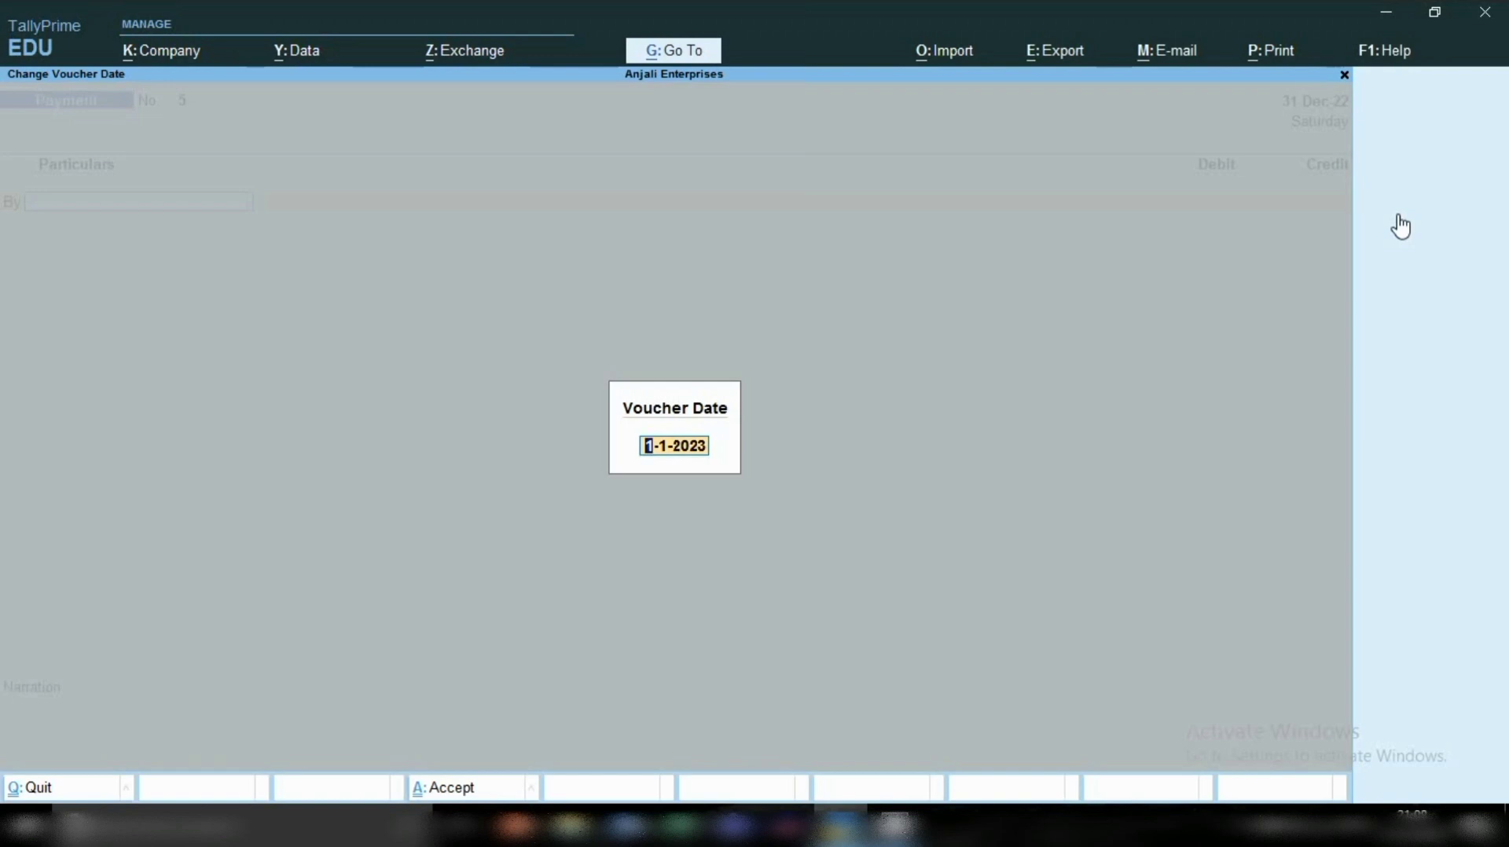
key(Return)
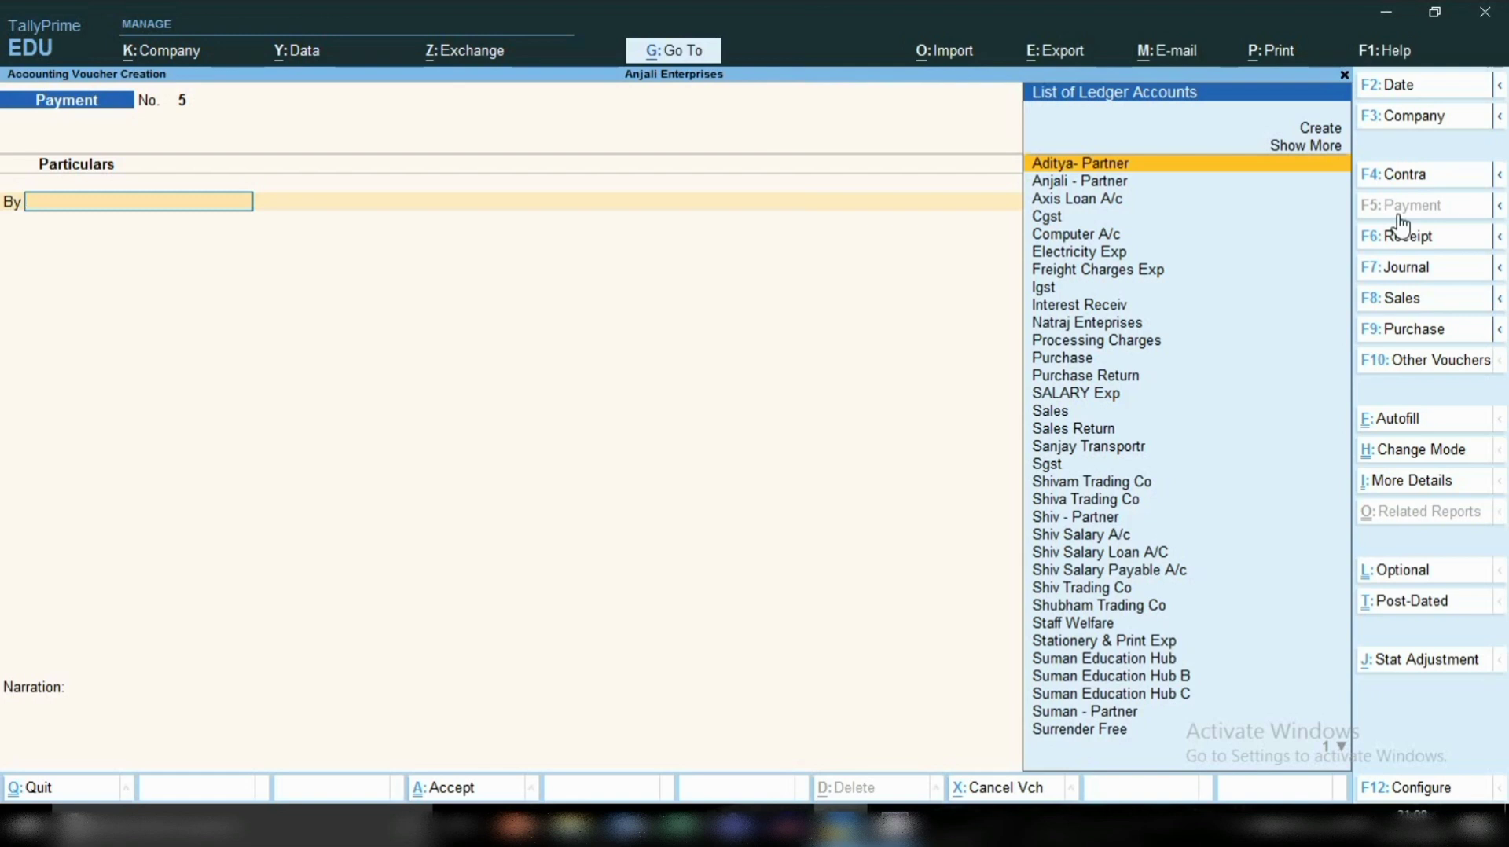
- Debit the employee's salary payable account with 25,000 in the payment voucher
text(SHI)
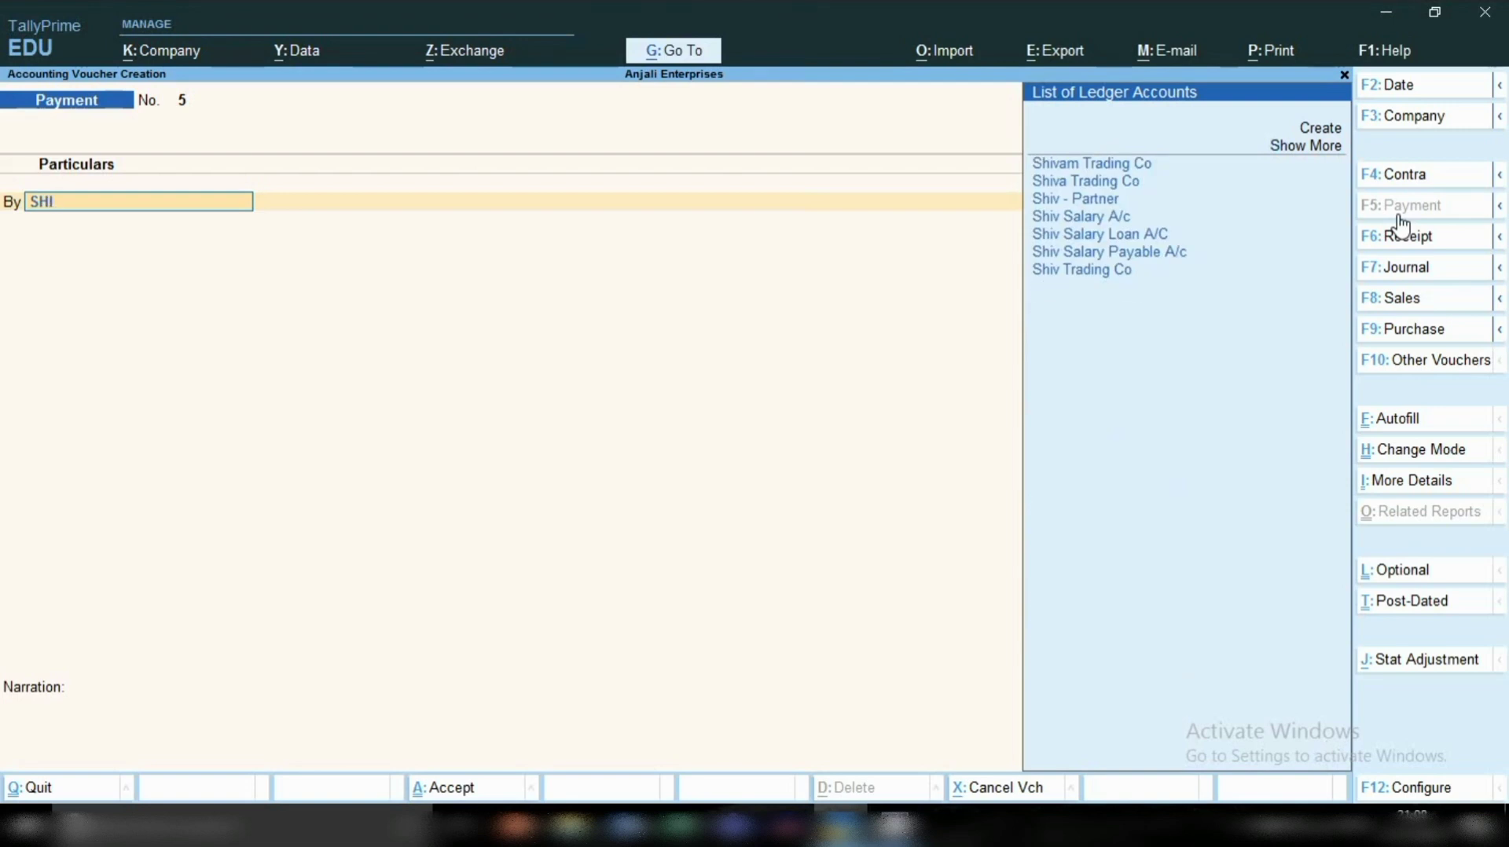
key(Down)
key(Down)
key(Down)
key(Down)
key(Down)
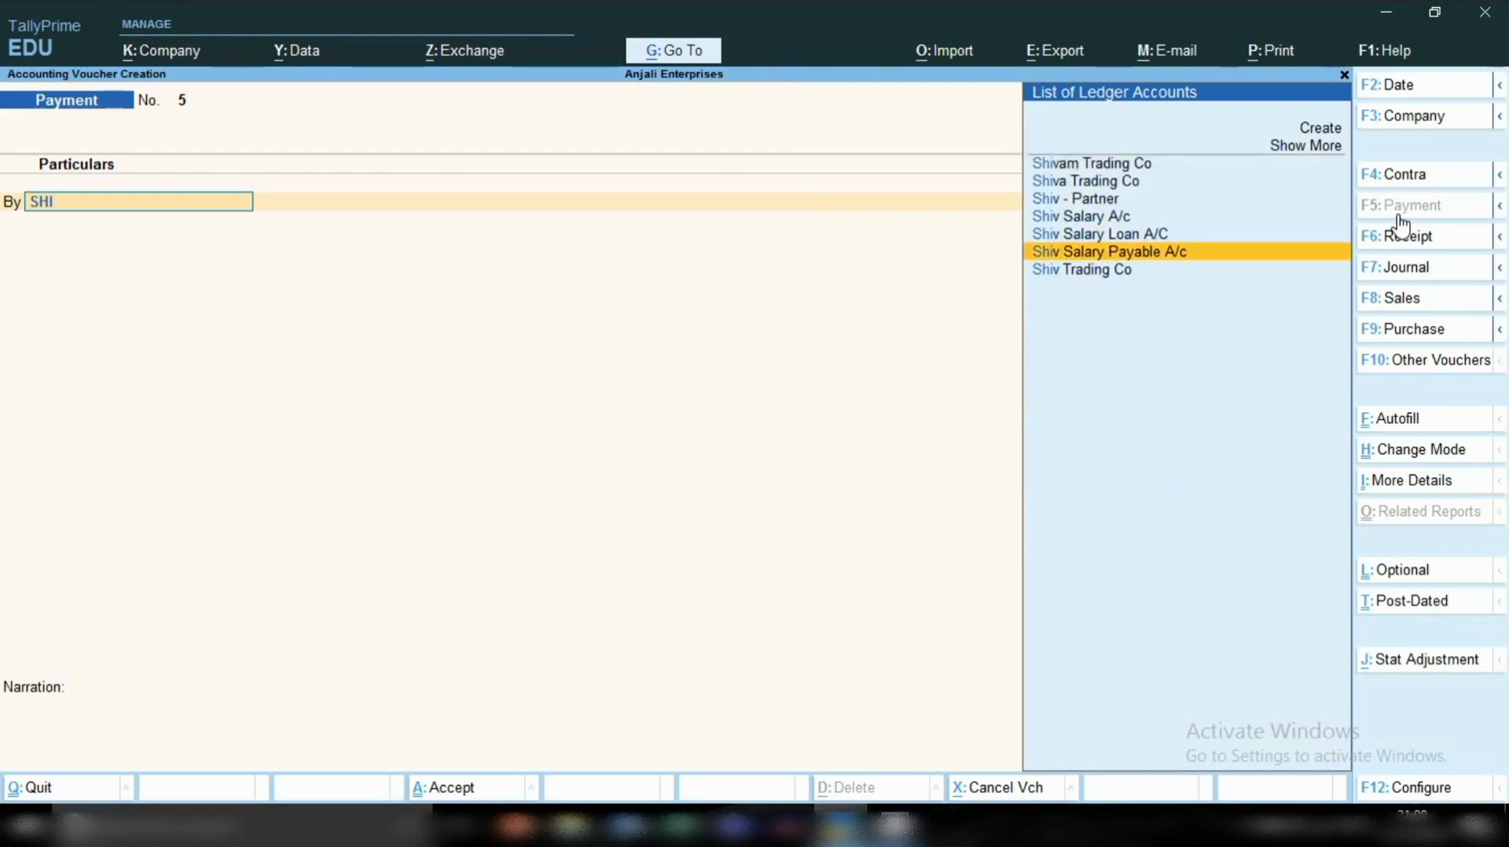
key(Return)
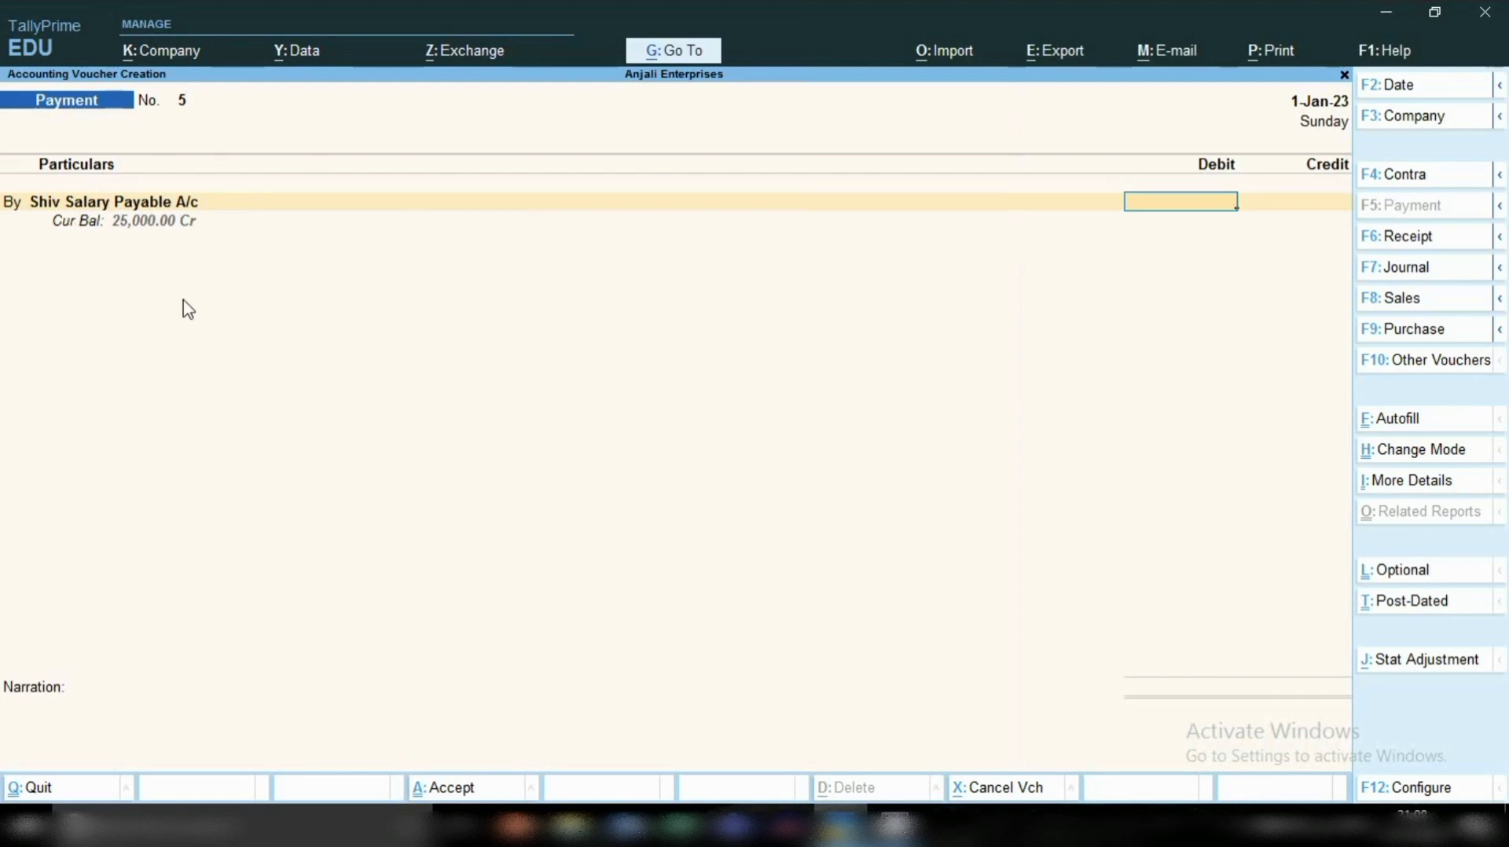
text(25,000)
key(Return)
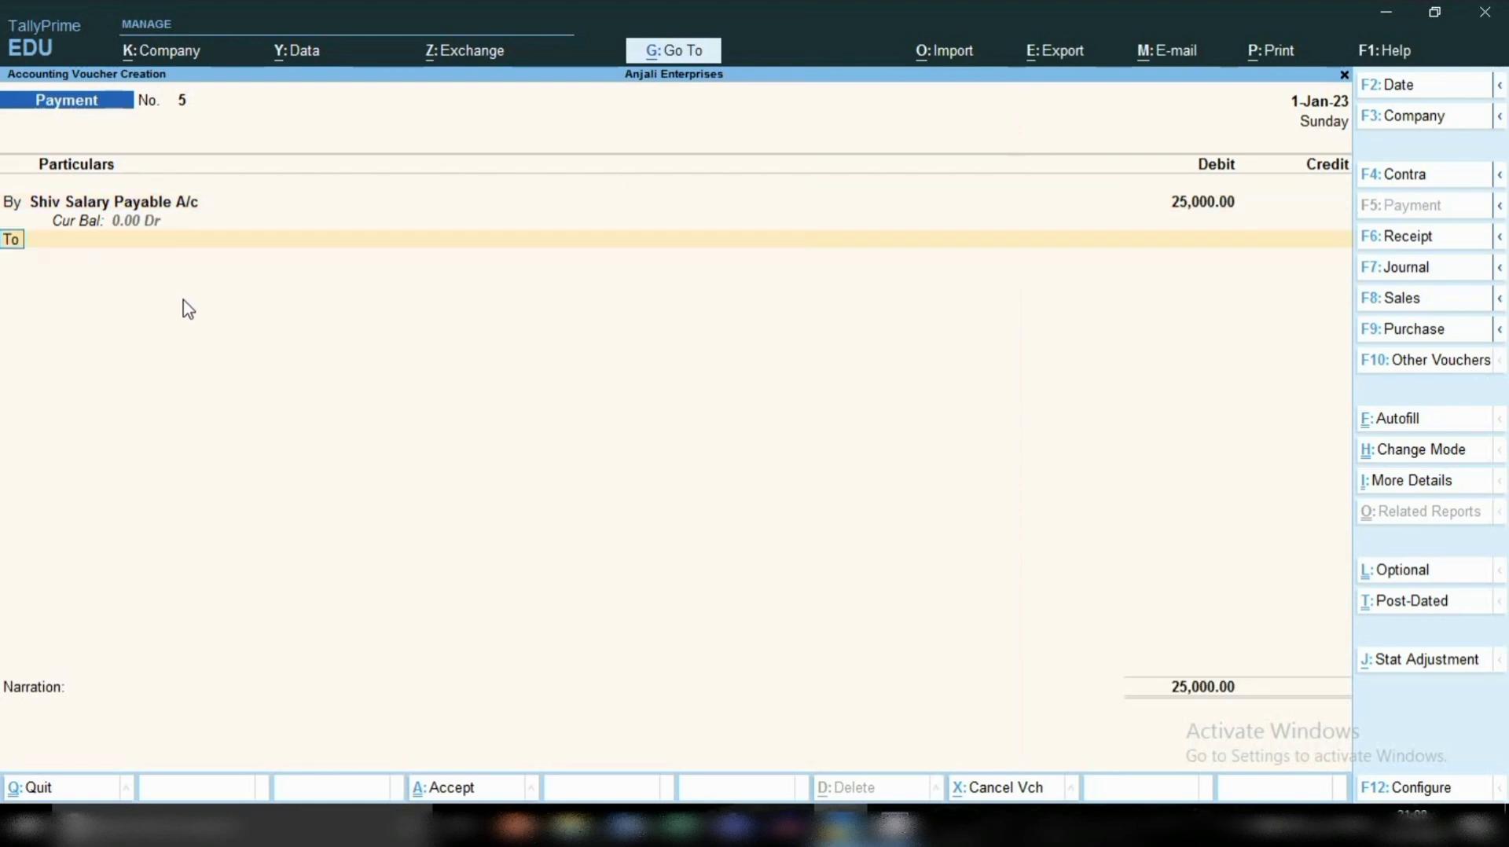
- Credit the Sbi account with 25,000 and accept its cheque bank allocation dated 1-Jan-23
key(Return)
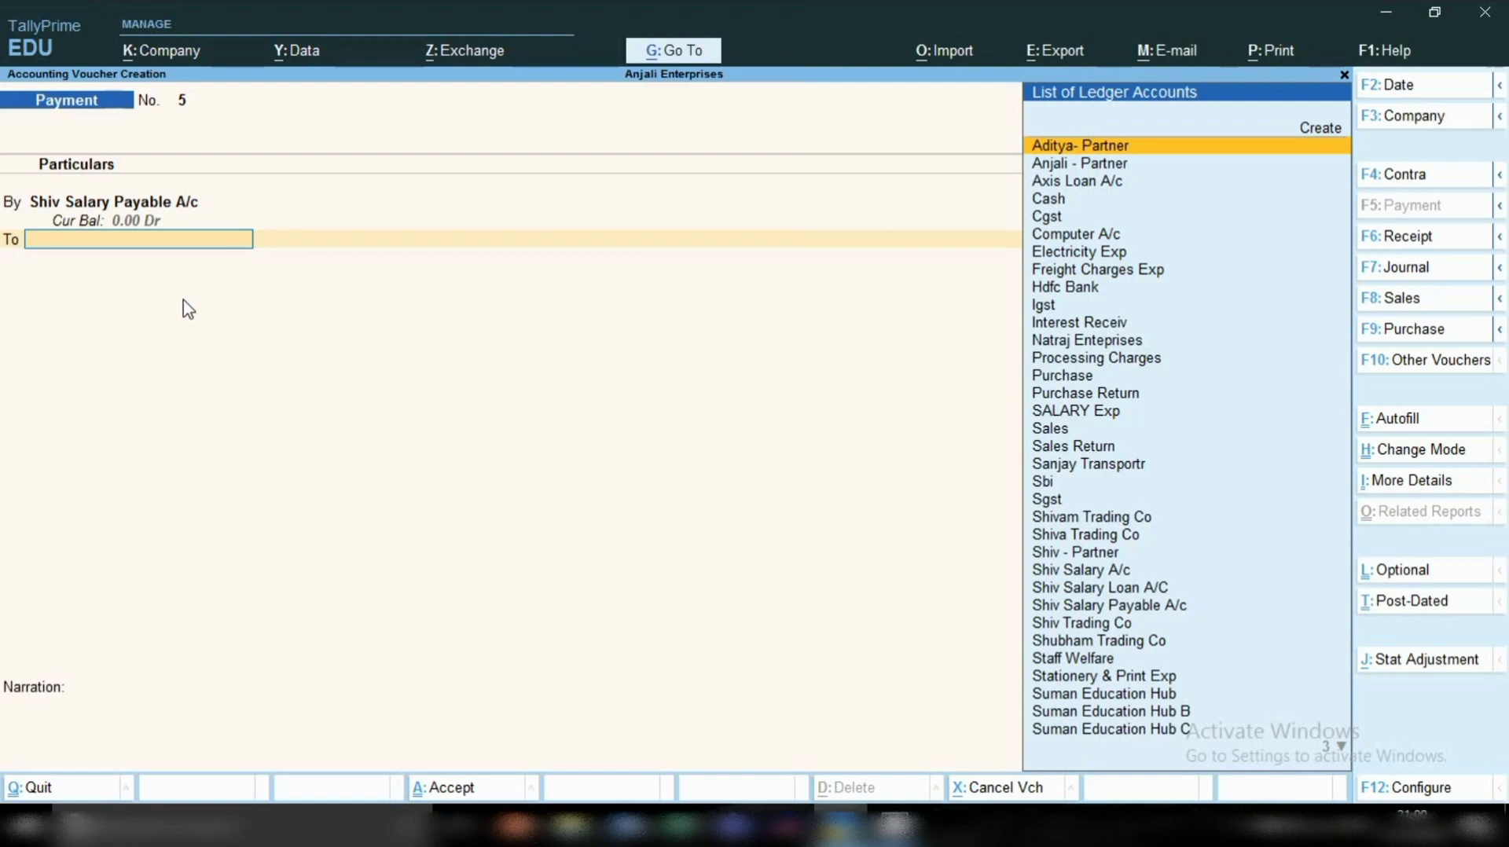
text(SBI)
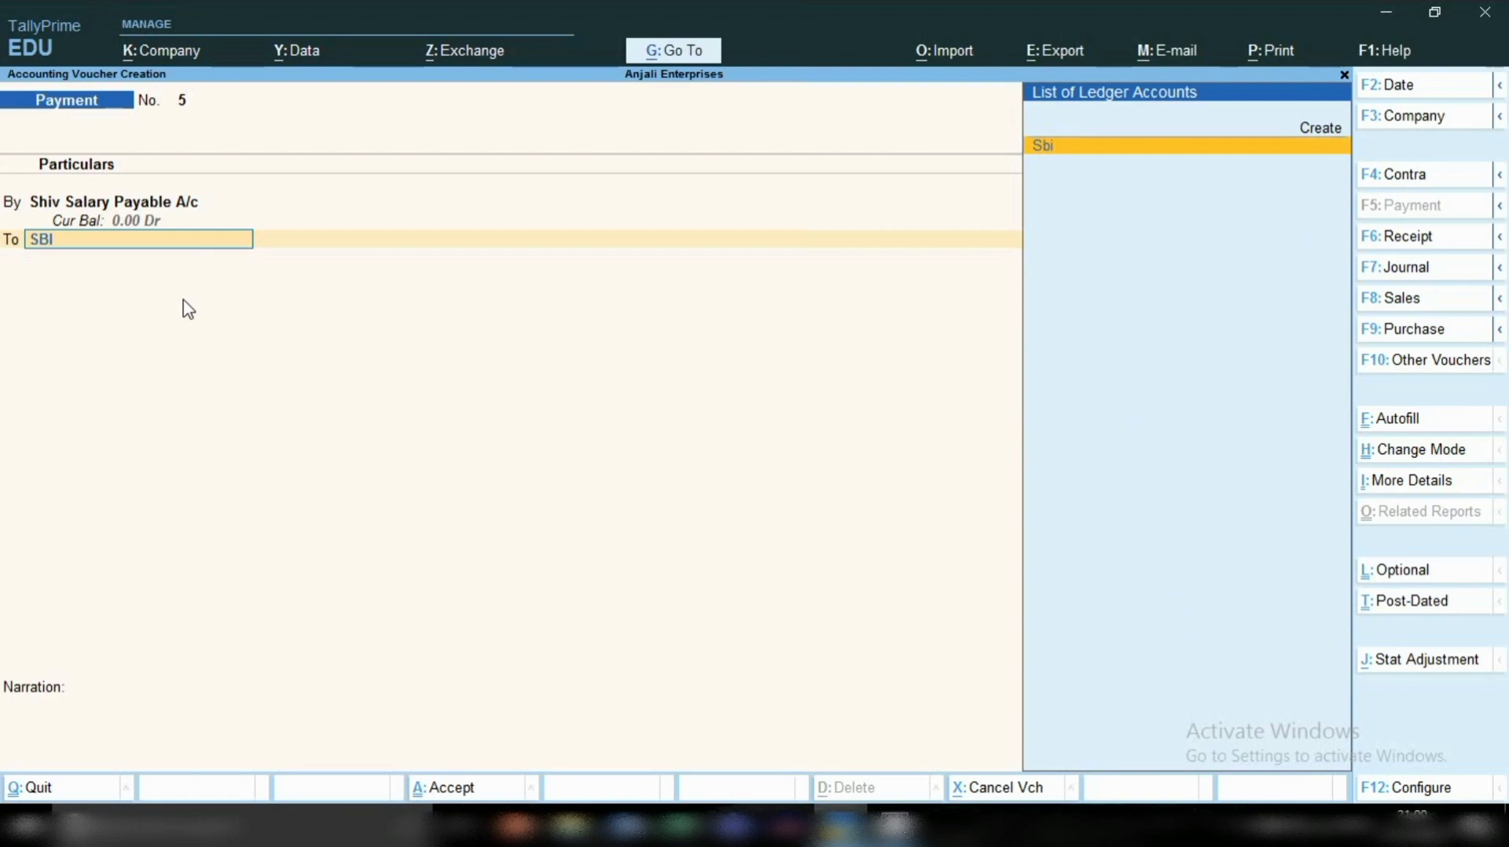
key(Return)
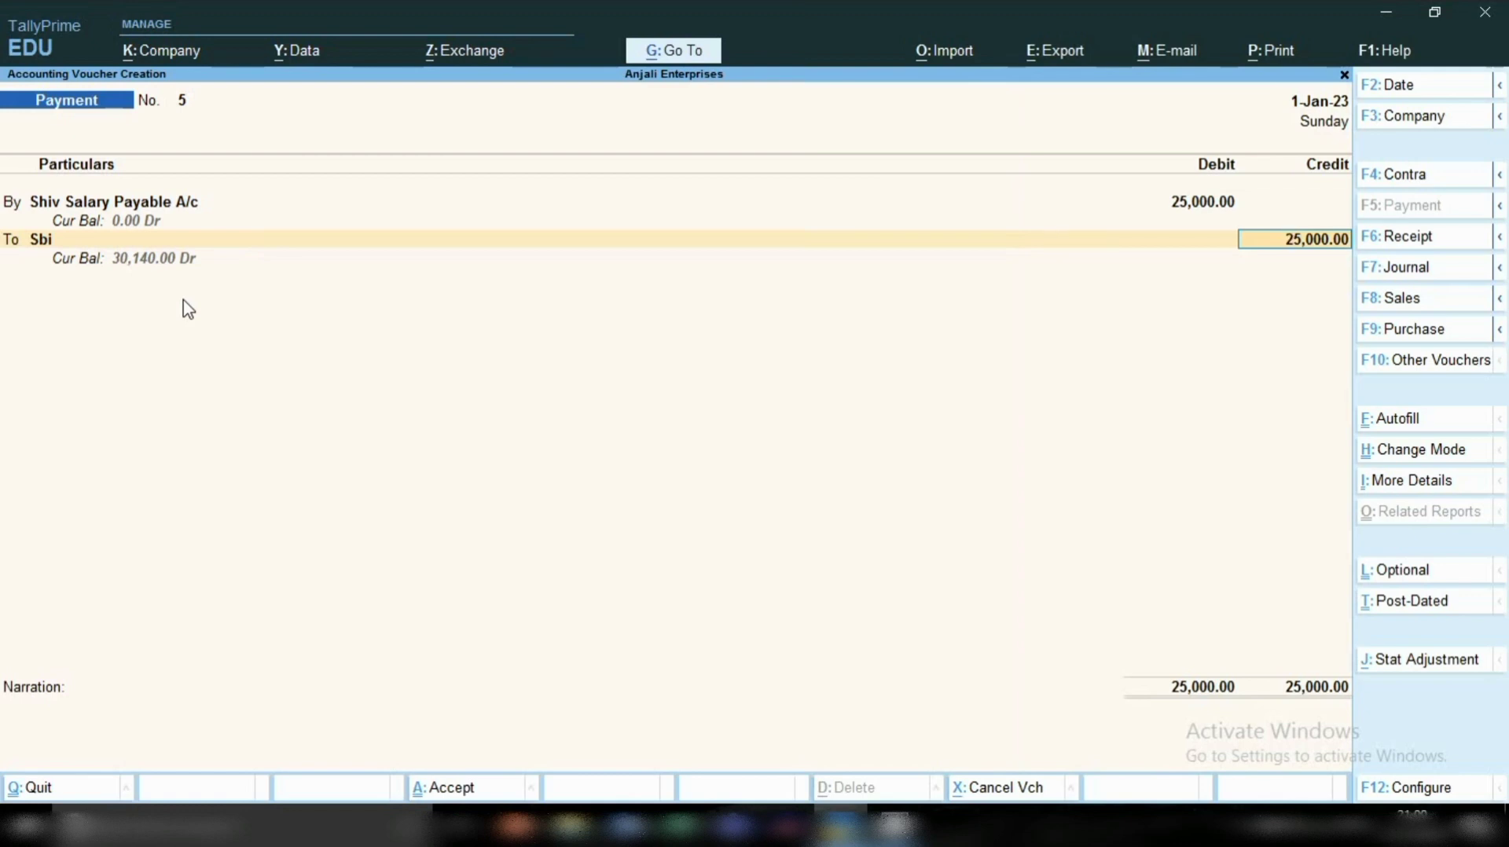
key(Return)
key(Return)
key(Return)
key(Return)
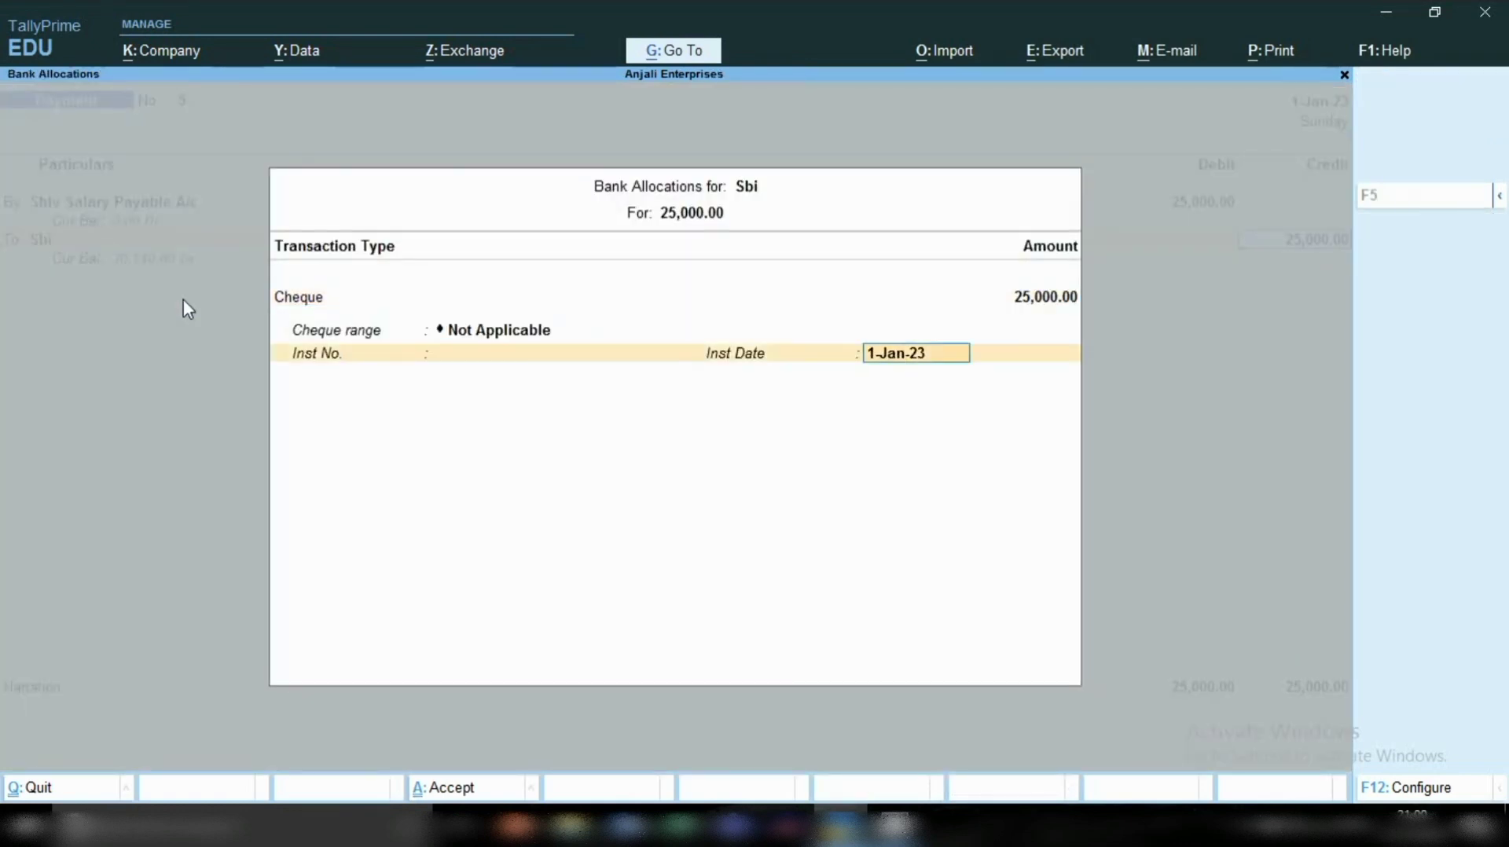
key(Return)
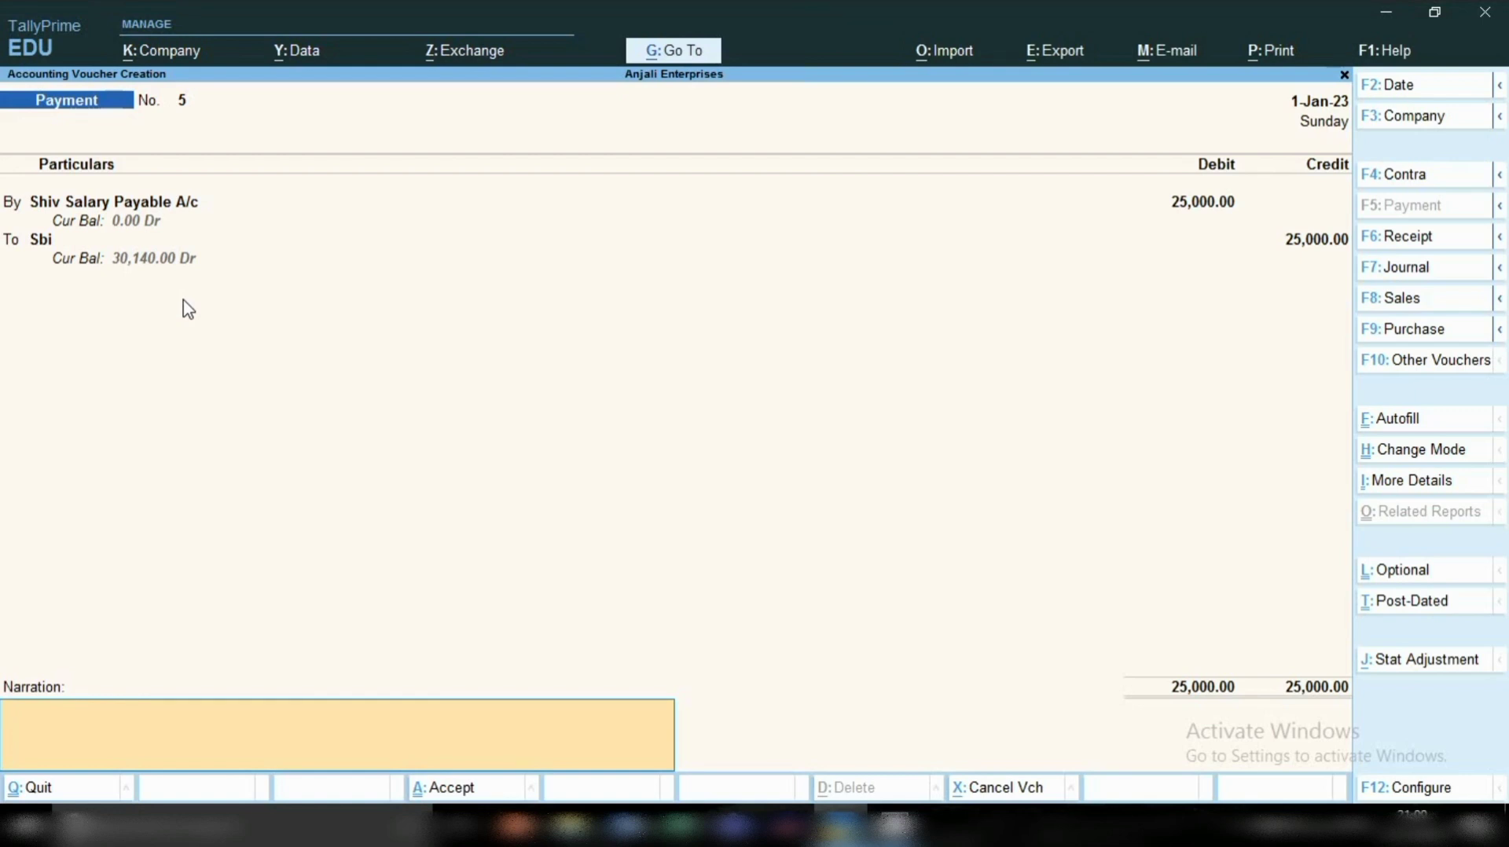
- Enter the narration "SALARY PAID FR THE MNTH OF DEC-22" and save the payment voucher
text(SALARY PAID FR THE)
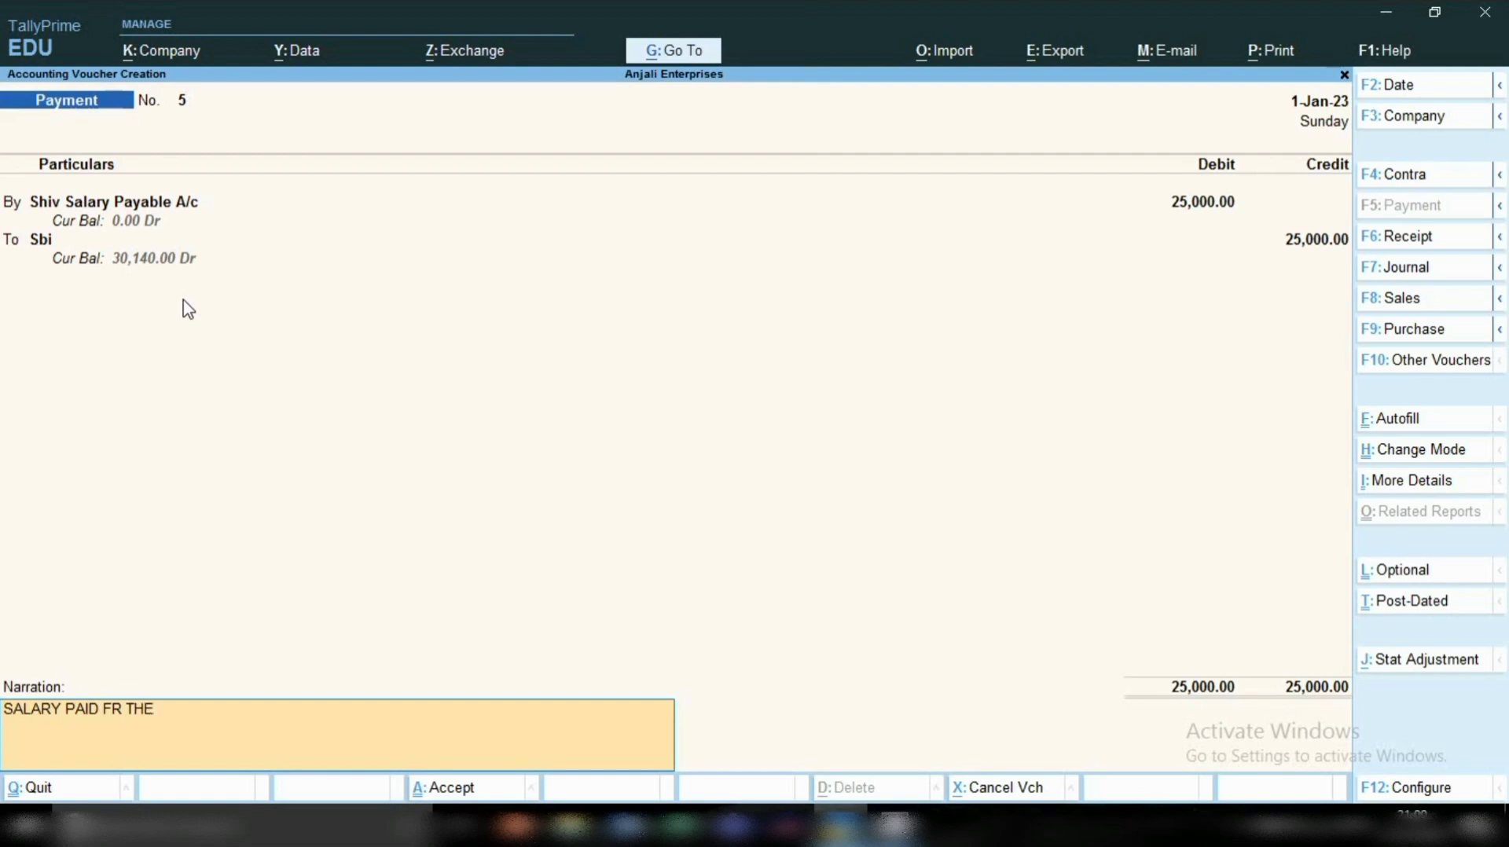
text( MNTH OF DEC-22)
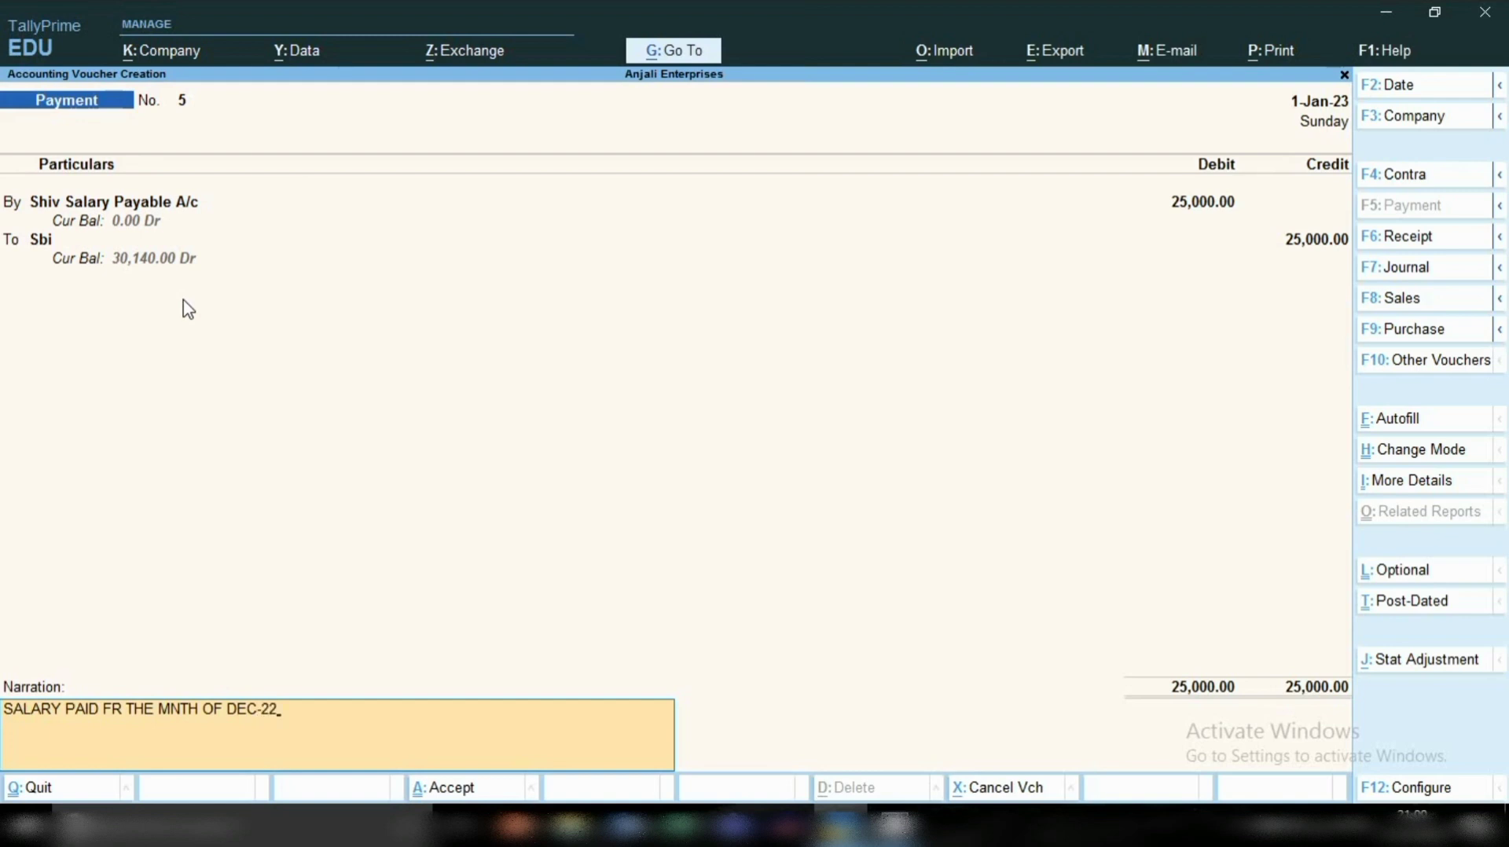
key(Return)
key(Return)
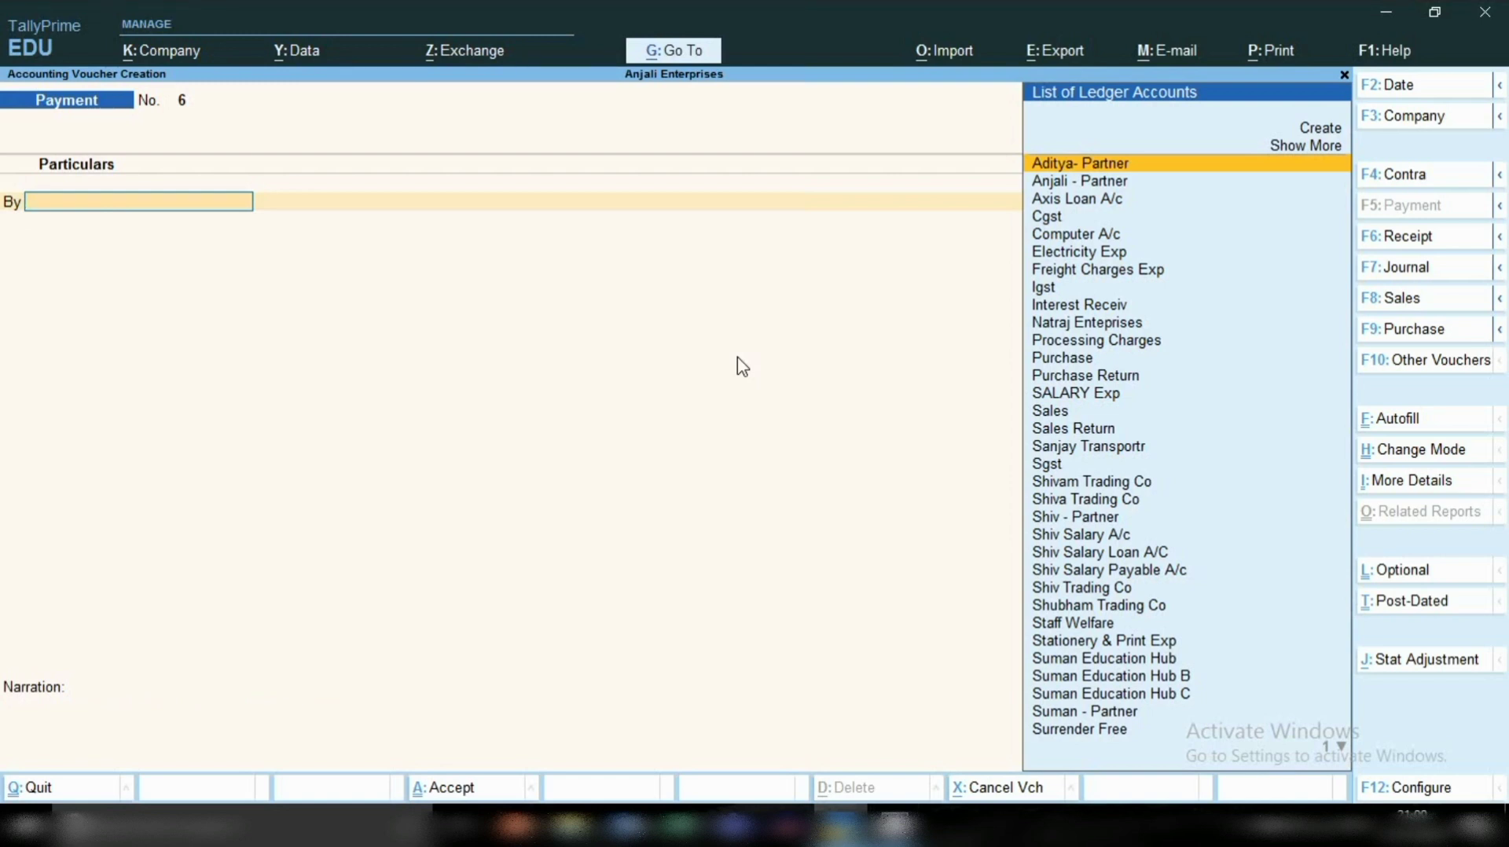
- Open the Ledger Vouchers report for the employee's salary account
click(693, 53)
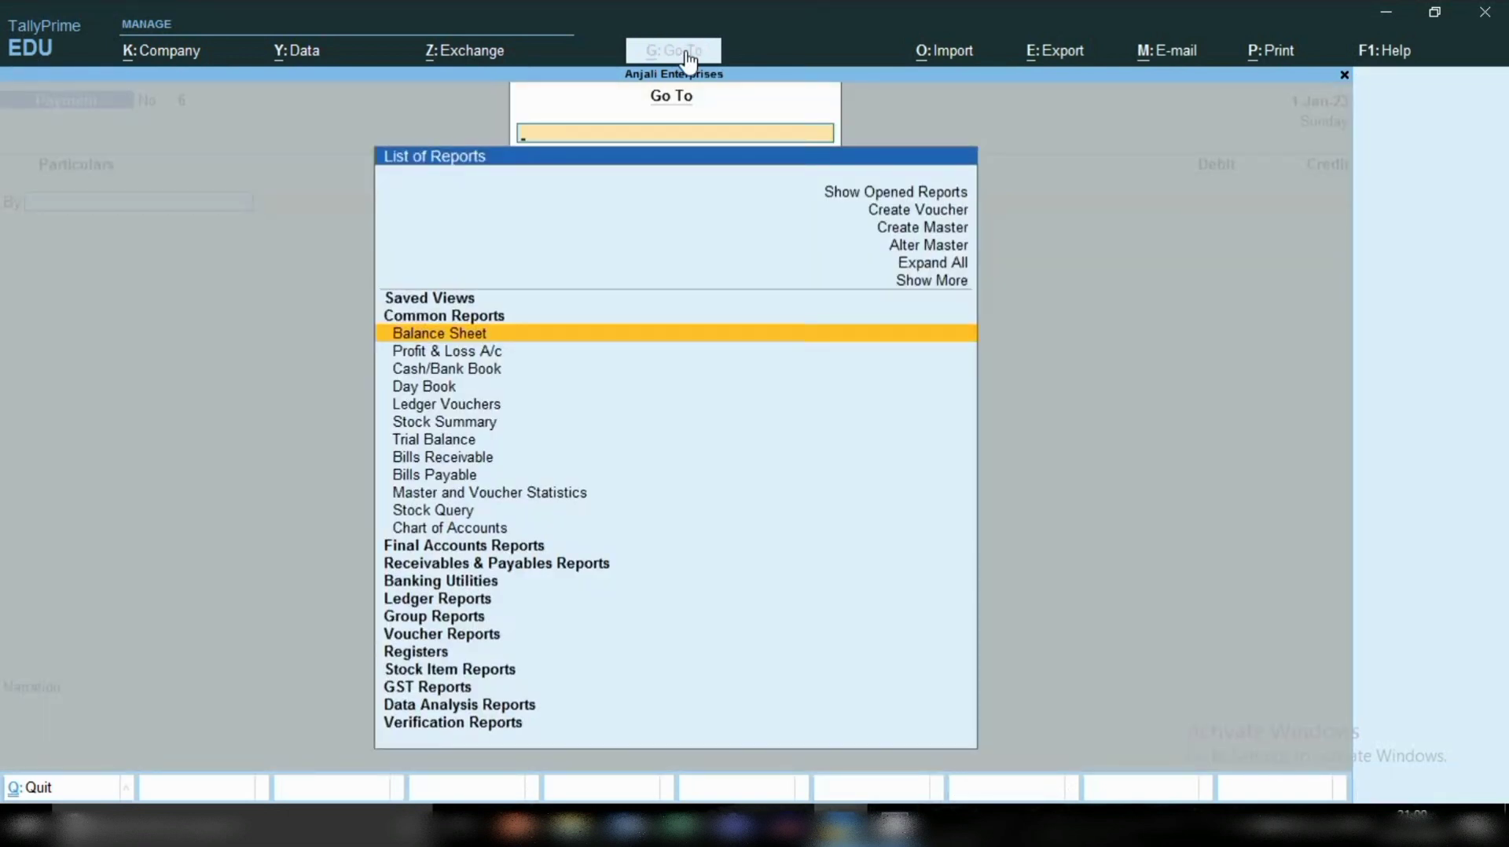
key(Down)
key(Down)
key(Down)
key(Down)
key(Down)
key(Down)
key(Down)
key(Down)
key(Down)
key(Down)
key(Down)
key(Down)
key(Down)
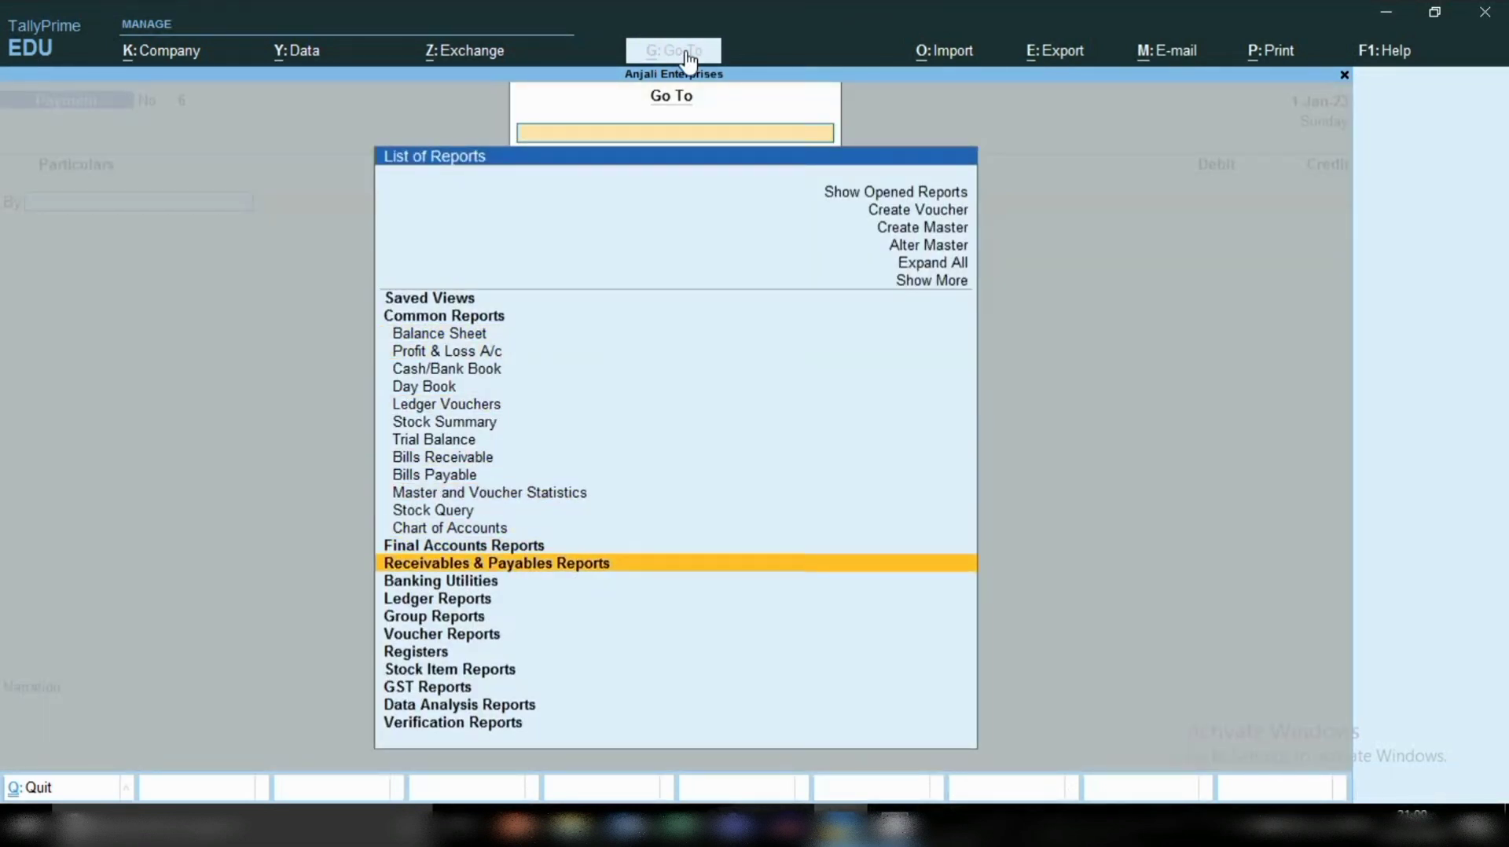
key(Down)
key(Down)
key(Return)
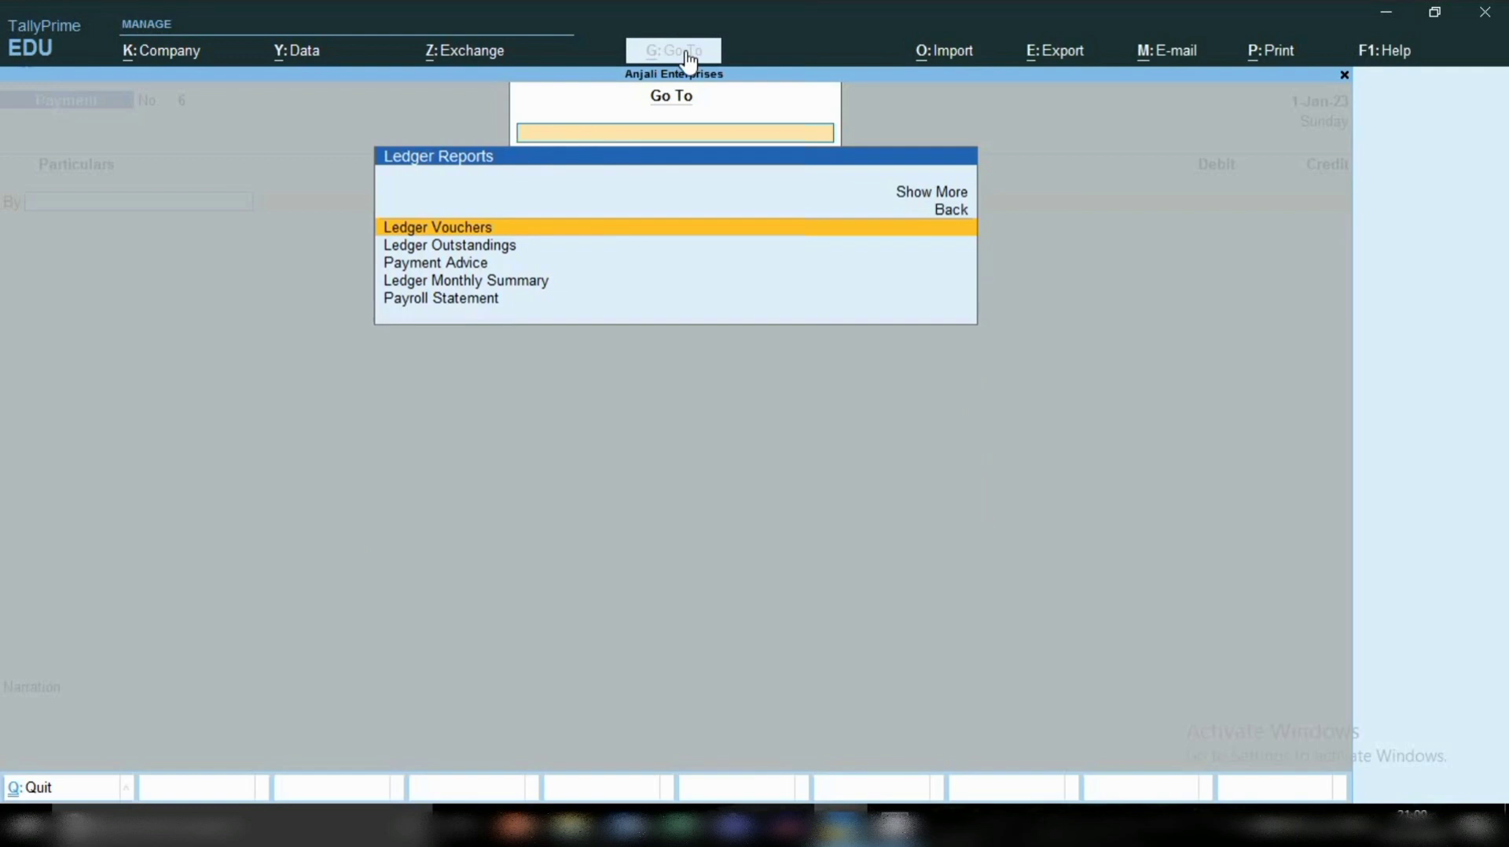
key(Return)
text(SHI)
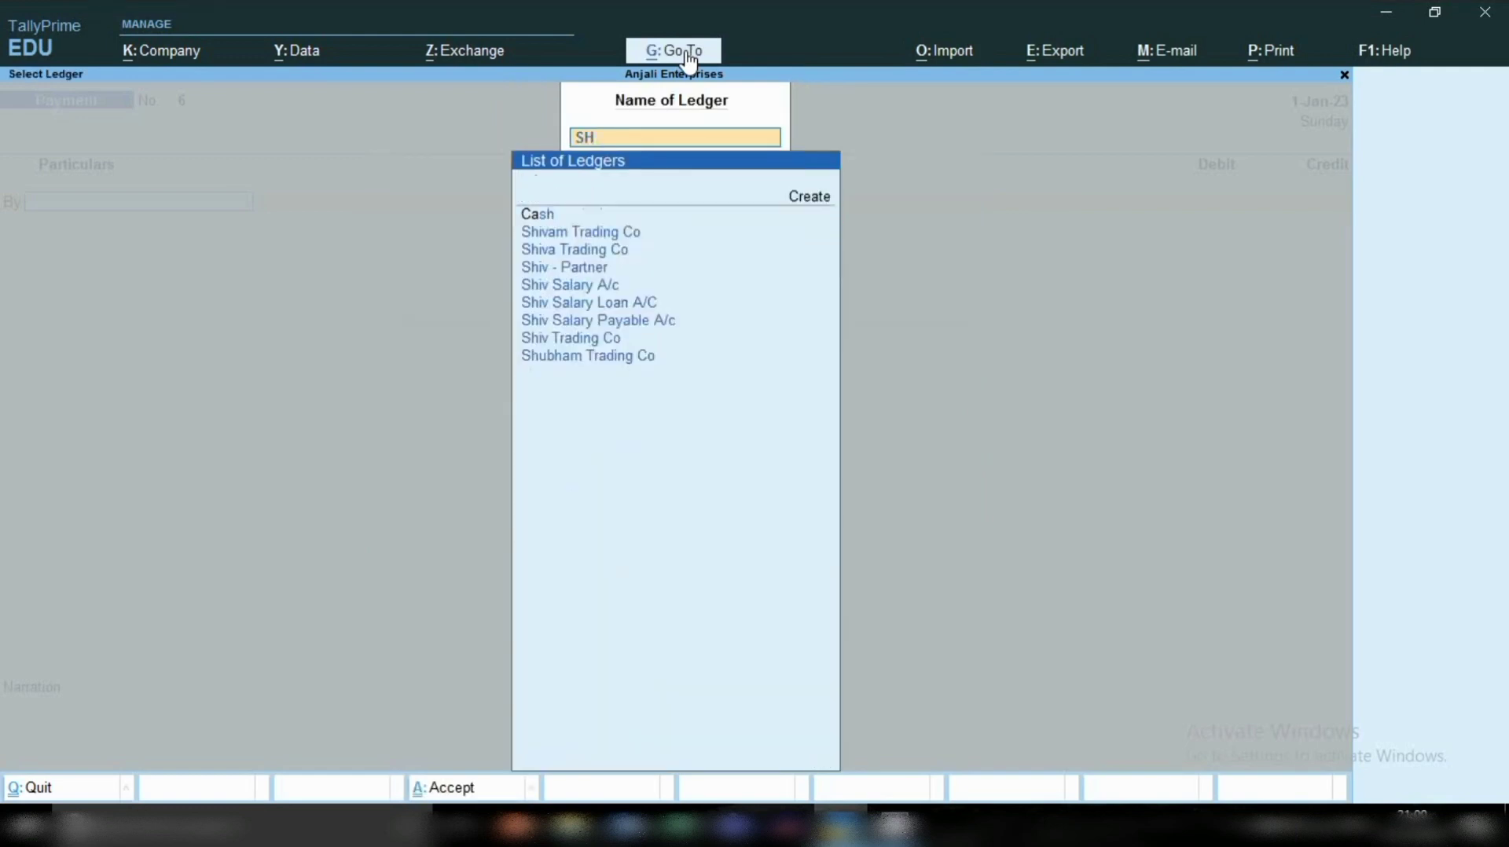
key(Down)
key(Down)
key(Down)
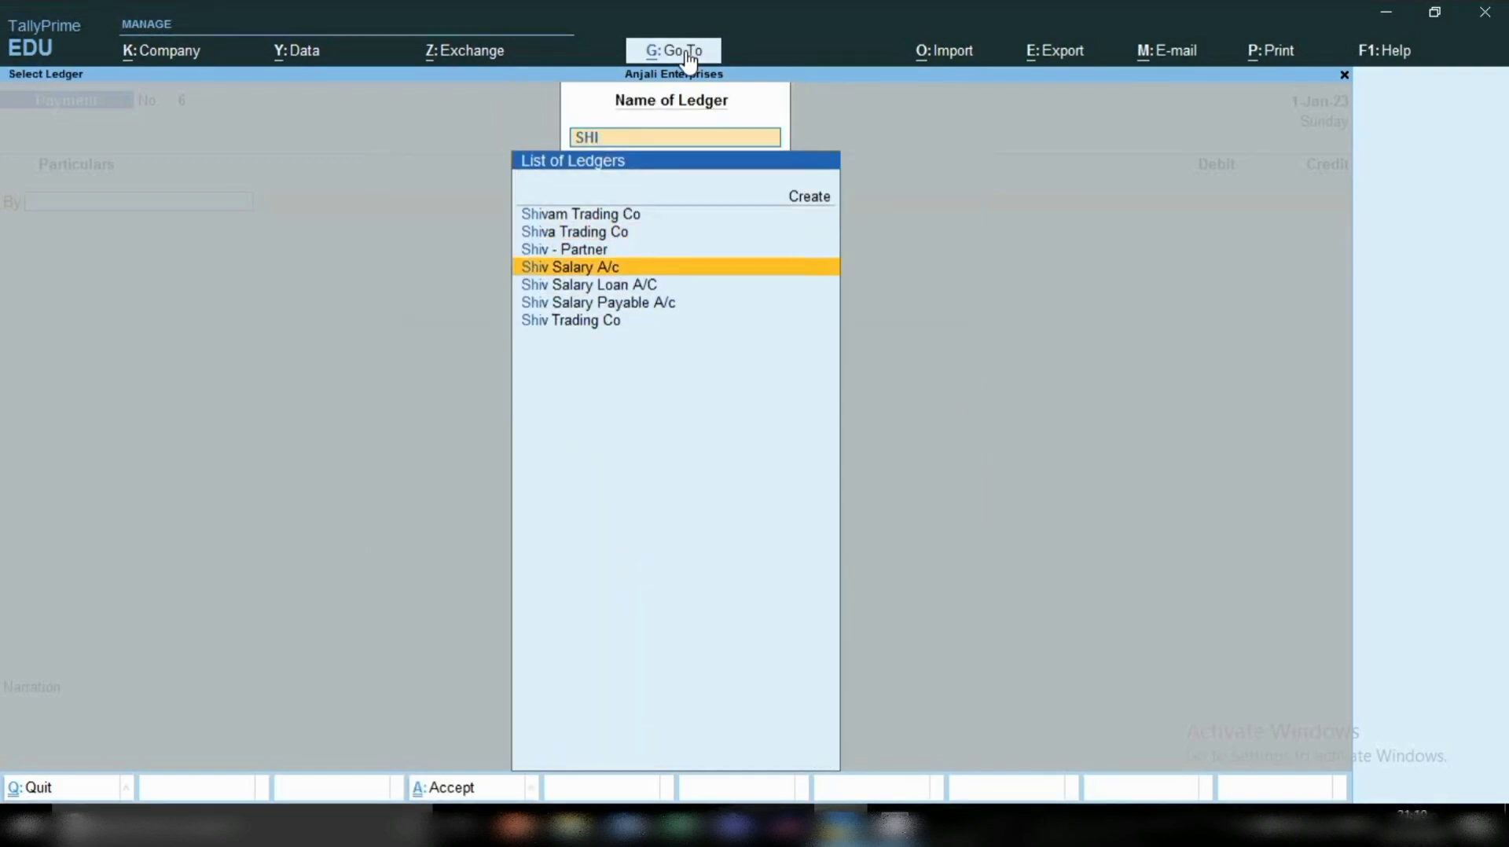
key(Return)
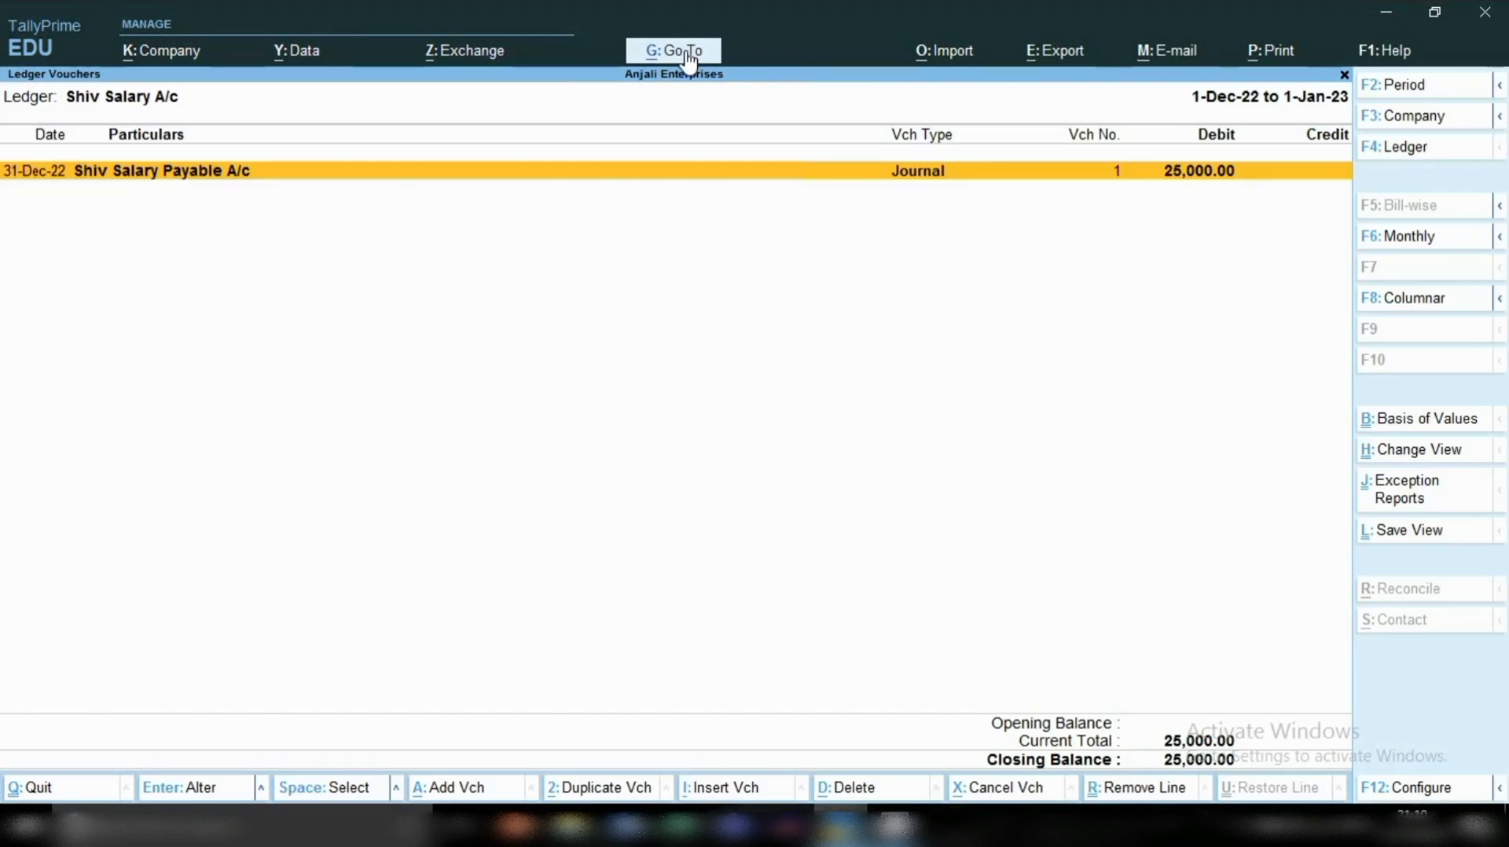
- Switch the Ledger Vouchers report to the employee's salary payable account
key(Escape)
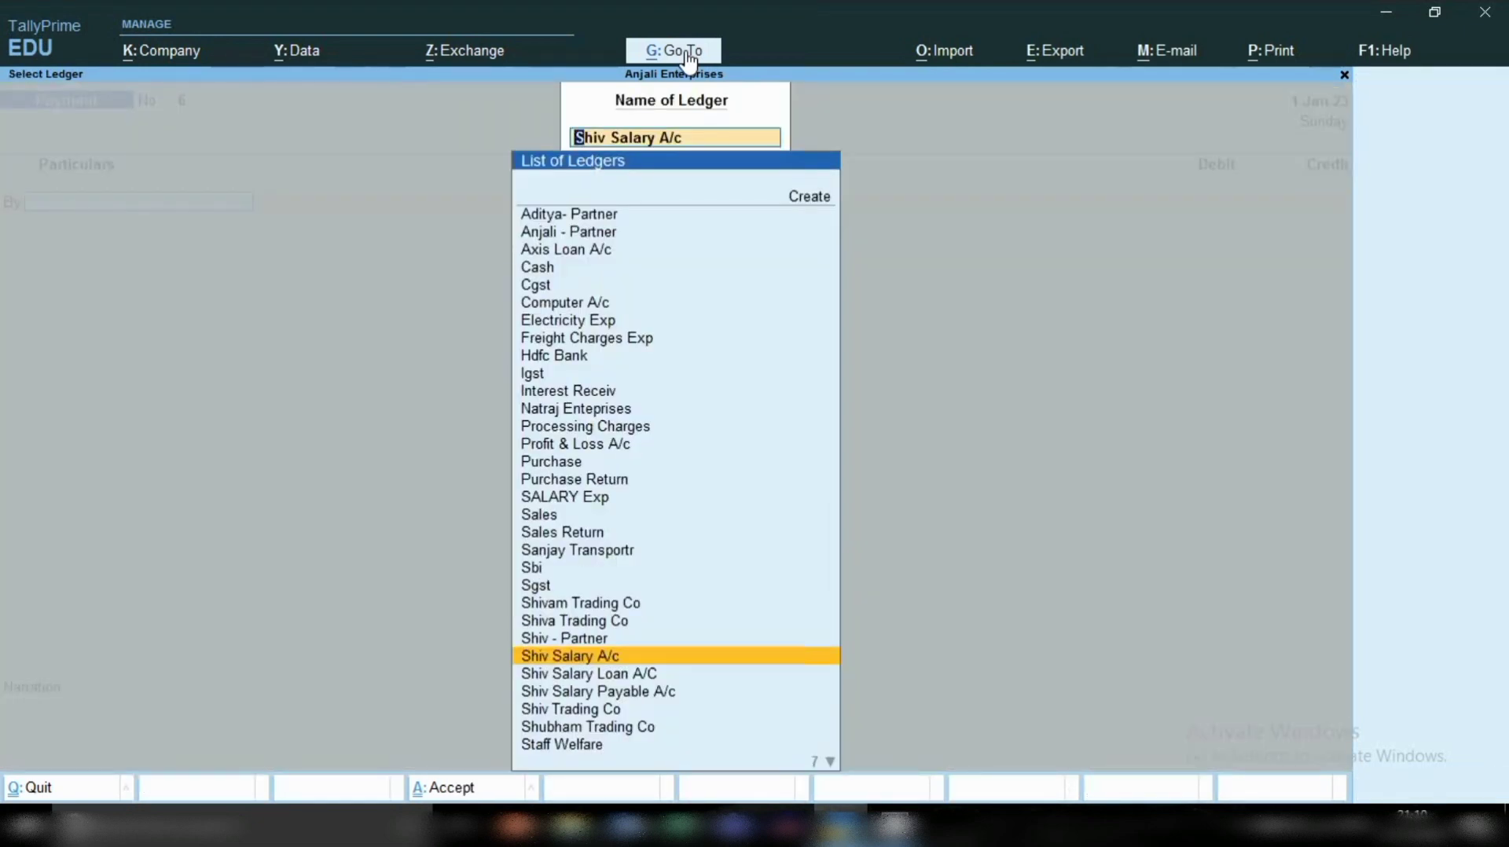
key(Down)
key(Down)
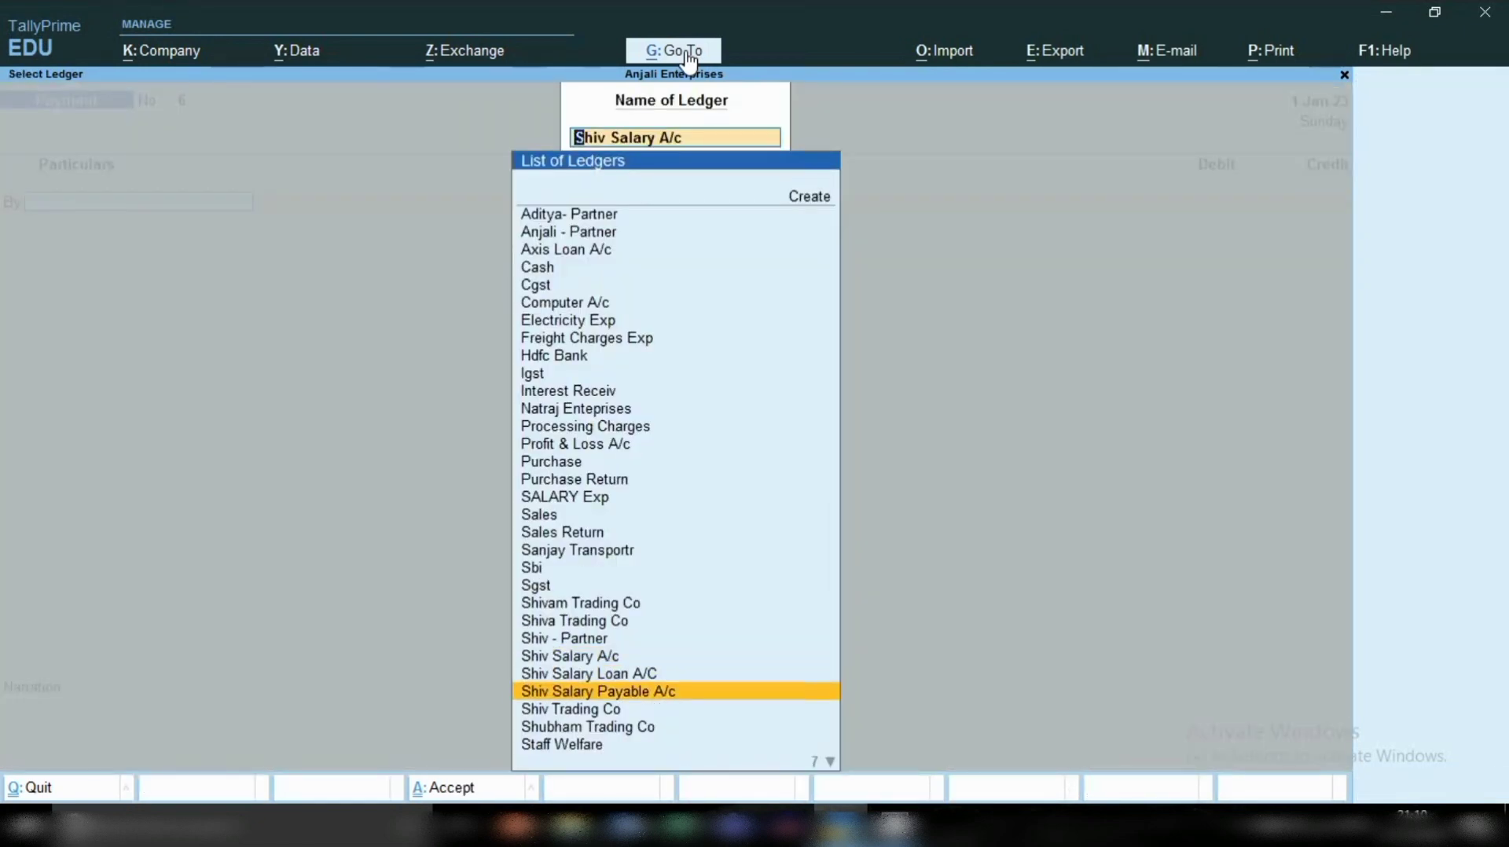
key(Return)
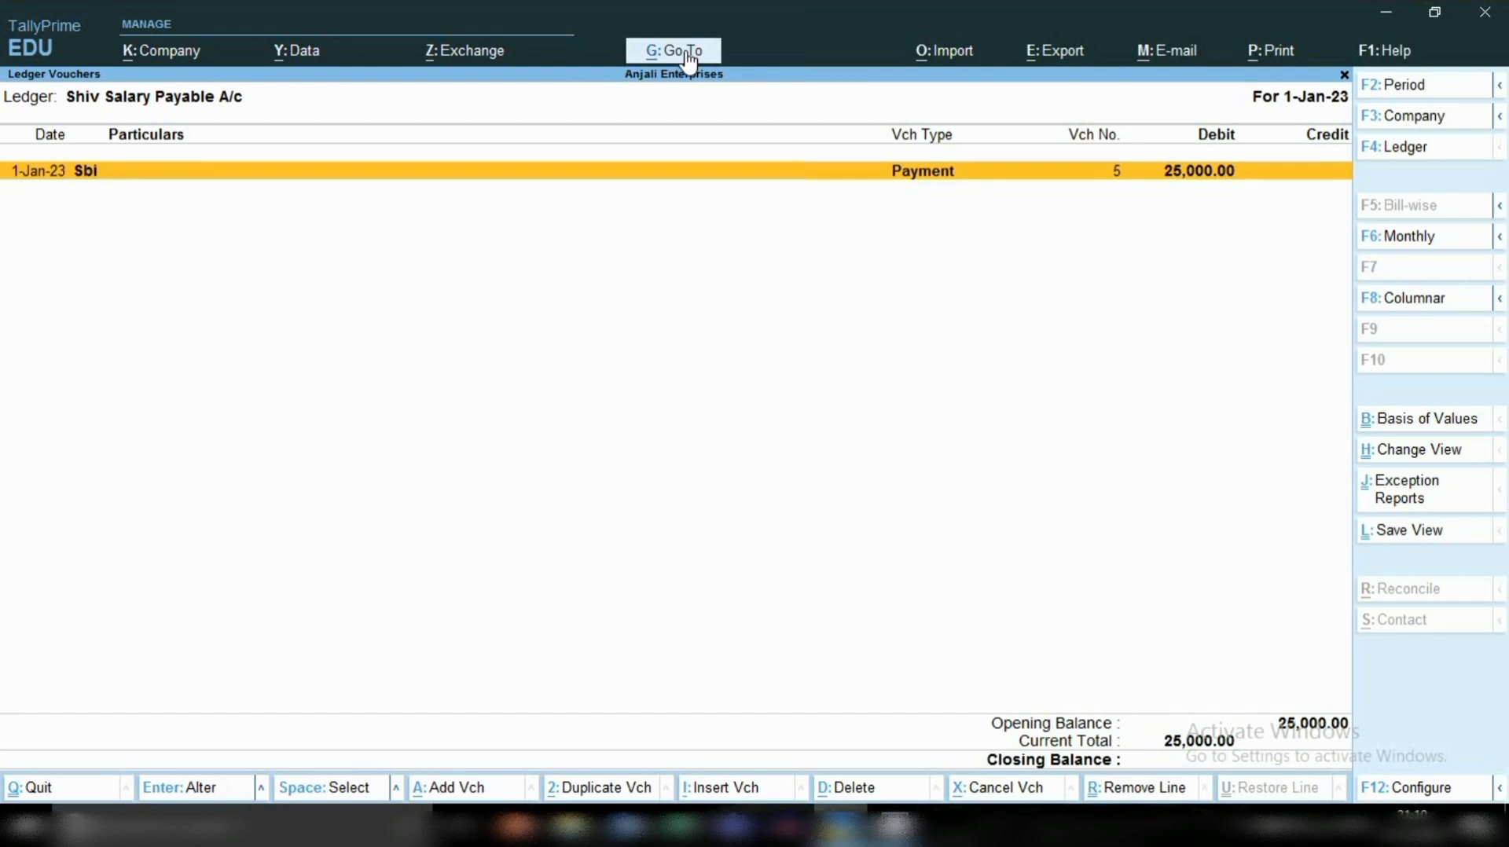
- Clear the report's period dates so that the salary payable ledger covers 1-Apr-22 to 1-Jan-23
key(F2)
key(BackSpace)
key(Return)
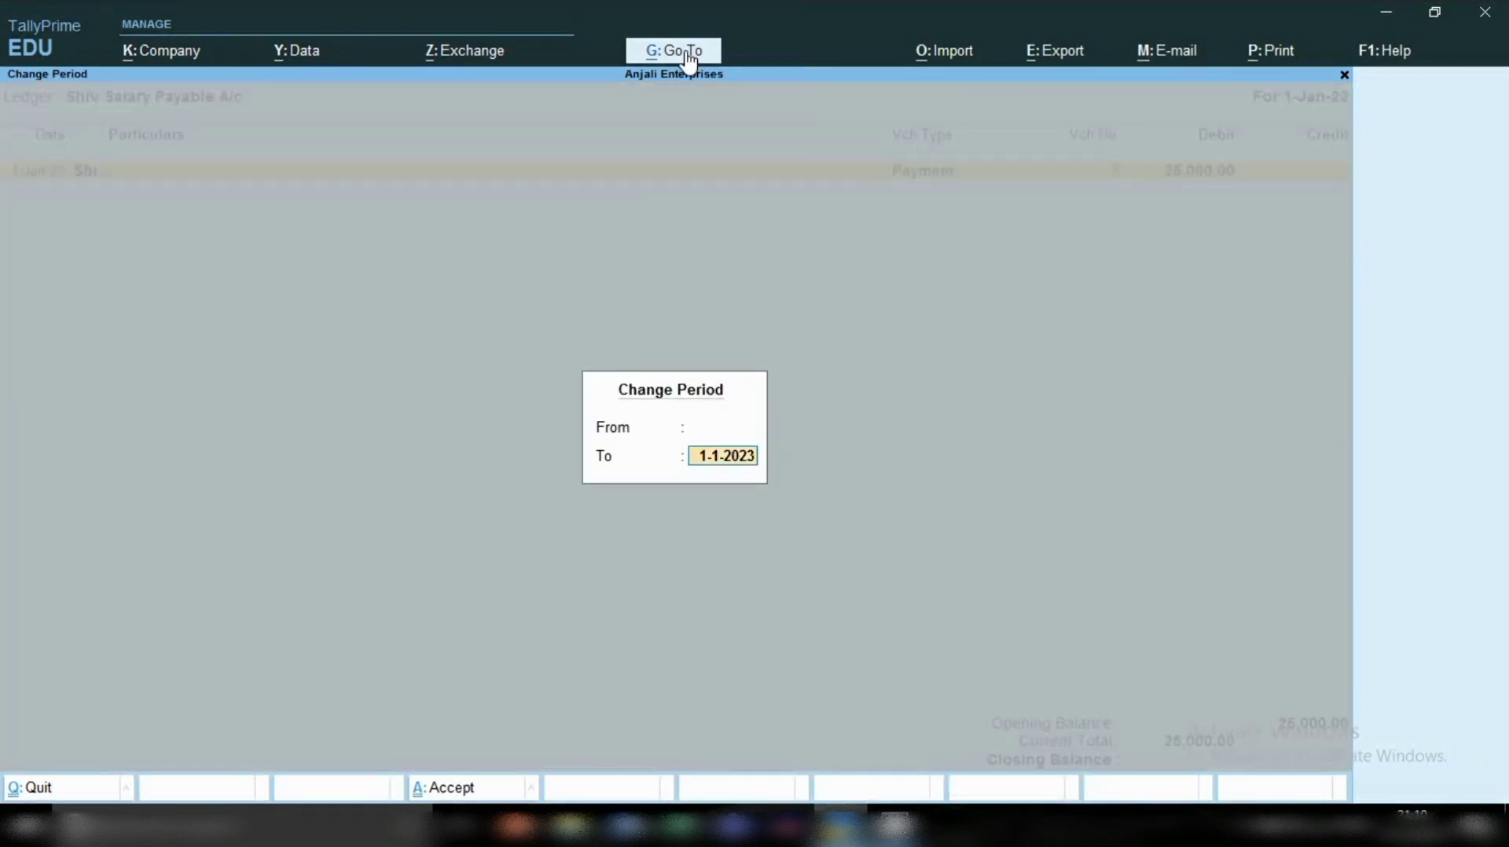
key(BackSpace)
key(Return)
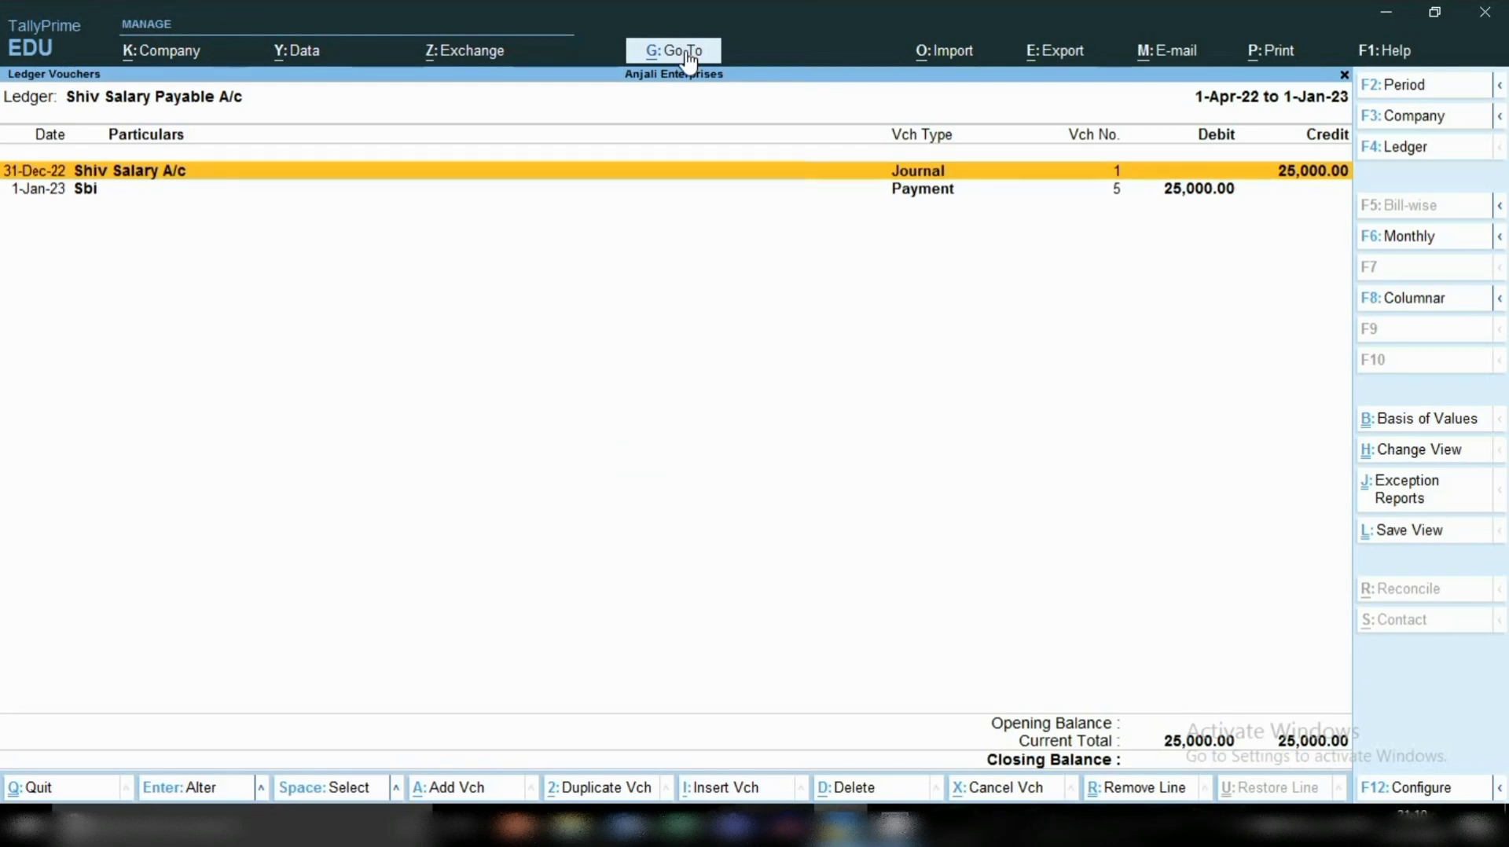
- Review and mark the 31-Dec-22 journal entry and the 1-Jan-23 Sbi payment entry in the salary payable ledger
key(Down)
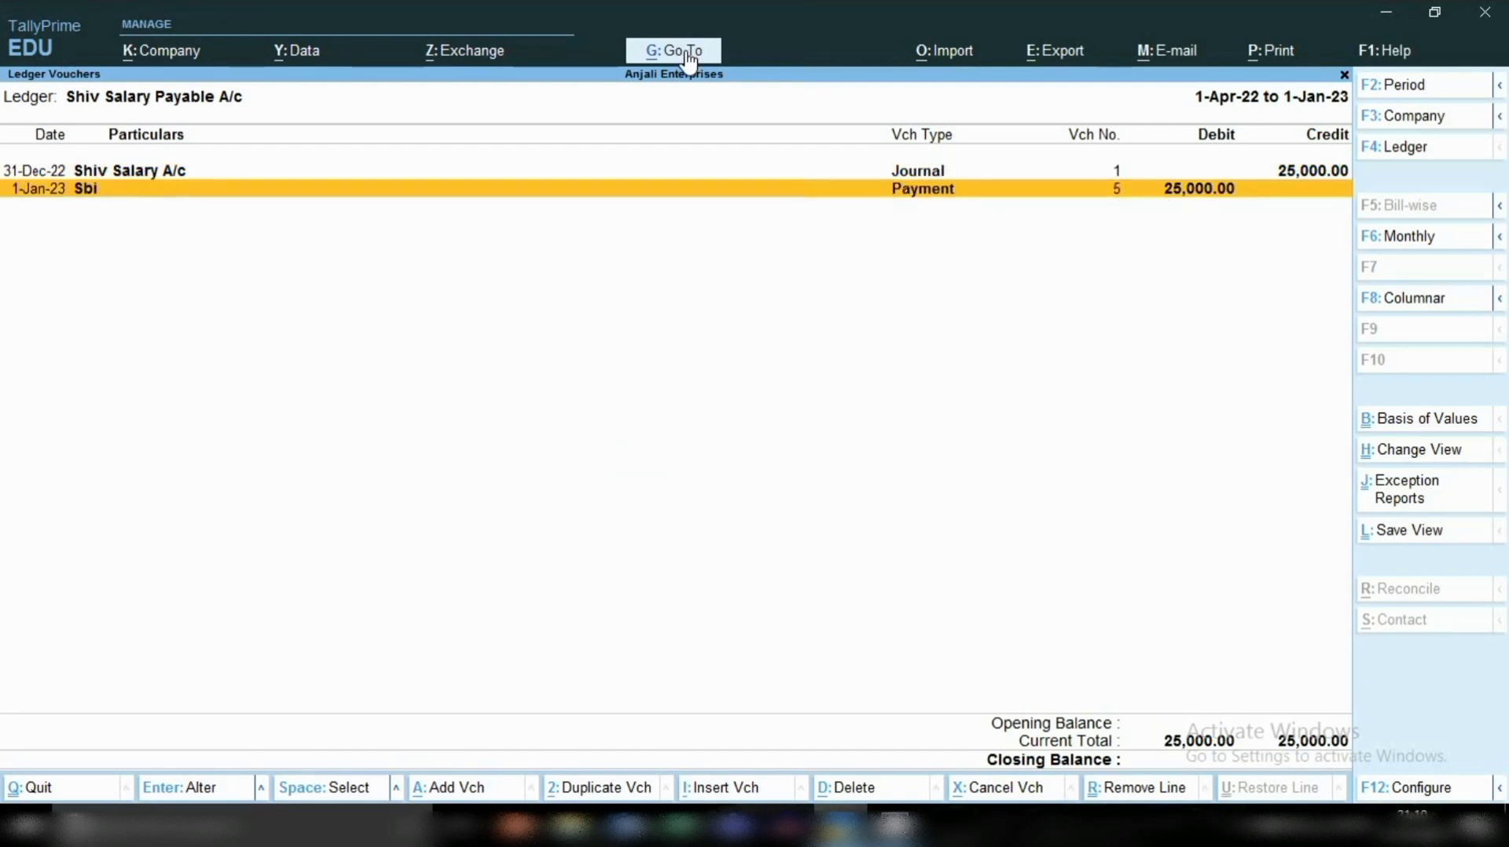
key(Up)
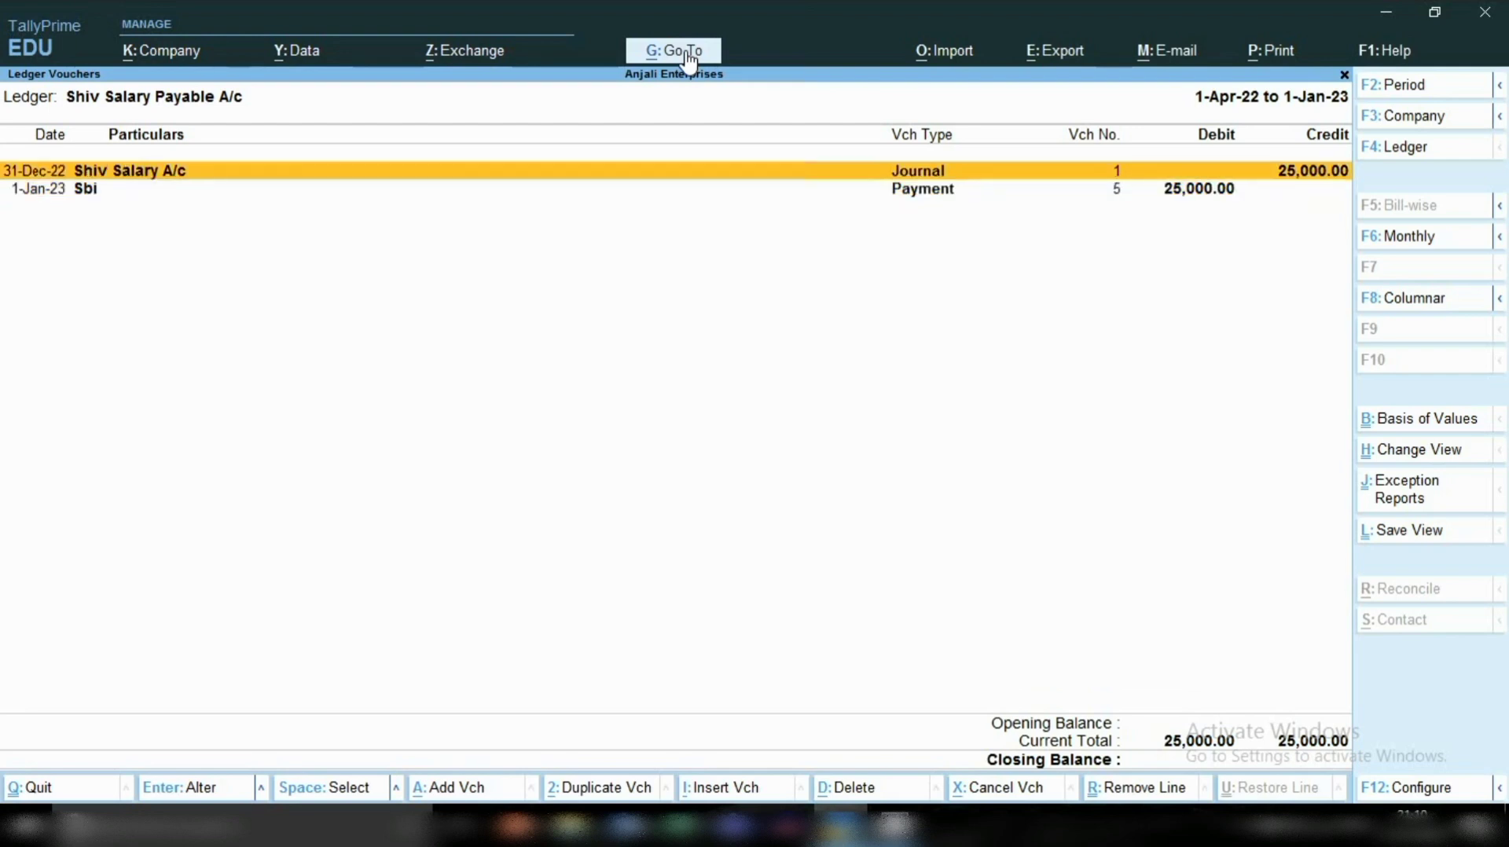
key(space)
key(Down)
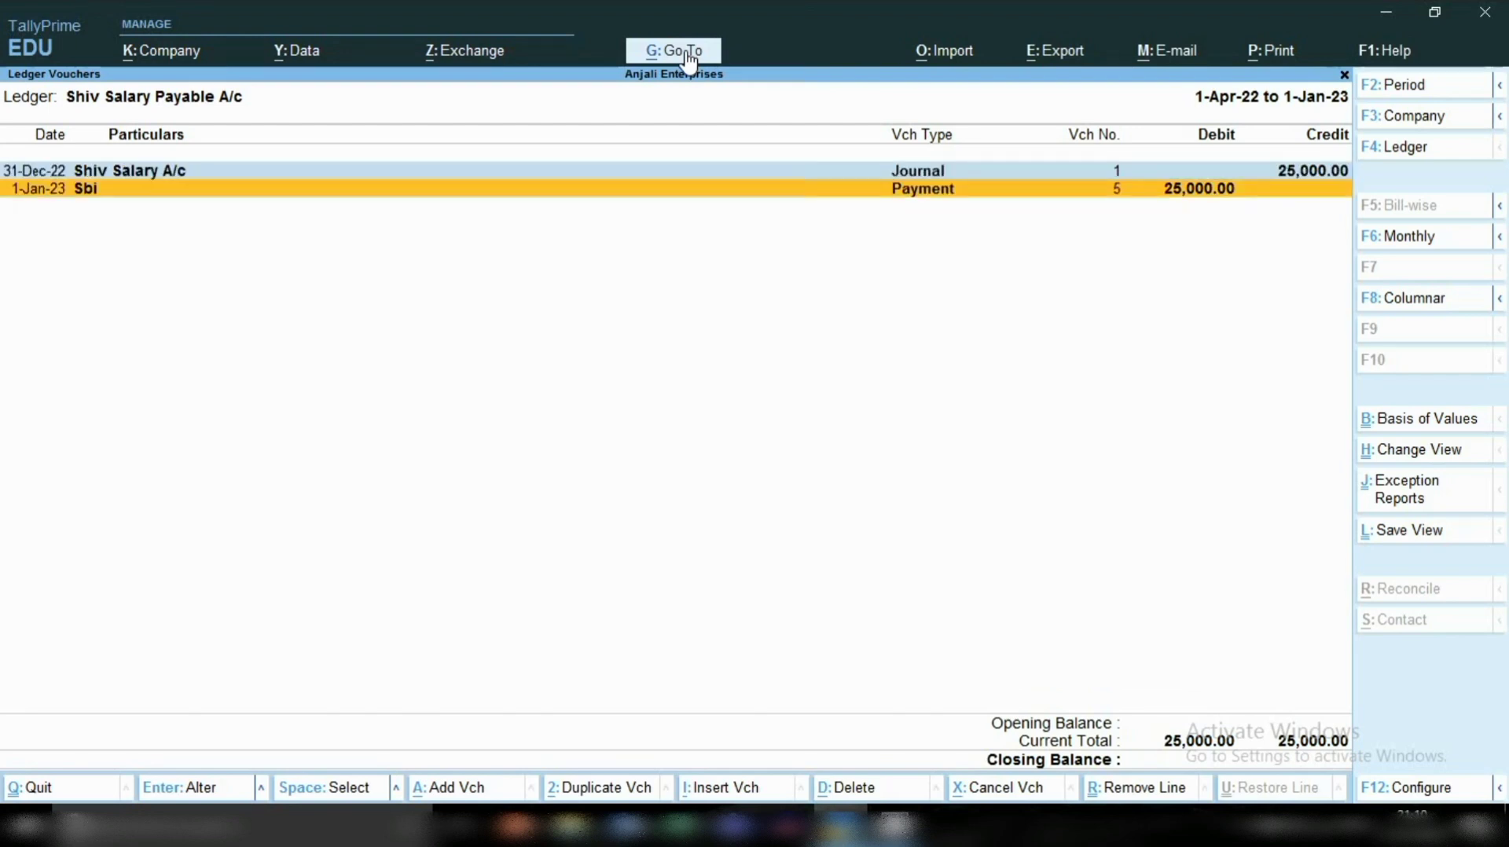
key(space)
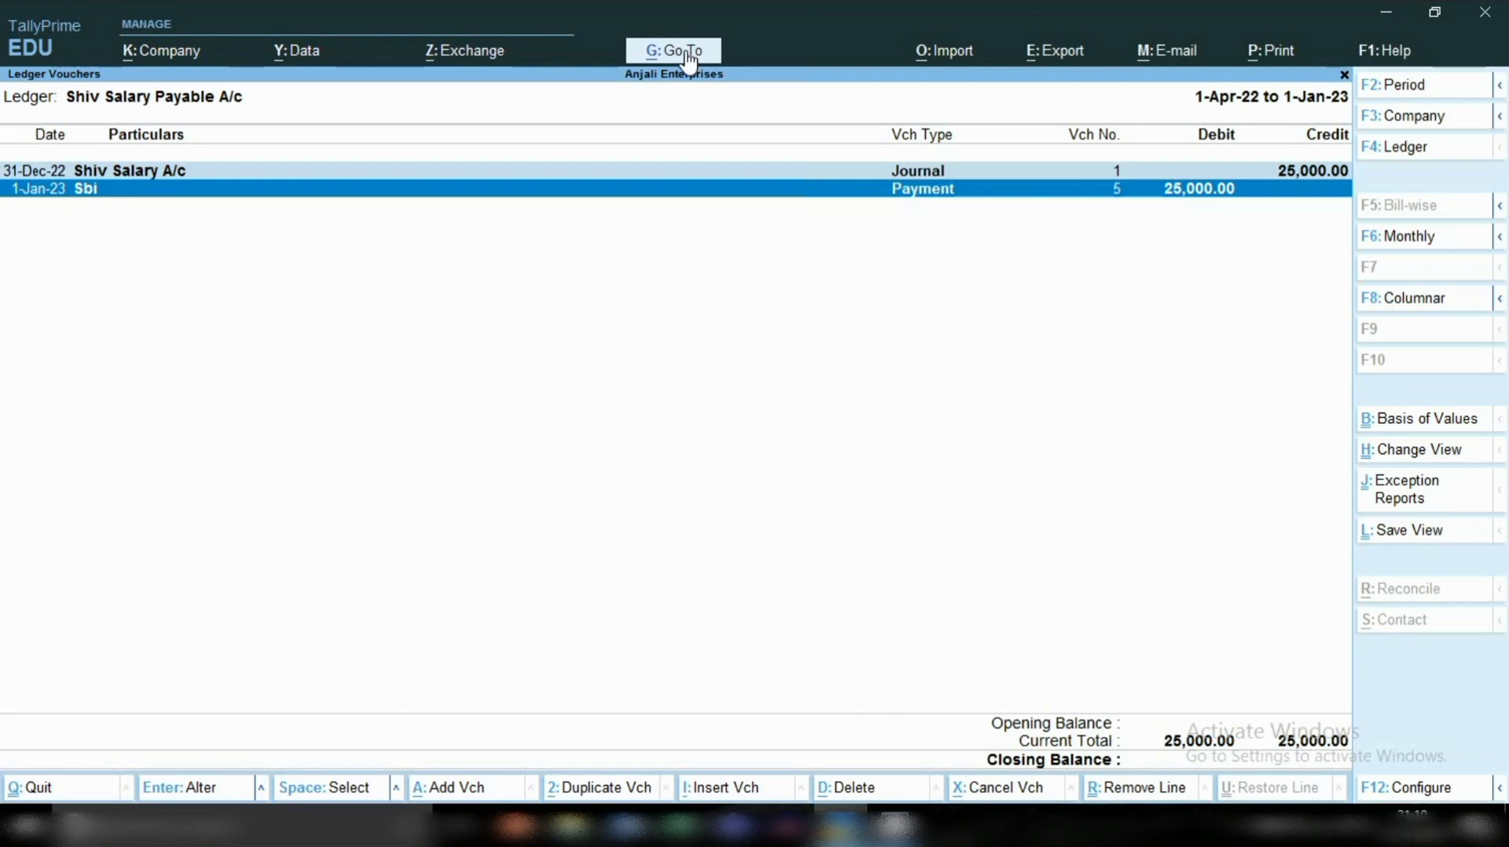